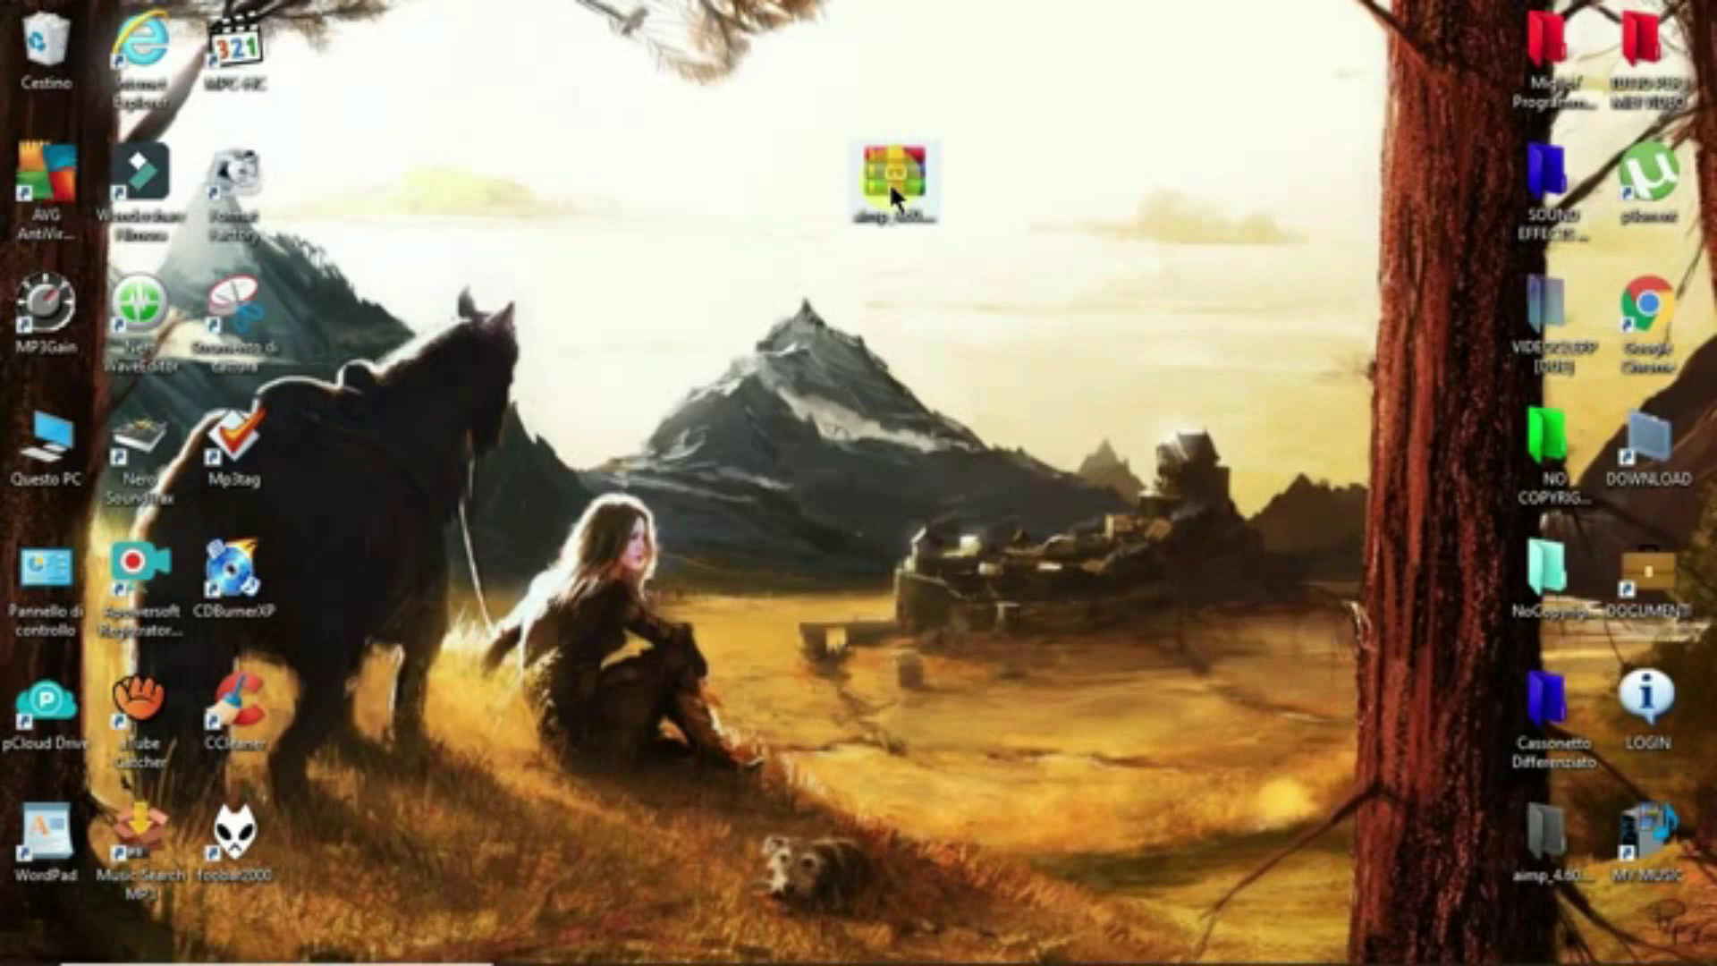
# - Extract the aimp_4.60.2156 archive onto the desktop and place the installer and instructions file beside the archive
pyautogui.rightClick(890, 191)
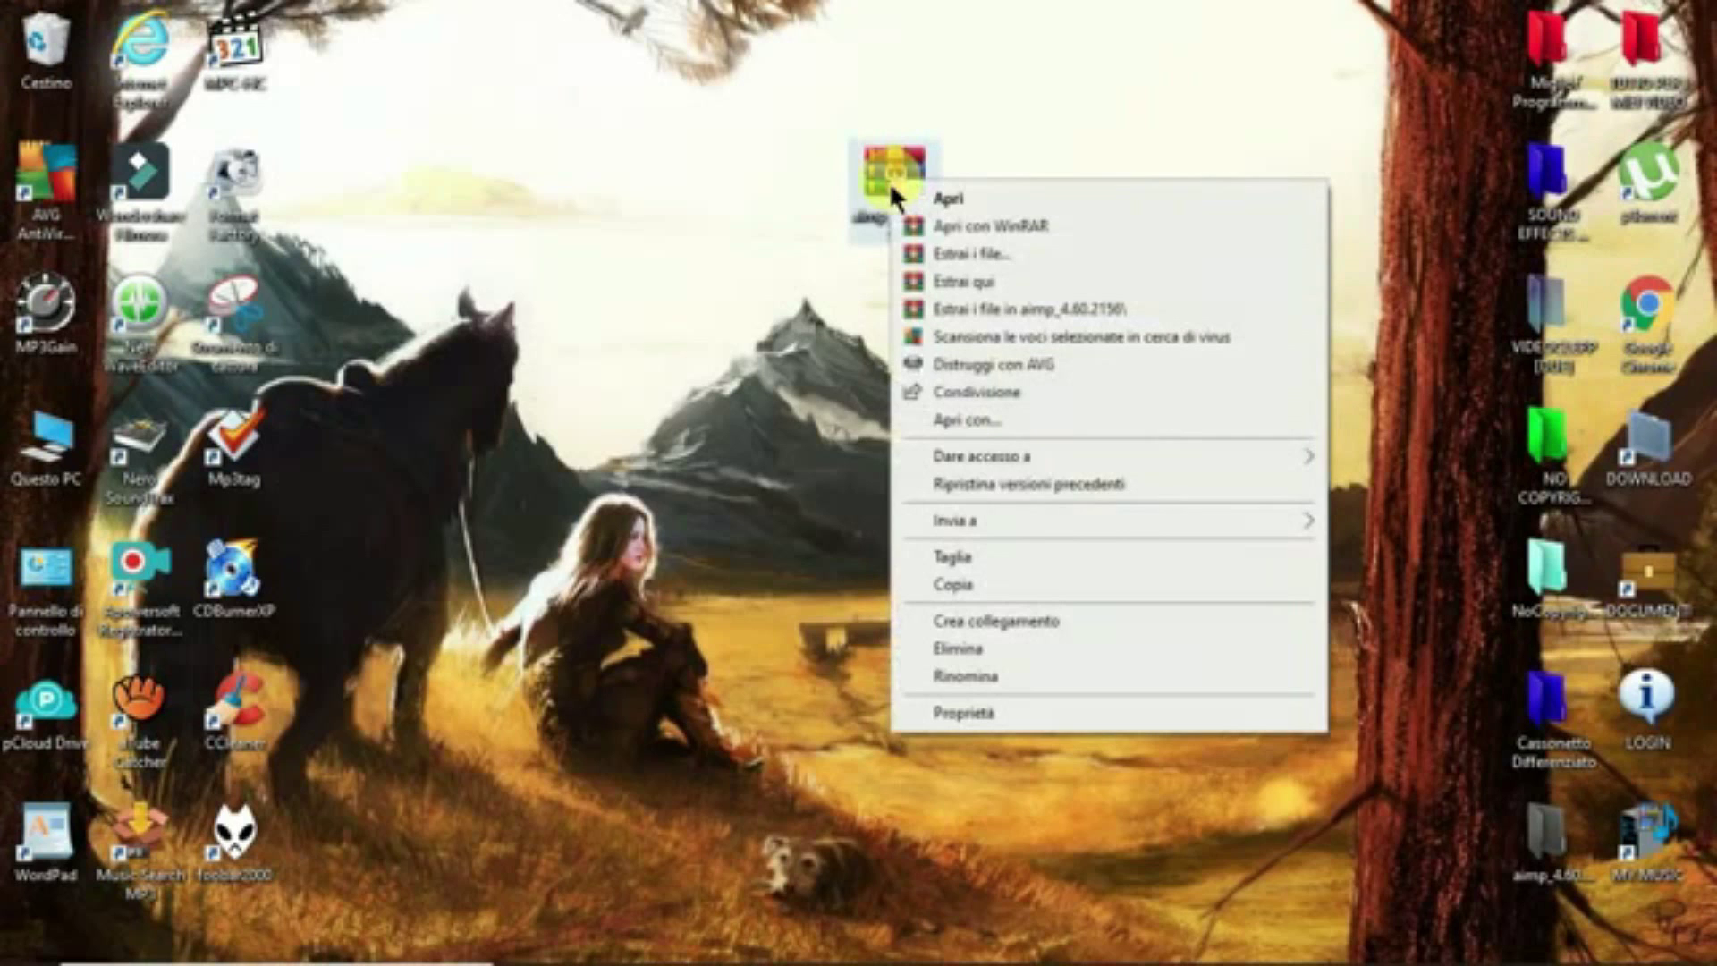
pyautogui.click(963, 280)
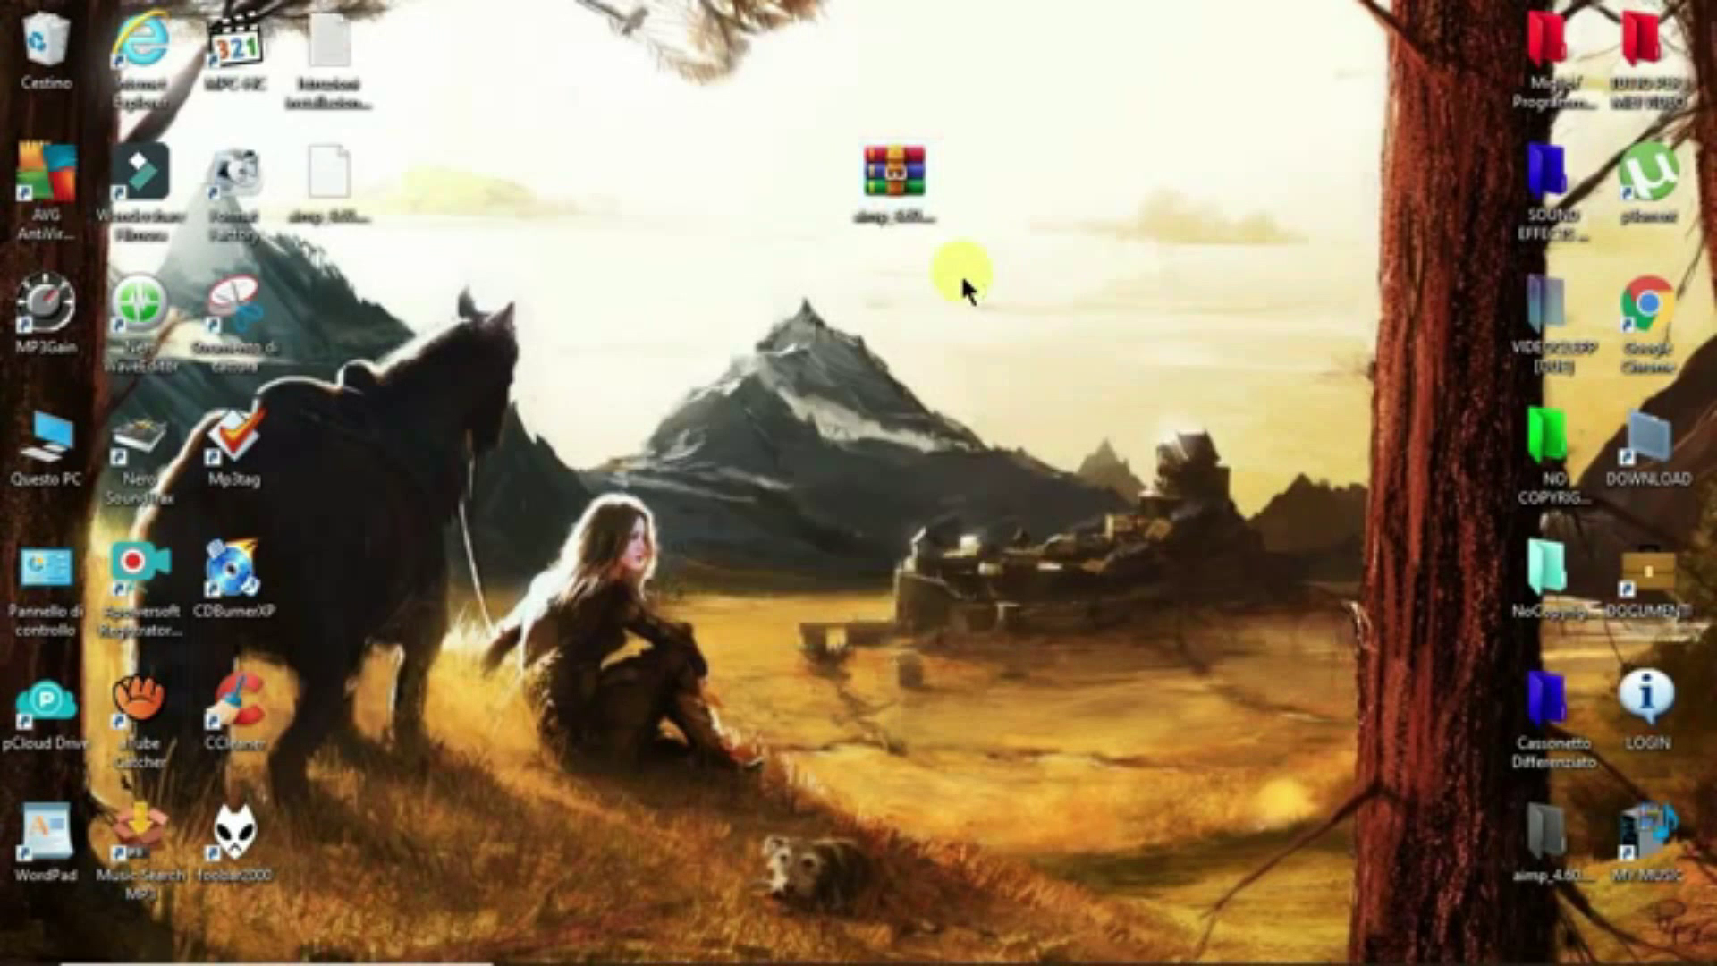
pyautogui.moveTo(685, 175); pyautogui.dragTo(796, 179)
pyautogui.moveTo(329, 174); pyautogui.dragTo(700, 176)
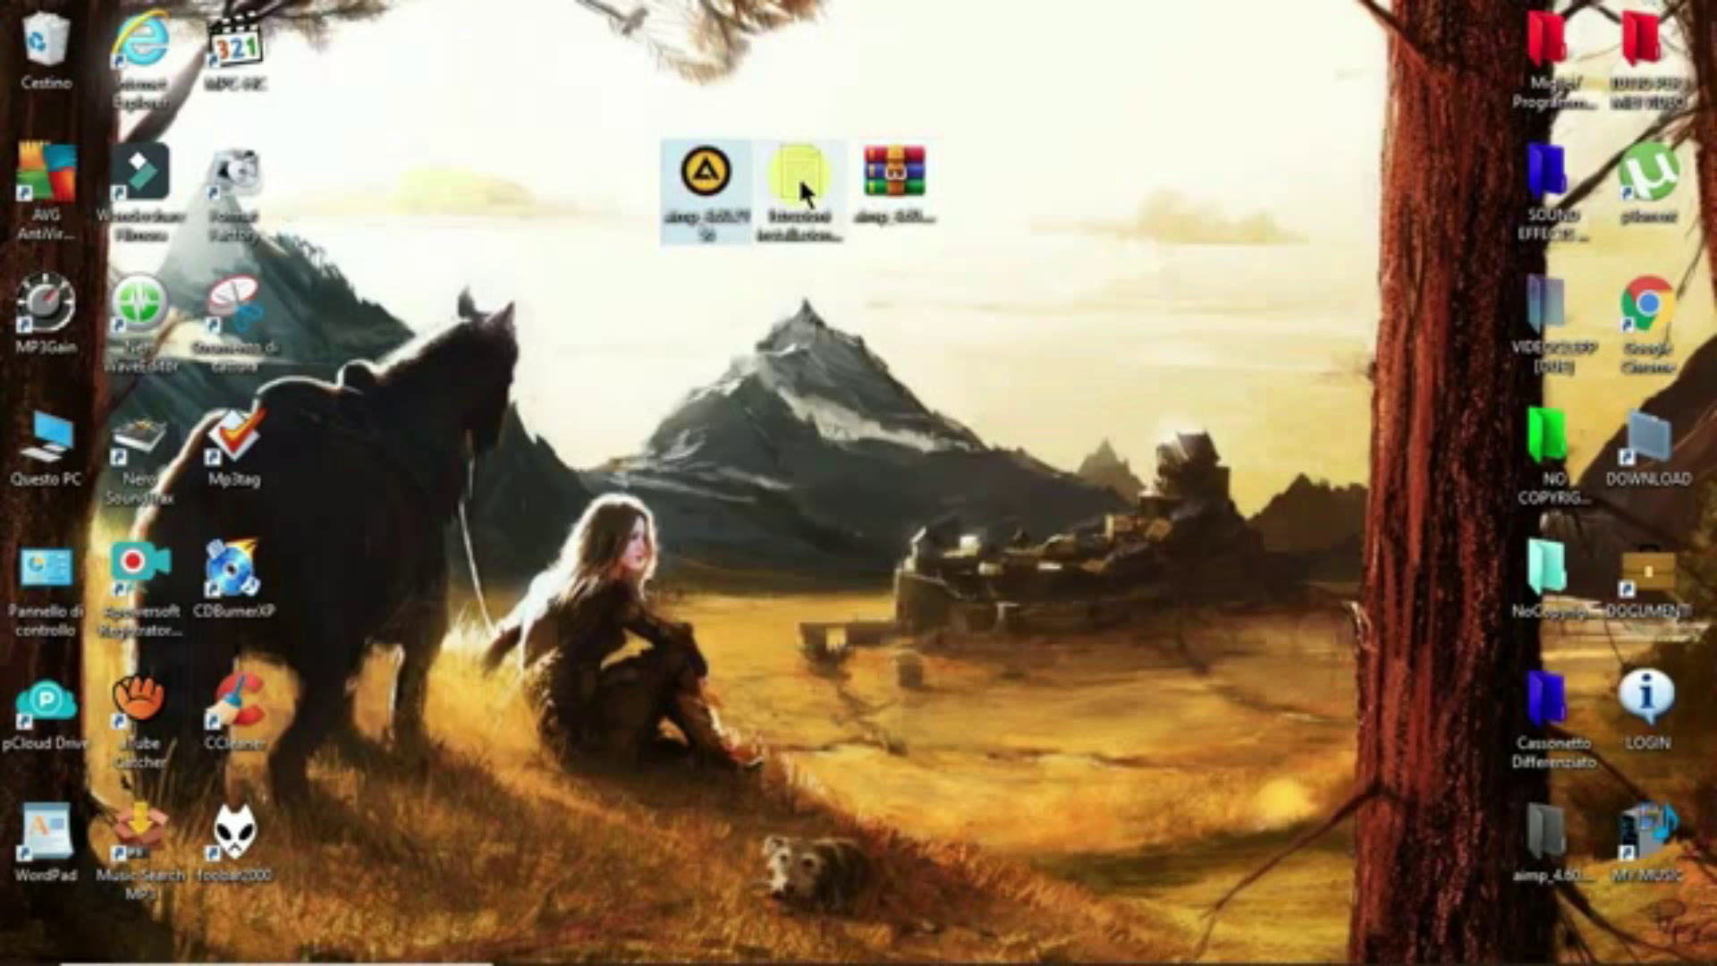
# - Install AIMP in Italian, accepting the licence and keeping the normal version, C:\Program Files\AIMP\ path and all shortcut and integration options
pyautogui.click(712, 184)
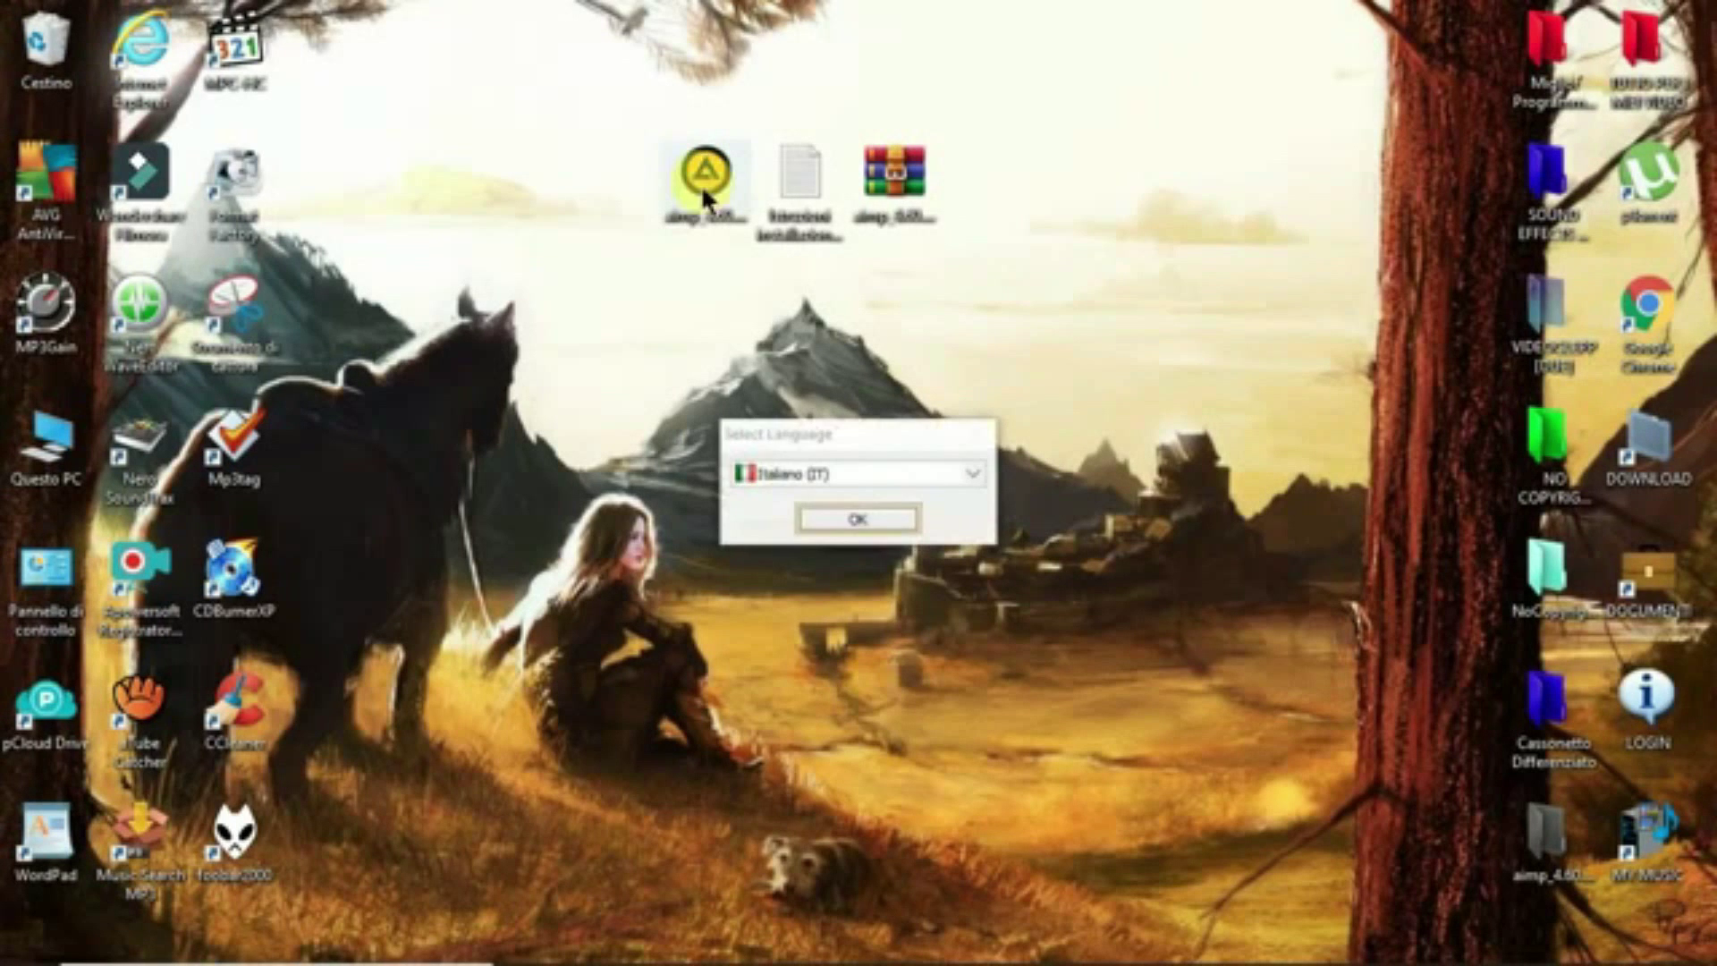
pyautogui.click(859, 520)
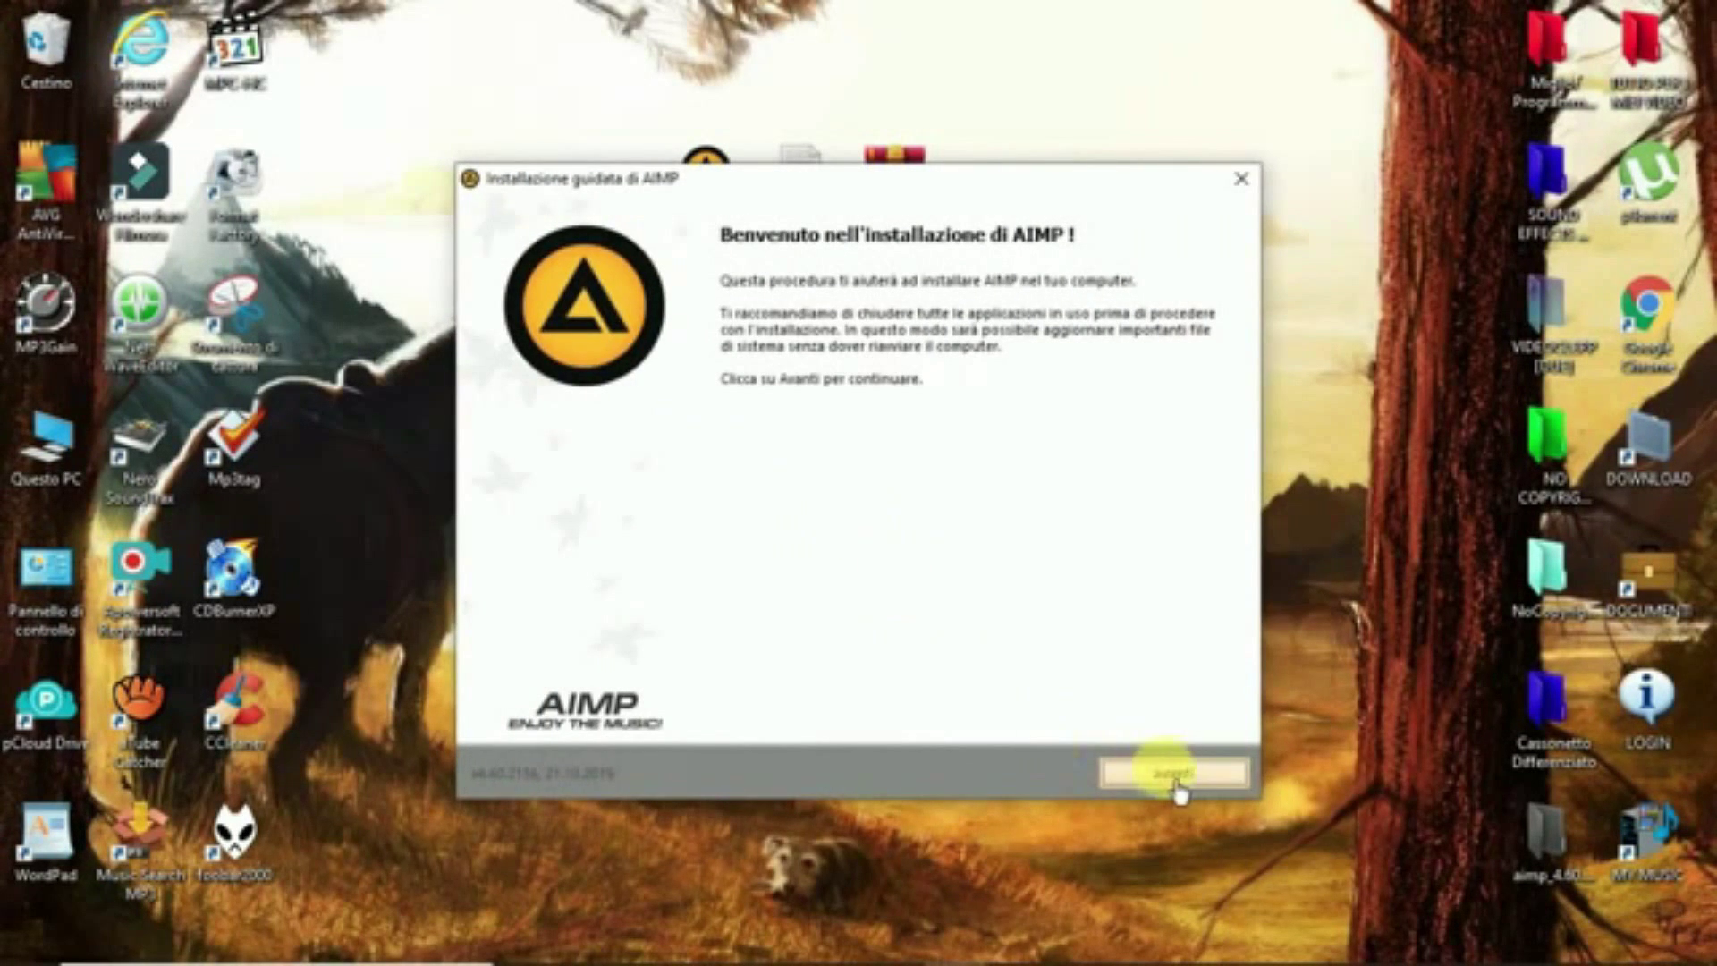
pyautogui.click(1192, 789)
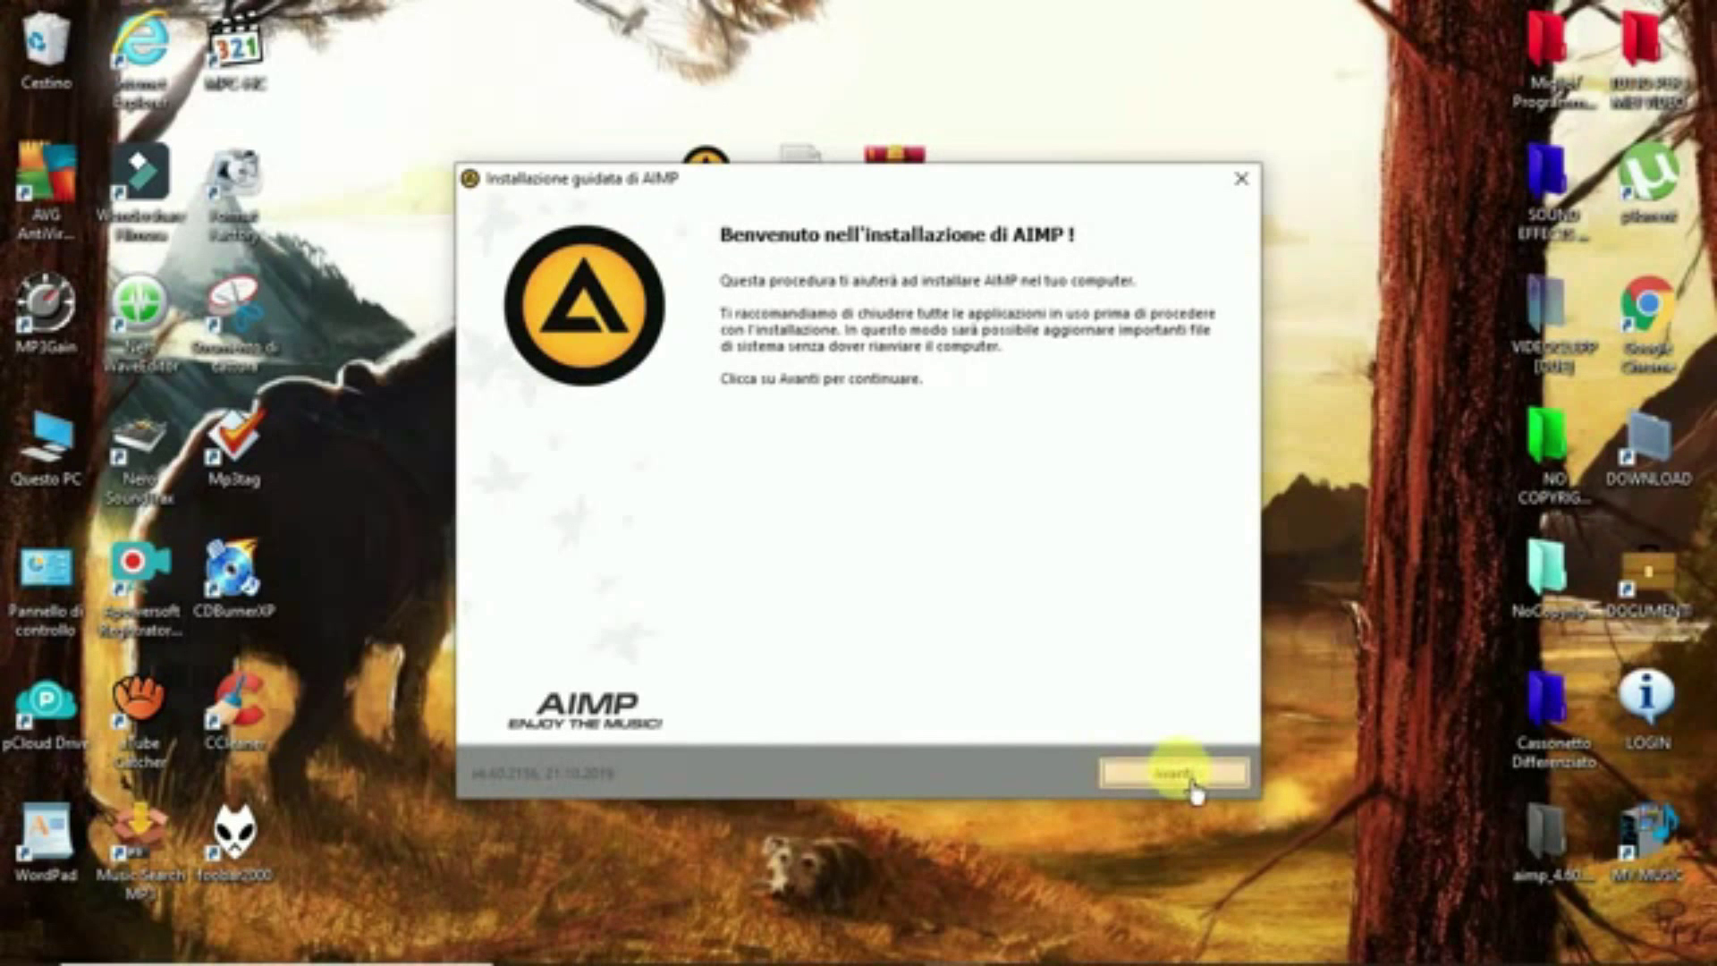
pyautogui.click(511, 713)
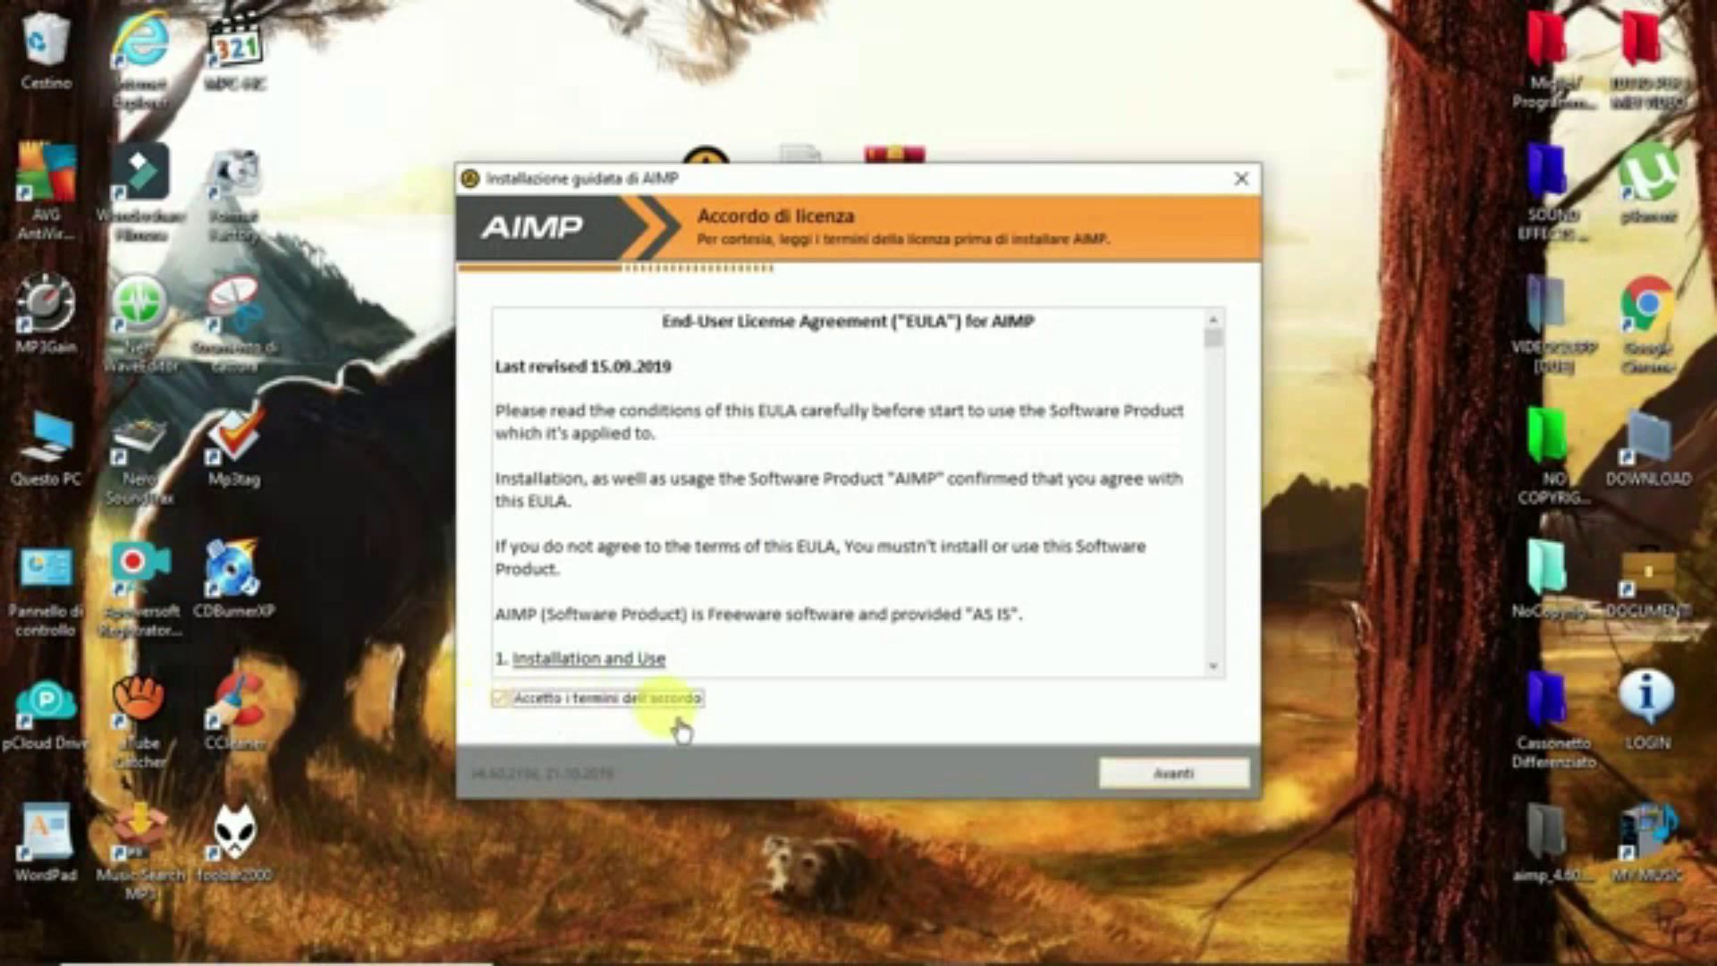
pyautogui.click(1178, 777)
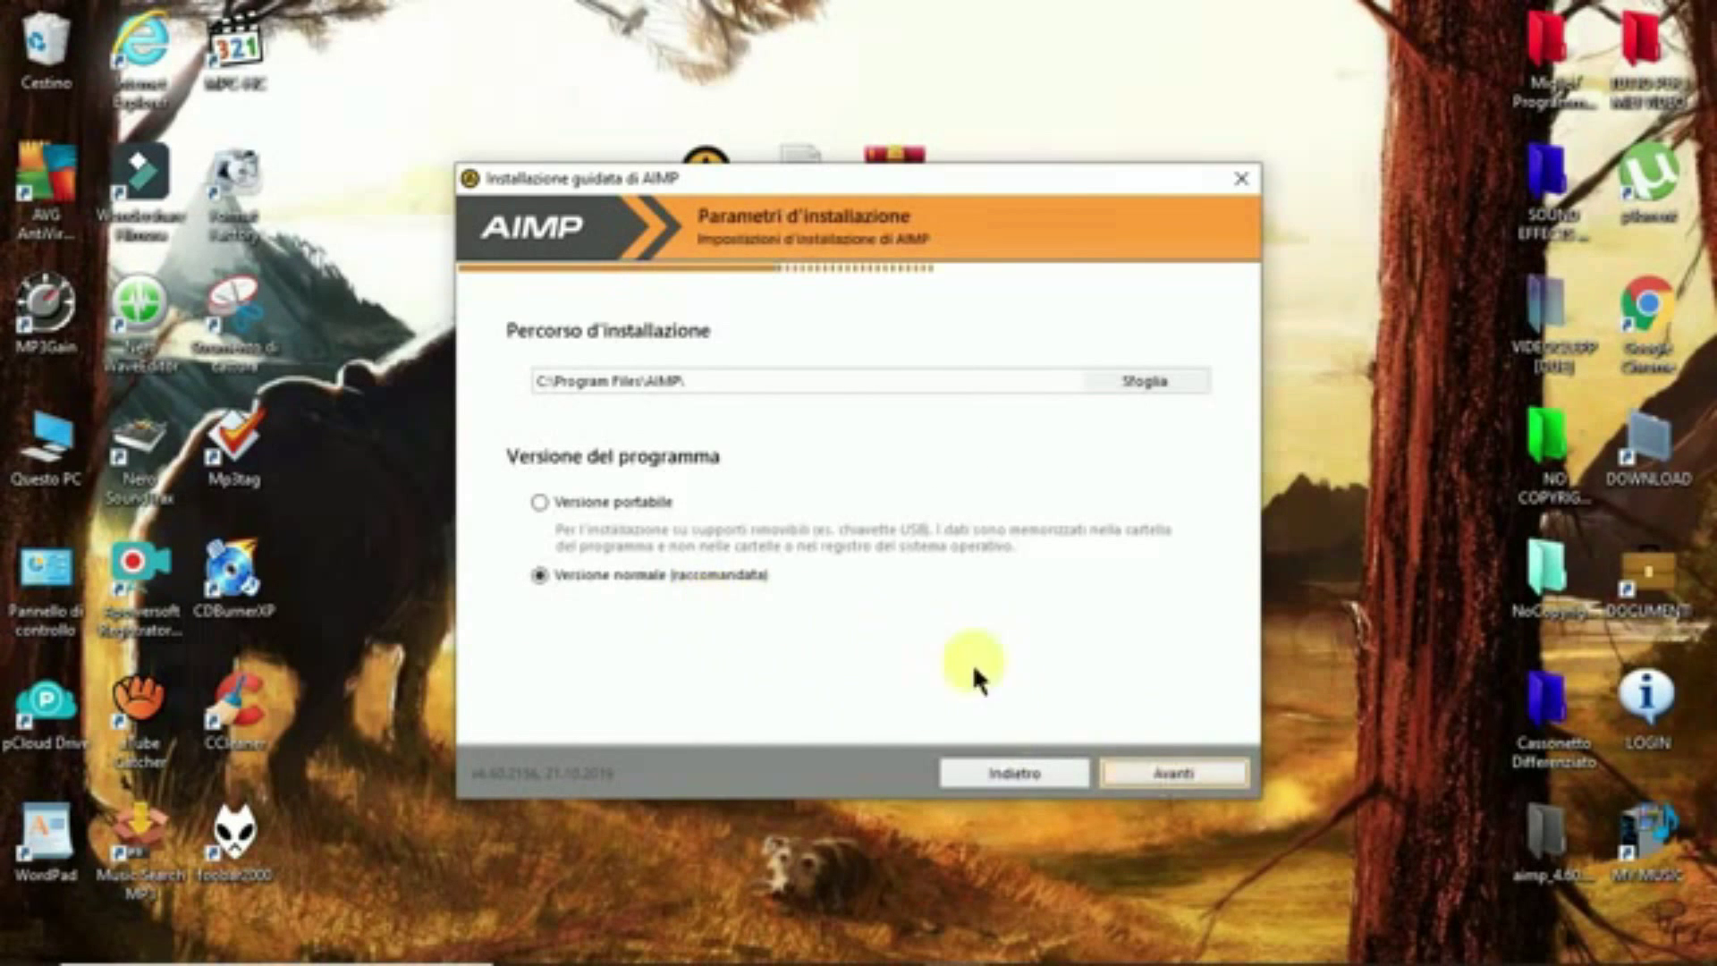
pyautogui.click(1179, 775)
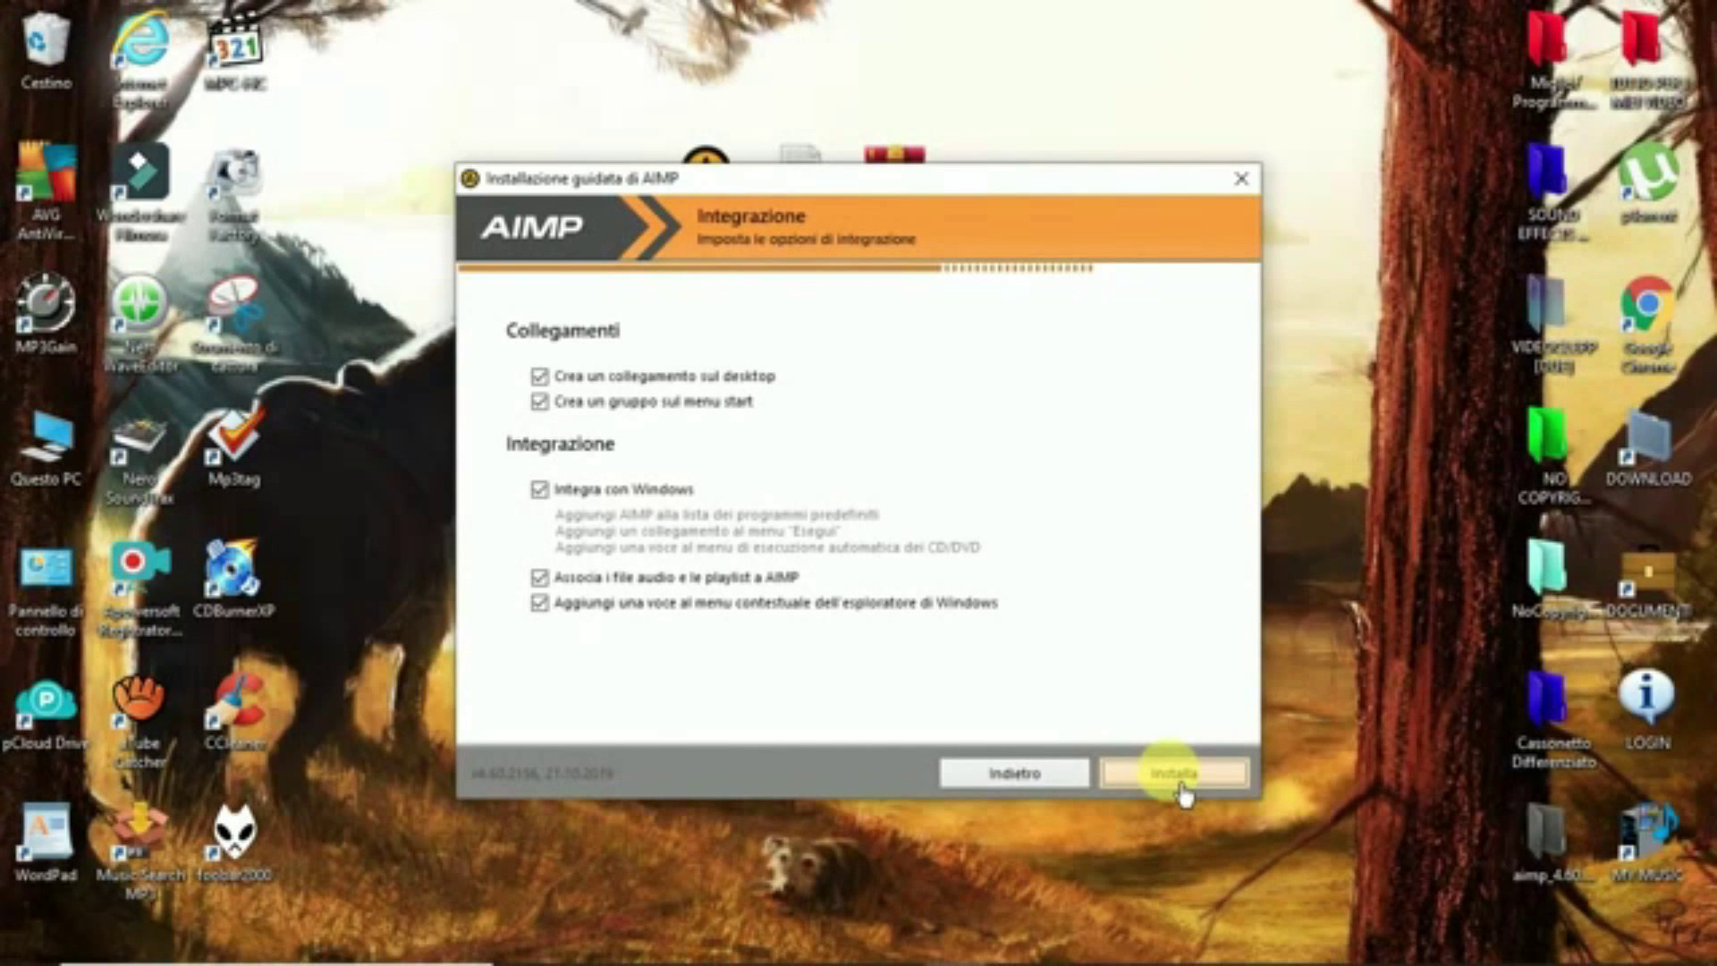
pyautogui.click(1182, 787)
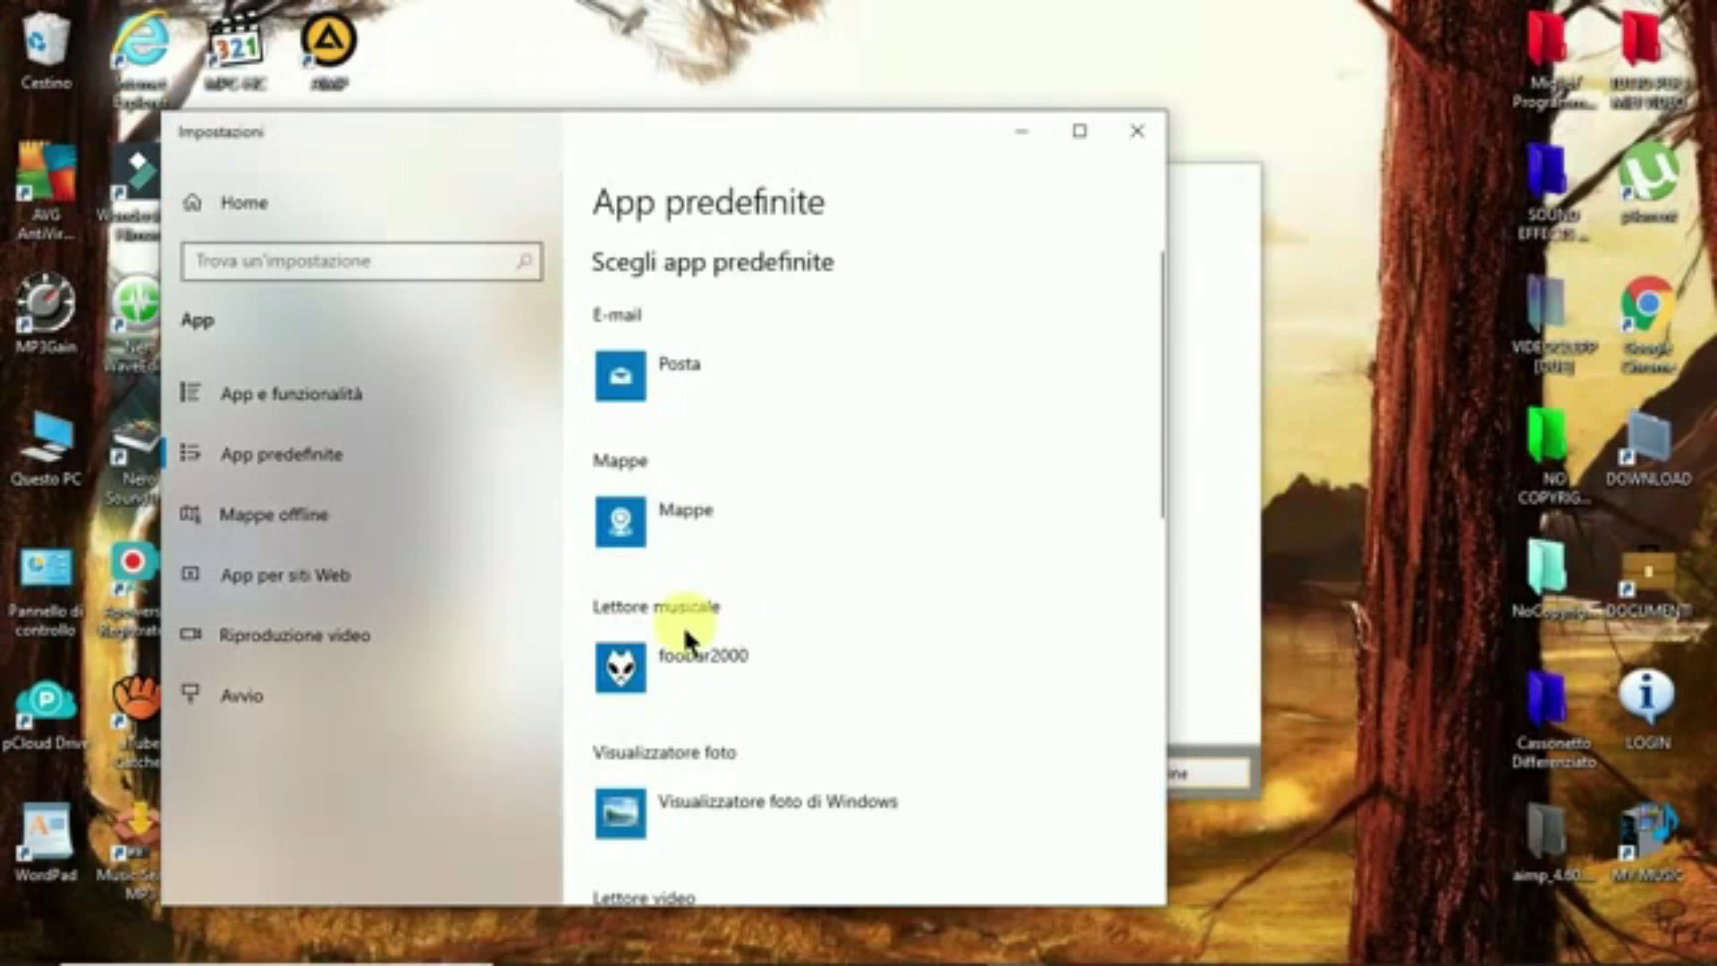
# - Set AIMP as the Windows default music player and finish the installation wizard without launching the program
pyautogui.click(696, 651)
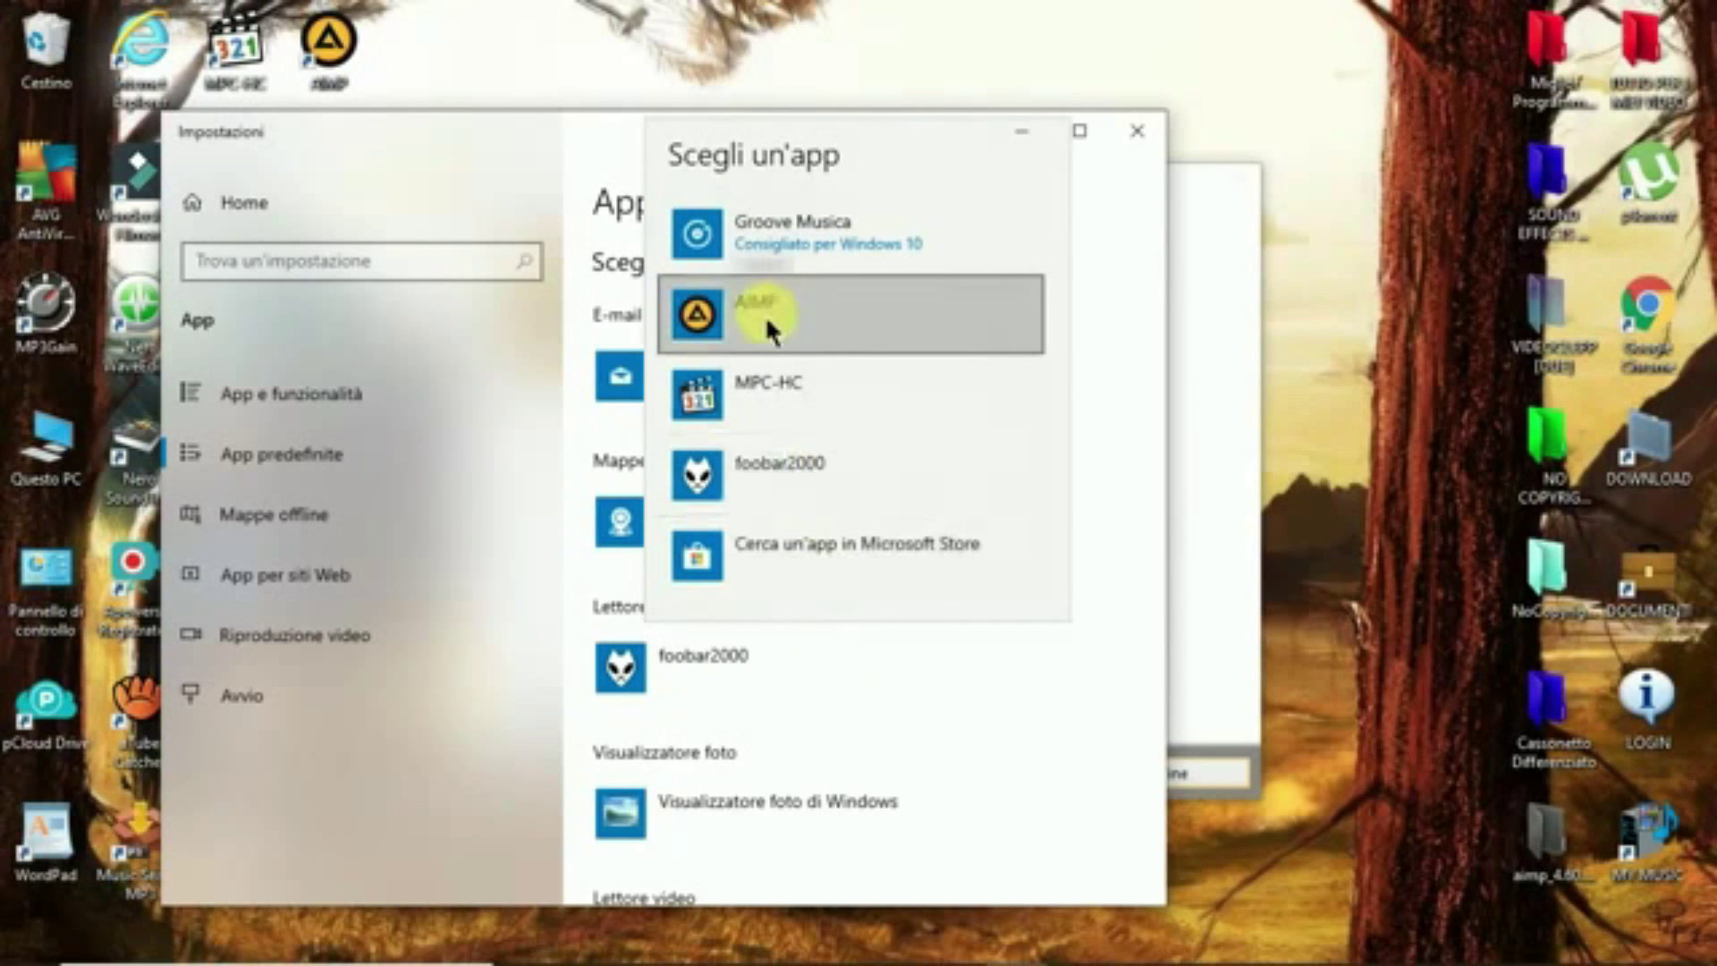
pyautogui.click(808, 306)
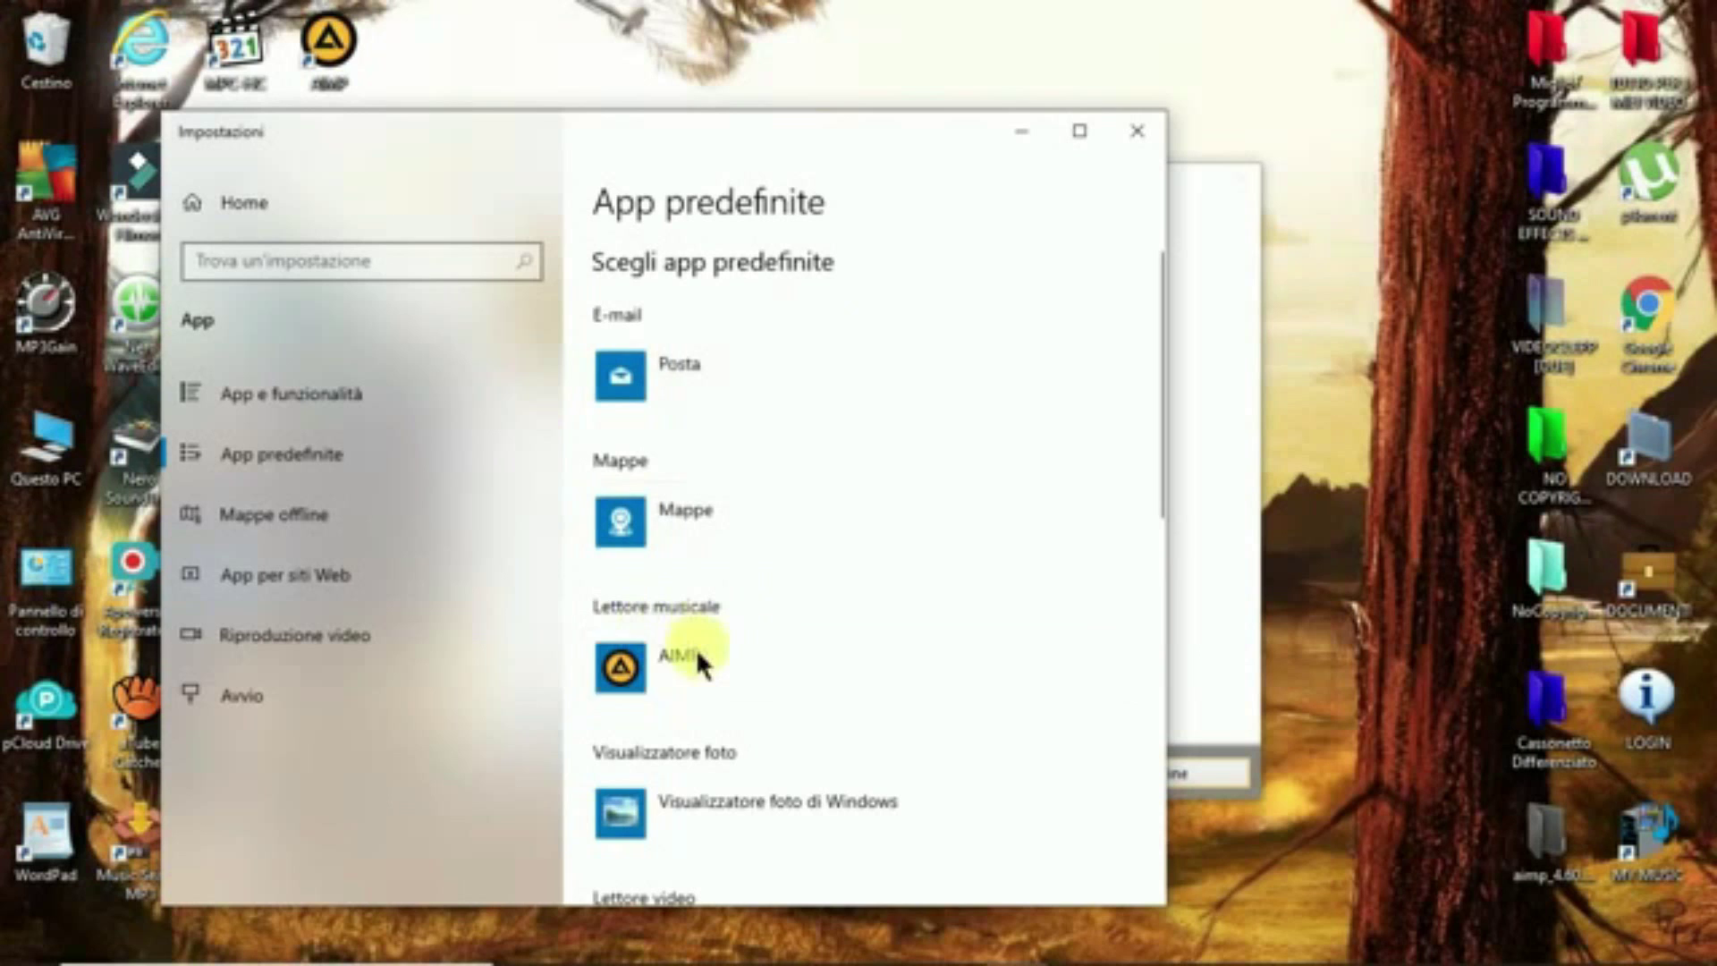
pyautogui.click(1139, 134)
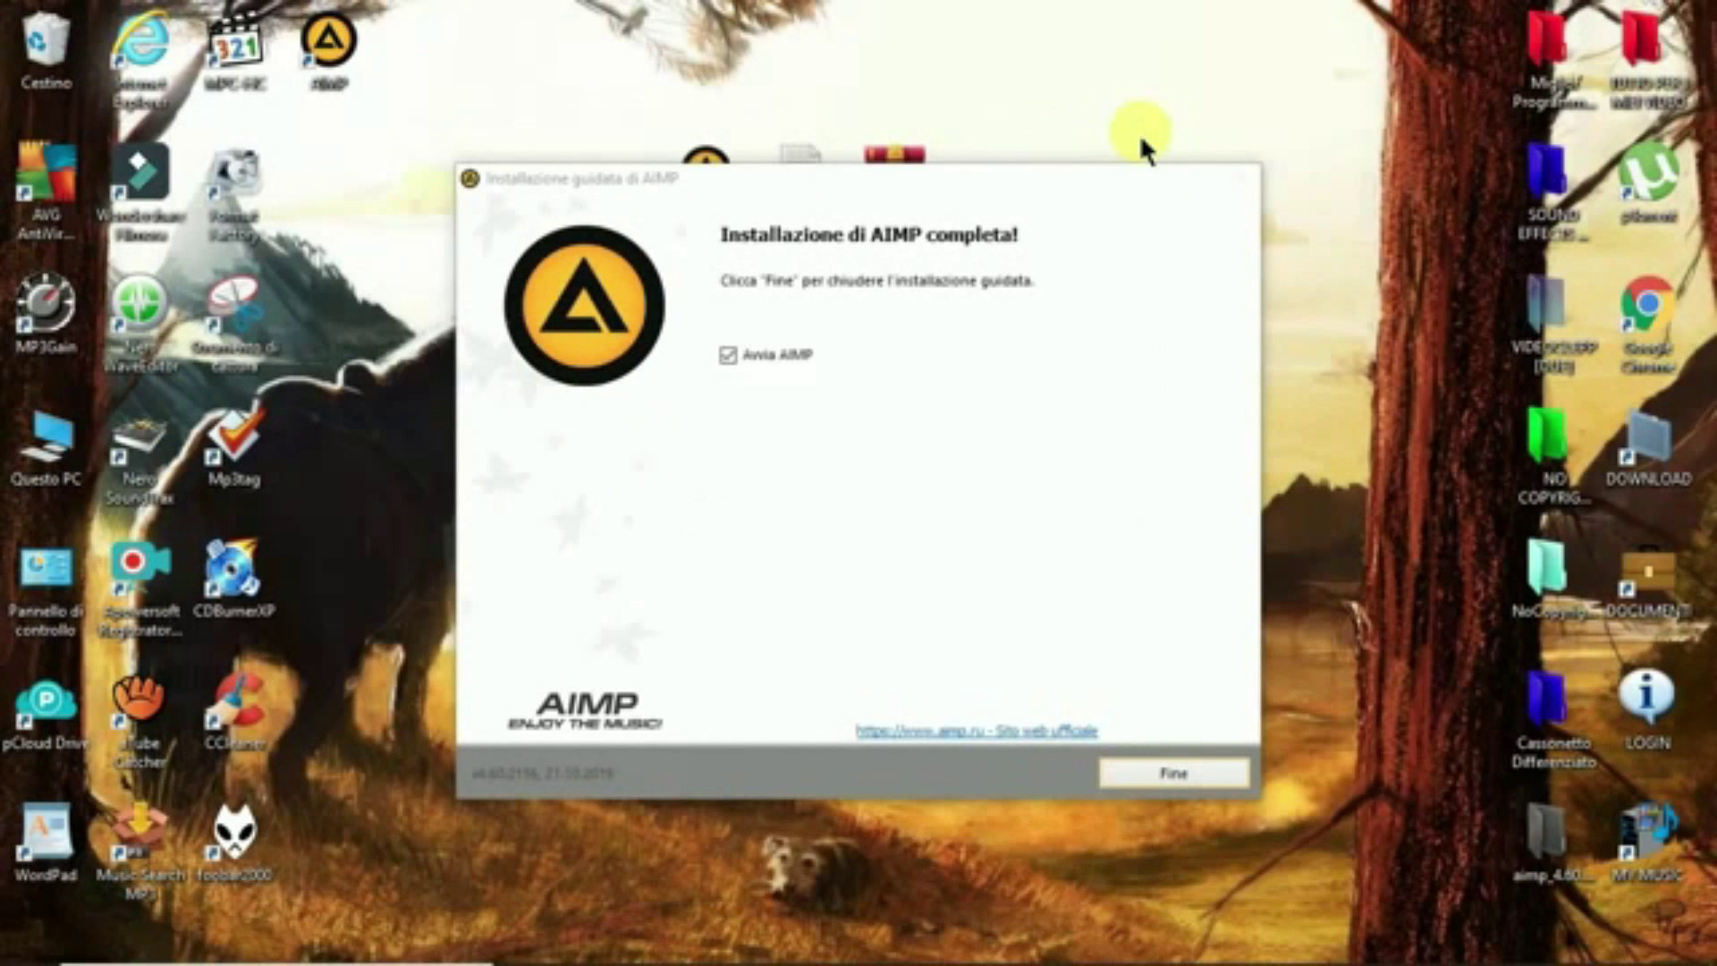
pyautogui.click(739, 358)
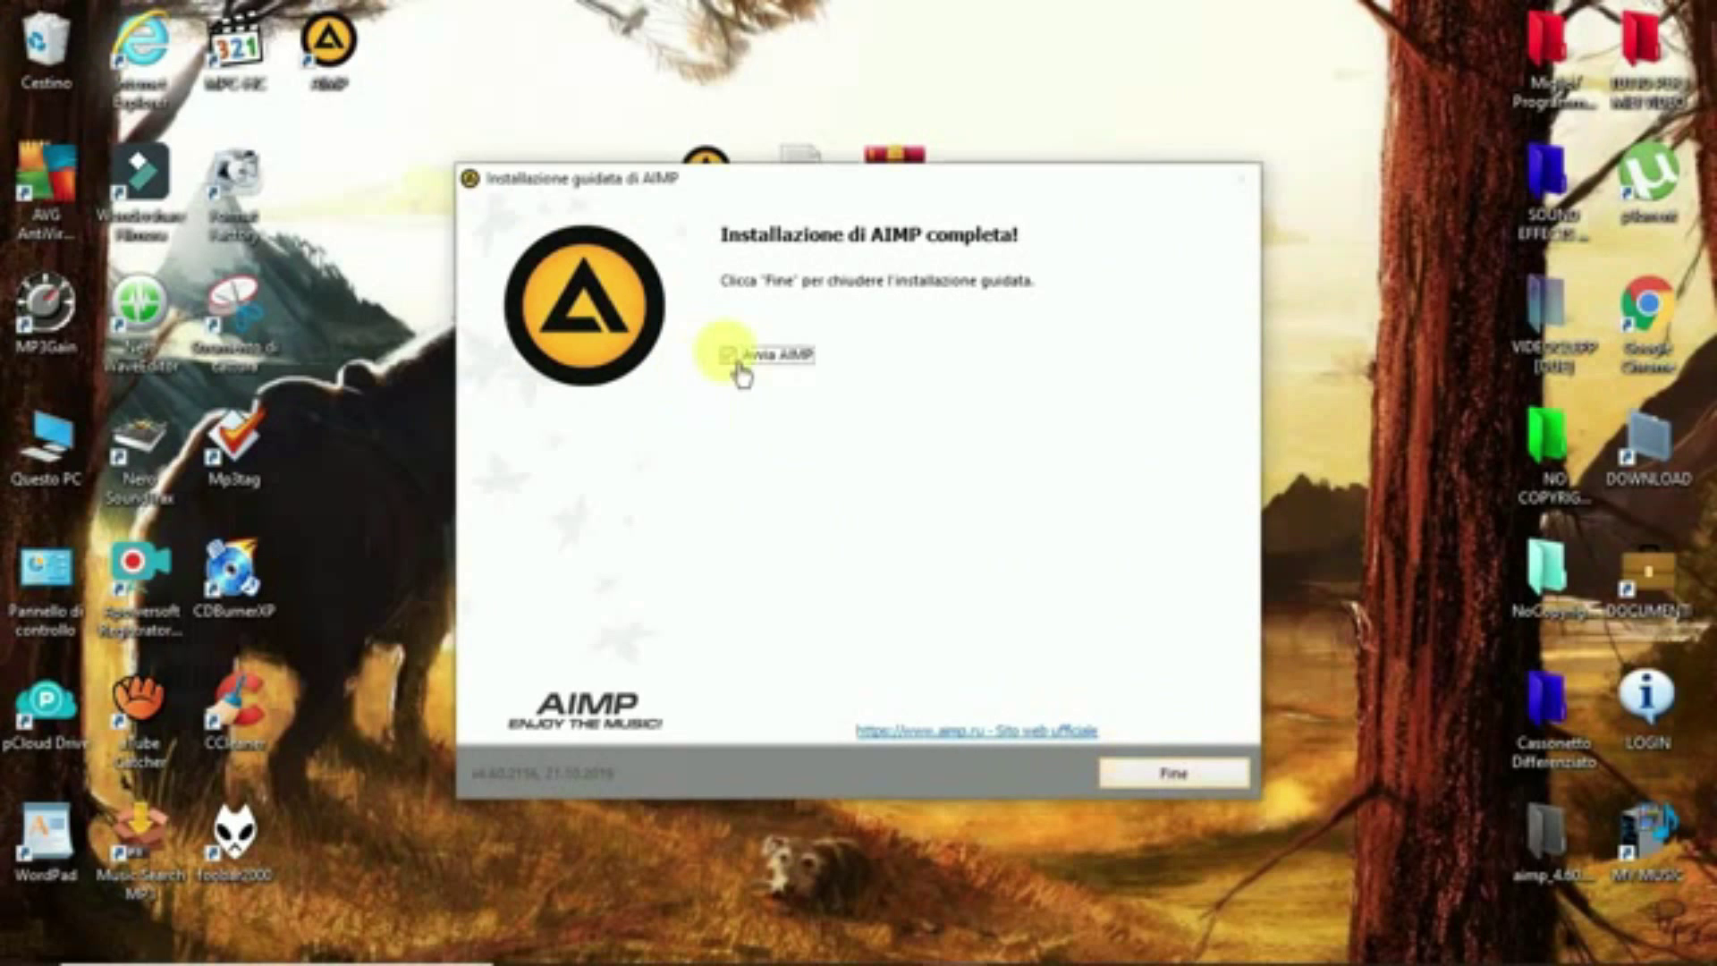
pyautogui.click(1167, 775)
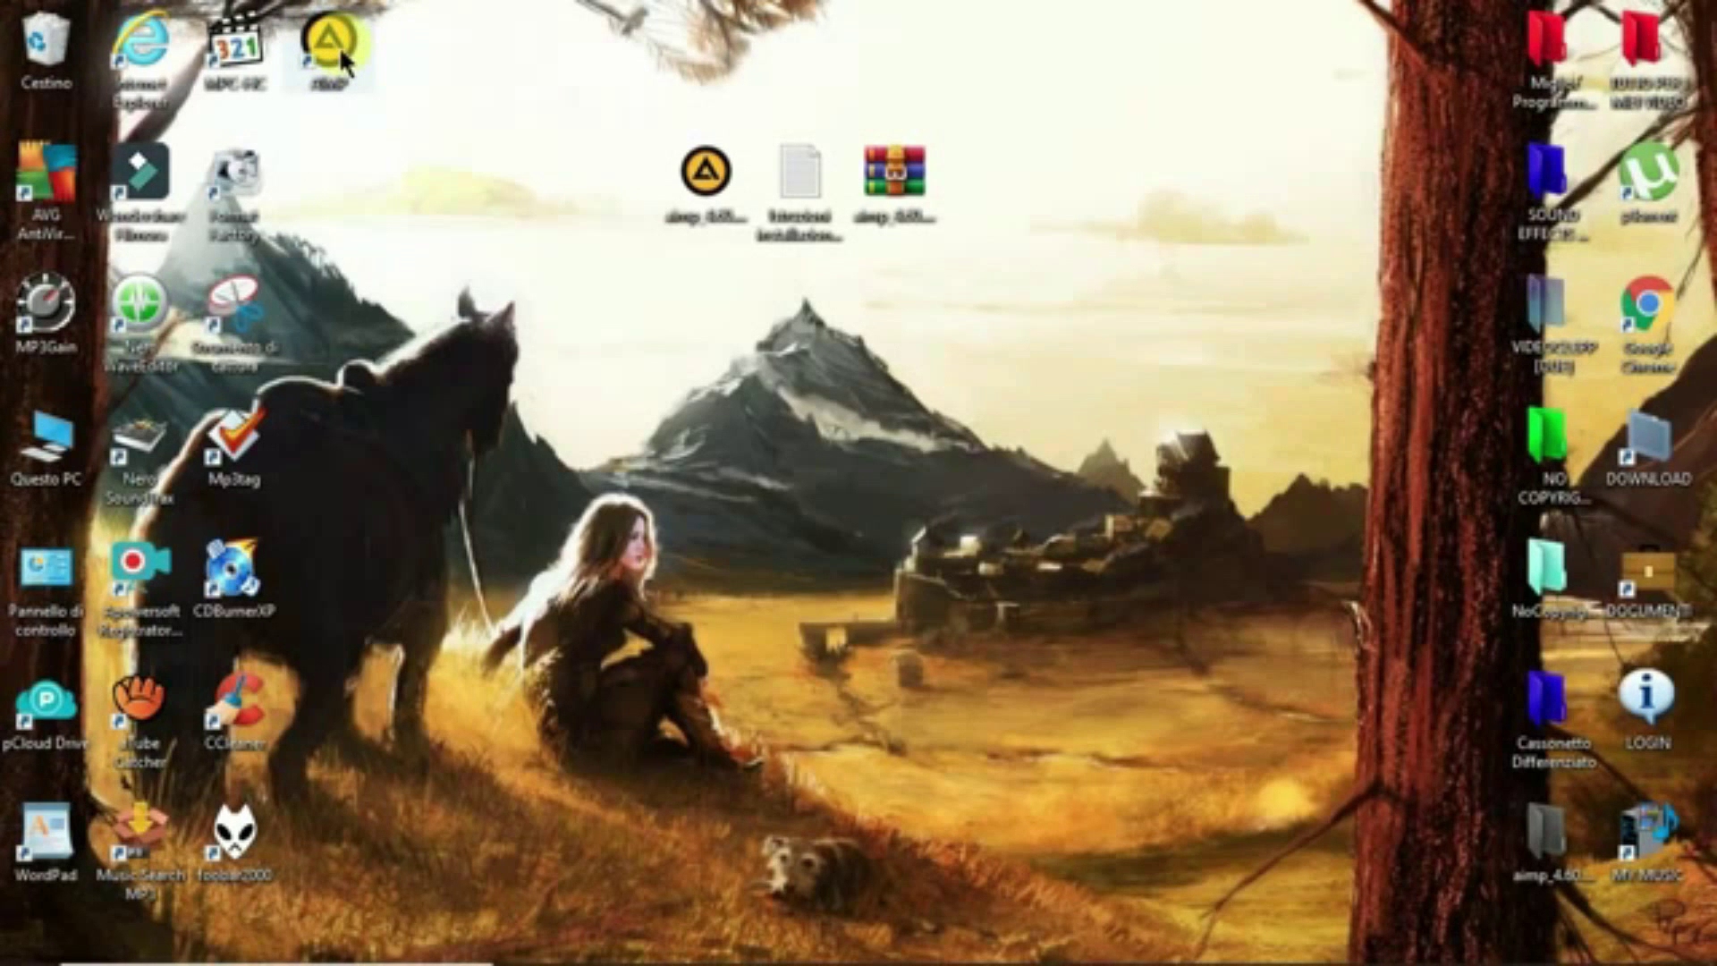
# - Play the Demilitarized Zone track from the Cassonetto Differenziato folder with AIMP and raise the volume to 81%
pyautogui.click(1544, 721)
pyautogui.doubleClick(1540, 712)
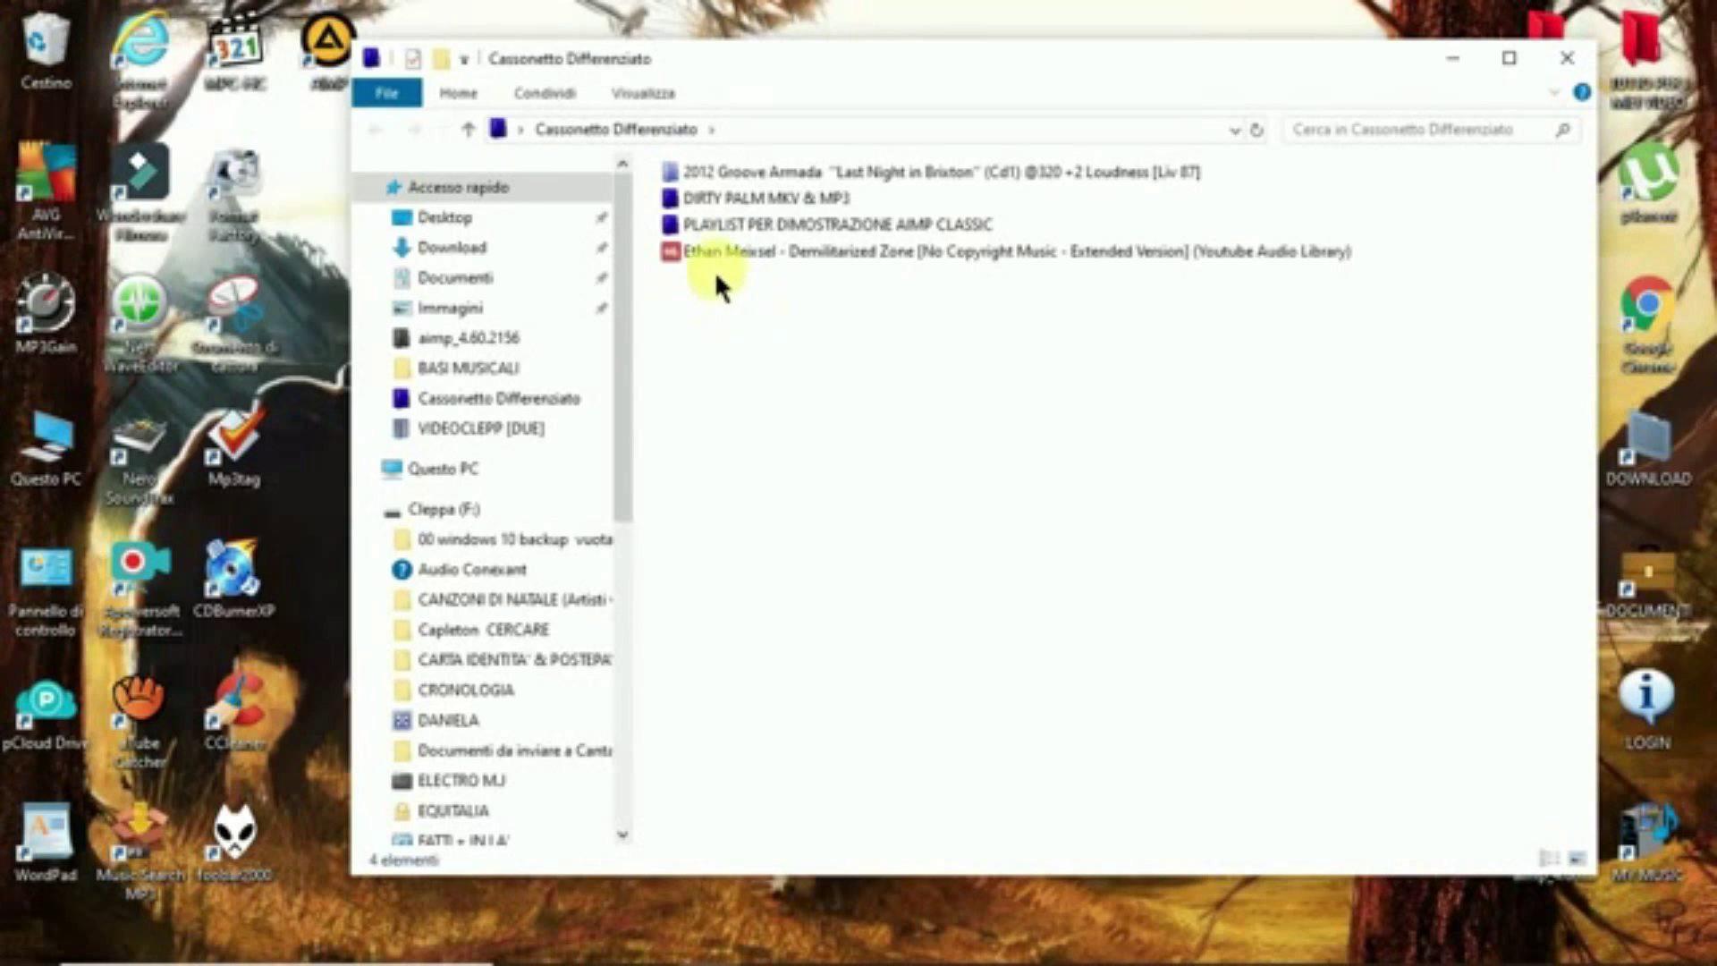
pyautogui.moveTo(682, 257)
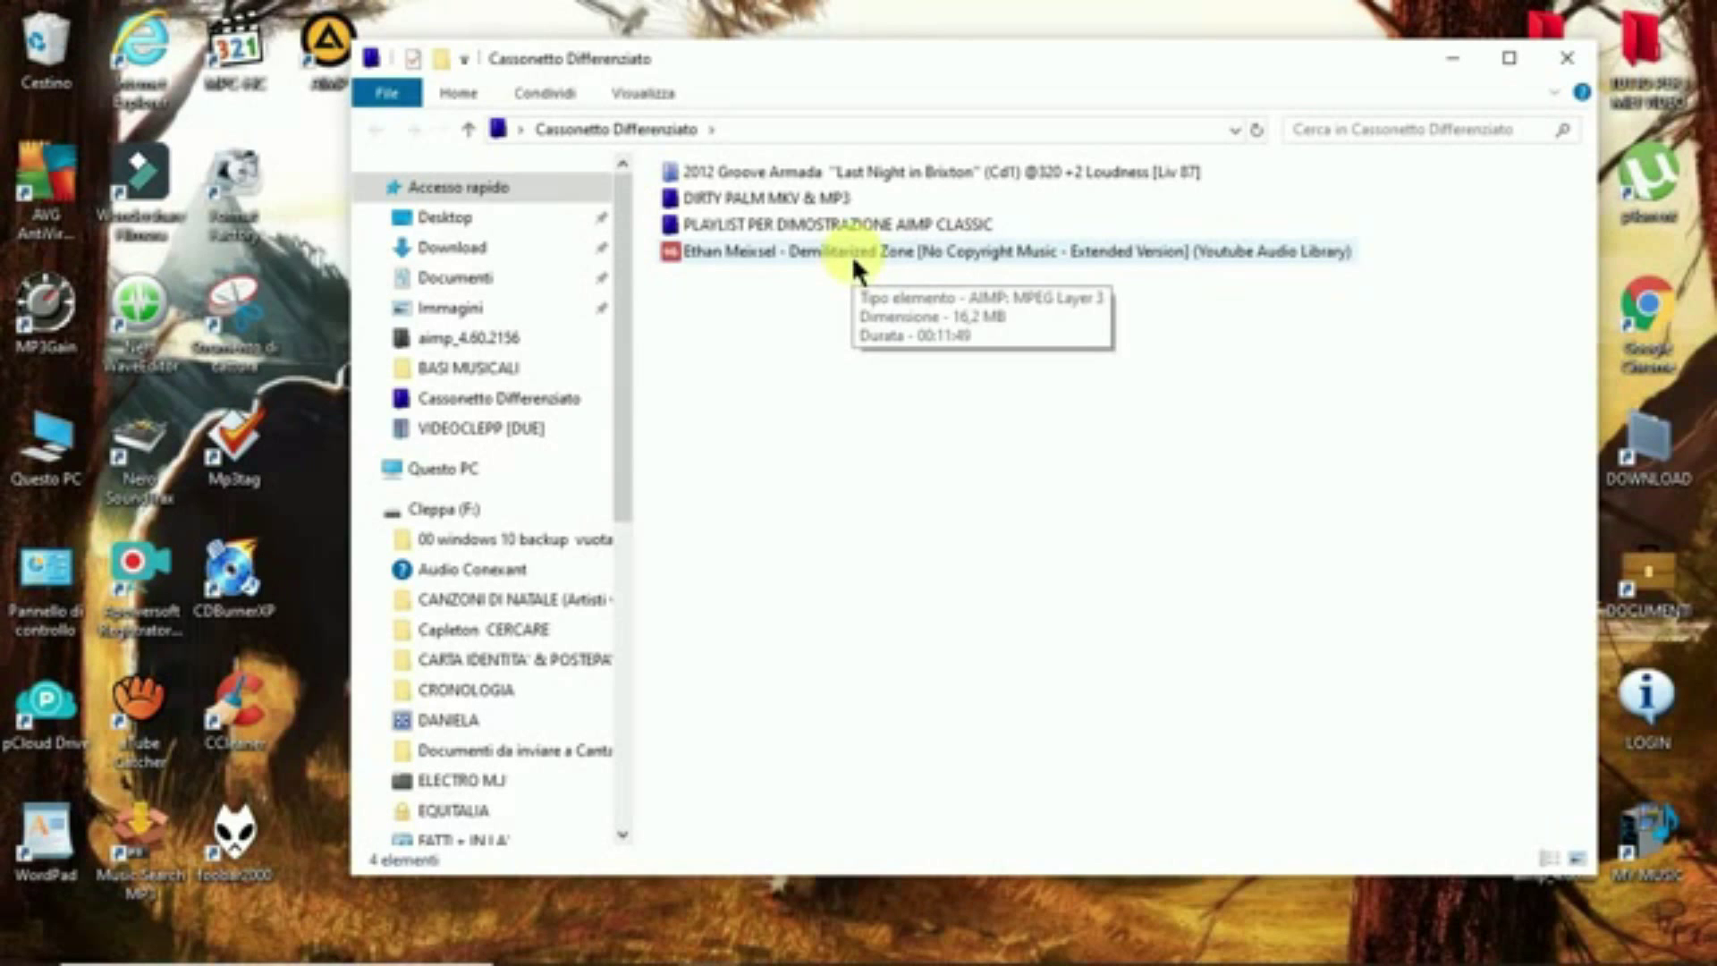
pyautogui.rightClick(852, 254)
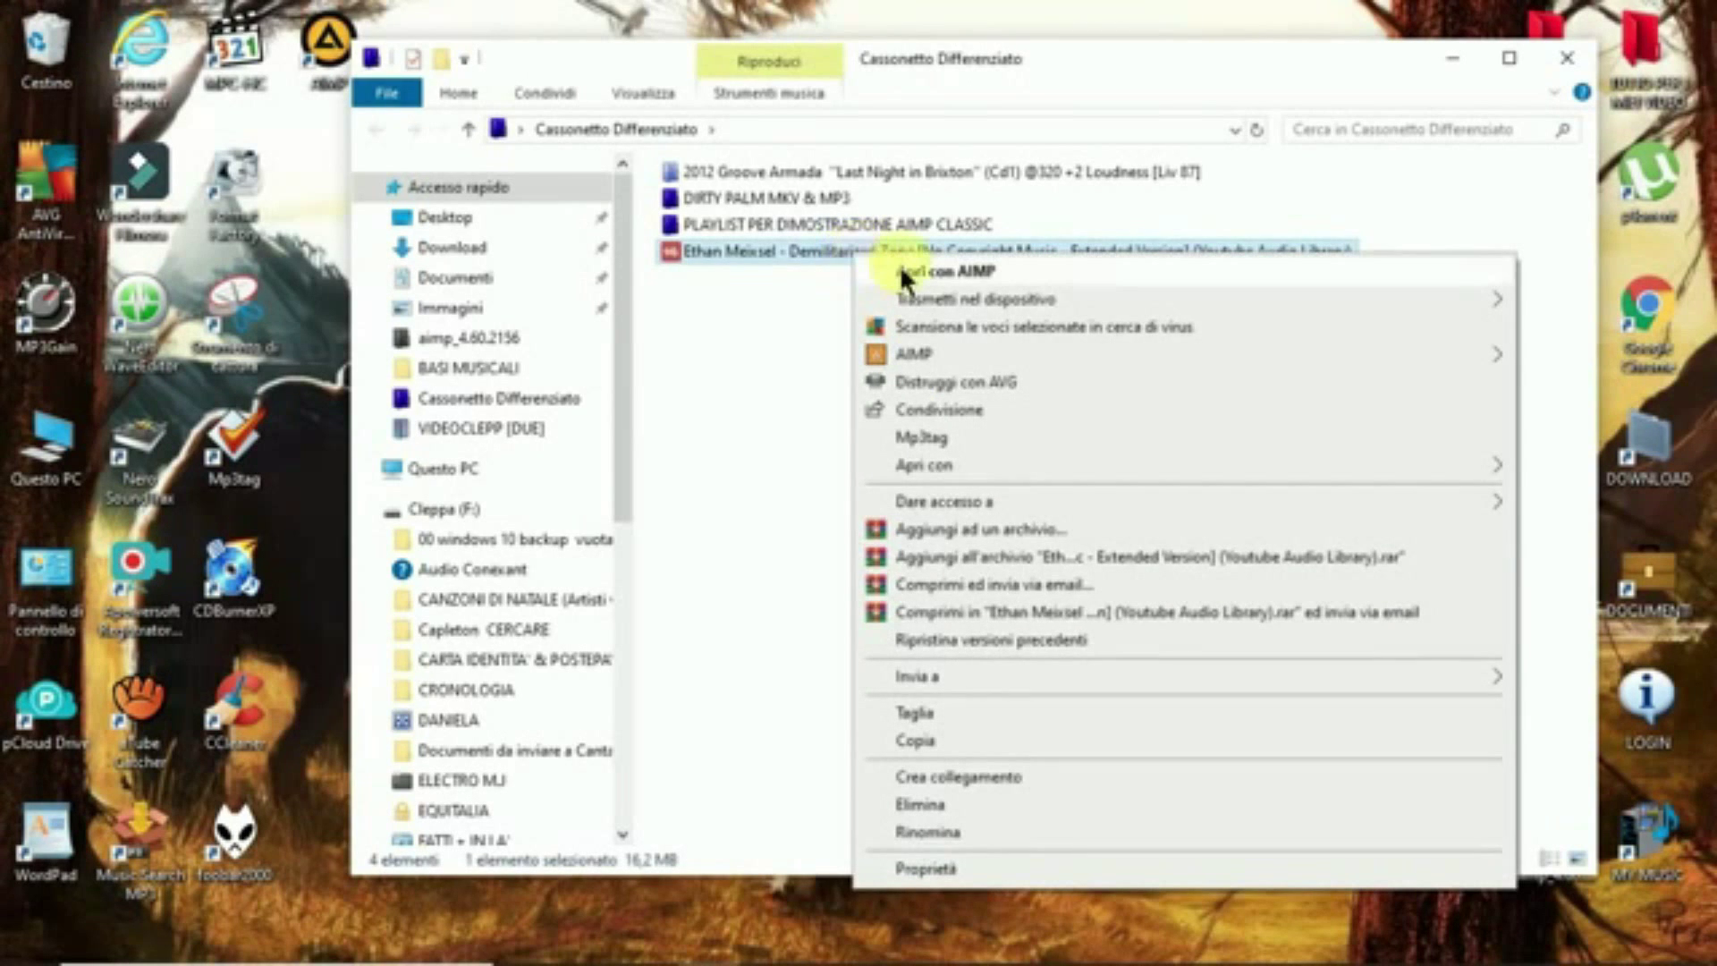
pyautogui.click(901, 271)
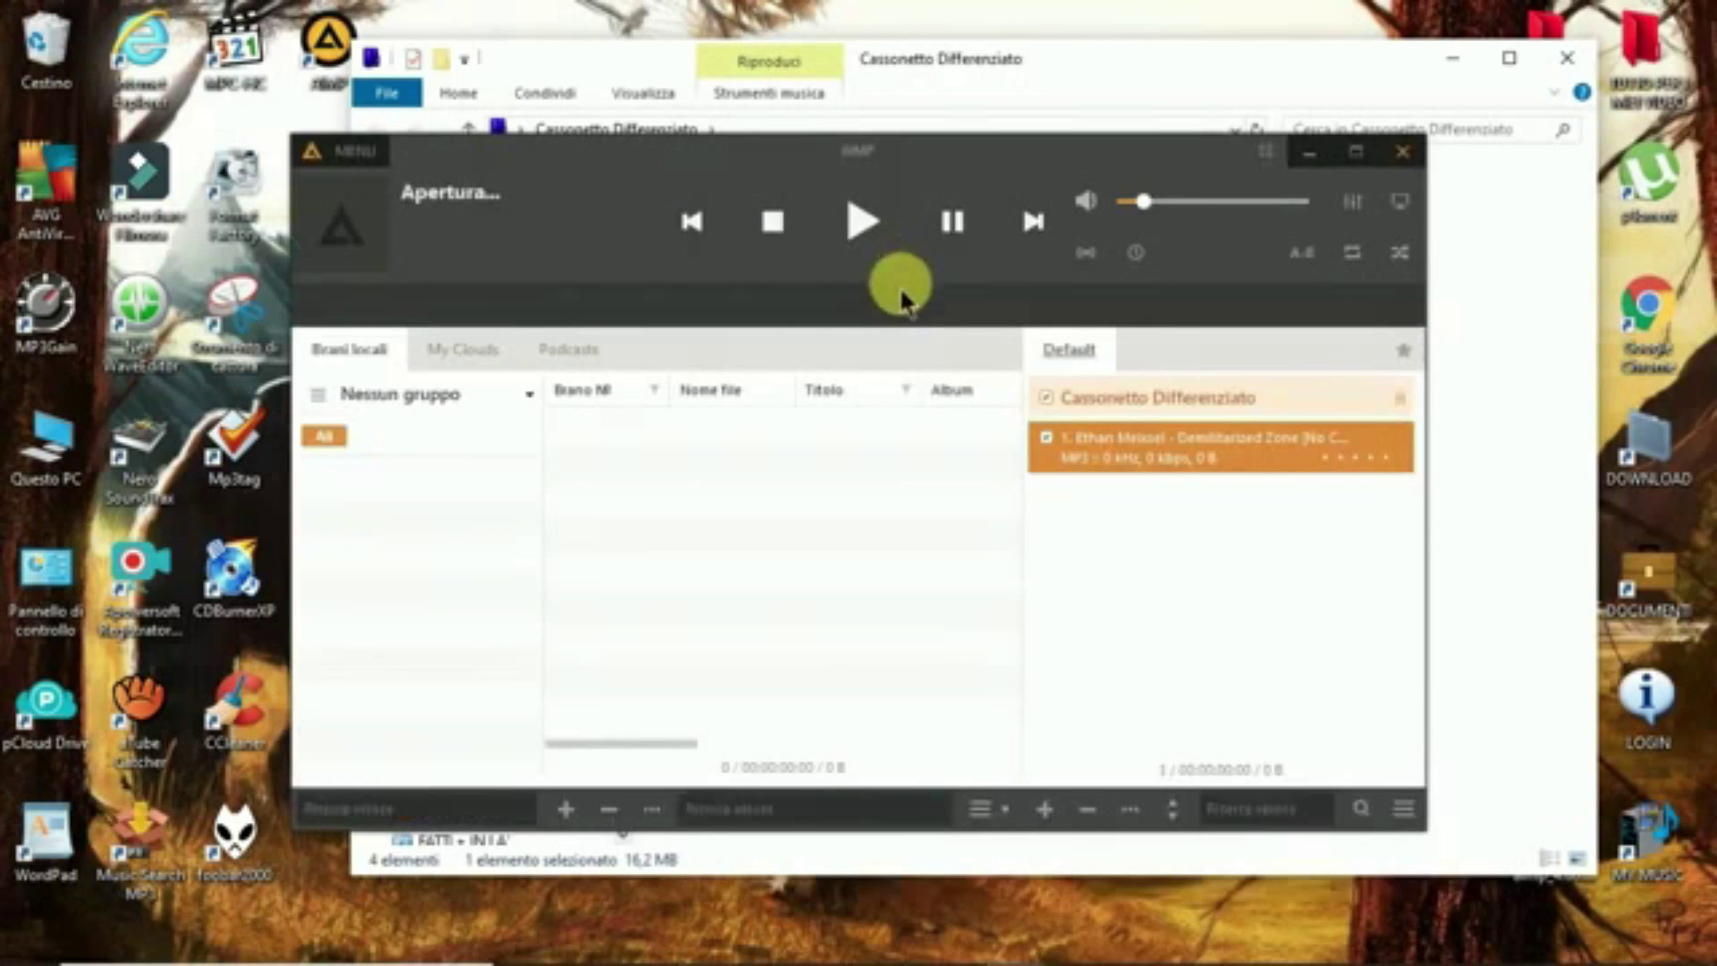
pyautogui.scroll(2, 1171, 210)
pyautogui.moveTo(1189, 222); pyautogui.dragTo(1288, 222)
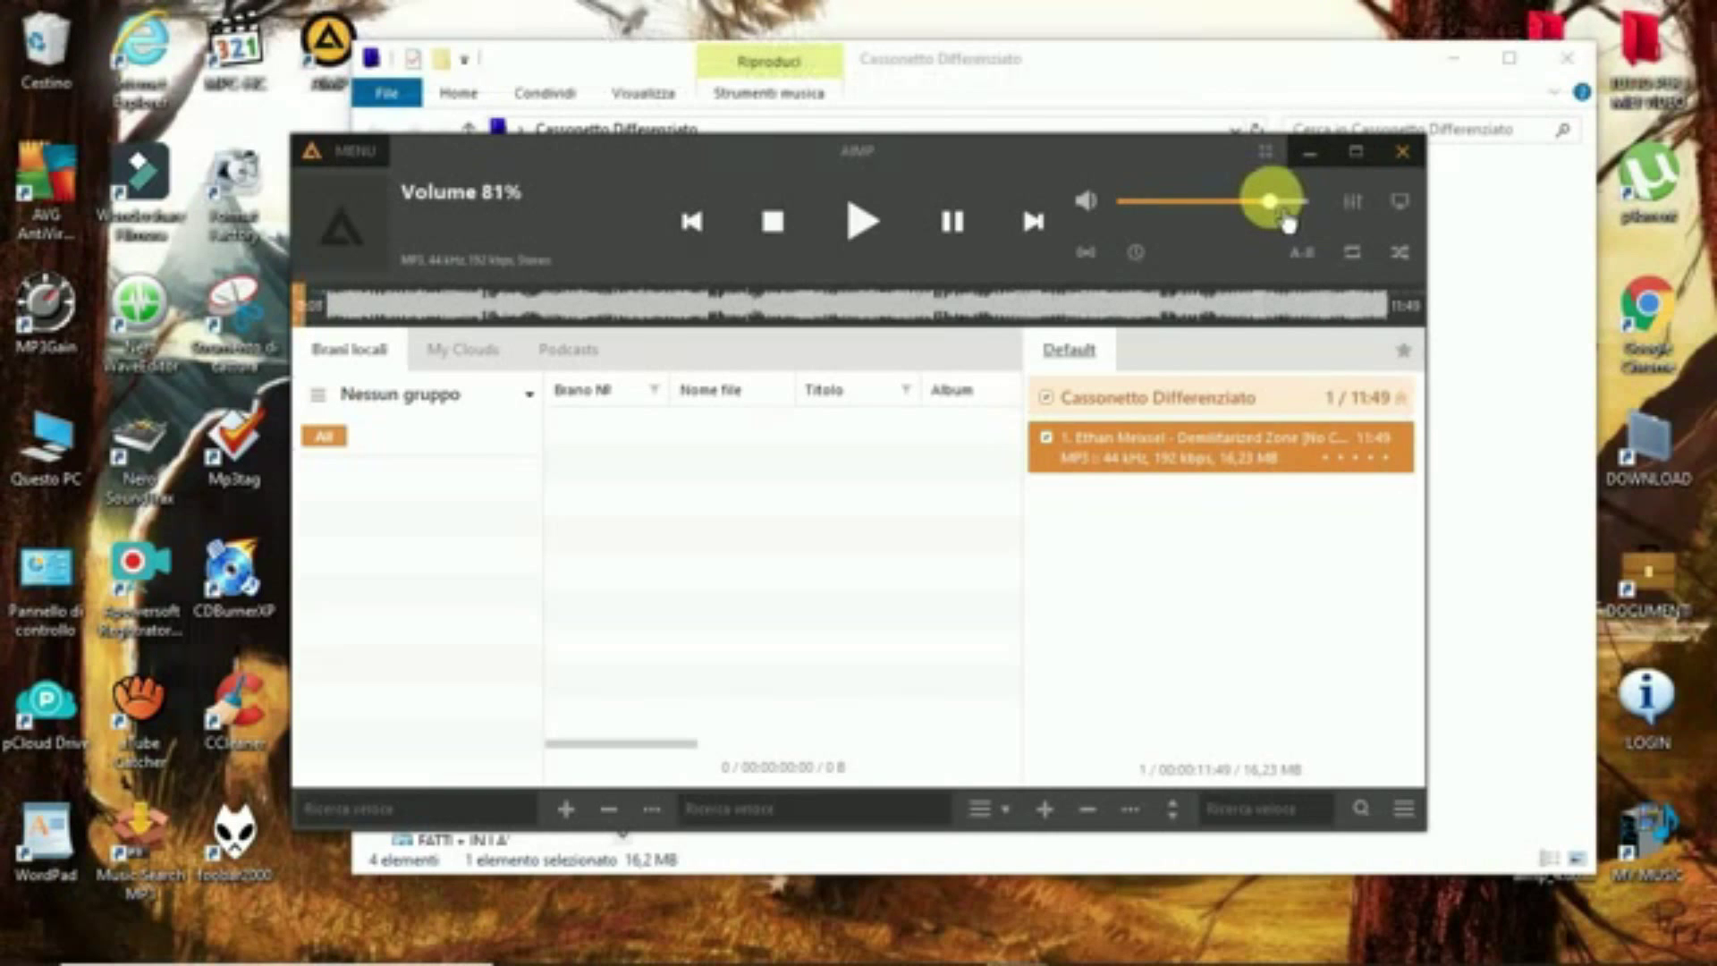
# - Enable the equalizer and boost the 31 Hz to 350 Hz bands, tapering from about +12 dB to about +5 dB
pyautogui.click(1355, 206)
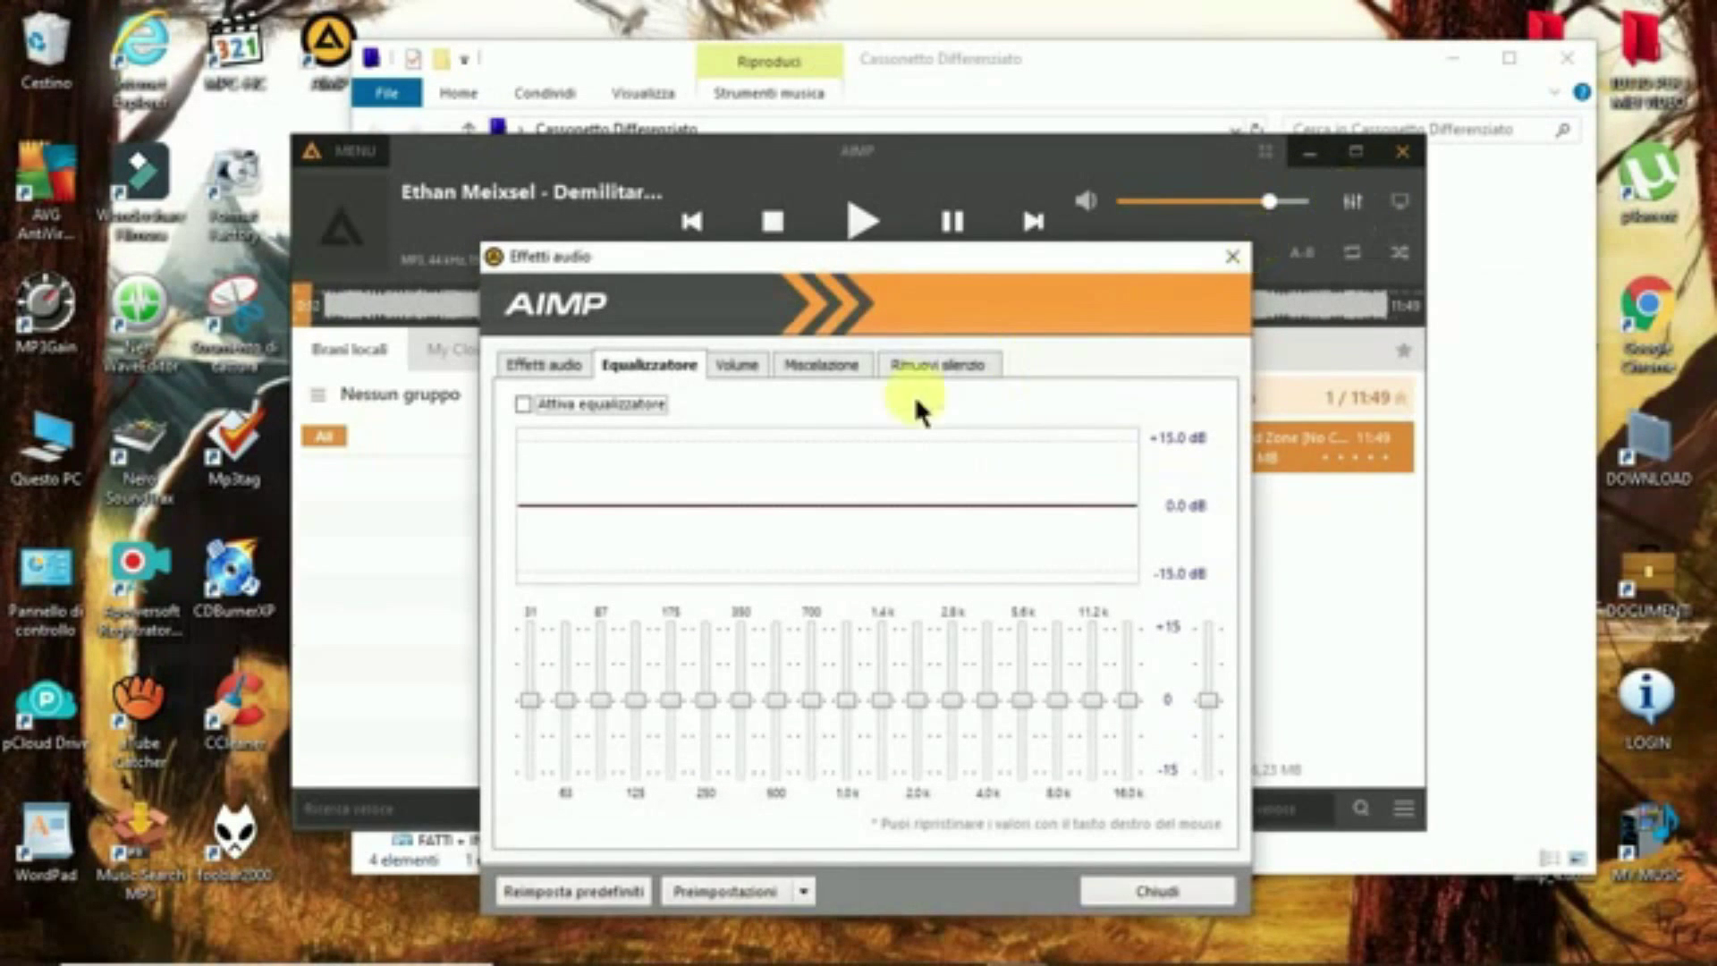
pyautogui.click(533, 410)
pyautogui.moveTo(532, 685)
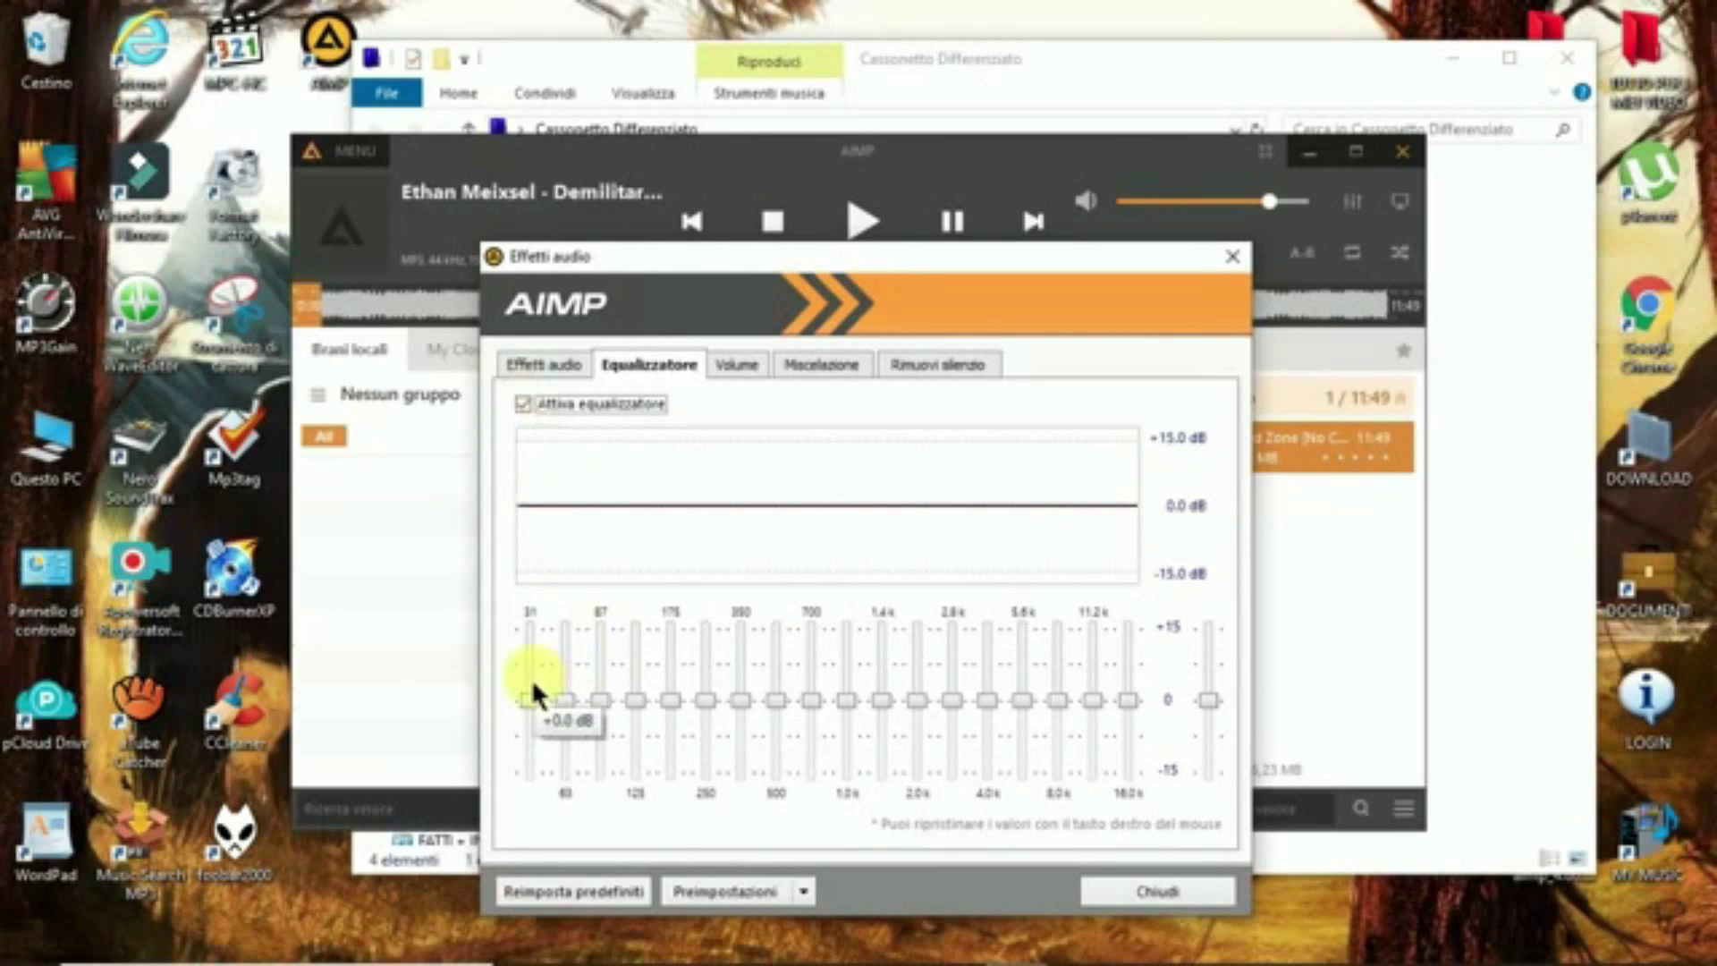
pyautogui.click(529, 650)
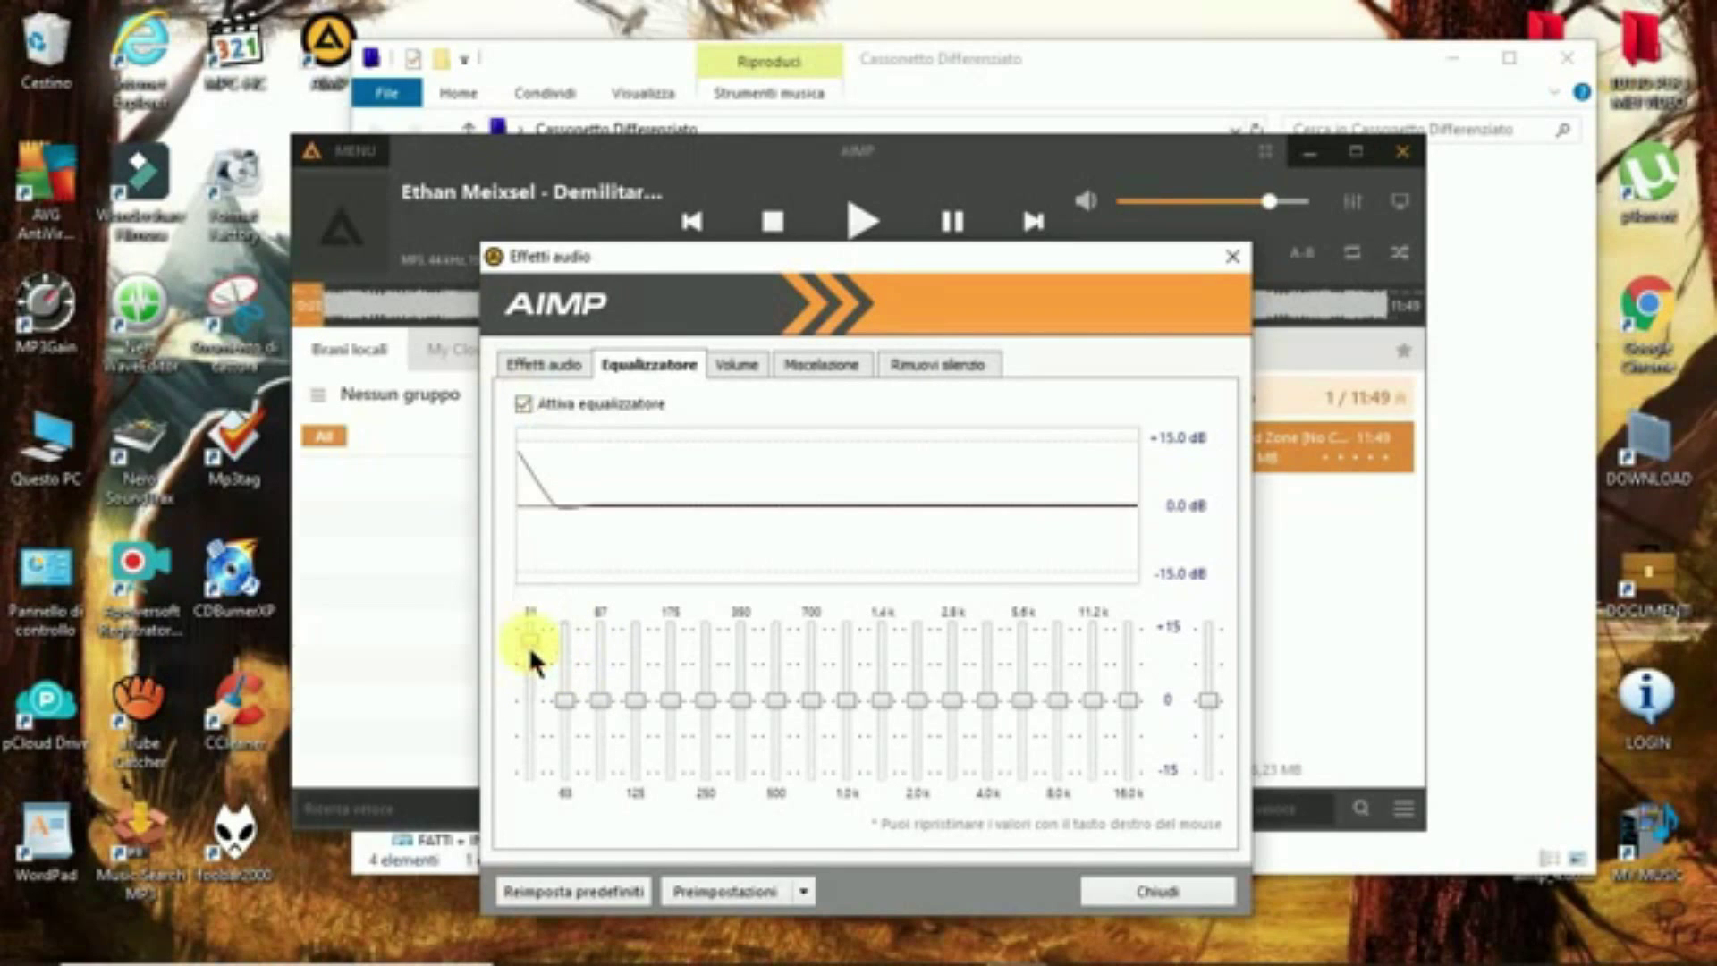
pyautogui.click(564, 658)
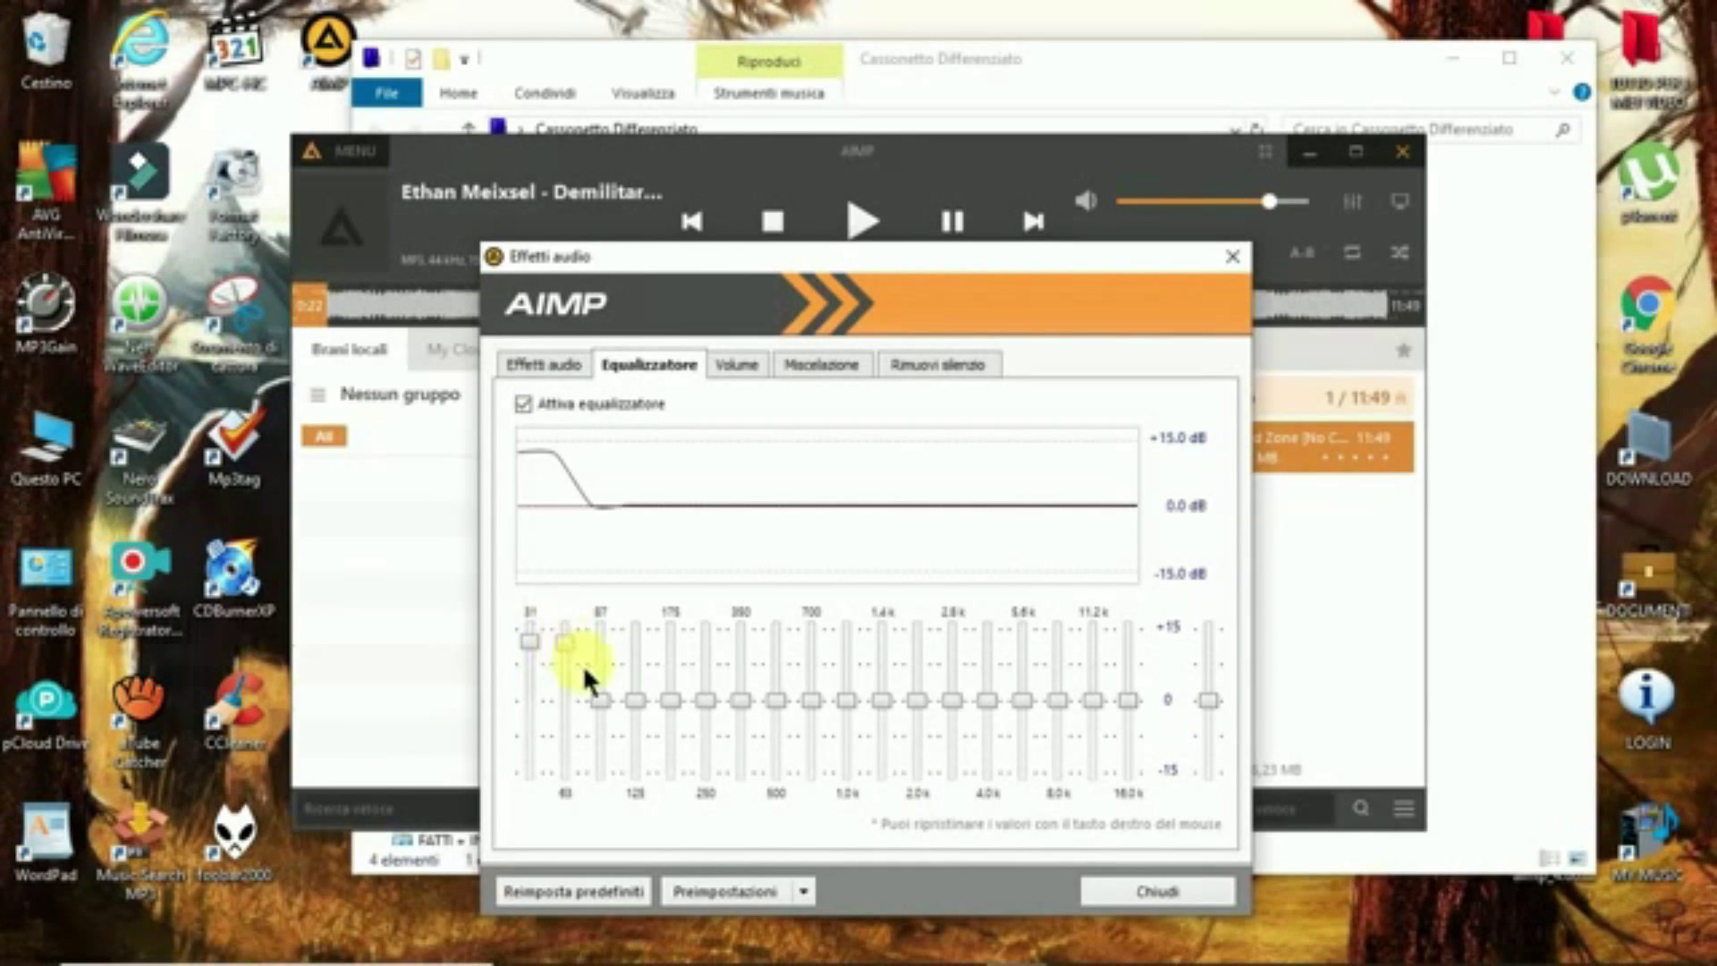
pyautogui.click(597, 660)
pyautogui.click(635, 662)
pyautogui.click(672, 673)
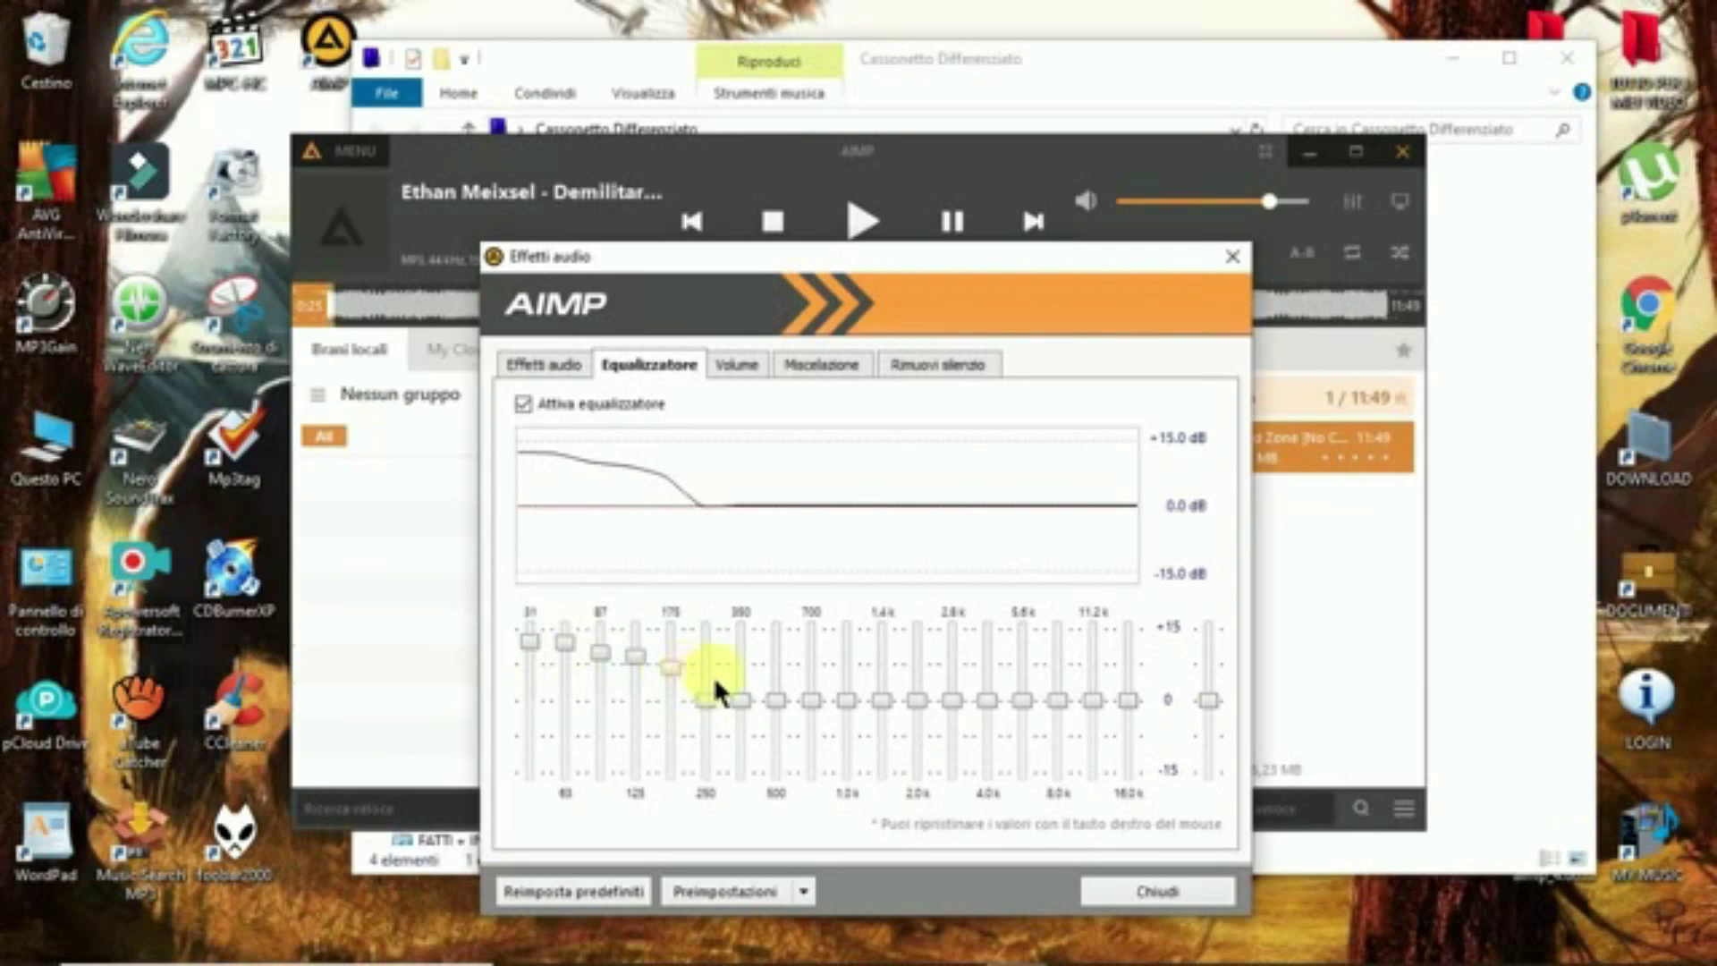
pyautogui.click(707, 672)
pyautogui.click(741, 678)
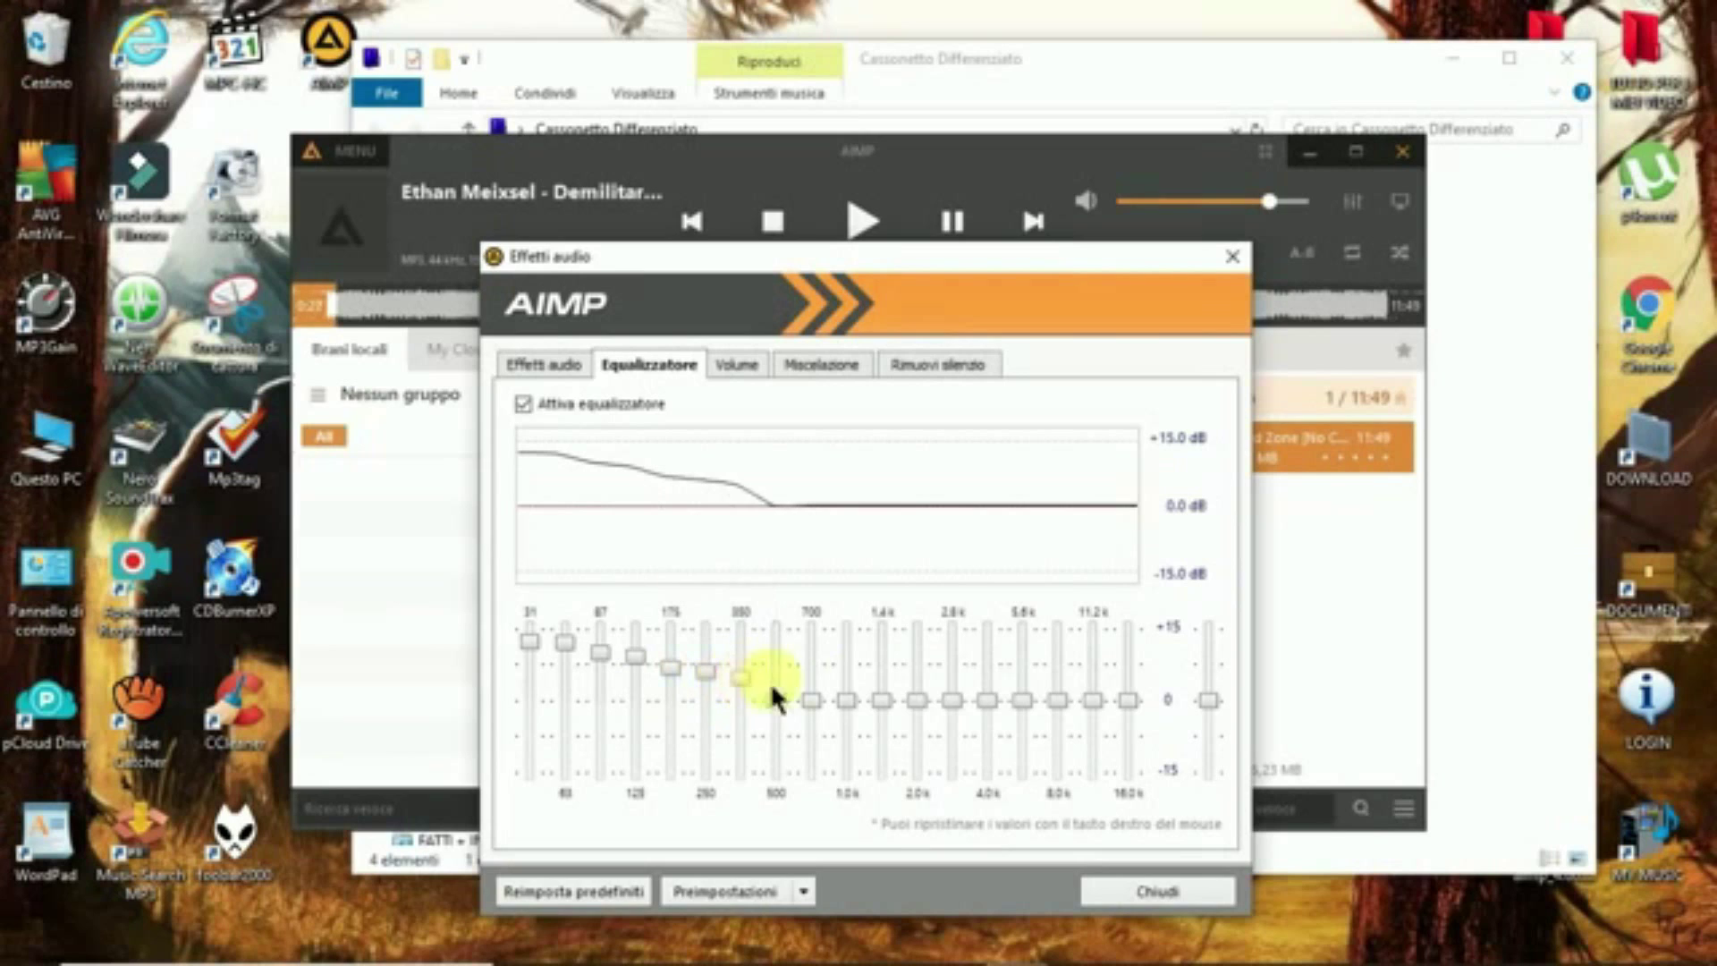
# - Boost the equalizer's high bands from 16 kHz down to 2 kHz, tapering from about +13 dB to about +4 dB
pyautogui.click(1128, 640)
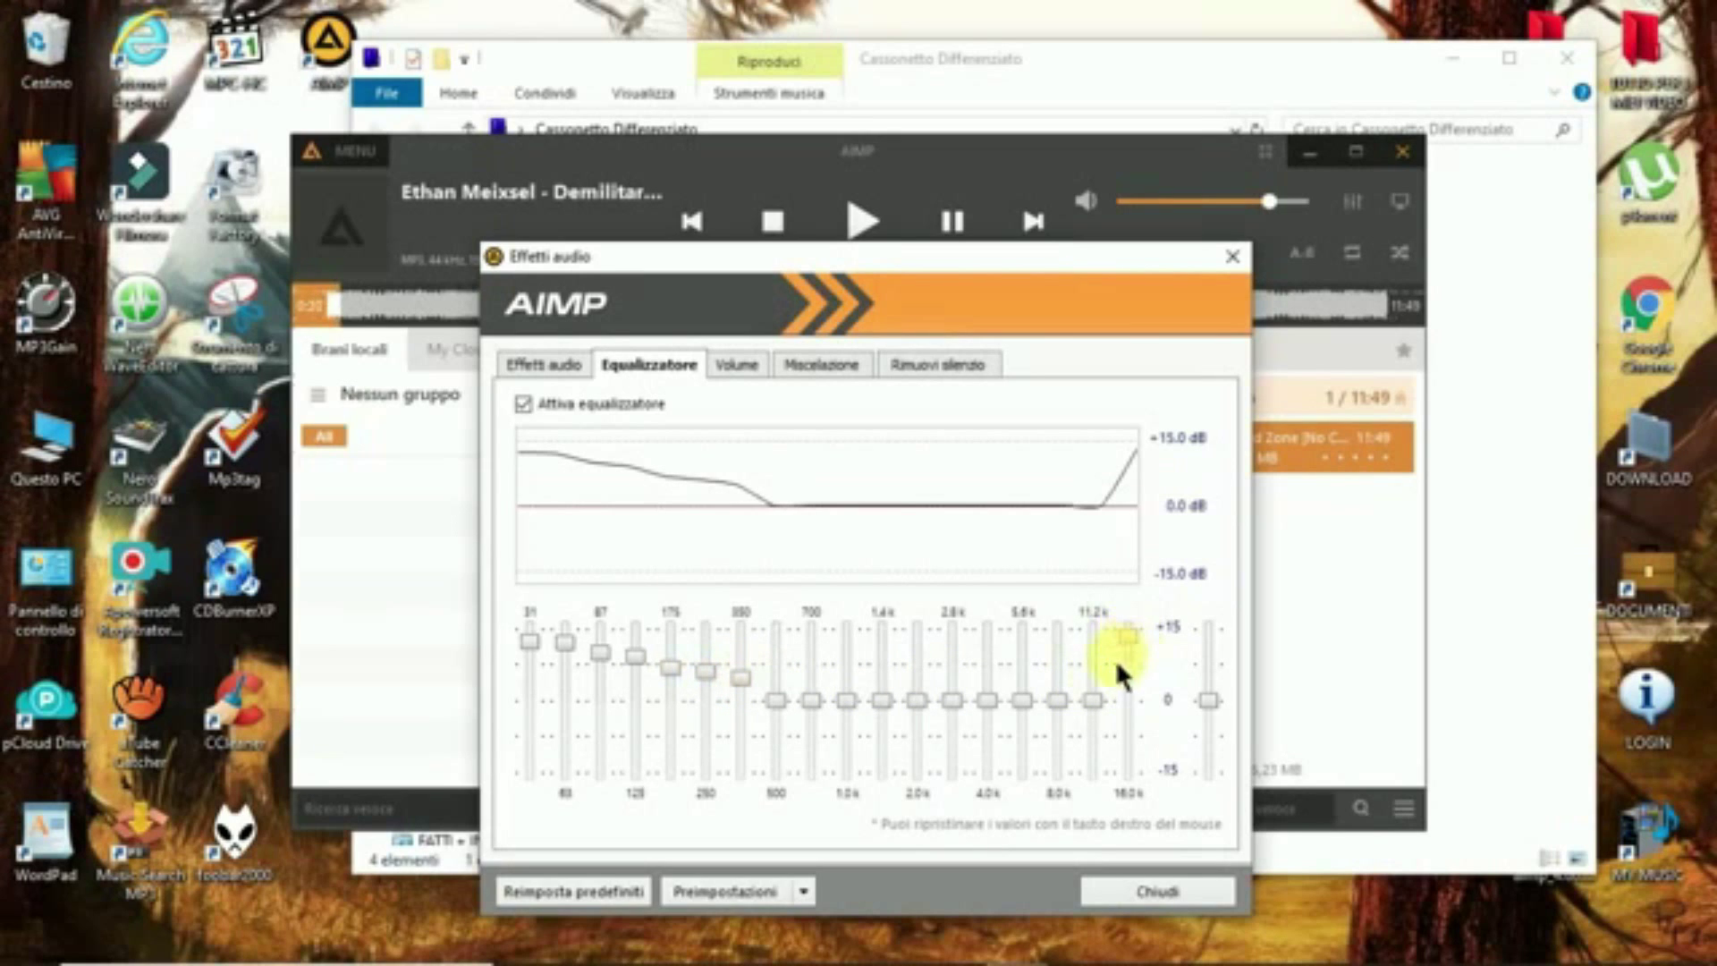
pyautogui.click(1091, 660)
pyautogui.click(1057, 660)
pyautogui.click(1021, 658)
pyautogui.click(989, 667)
pyautogui.click(948, 672)
pyautogui.click(913, 688)
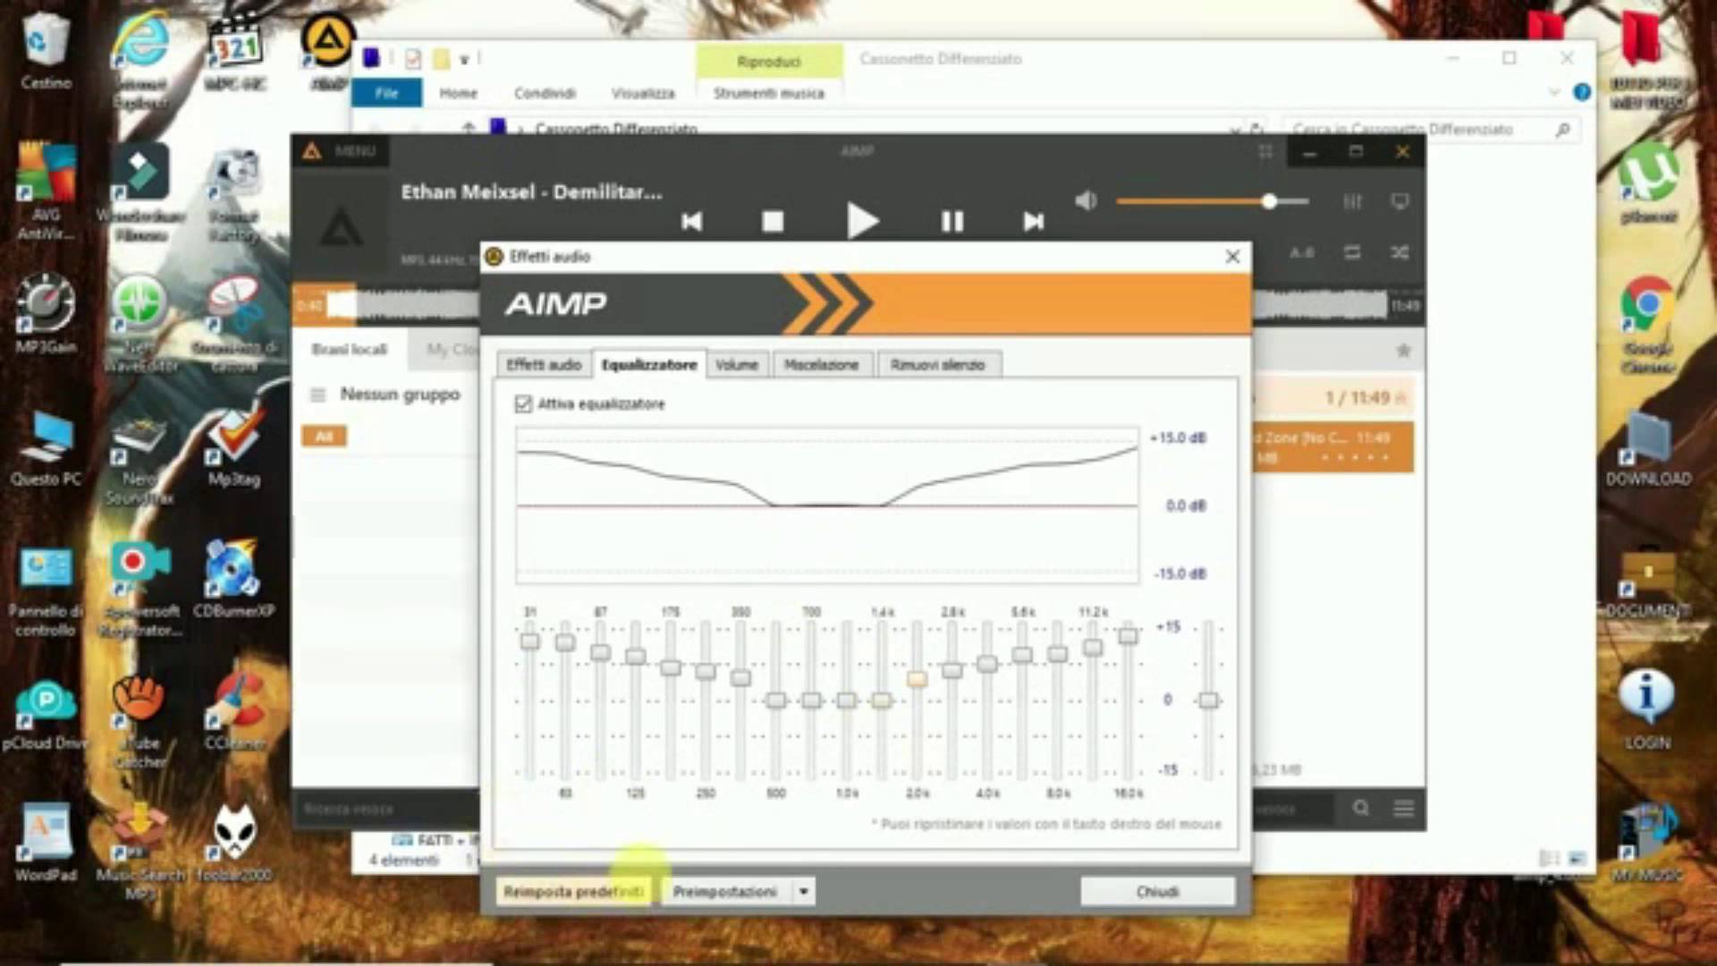
# - Lower the player volume to near minimum and reset the equalizer to its default settings
pyautogui.click(1209, 204)
pyautogui.moveTo(1209, 204); pyautogui.dragTo(1139, 200)
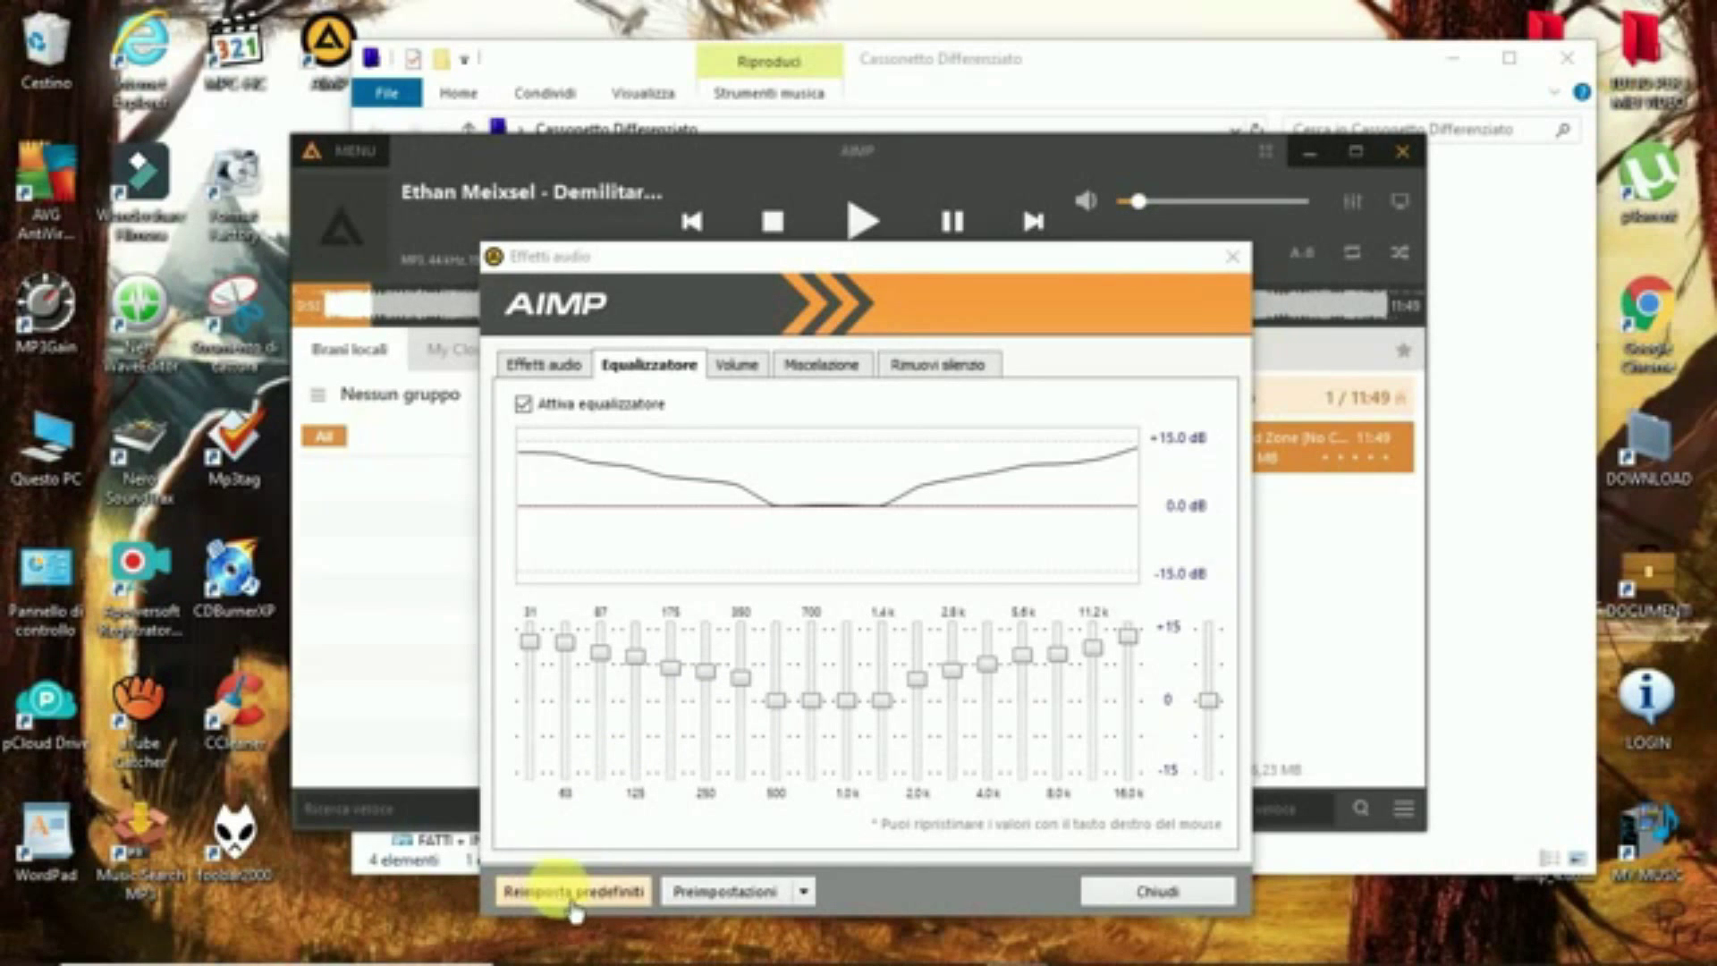
pyautogui.click(608, 893)
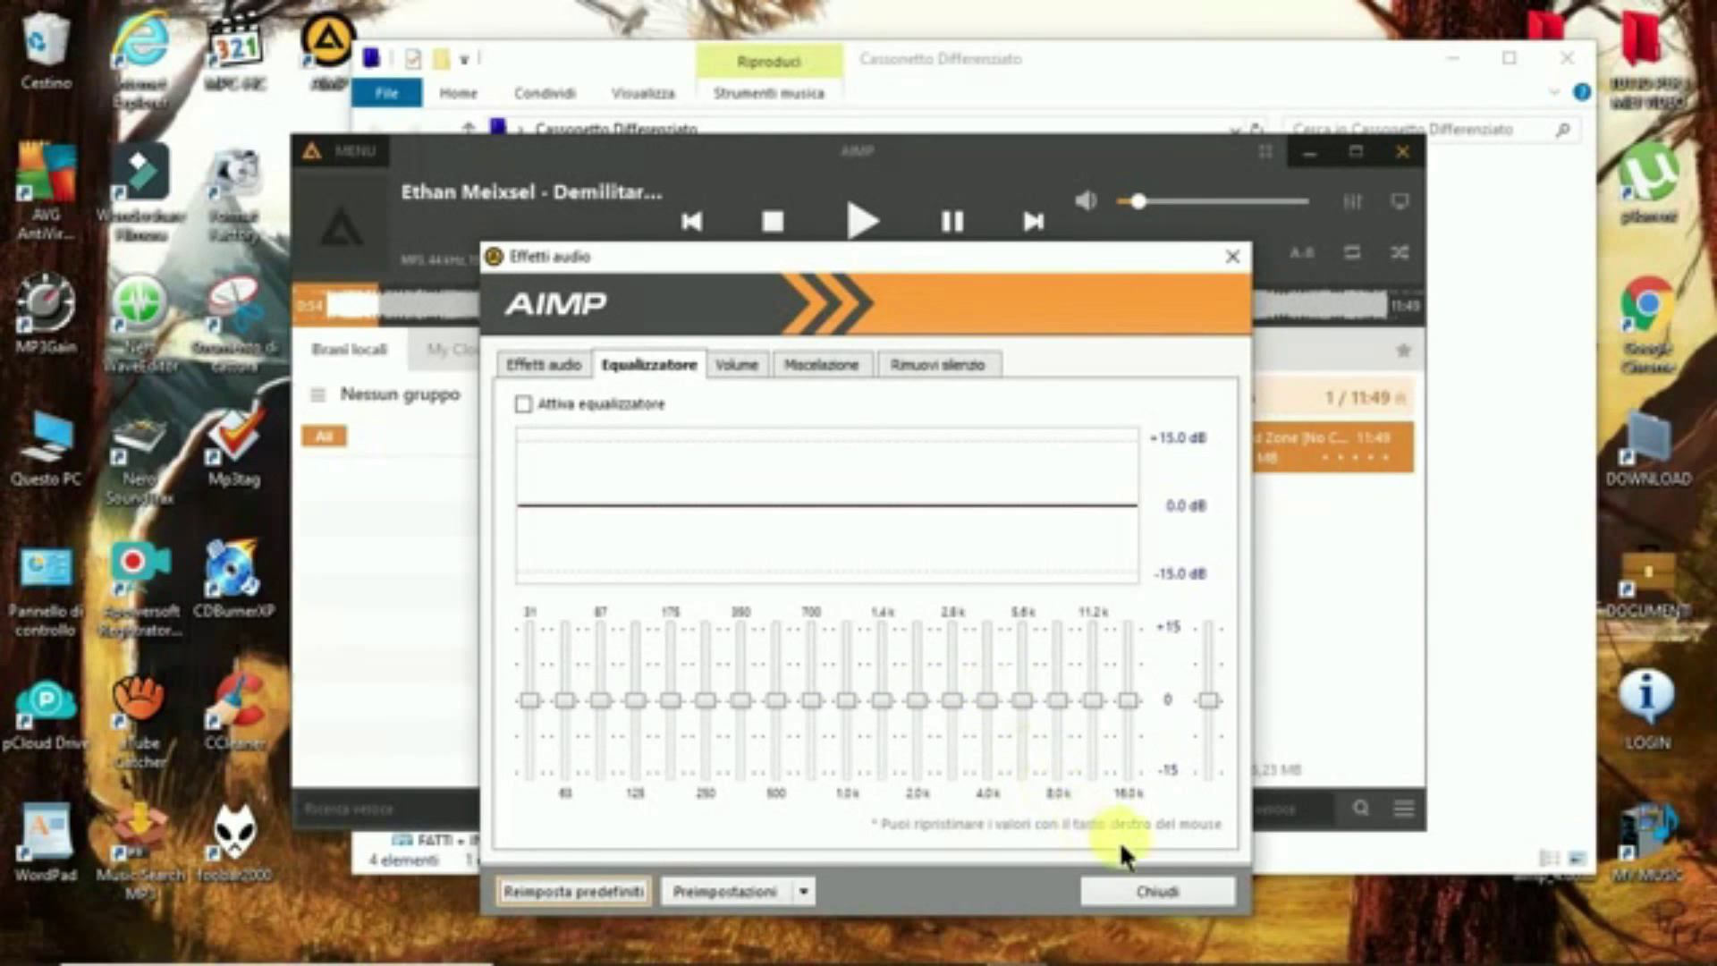
# - Review the audio effects, volume and track mixing settings, and close the audio effects window
pyautogui.click(548, 365)
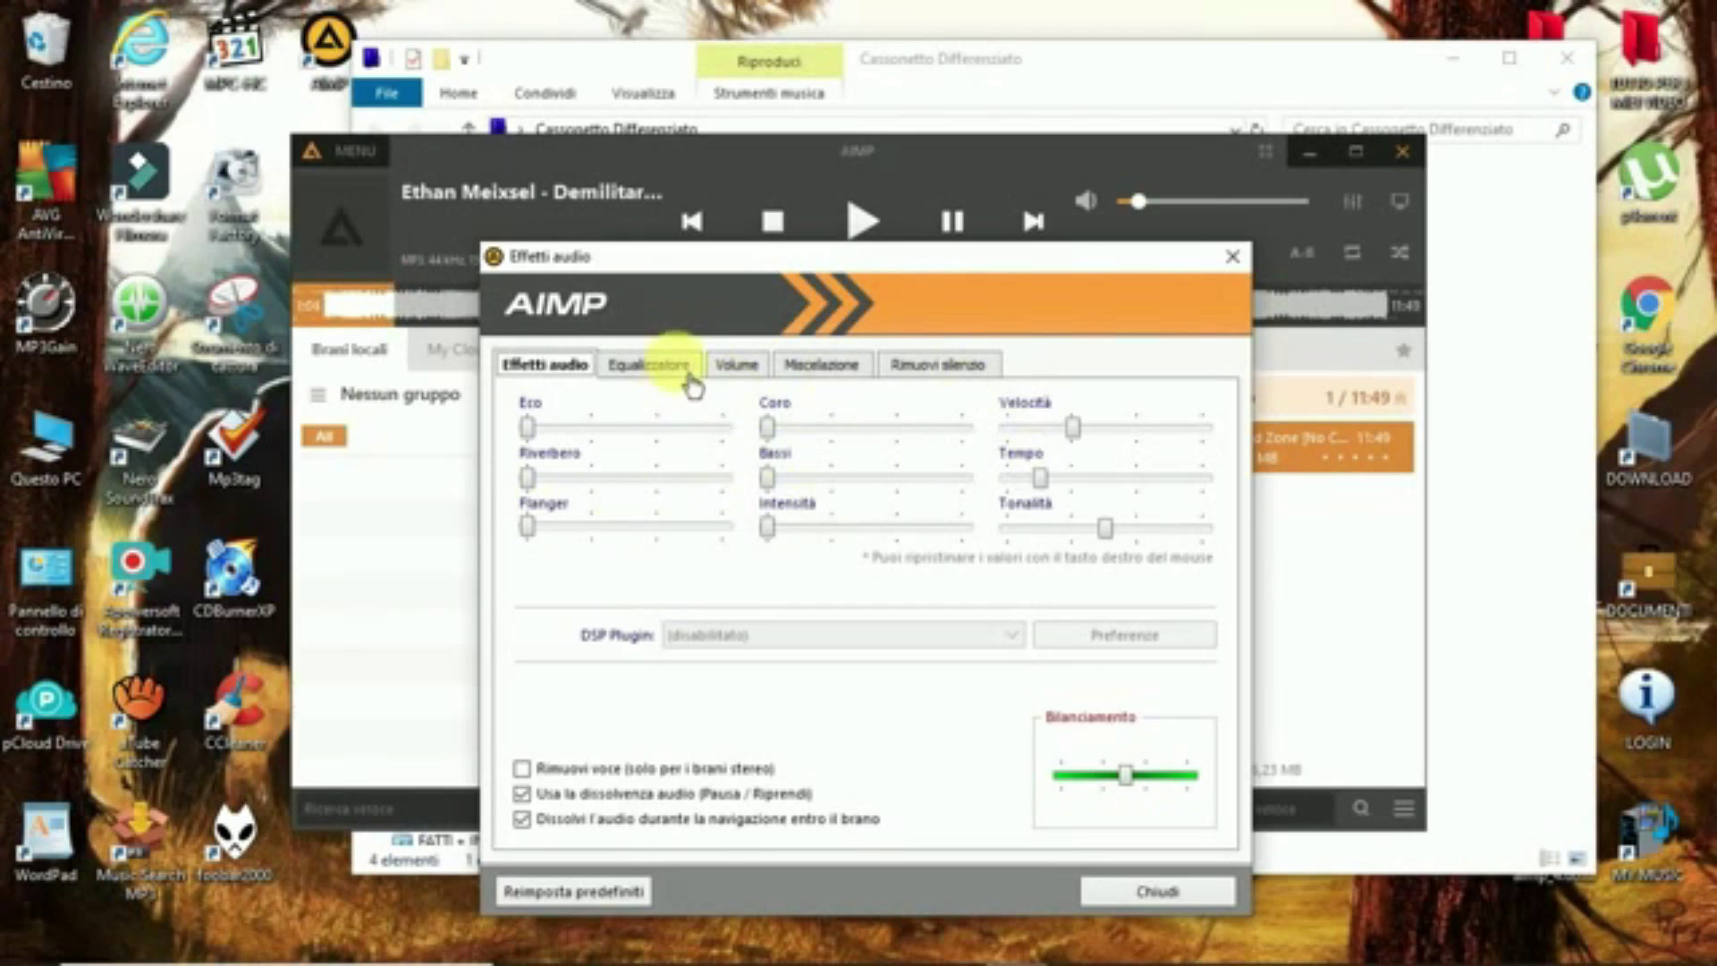
pyautogui.click(735, 369)
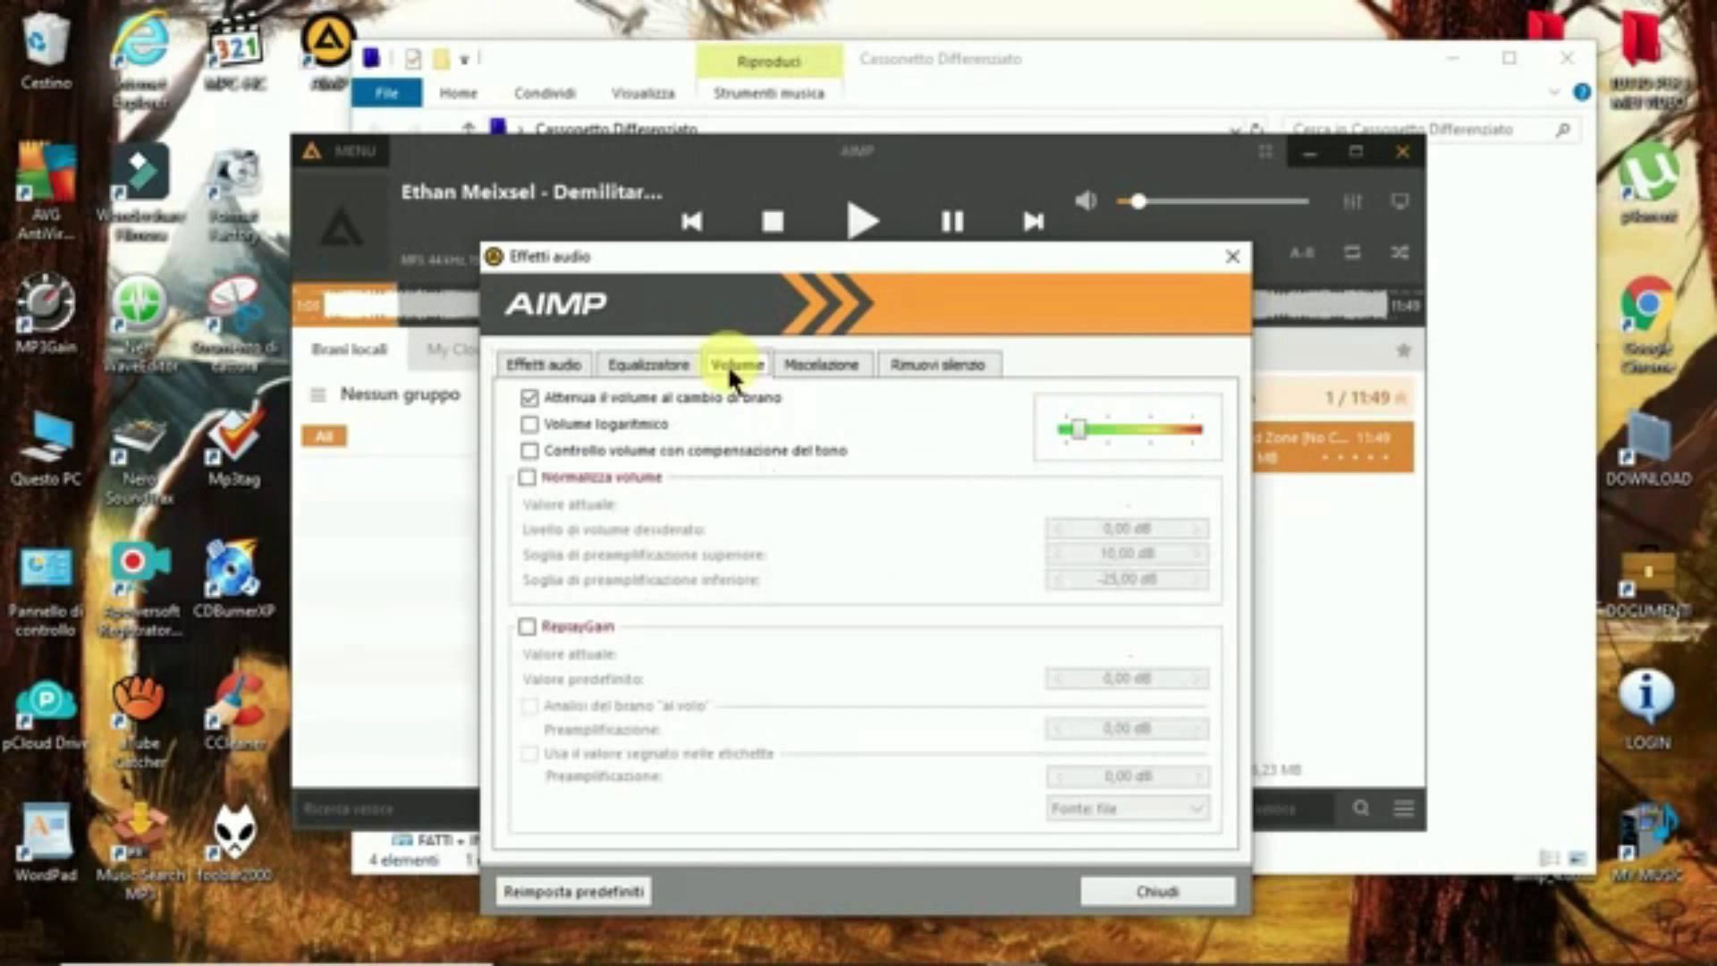
pyautogui.click(810, 364)
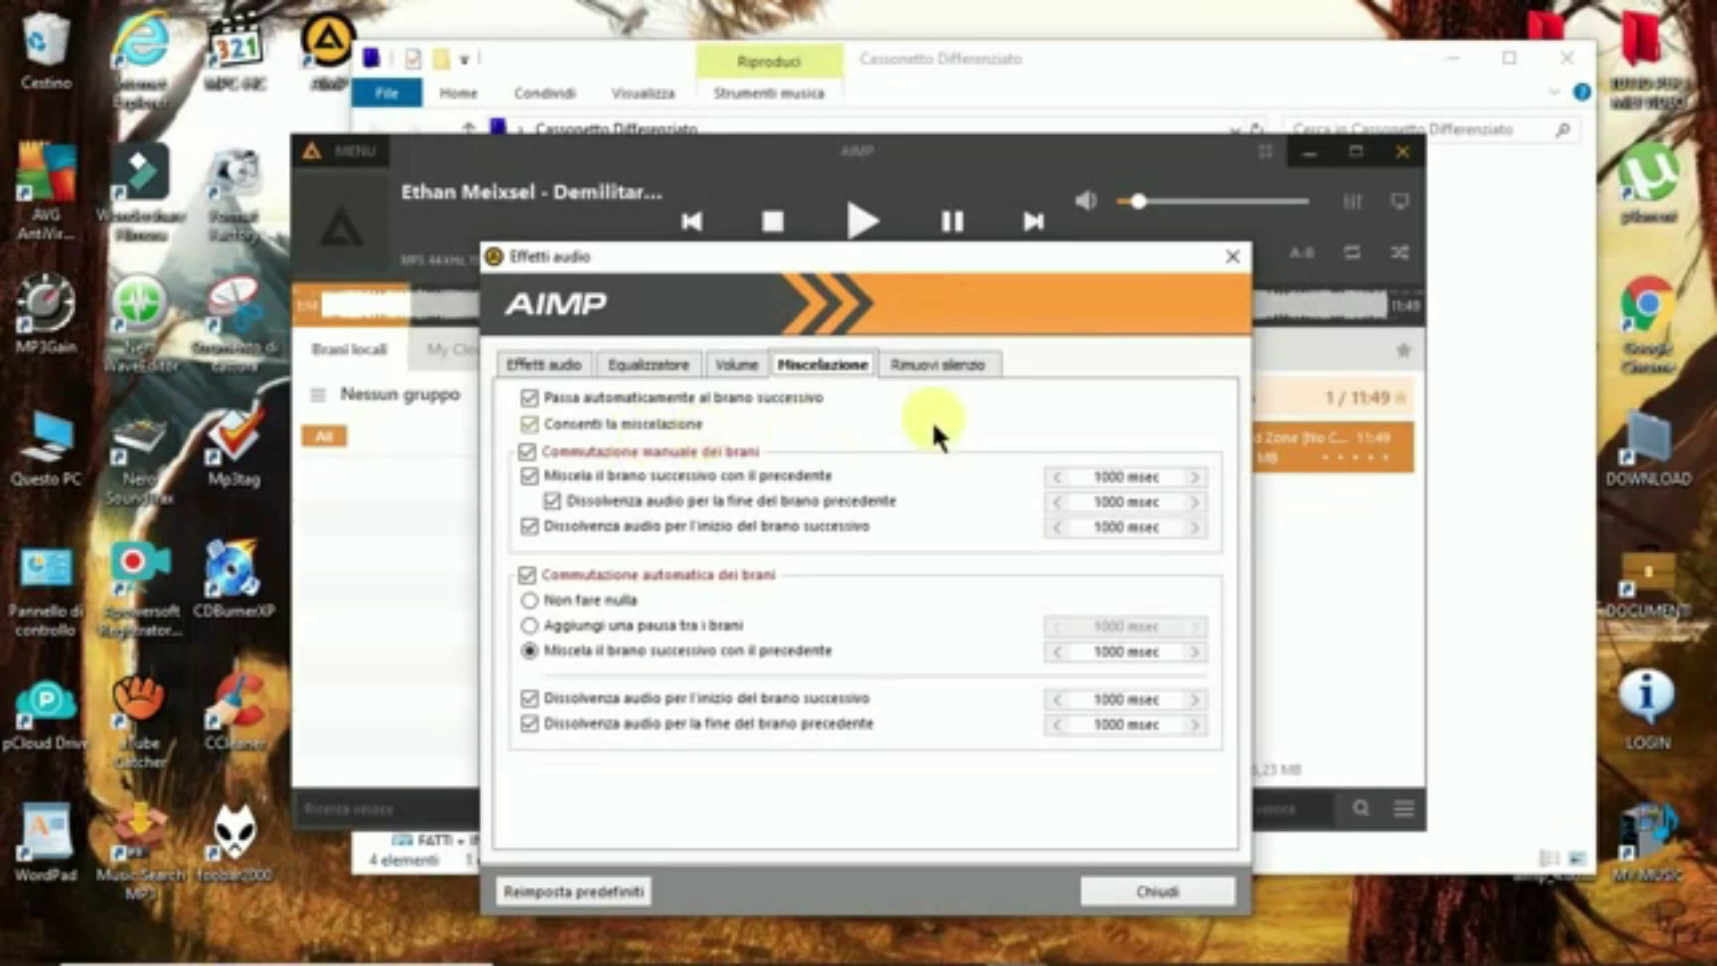
pyautogui.click(1153, 890)
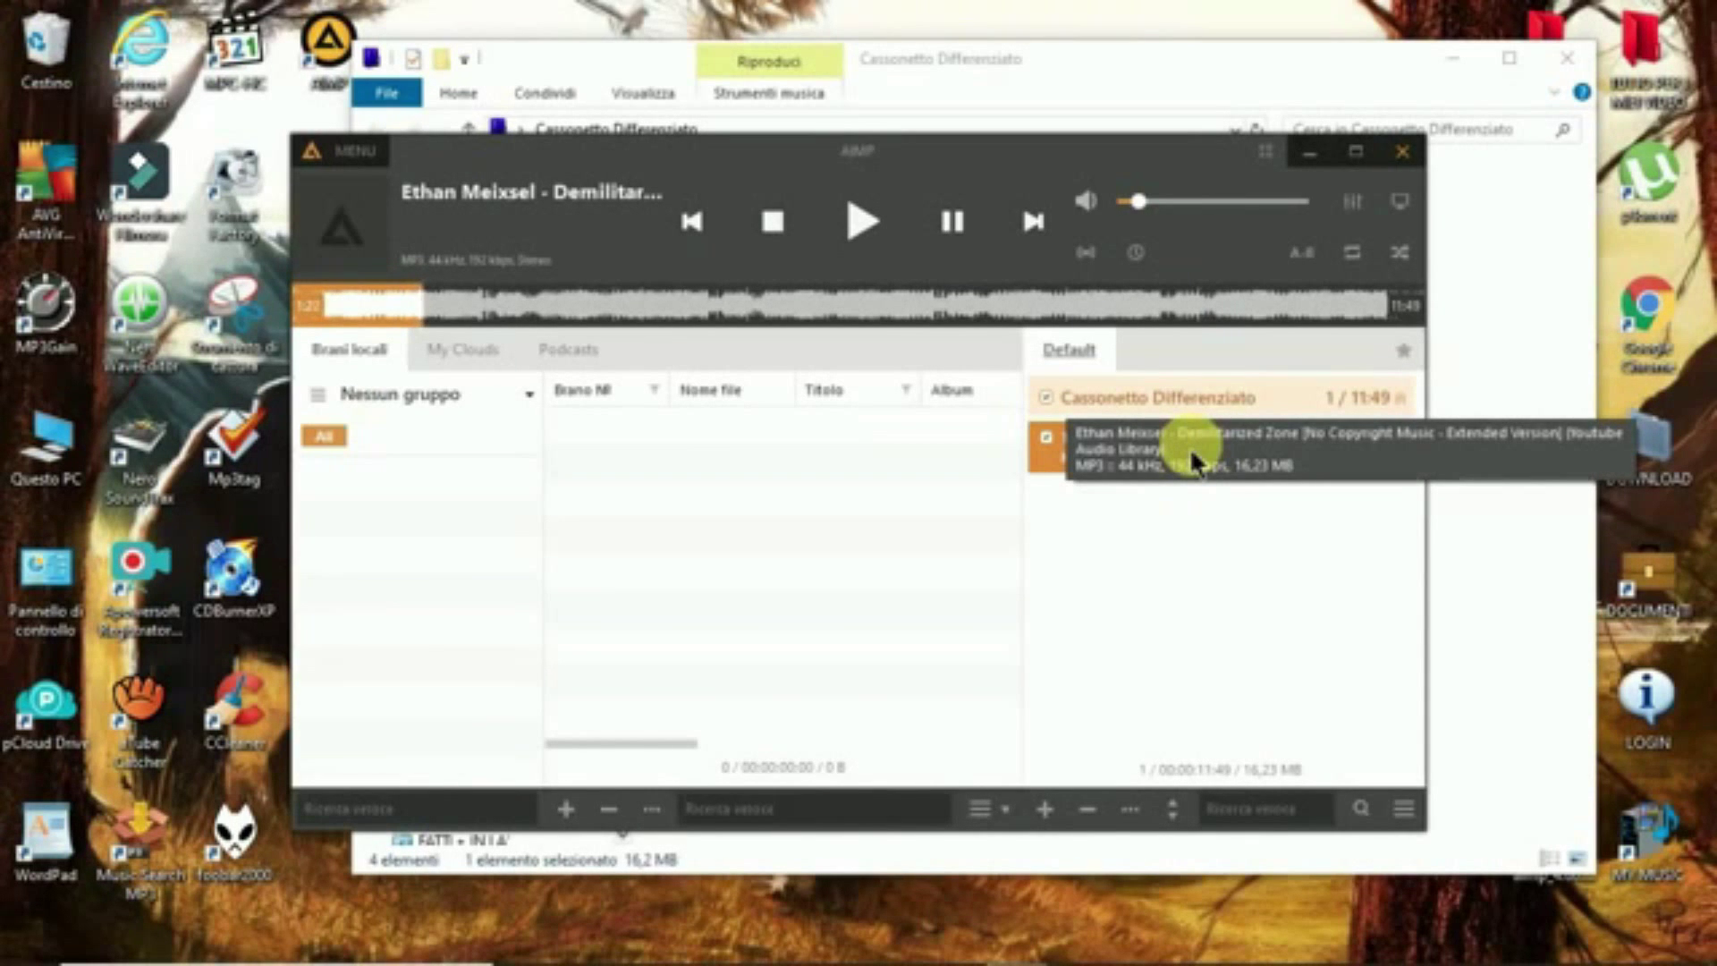
# - Remove all tracks from the Default playlist and close the player
pyautogui.rightClick(1112, 438)
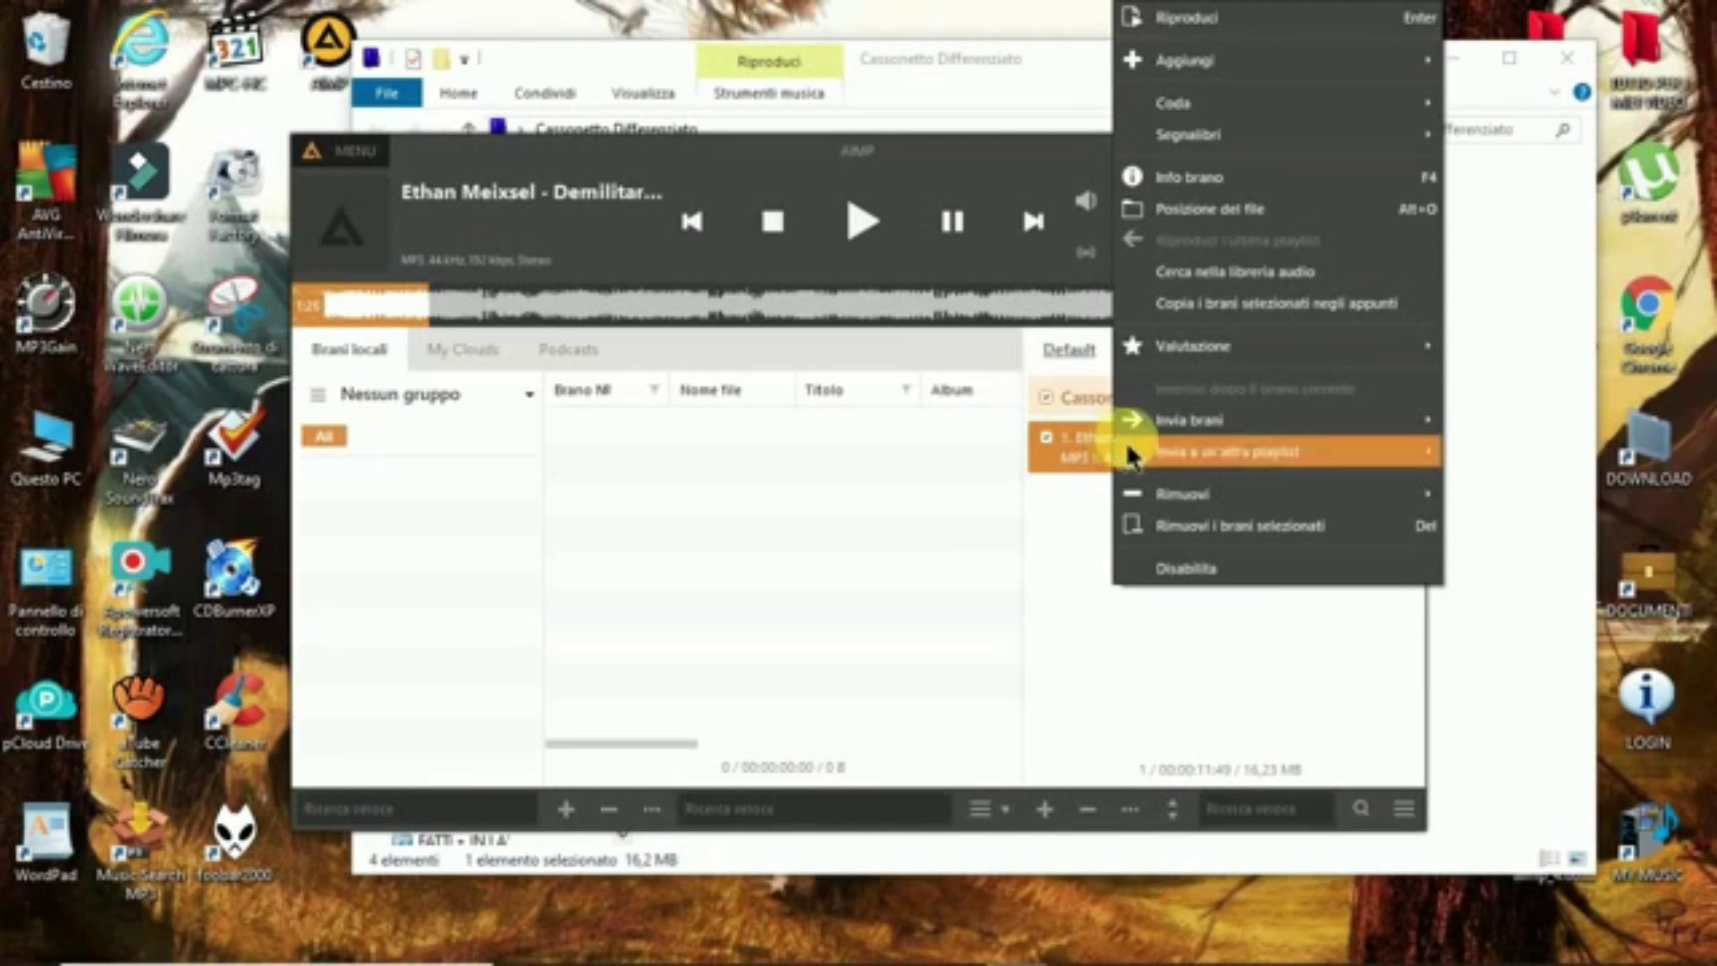
pyautogui.moveTo(1166, 496)
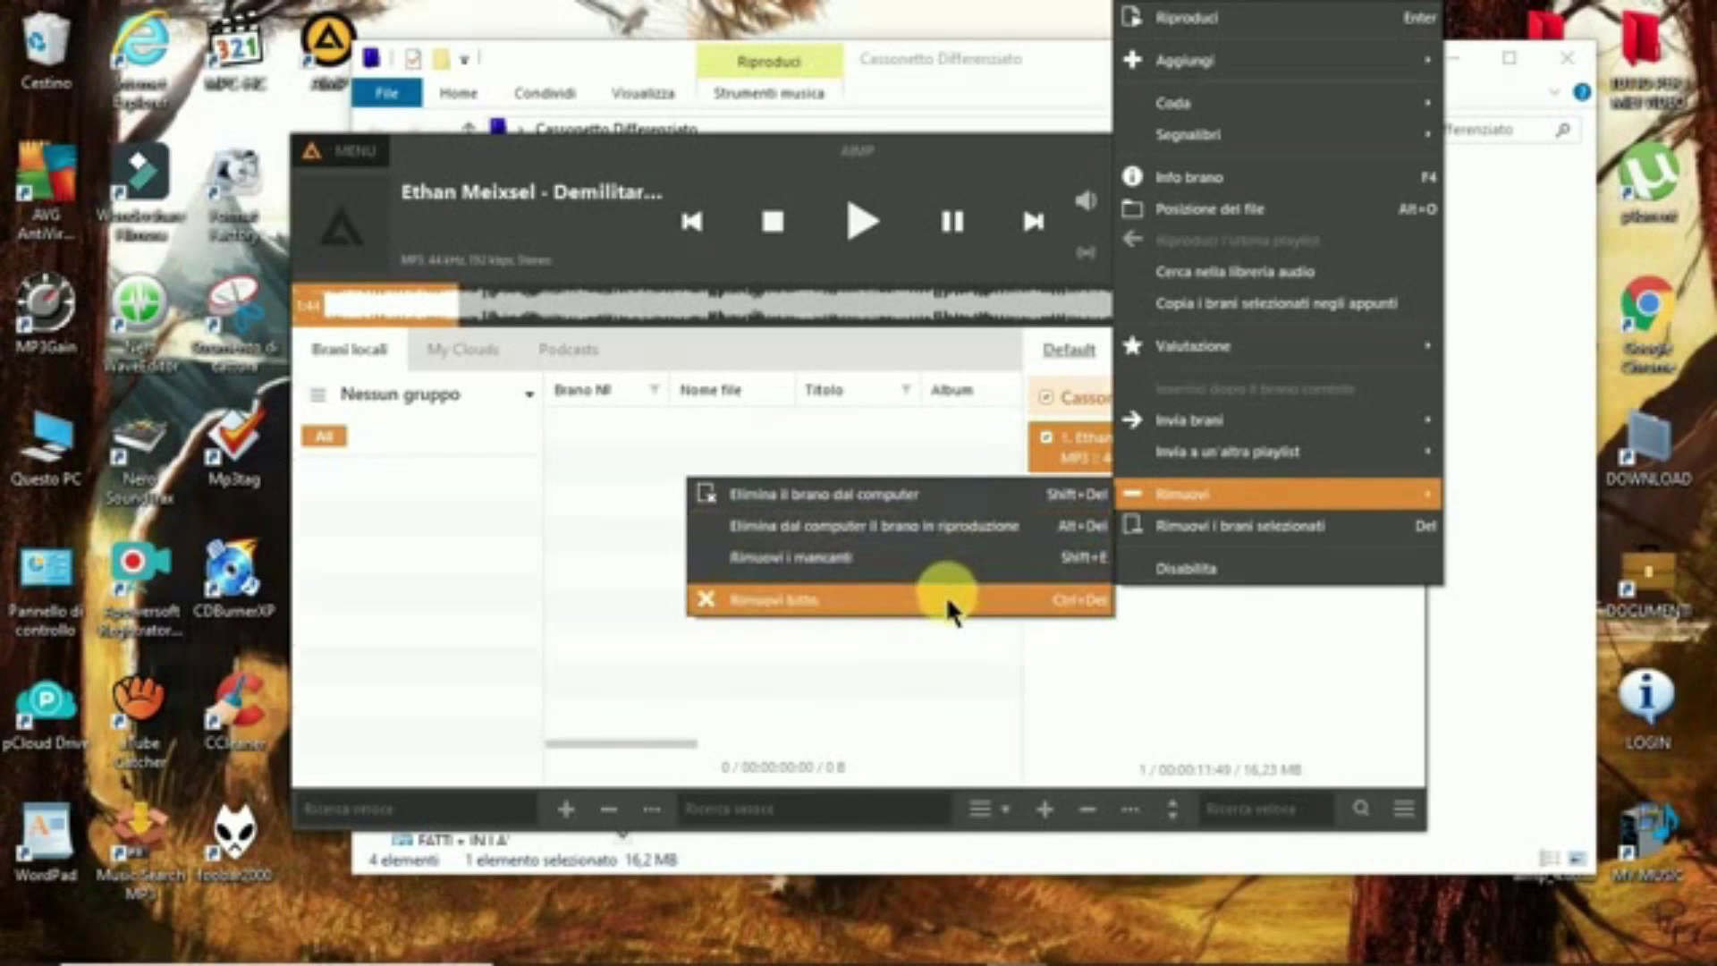
pyautogui.click(951, 611)
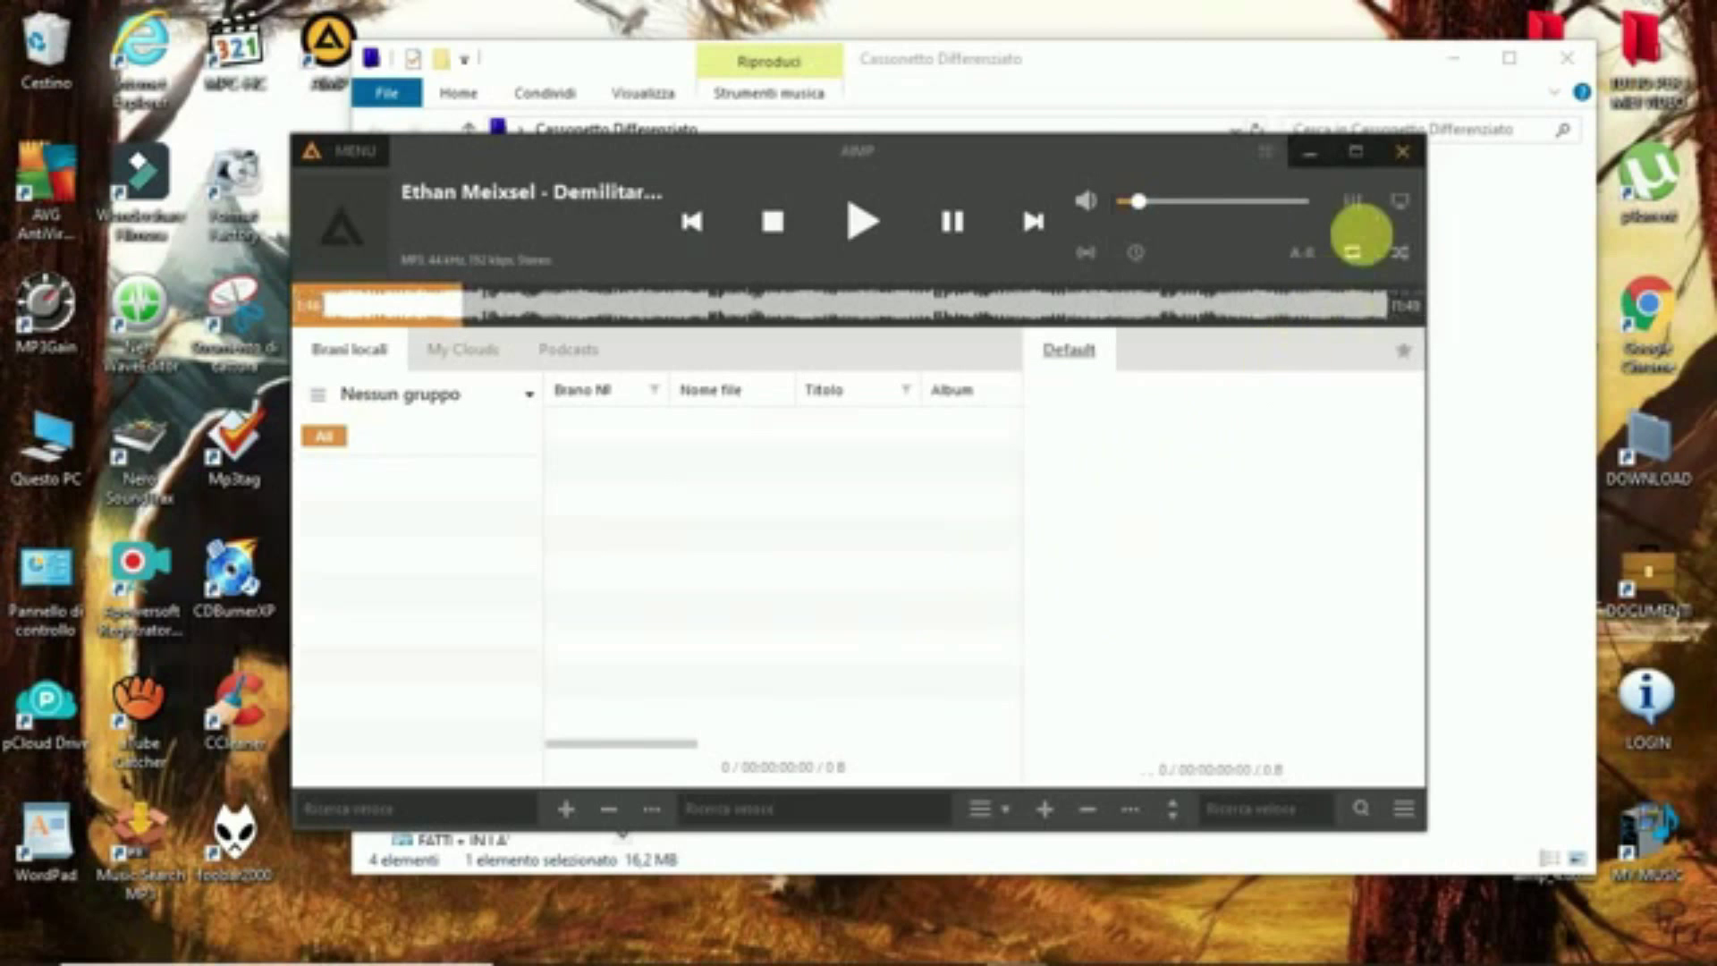
pyautogui.click(1406, 160)
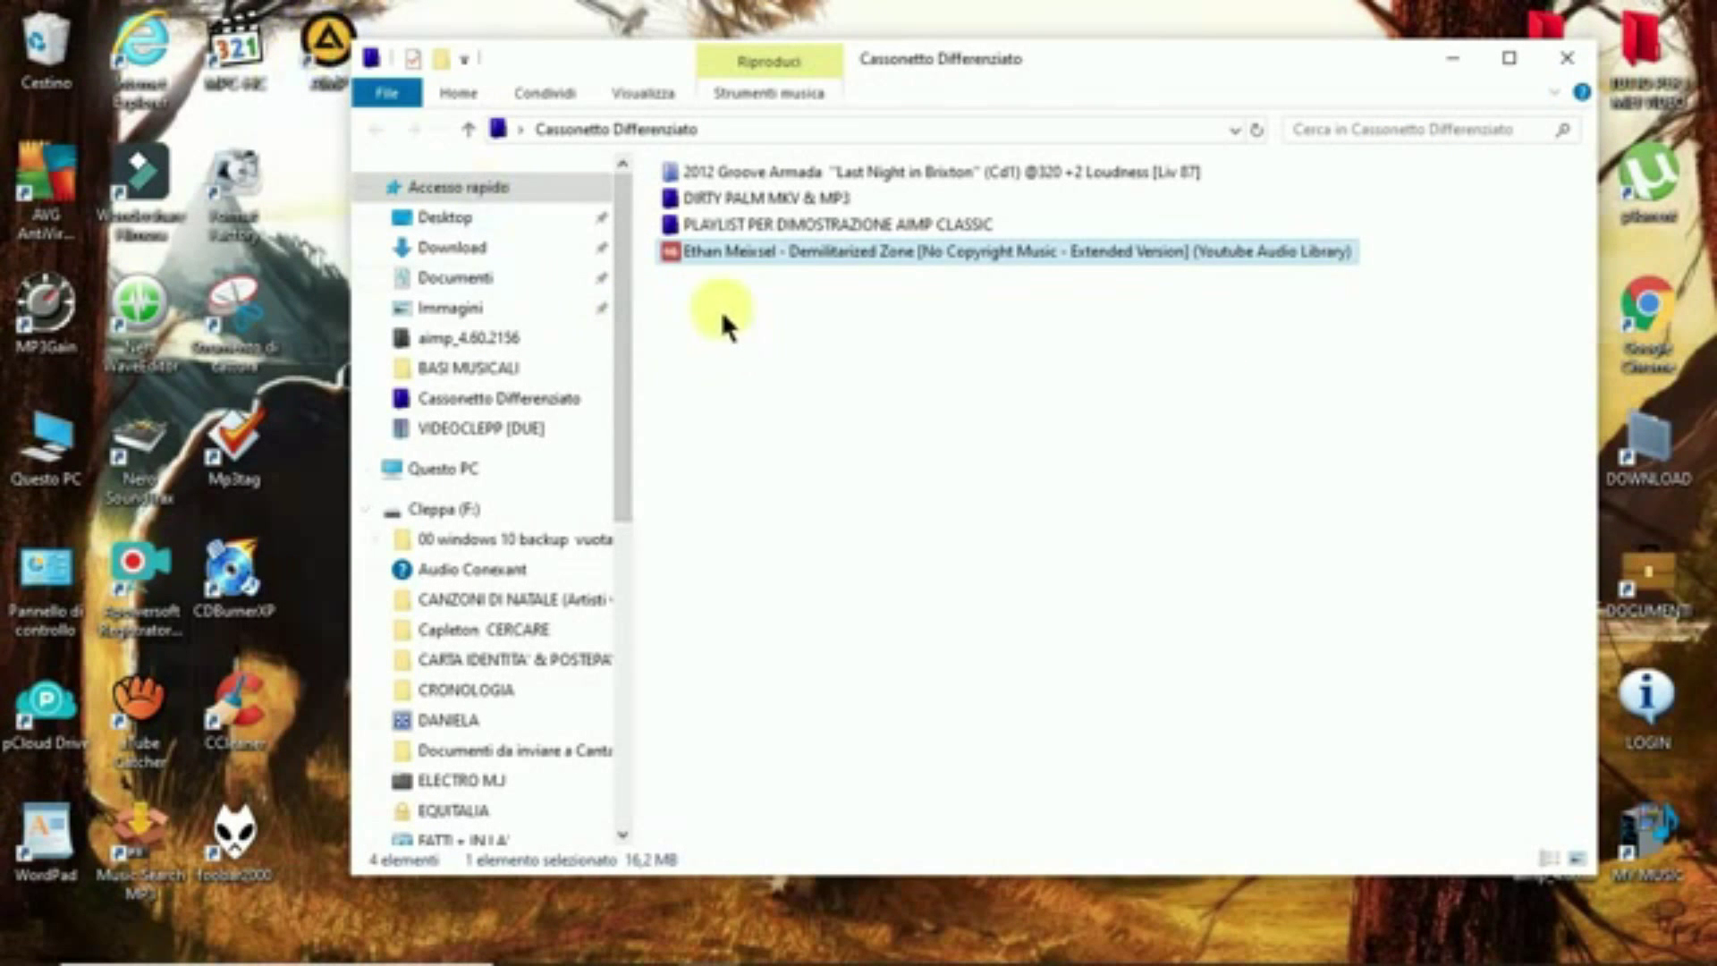
# - Play the folder PLAYLIST PER DIMOSTRAZIONE AIMP CLASSIC in AIMP straight from File Explorer
pyautogui.click(759, 234)
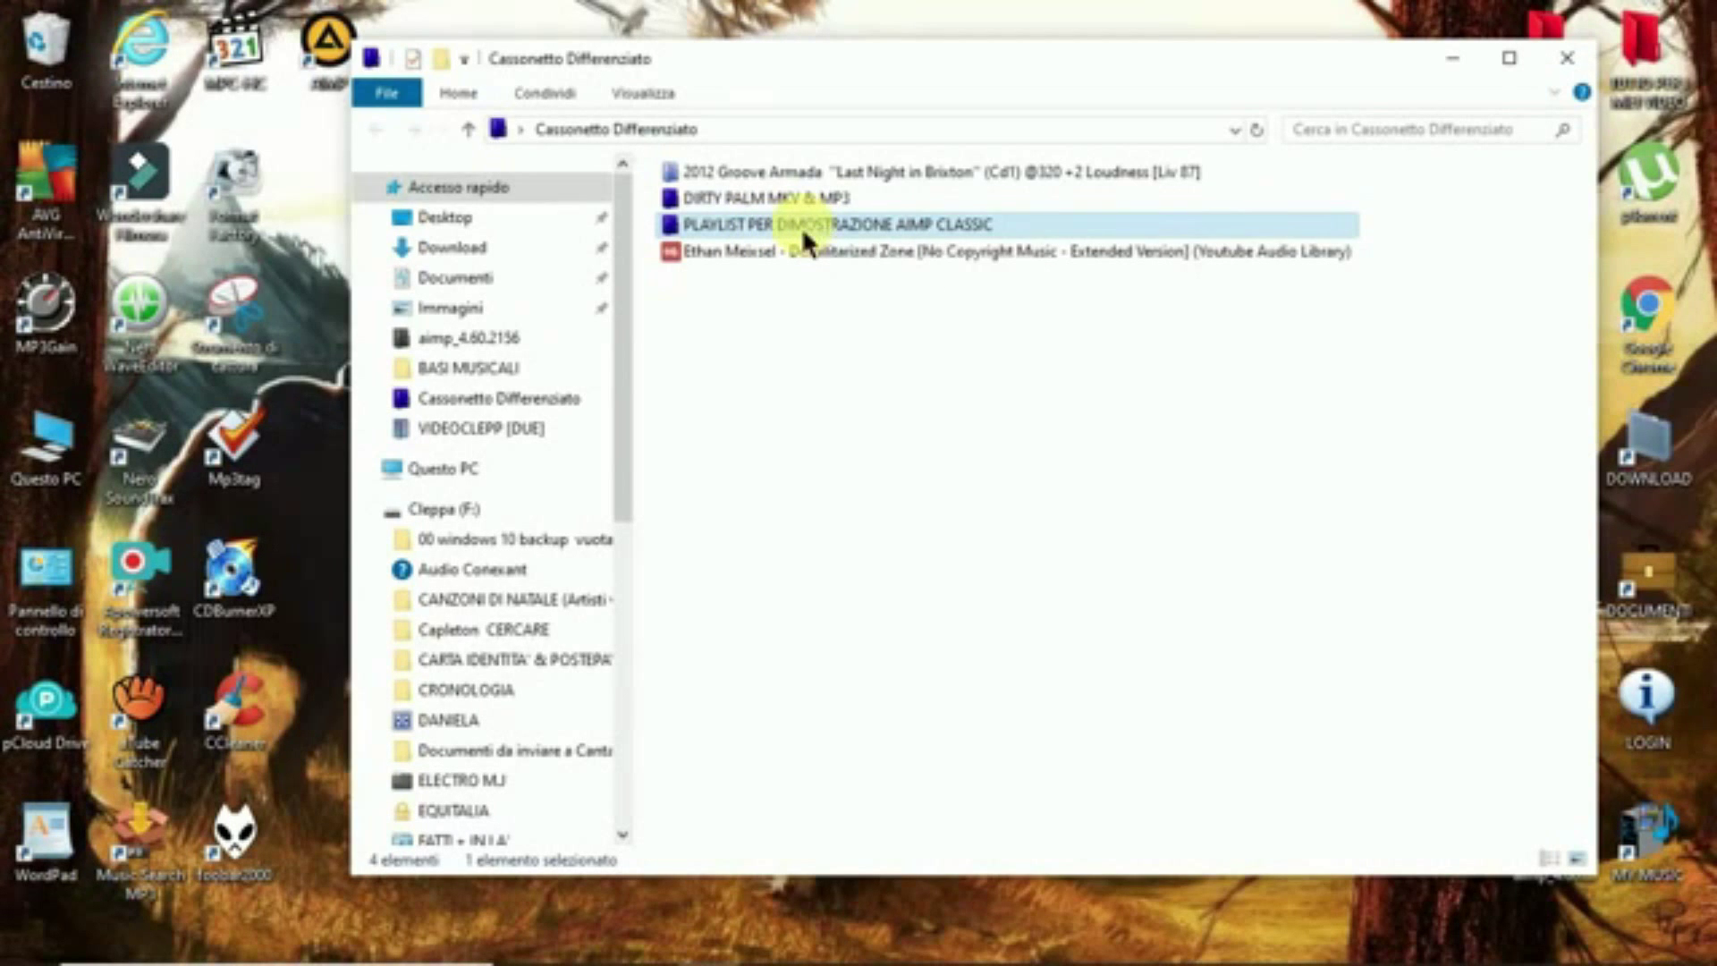
pyautogui.rightClick(802, 227)
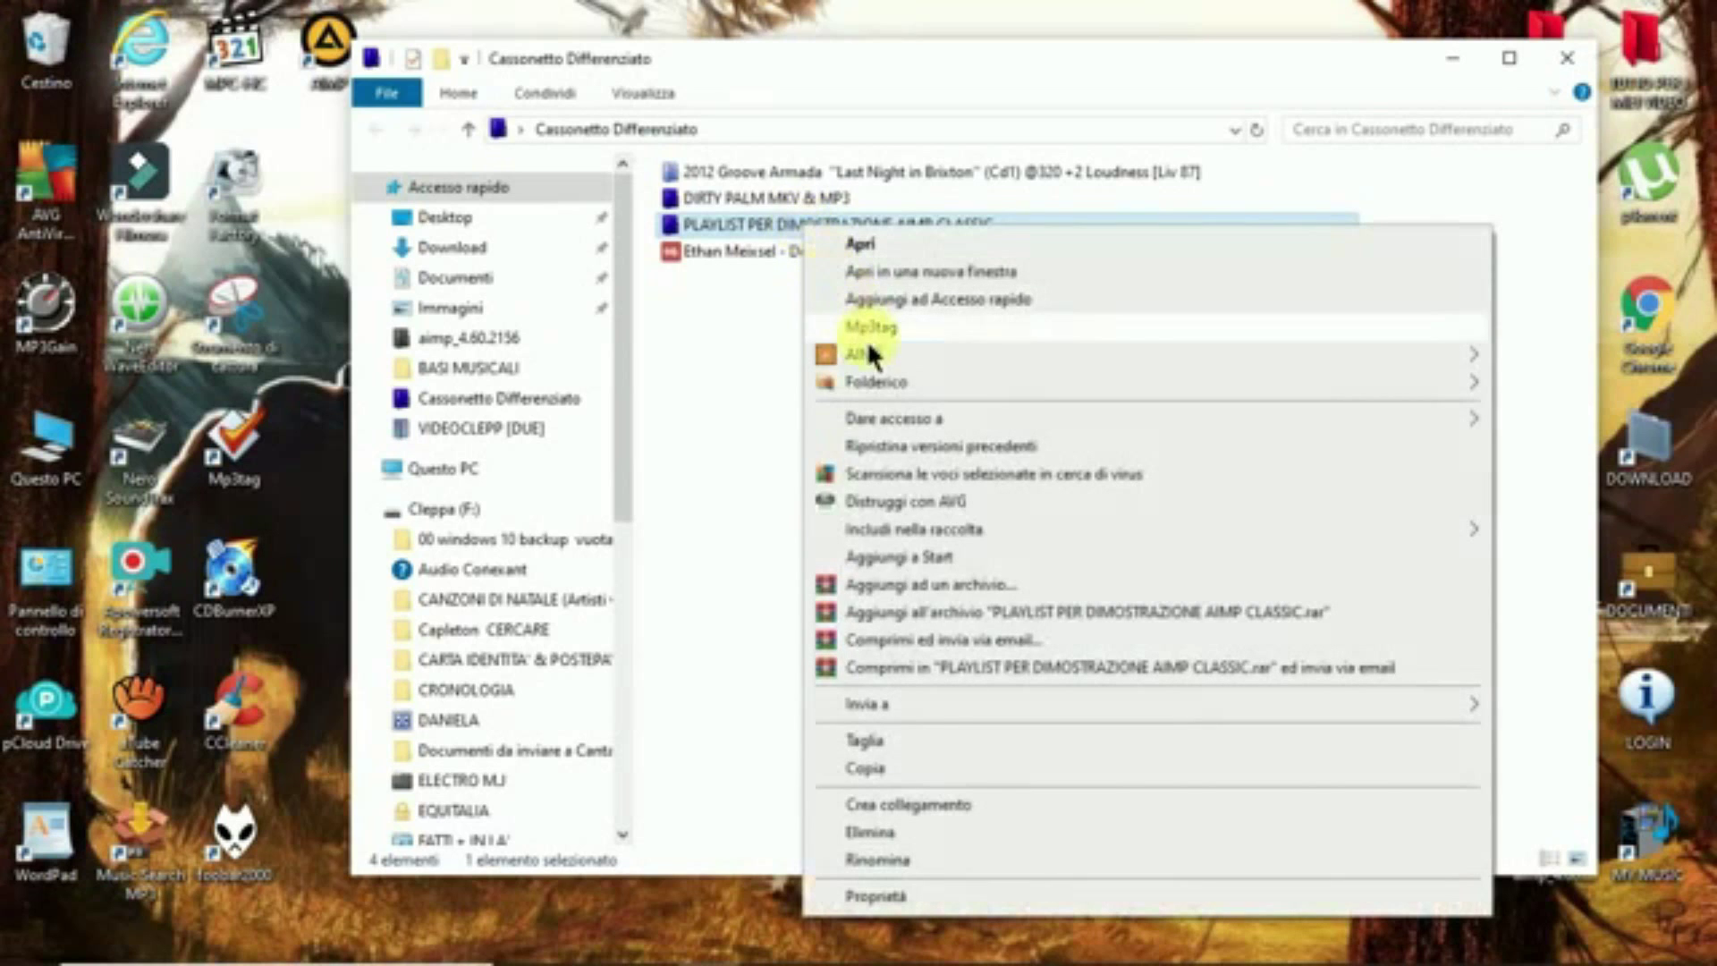
pyautogui.moveTo(871, 351)
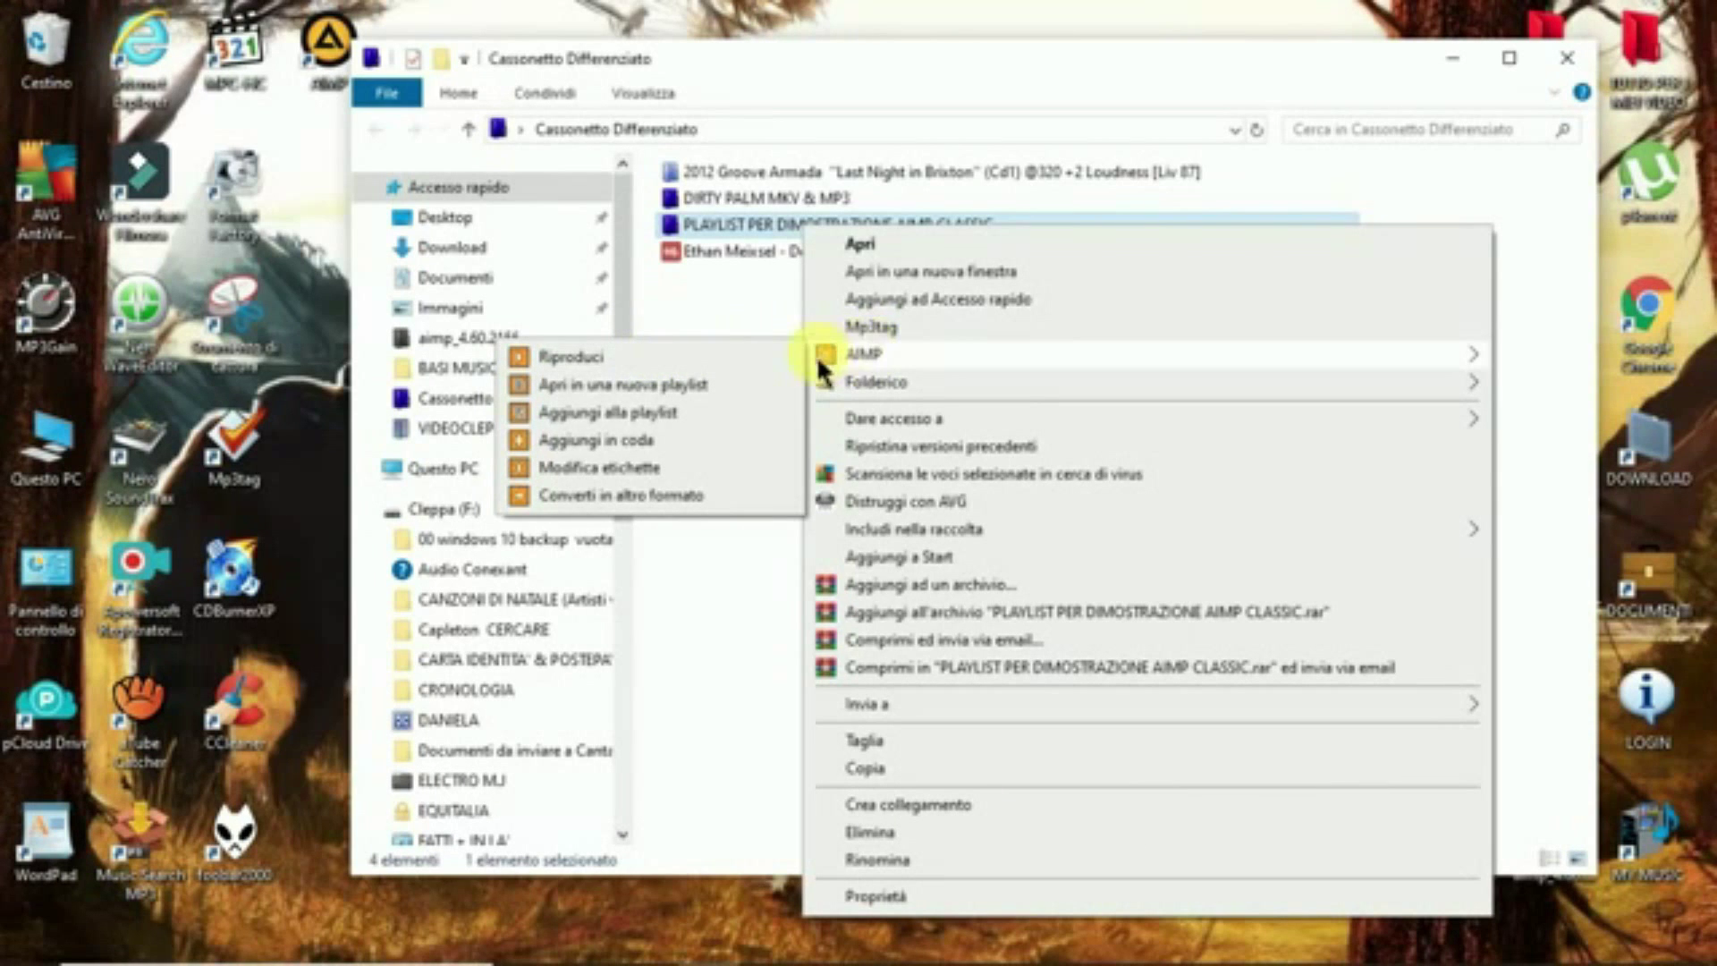
pyautogui.click(632, 356)
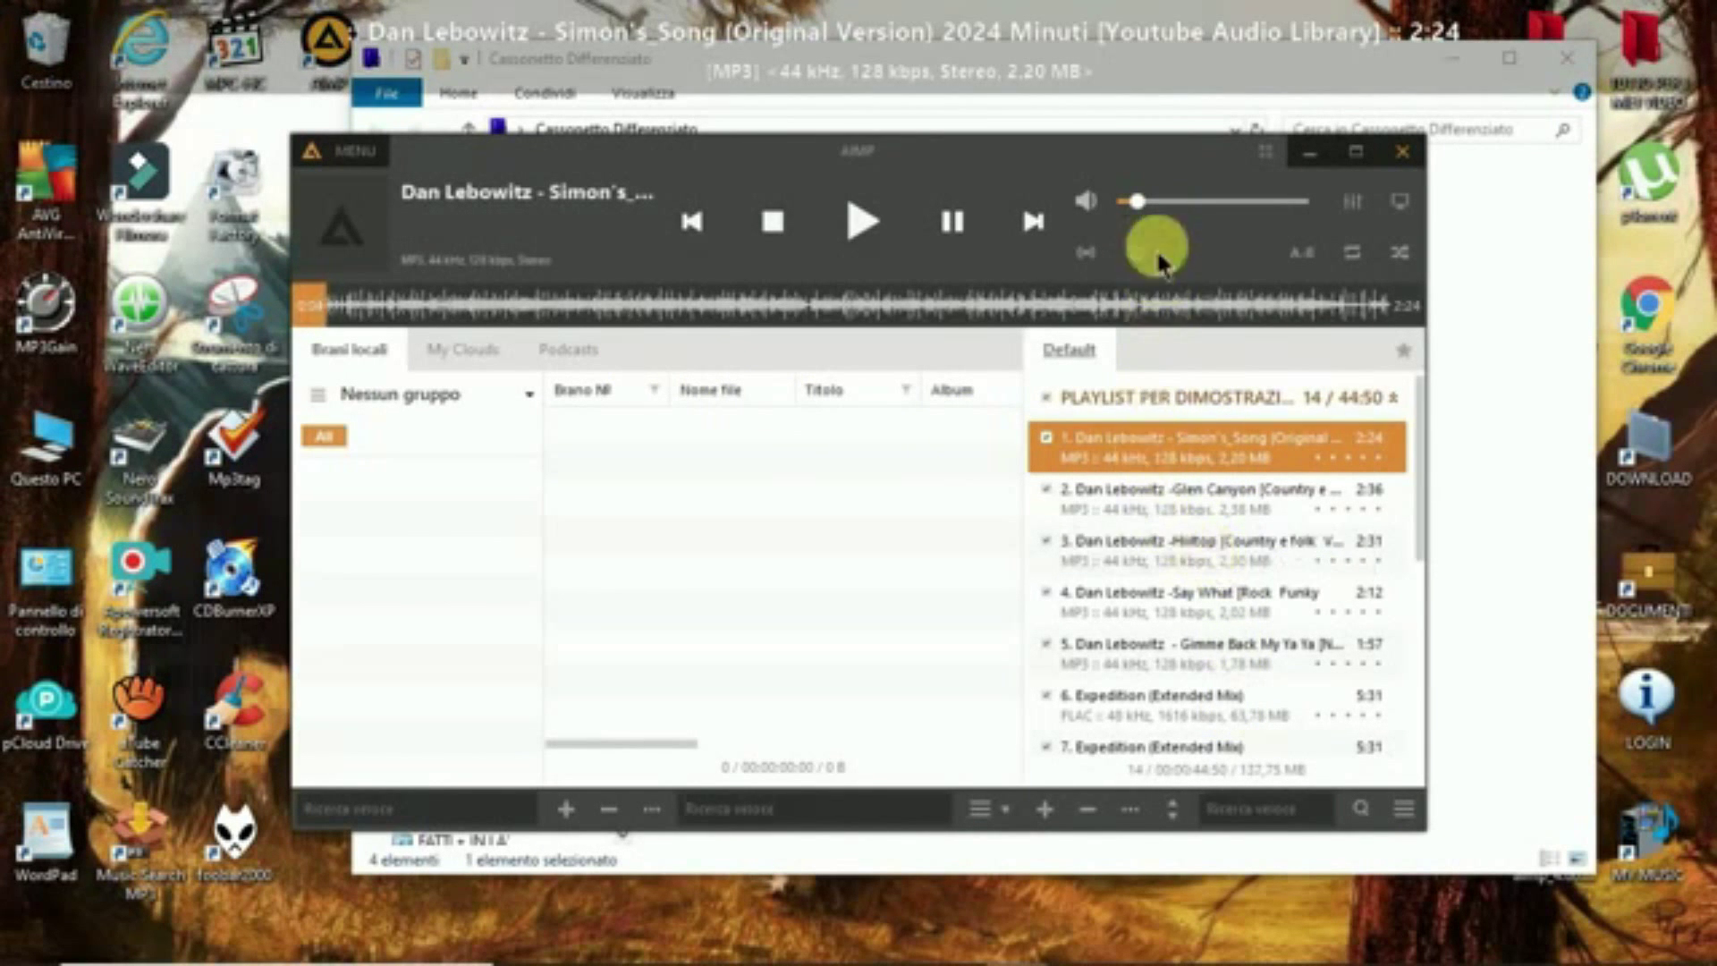
# - Skip forward to the third playlist track with the volume raised to 41%, and lower the volume to 8%
pyautogui.click(1139, 200)
pyautogui.moveTo(1161, 219); pyautogui.dragTo(1198, 215)
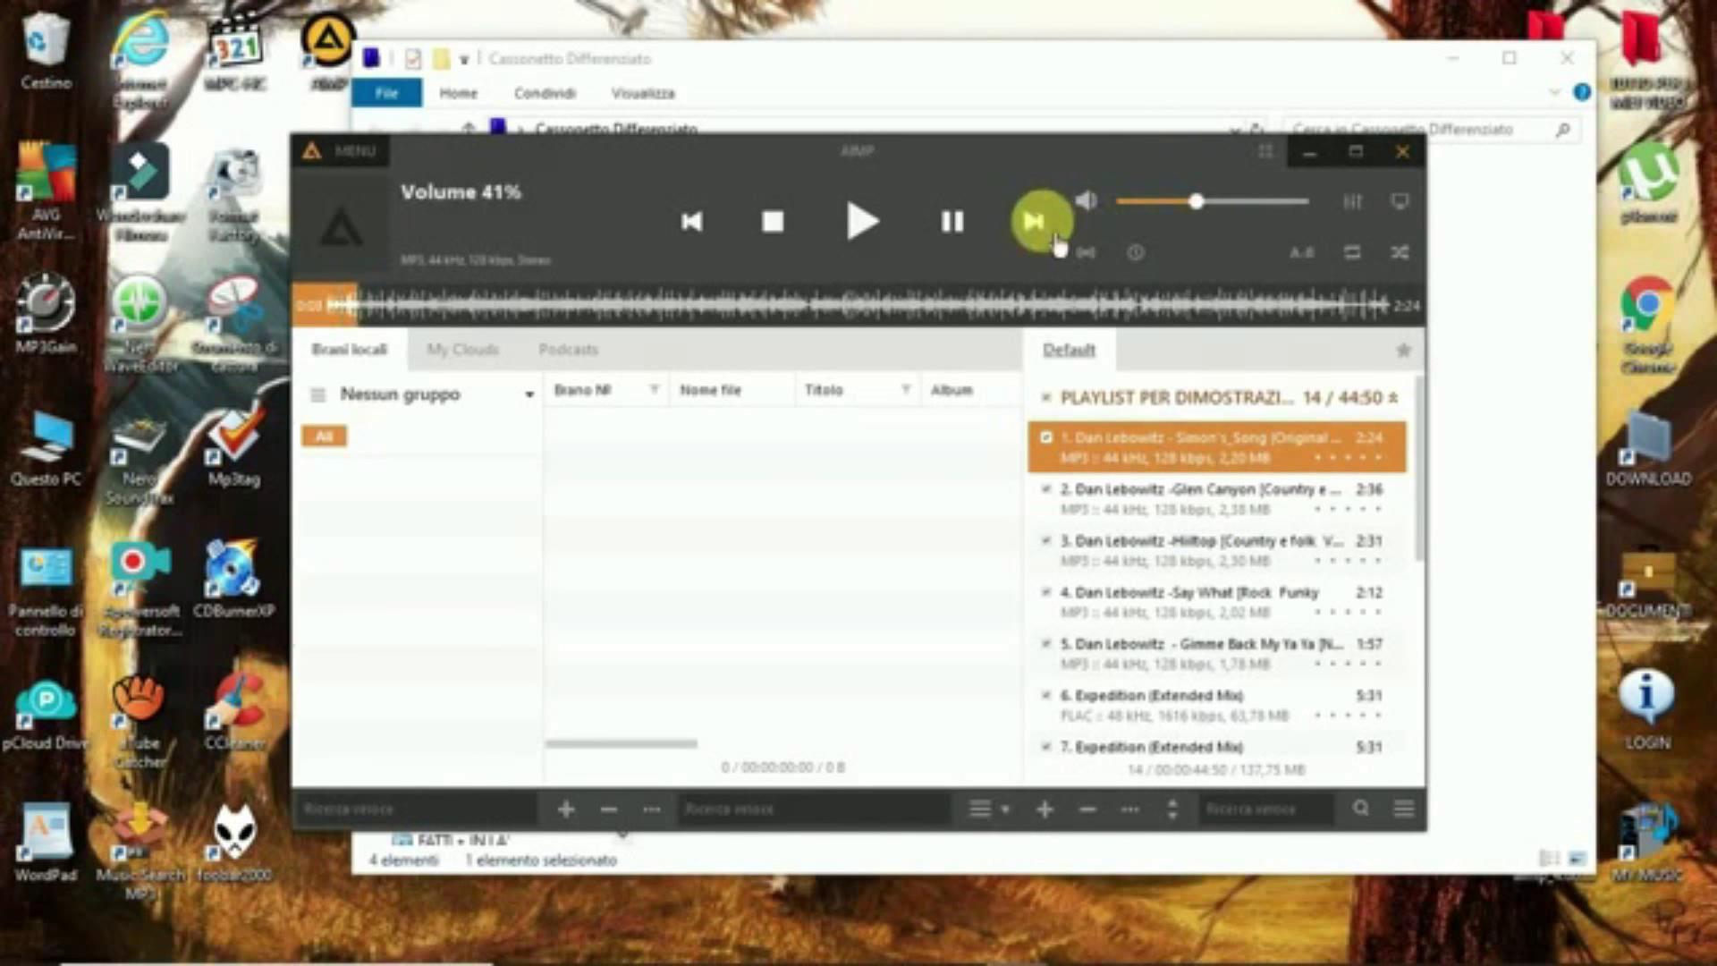
pyautogui.click(1042, 228)
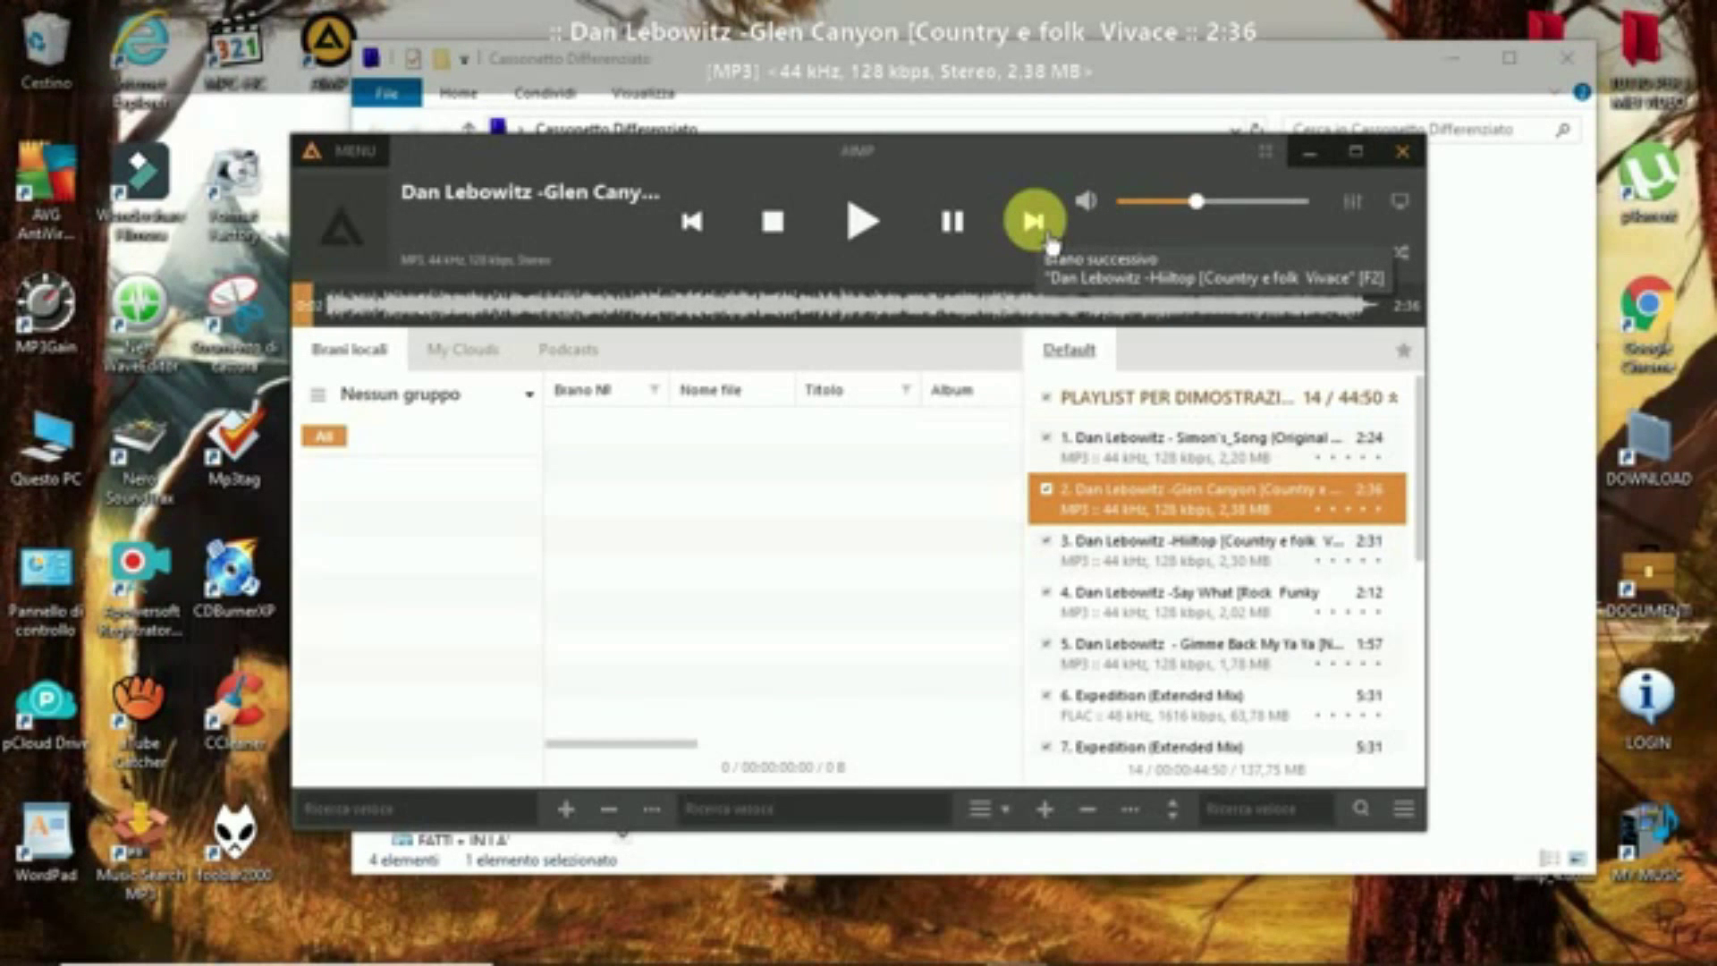
pyautogui.click(1052, 240)
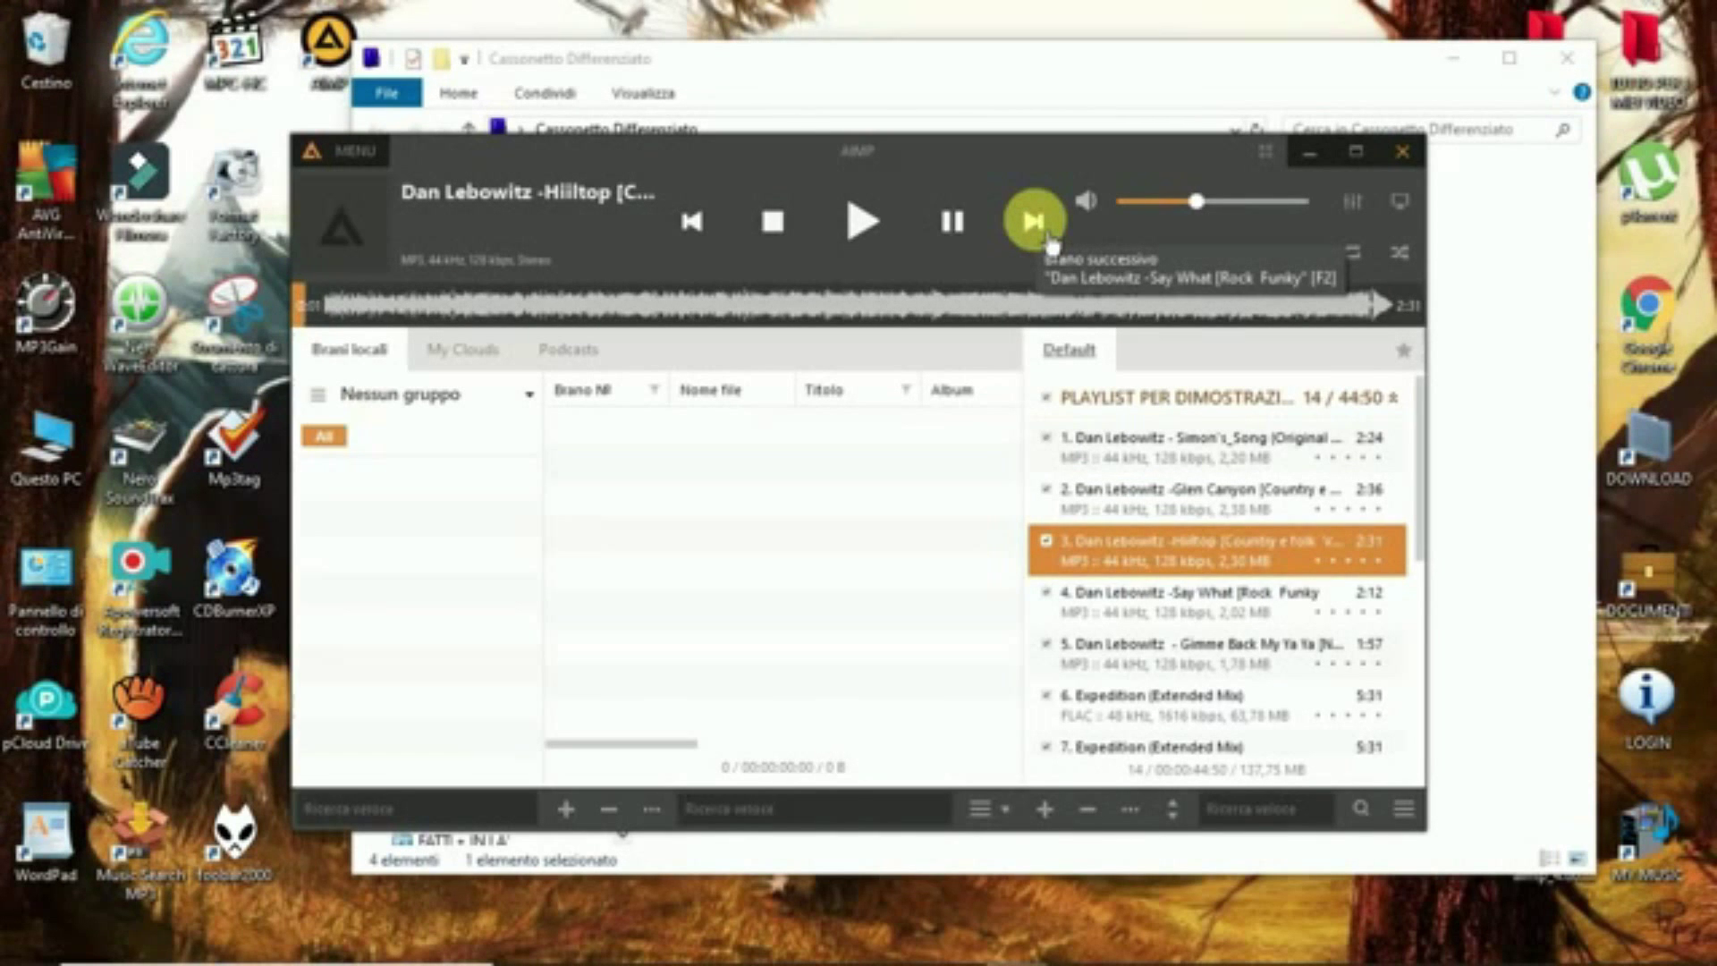
pyautogui.moveTo(1212, 222); pyautogui.dragTo(1154, 223)
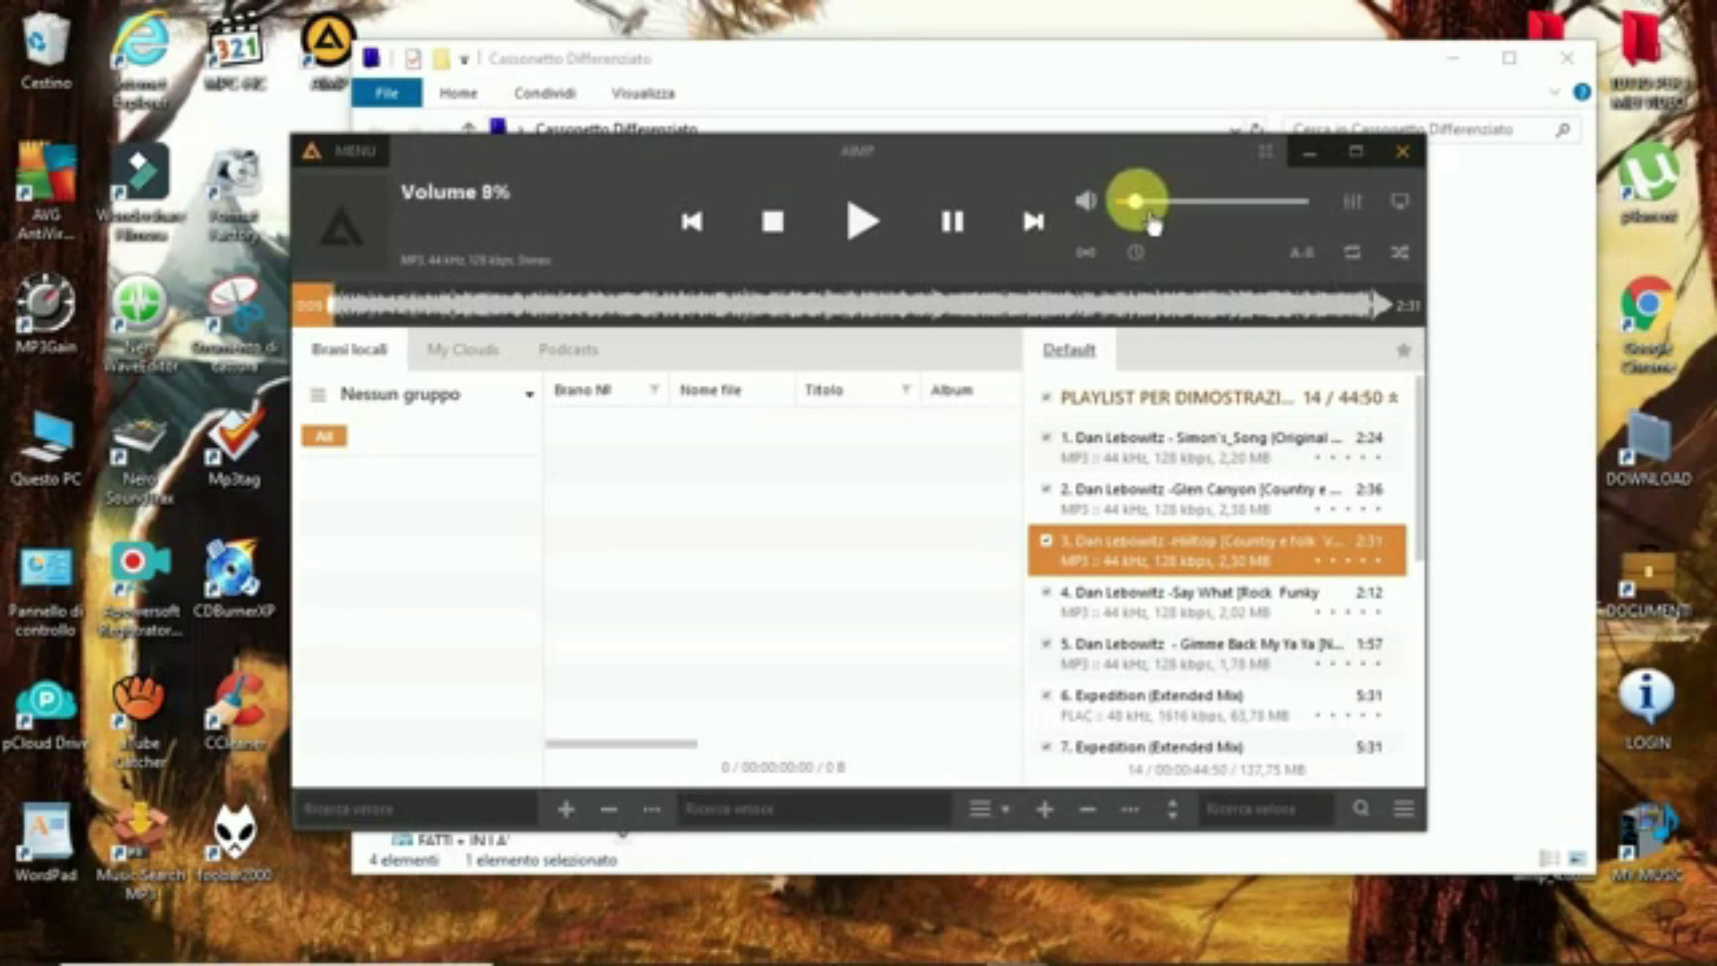
pyautogui.click(1399, 250)
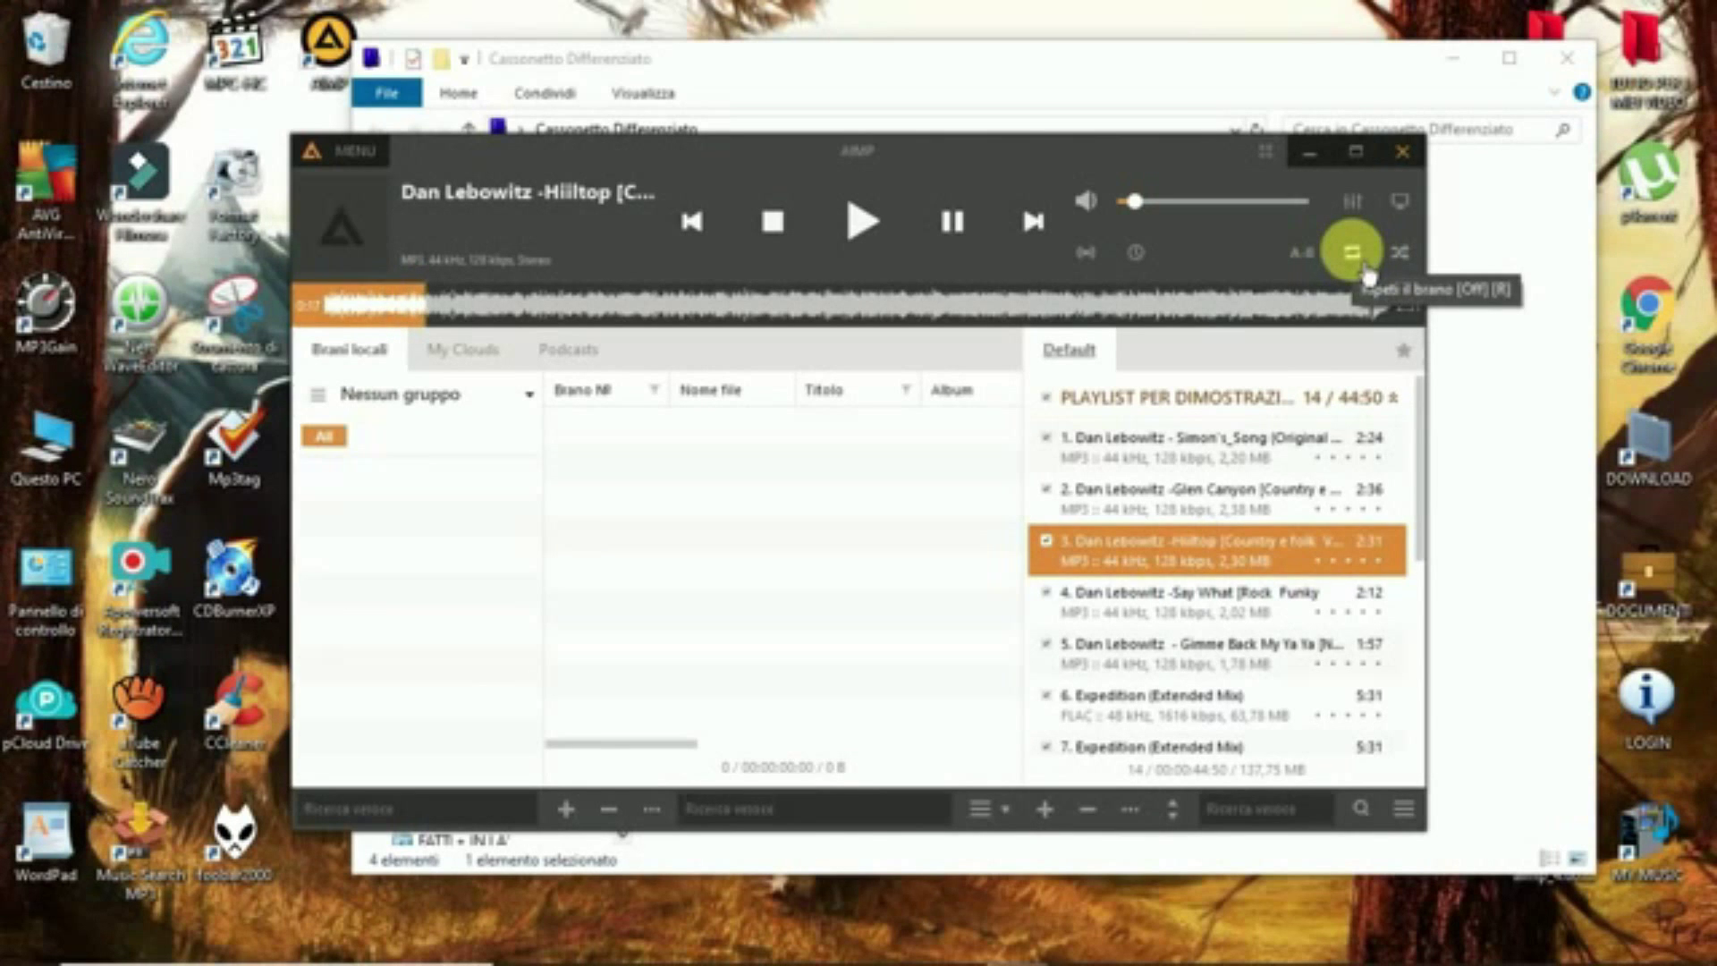
# - Browse the visualizations up to the dark VU meters, view them full screen, and close the visualization window
pyautogui.click(1400, 200)
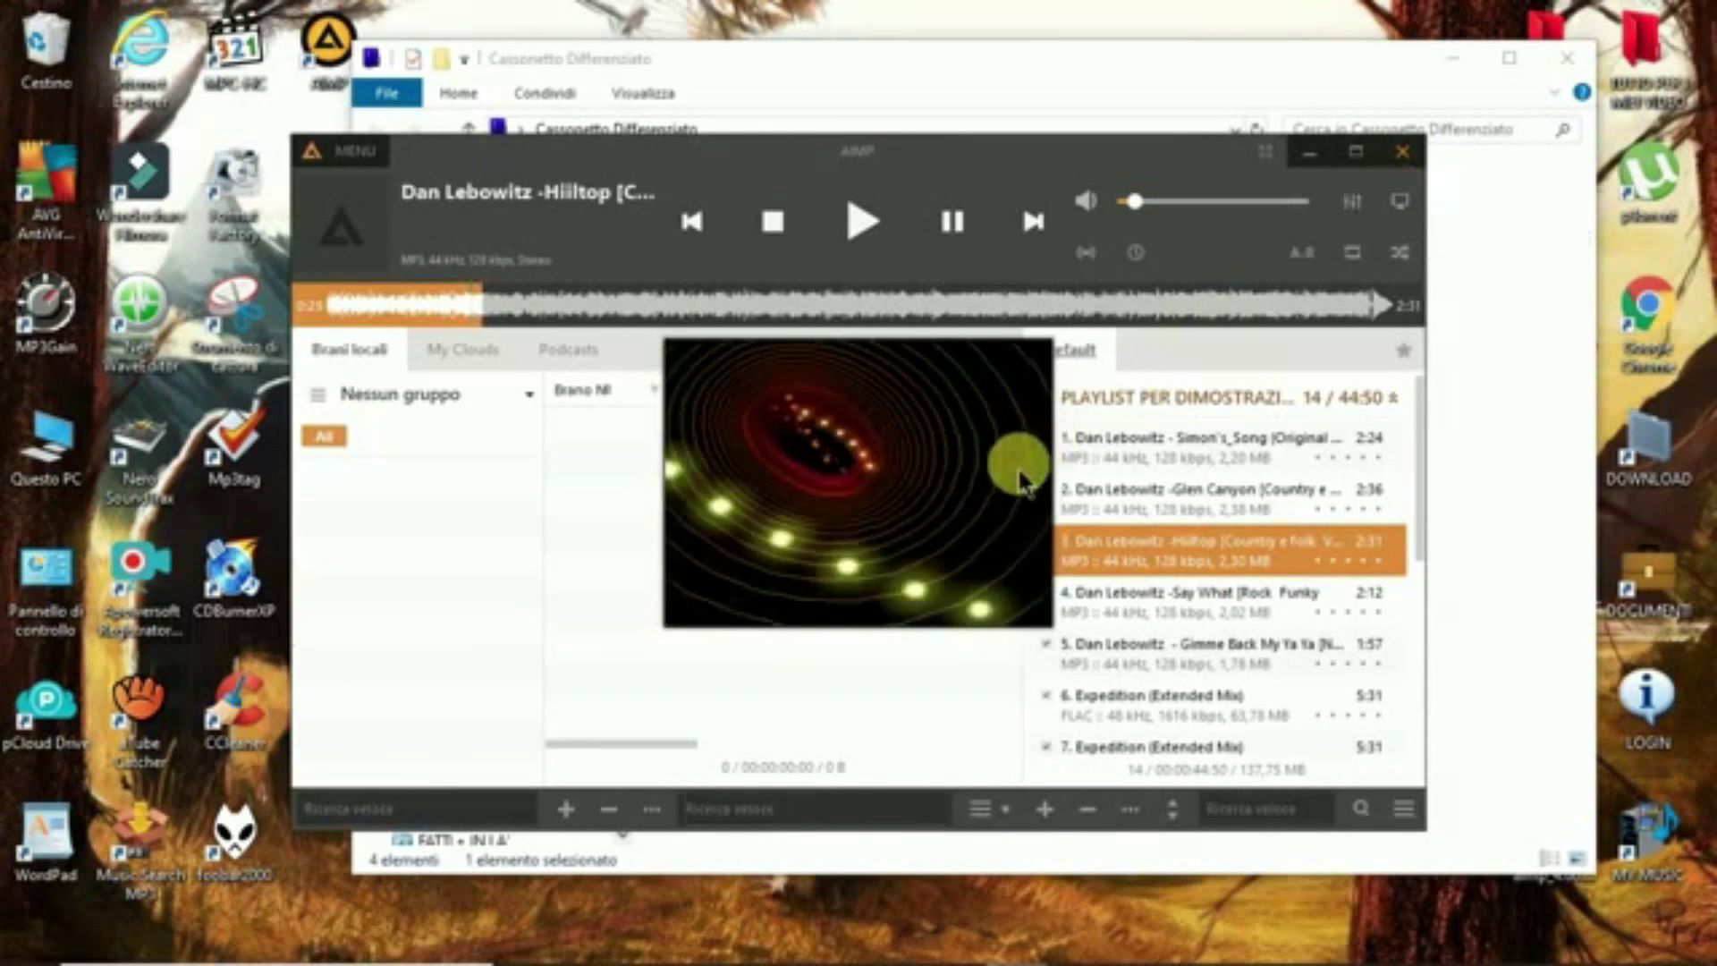
pyautogui.click(1049, 498)
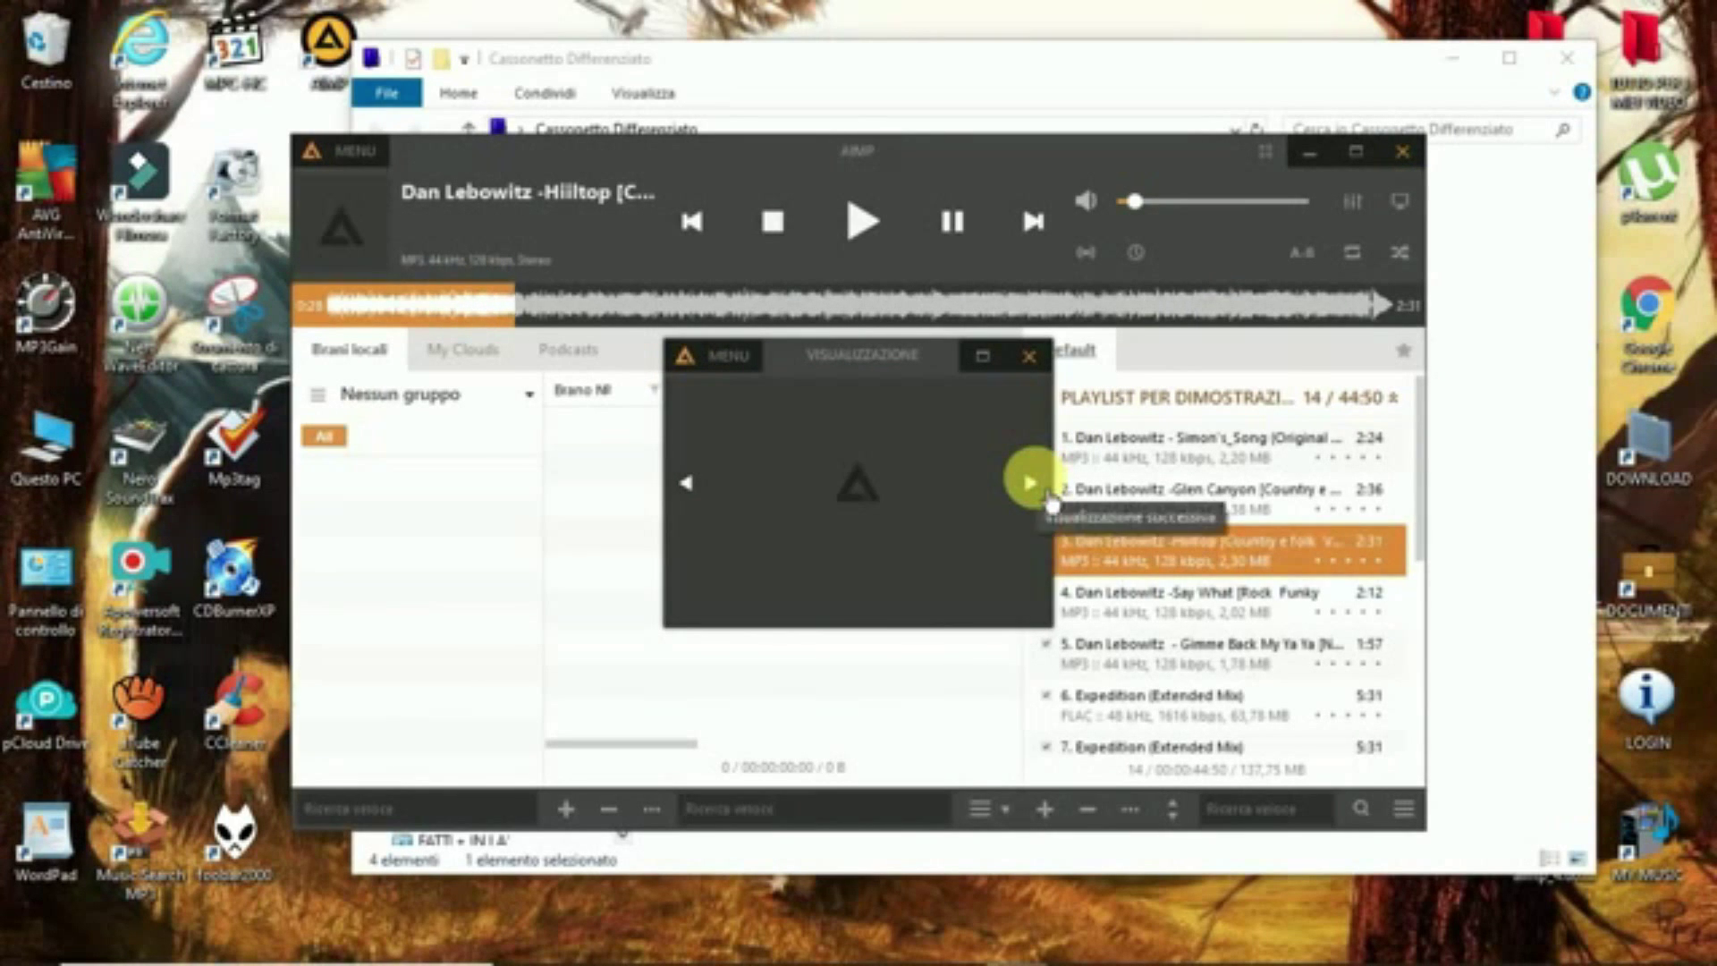
pyautogui.click(1051, 503)
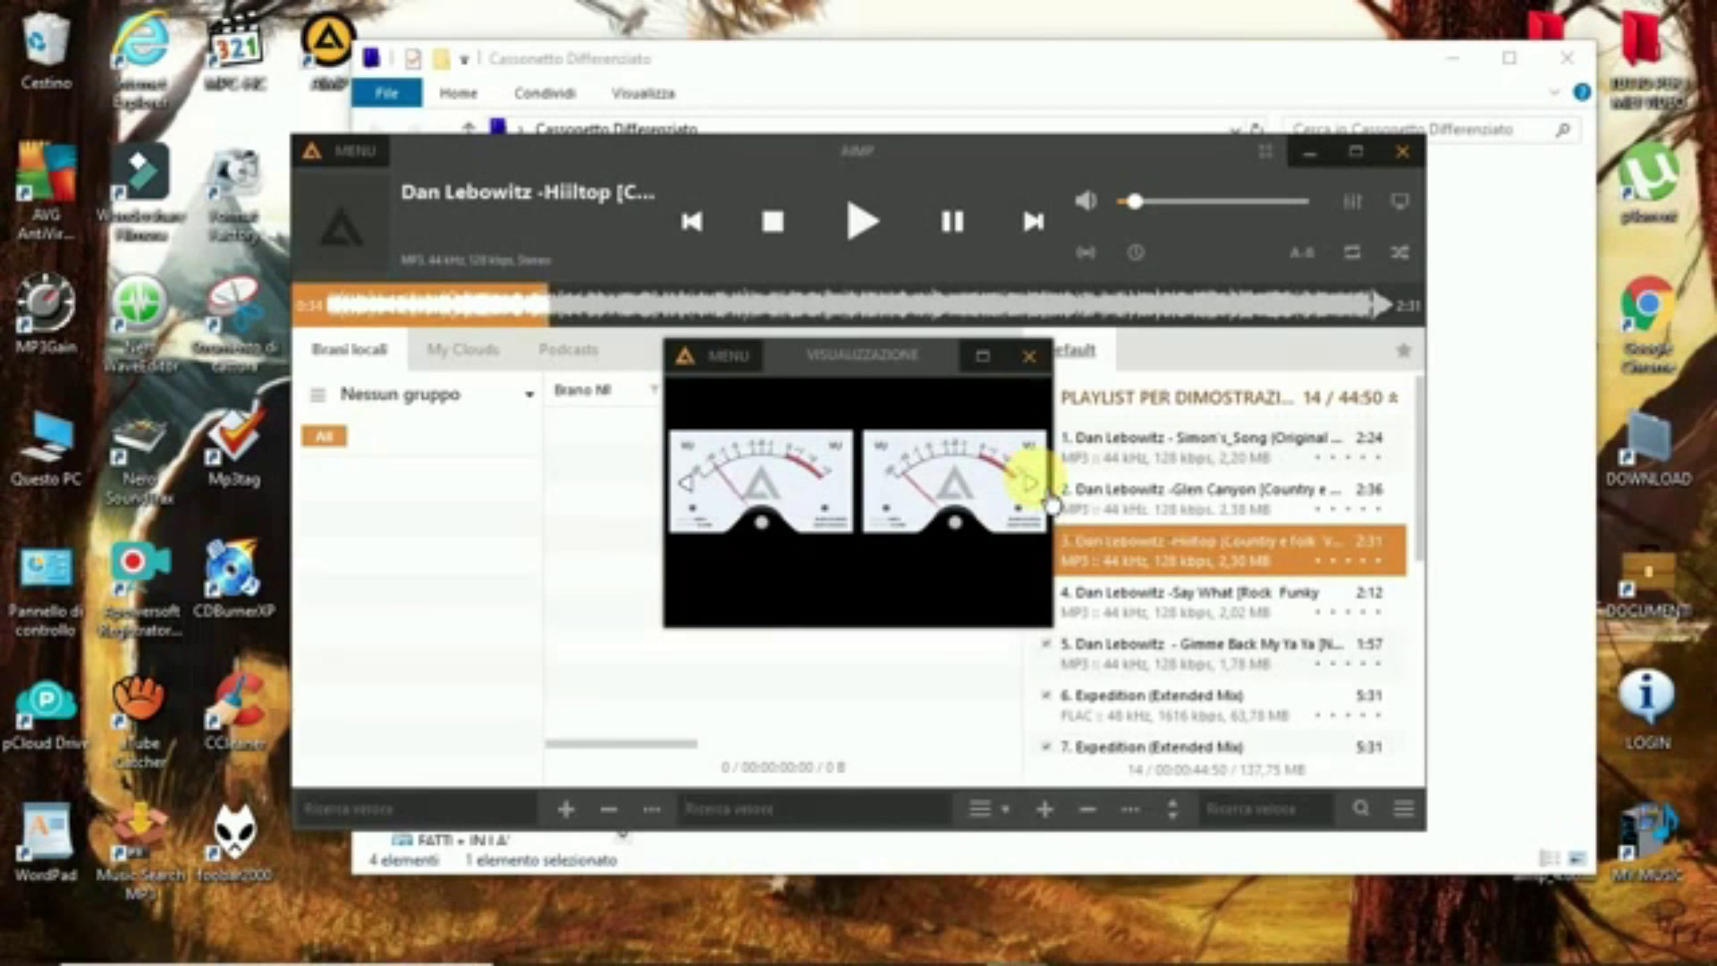
pyautogui.click(1051, 503)
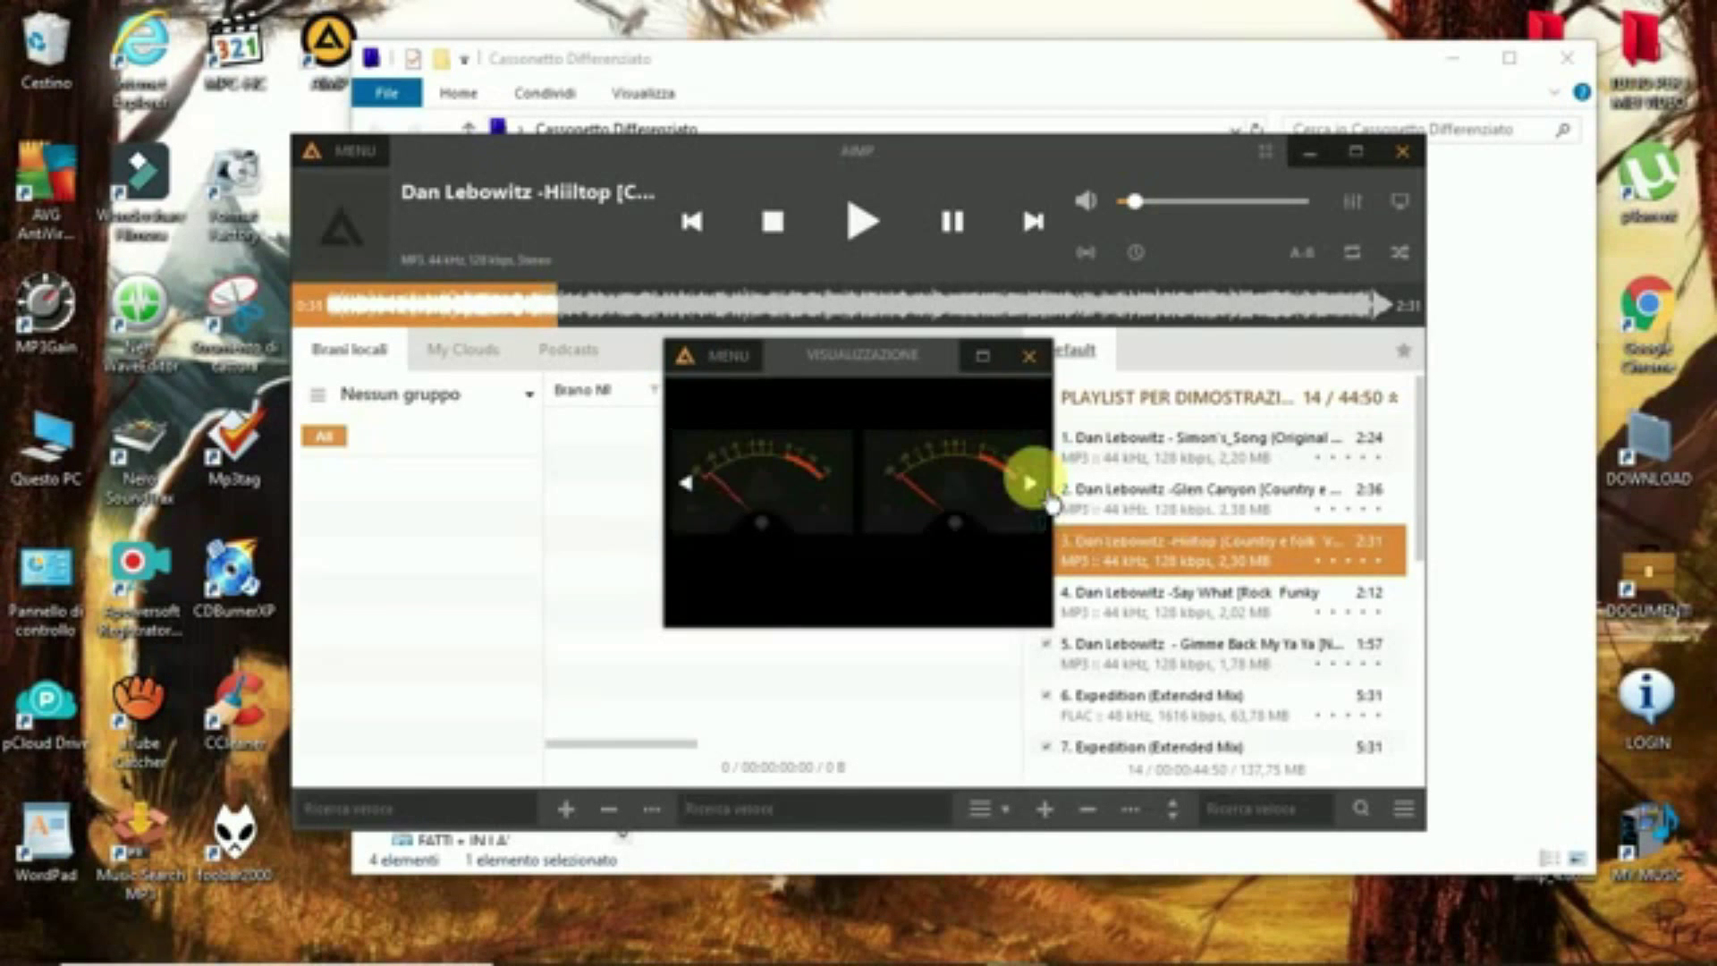
pyautogui.click(998, 376)
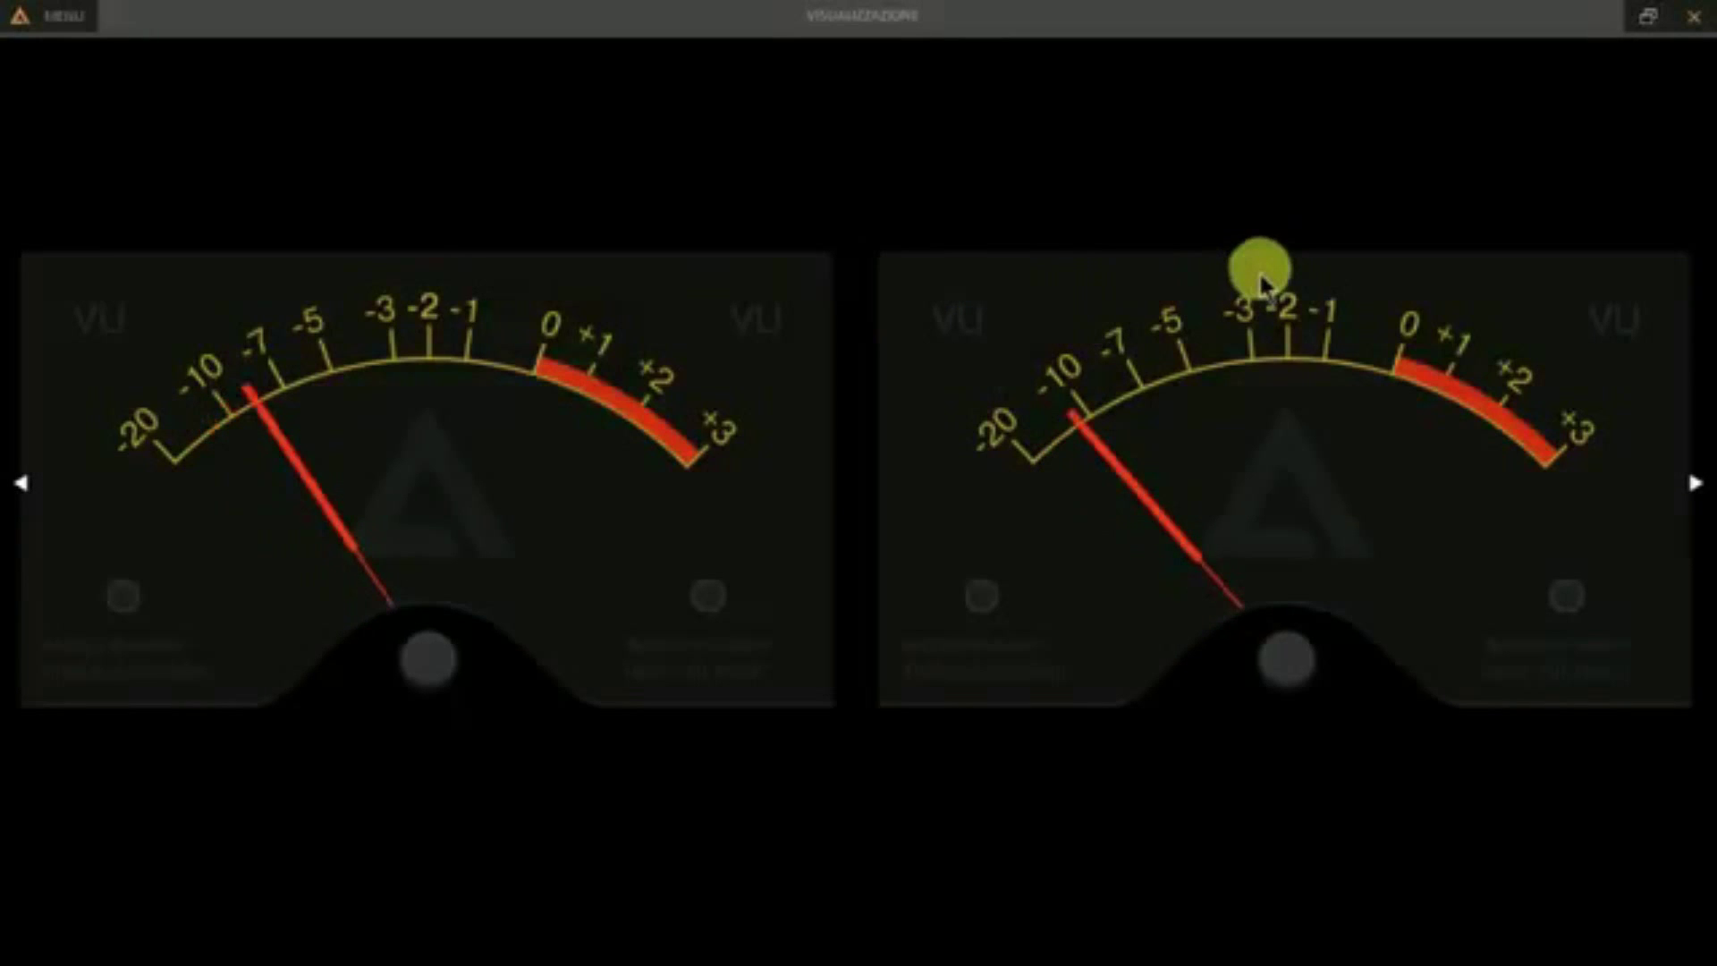
pyautogui.click(1655, 25)
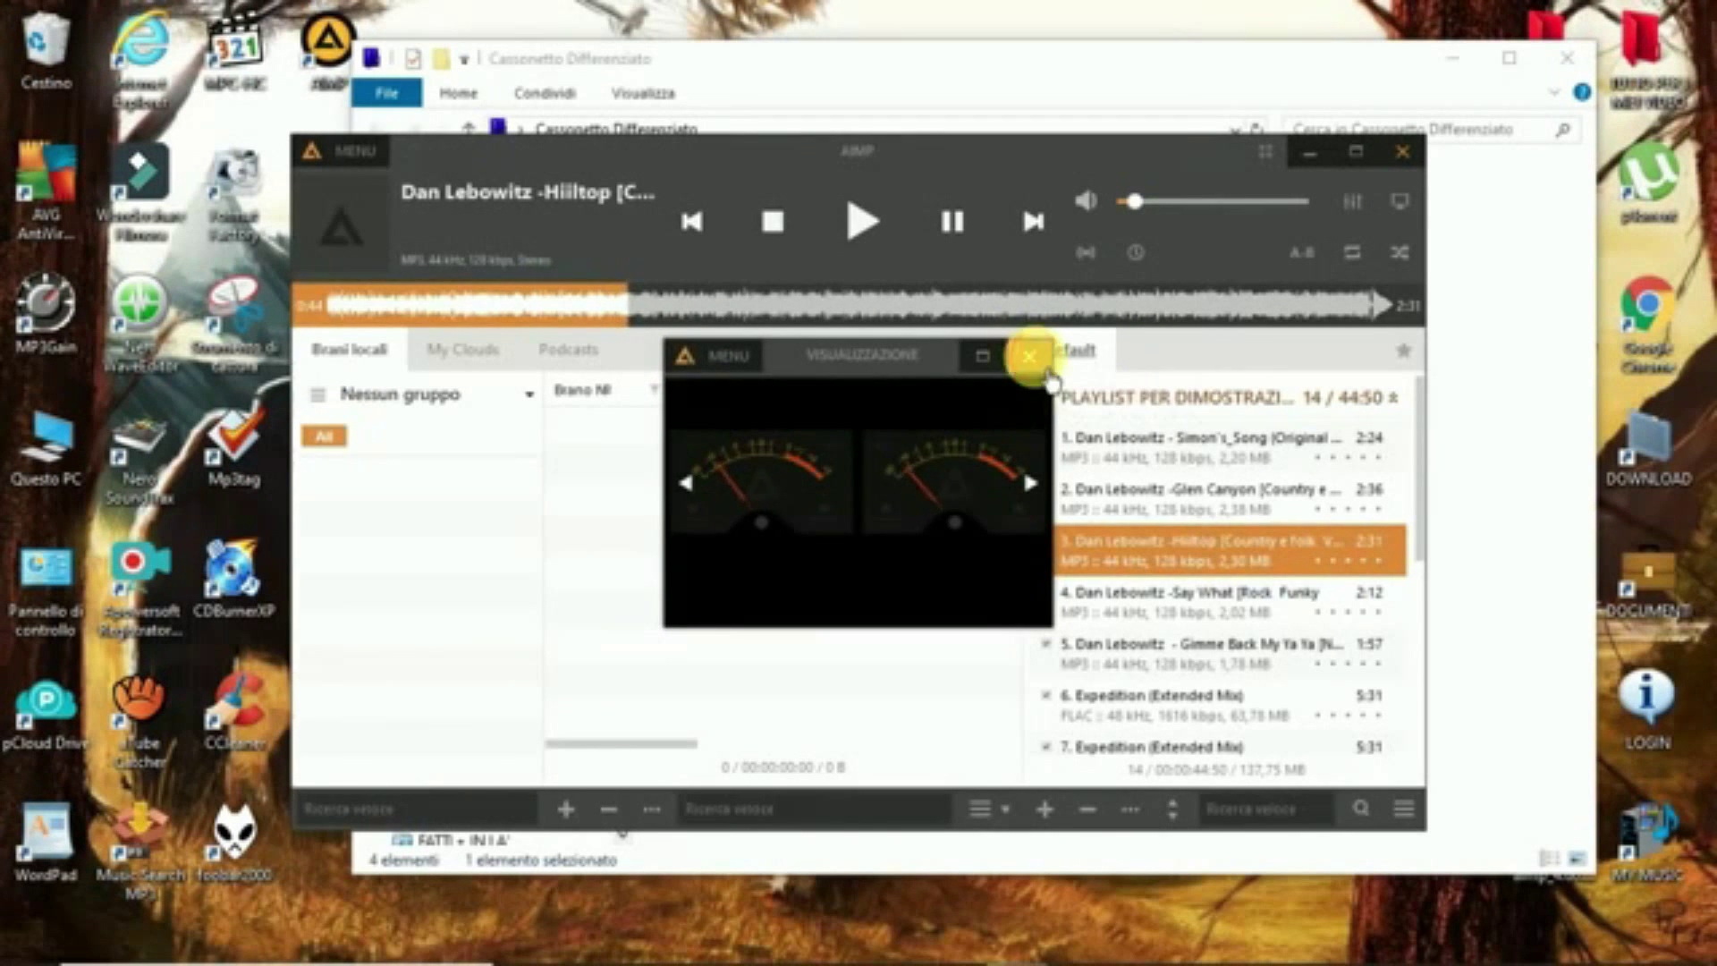
pyautogui.click(1029, 358)
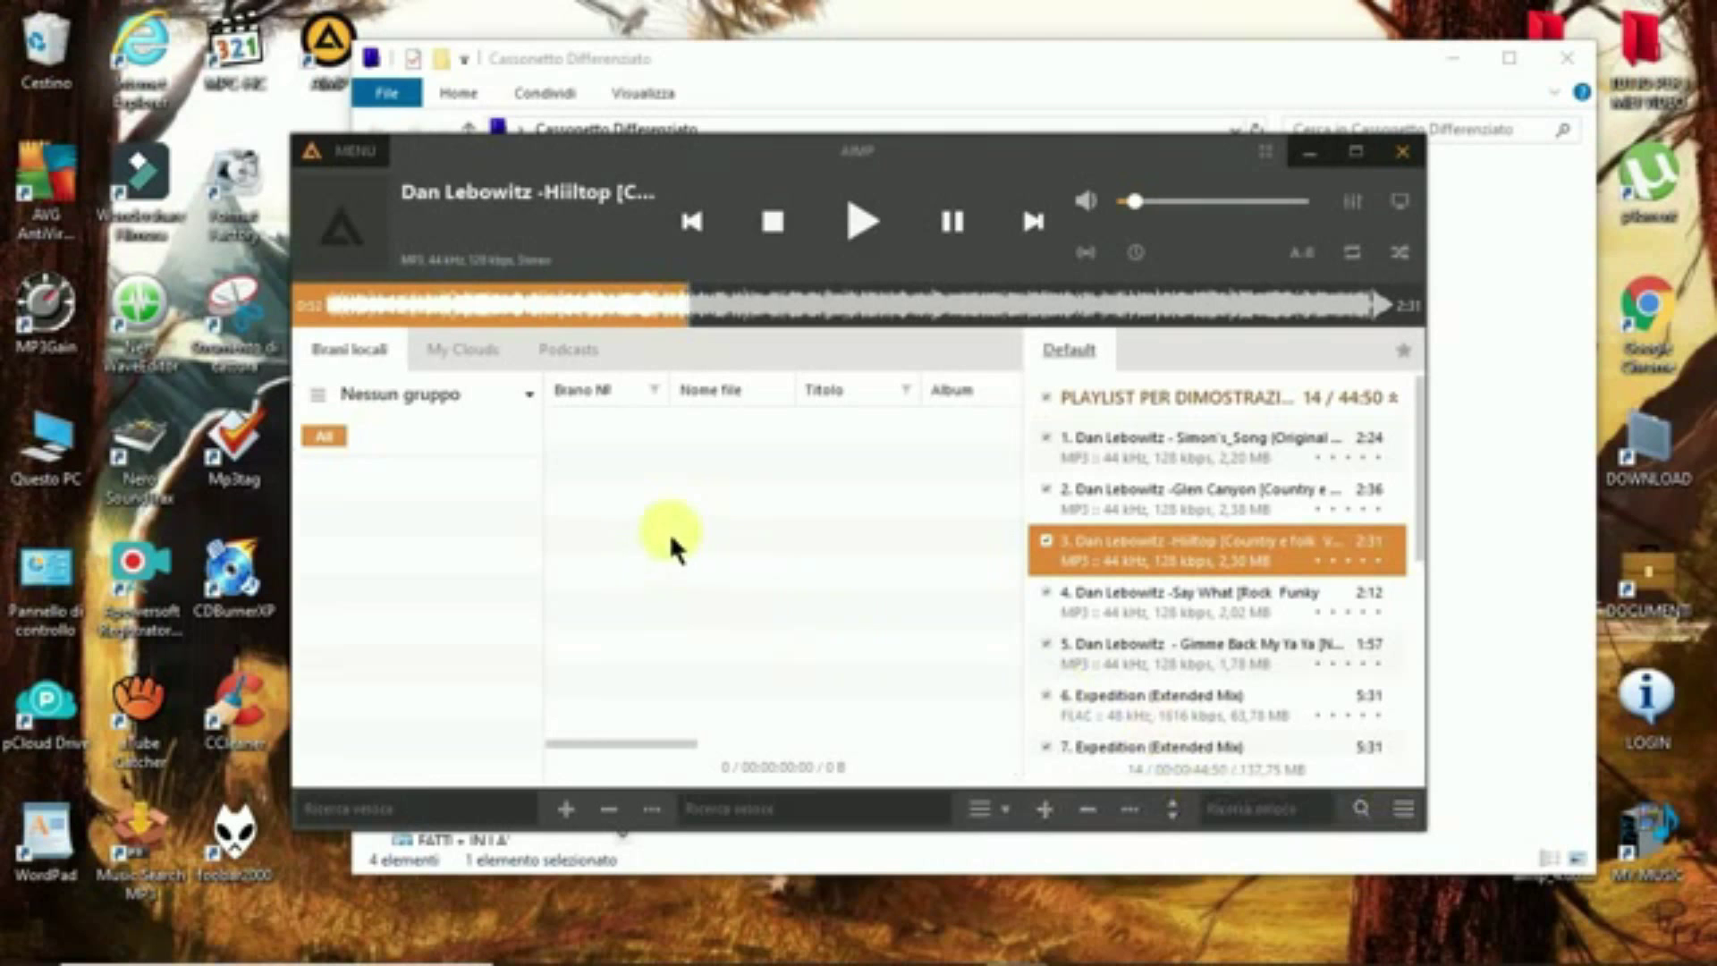
pyautogui.click(358, 151)
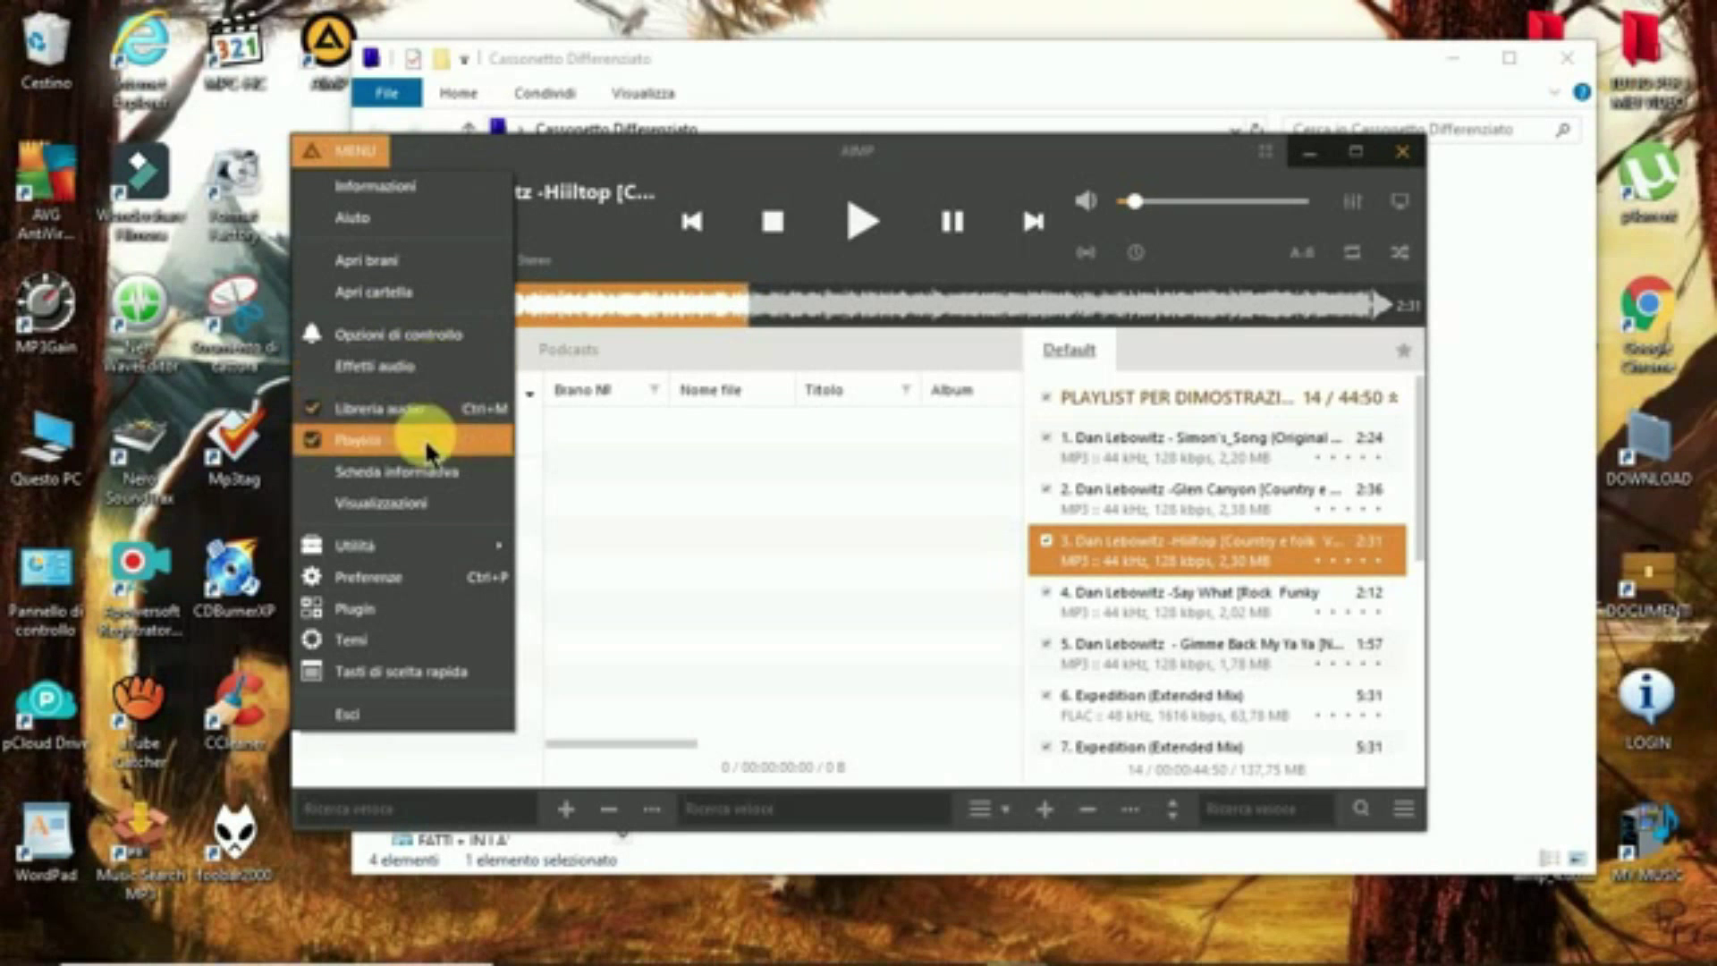
pyautogui.moveTo(420, 546)
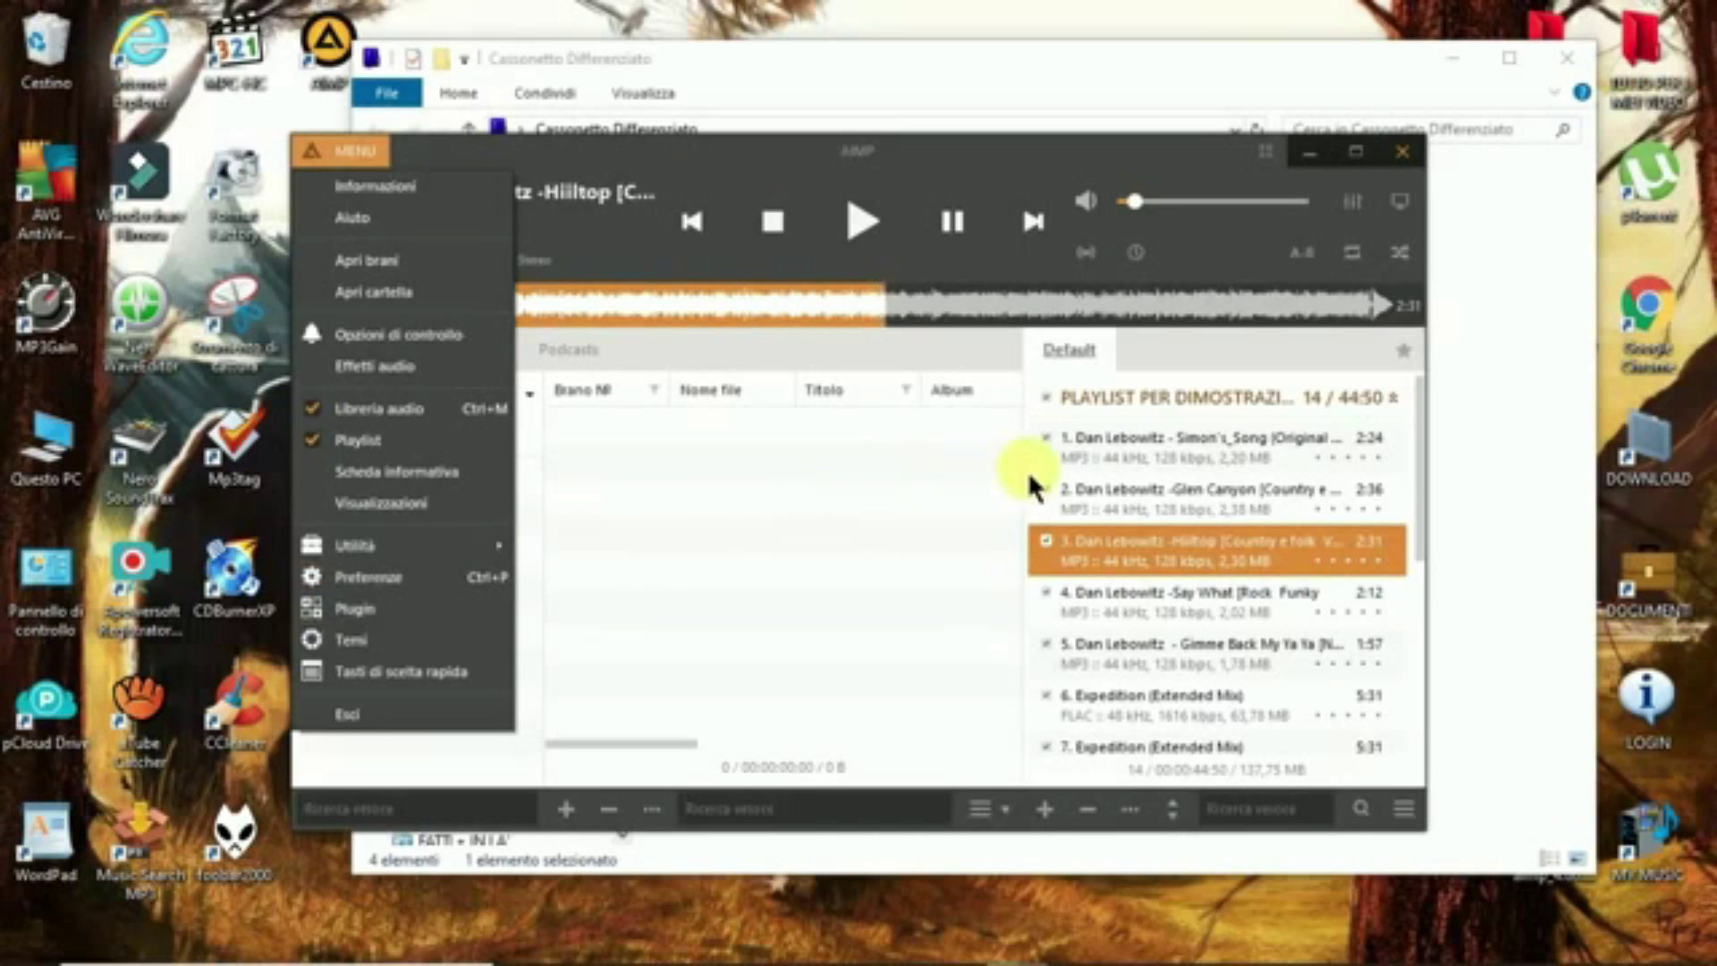
# - Clear every track of the demonstration folder from the playlist and close the player
pyautogui.rightClick(1110, 540)
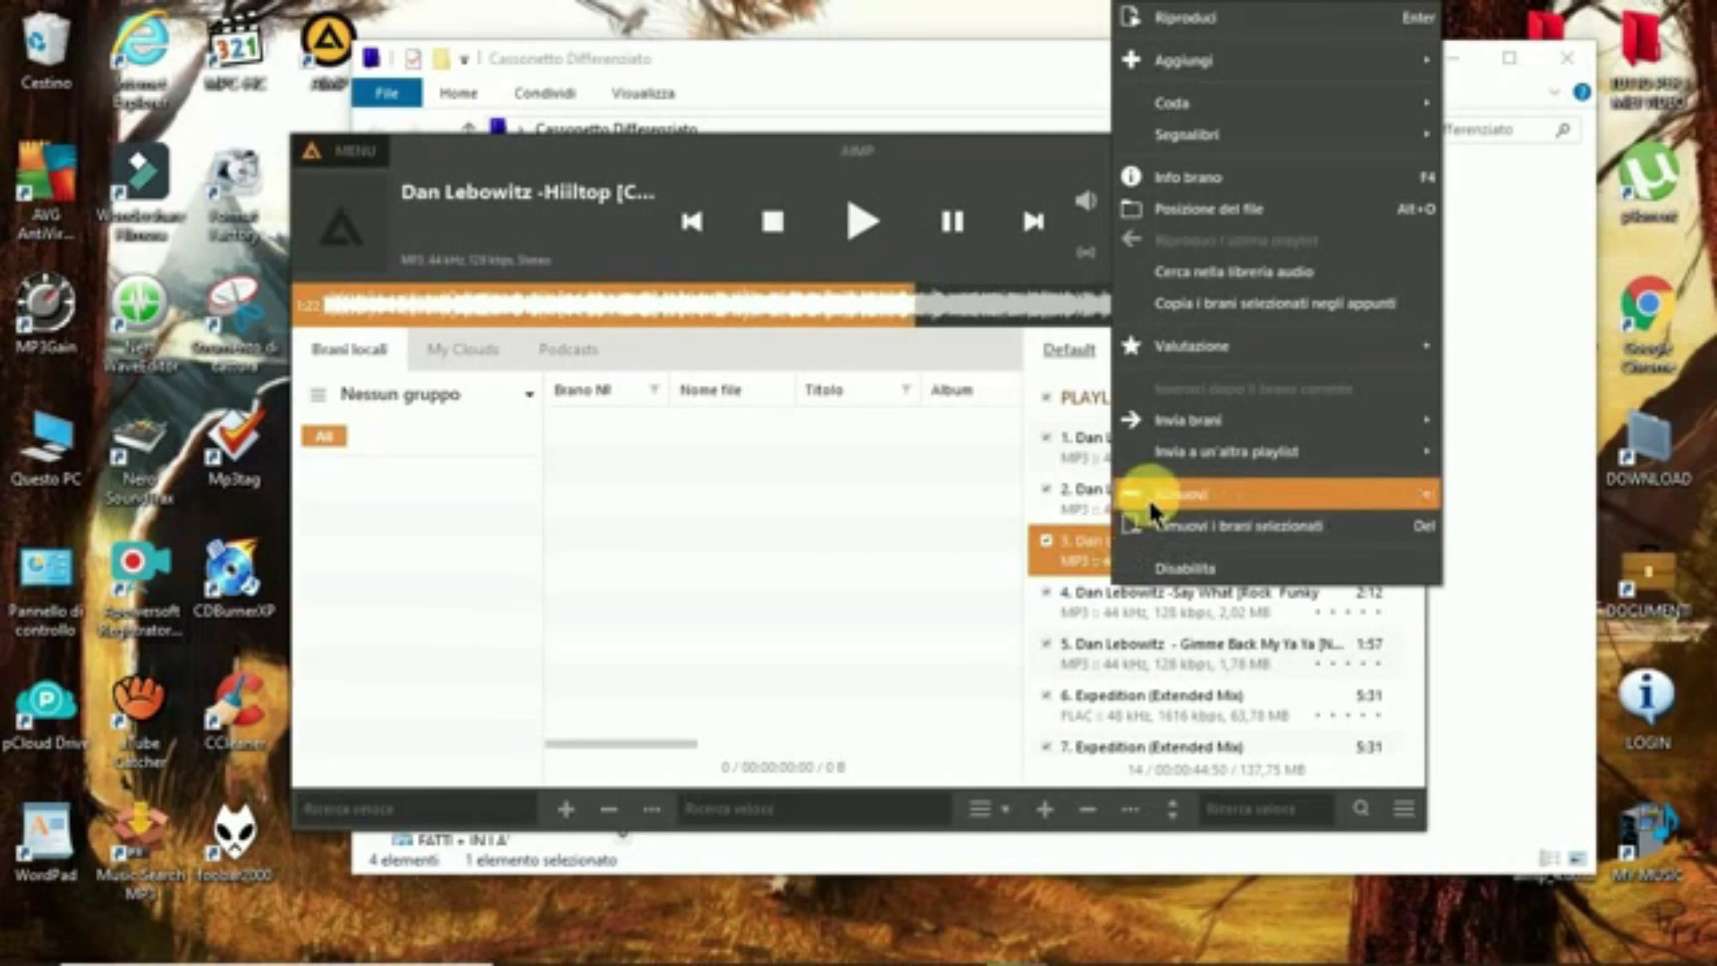
pyautogui.moveTo(1152, 508)
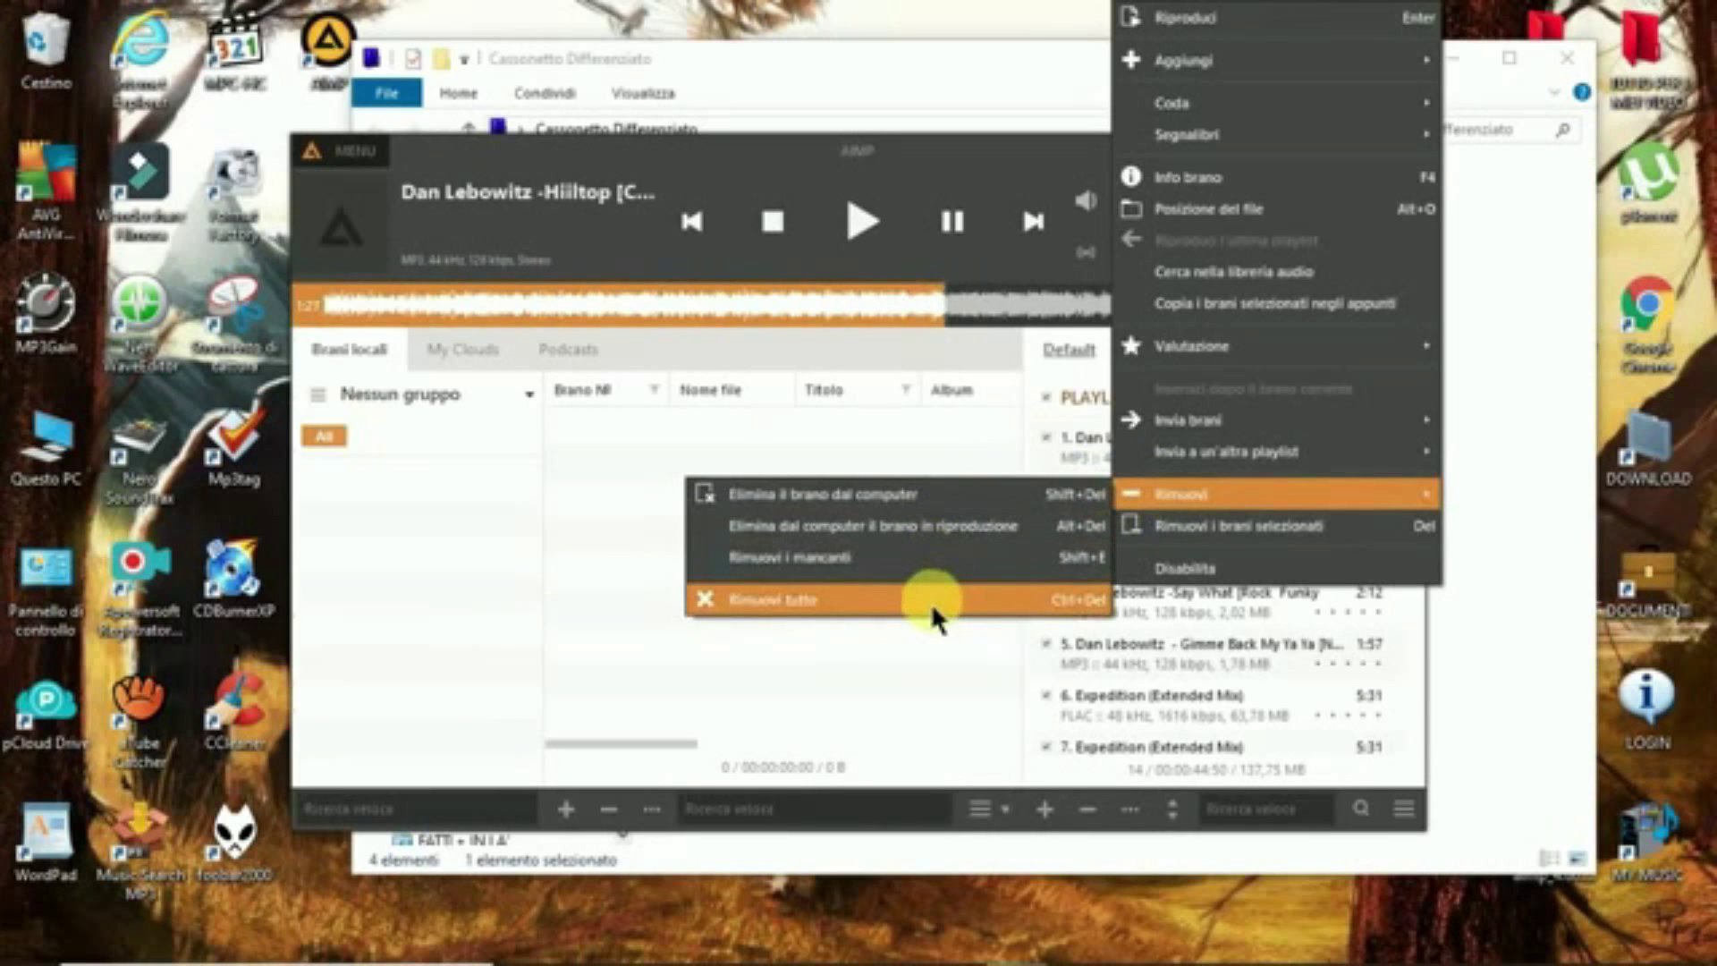
pyautogui.click(862, 594)
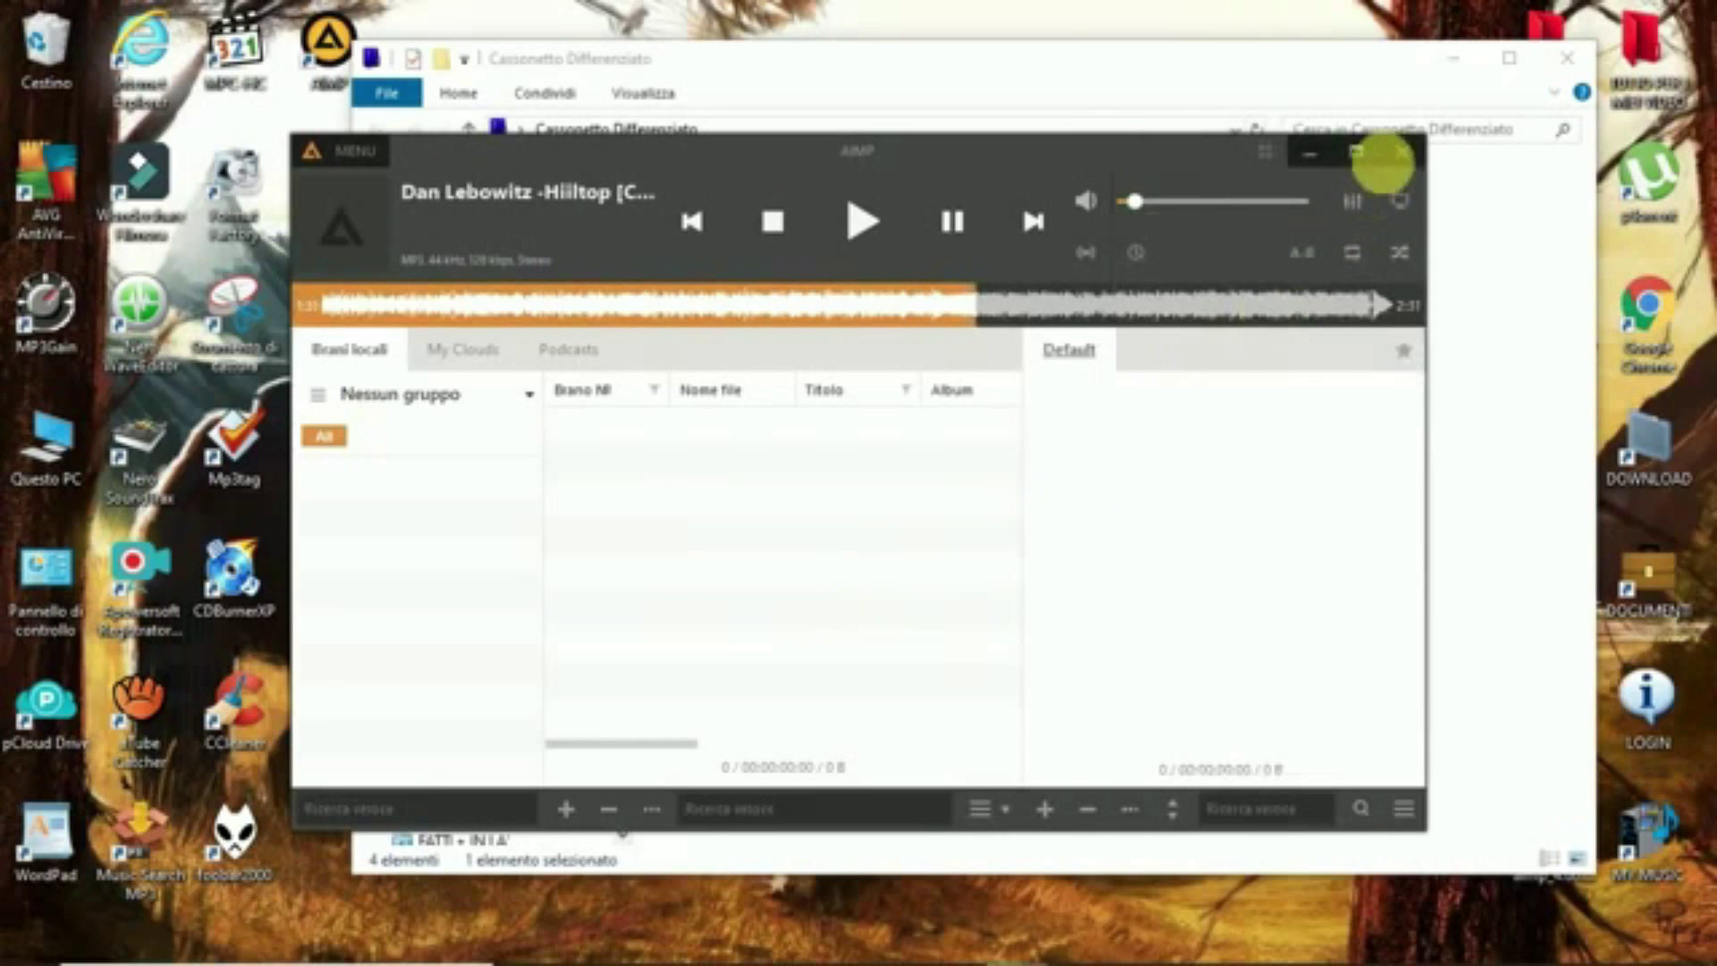
pyautogui.click(1403, 152)
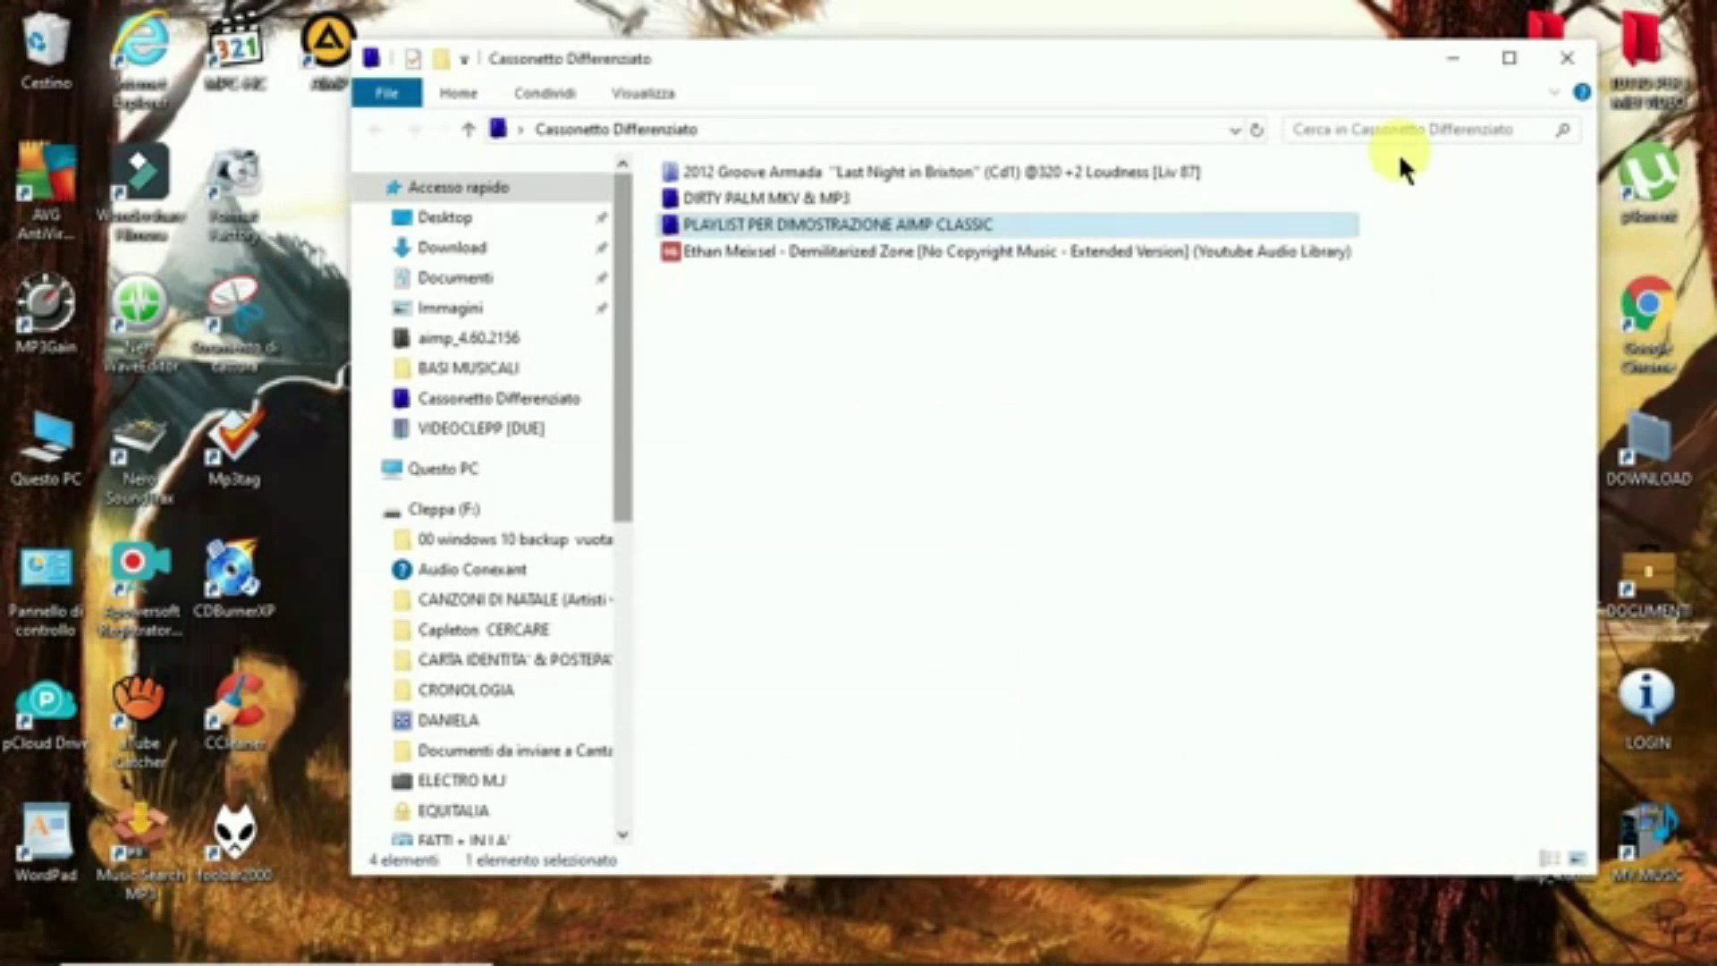
# - Open the folder PLAYLIST PER DIMOSTRAZIONE AIMP CLASSIC in the AIMP audio converter
pyautogui.rightClick(775, 224)
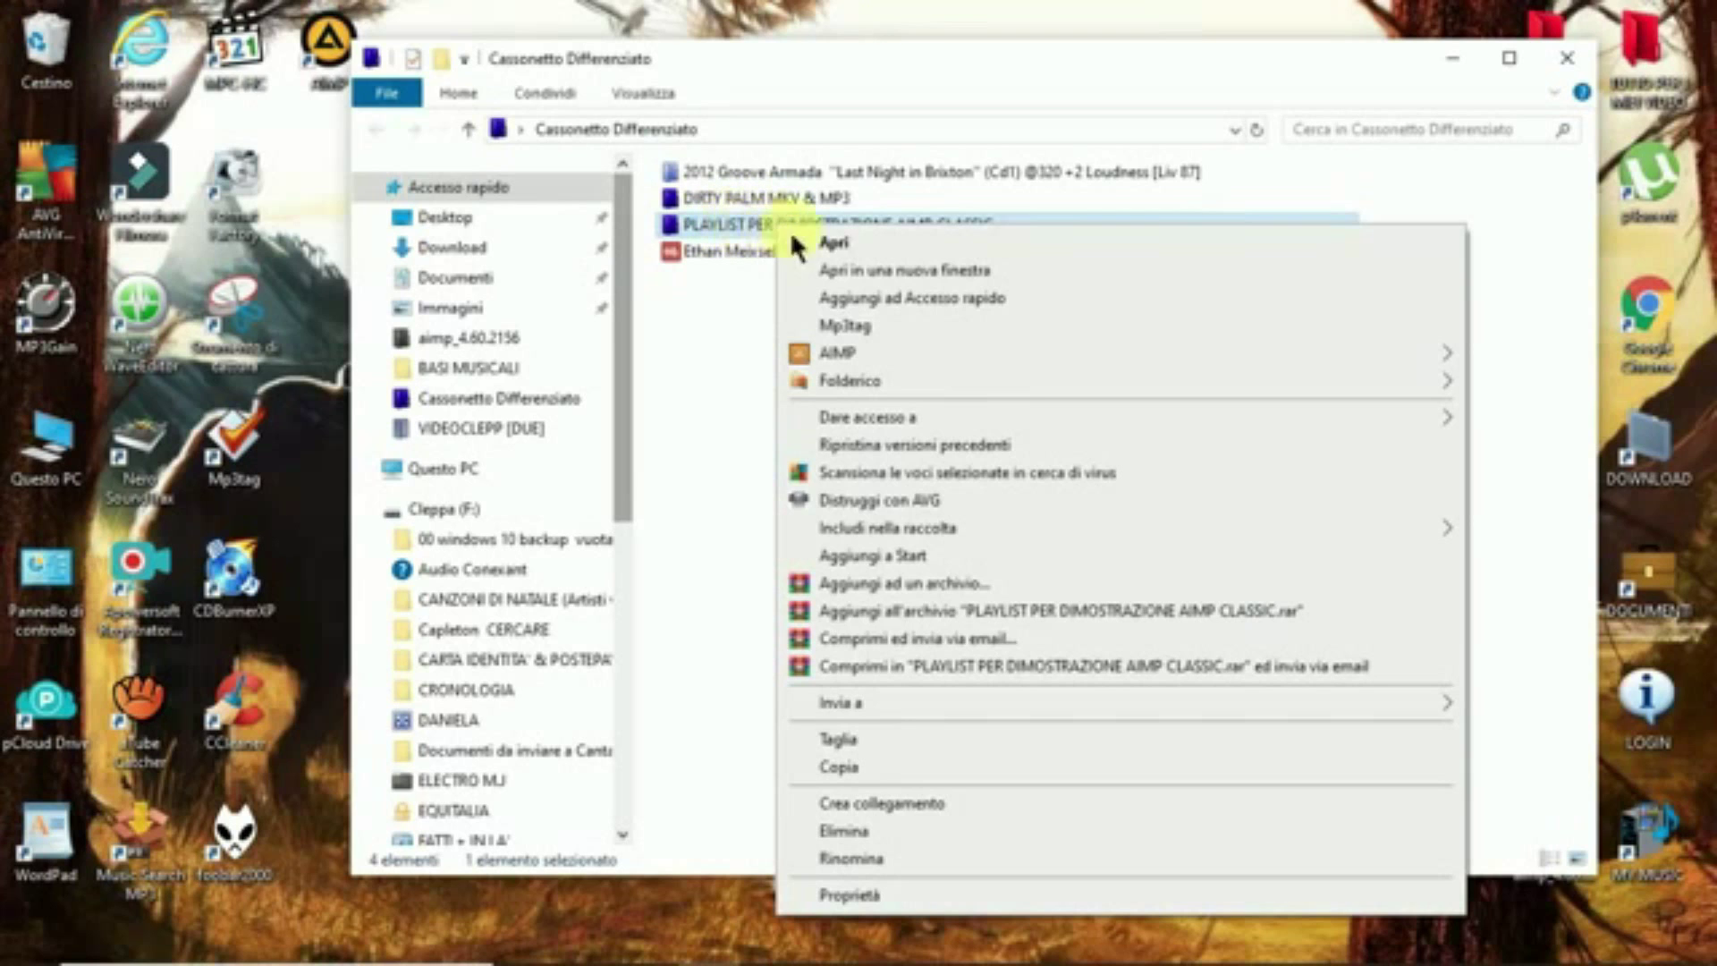
pyautogui.moveTo(843, 351)
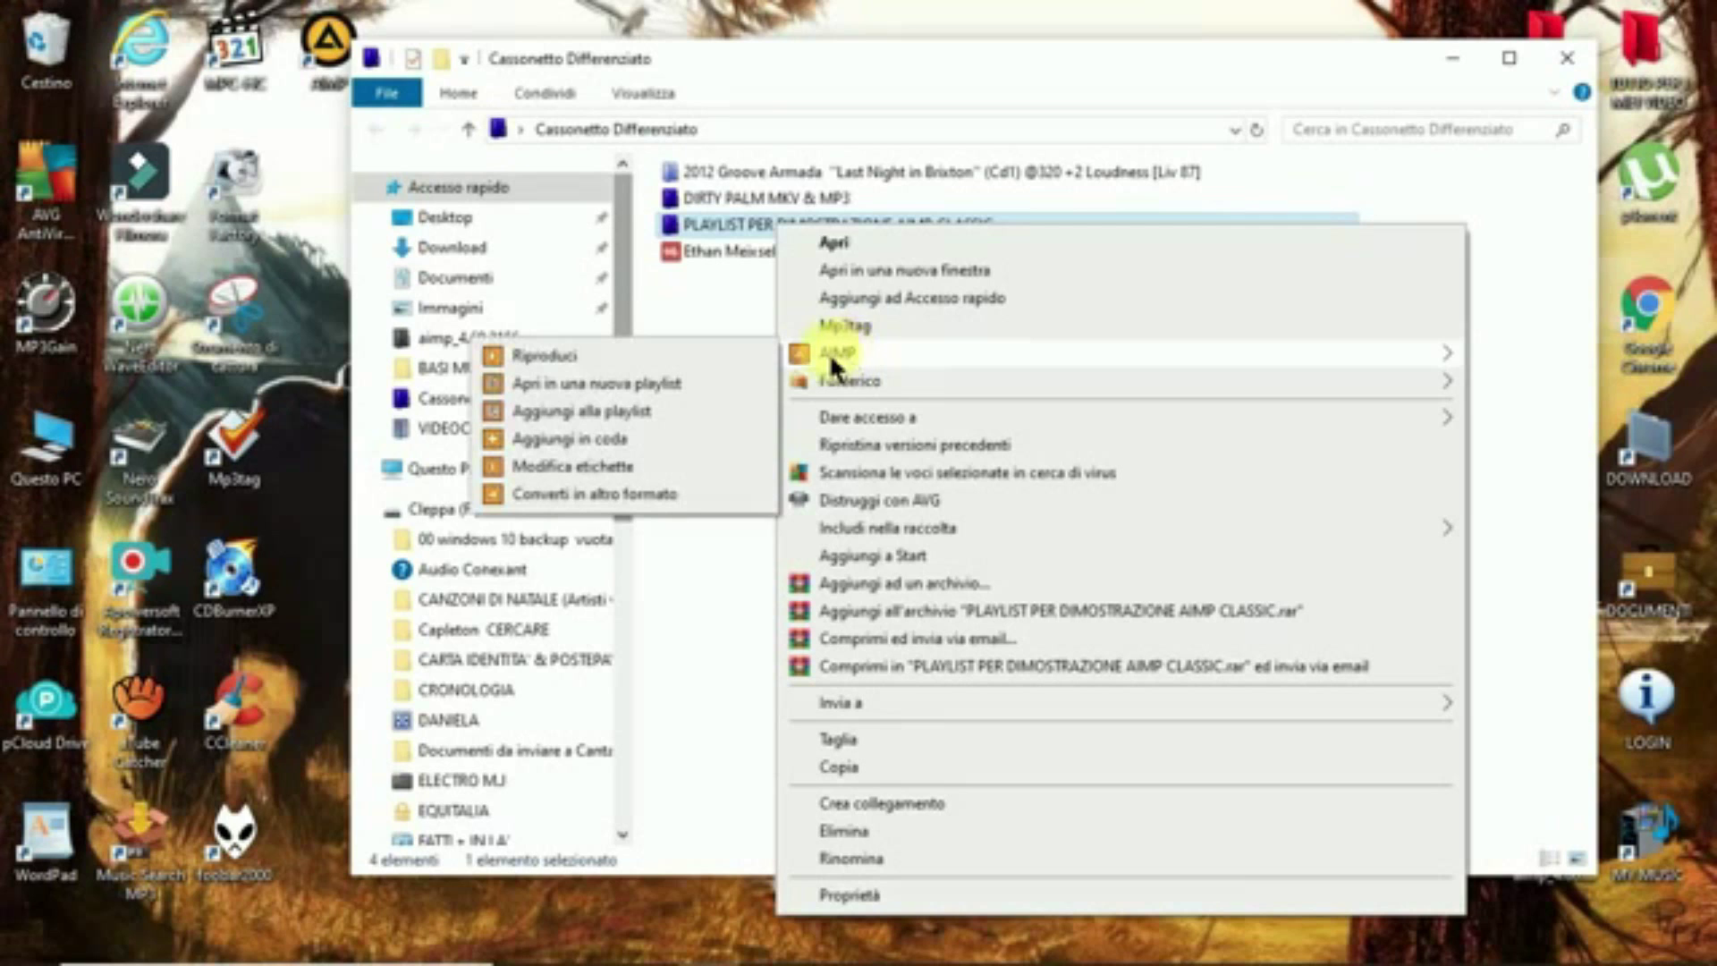
pyautogui.click(637, 512)
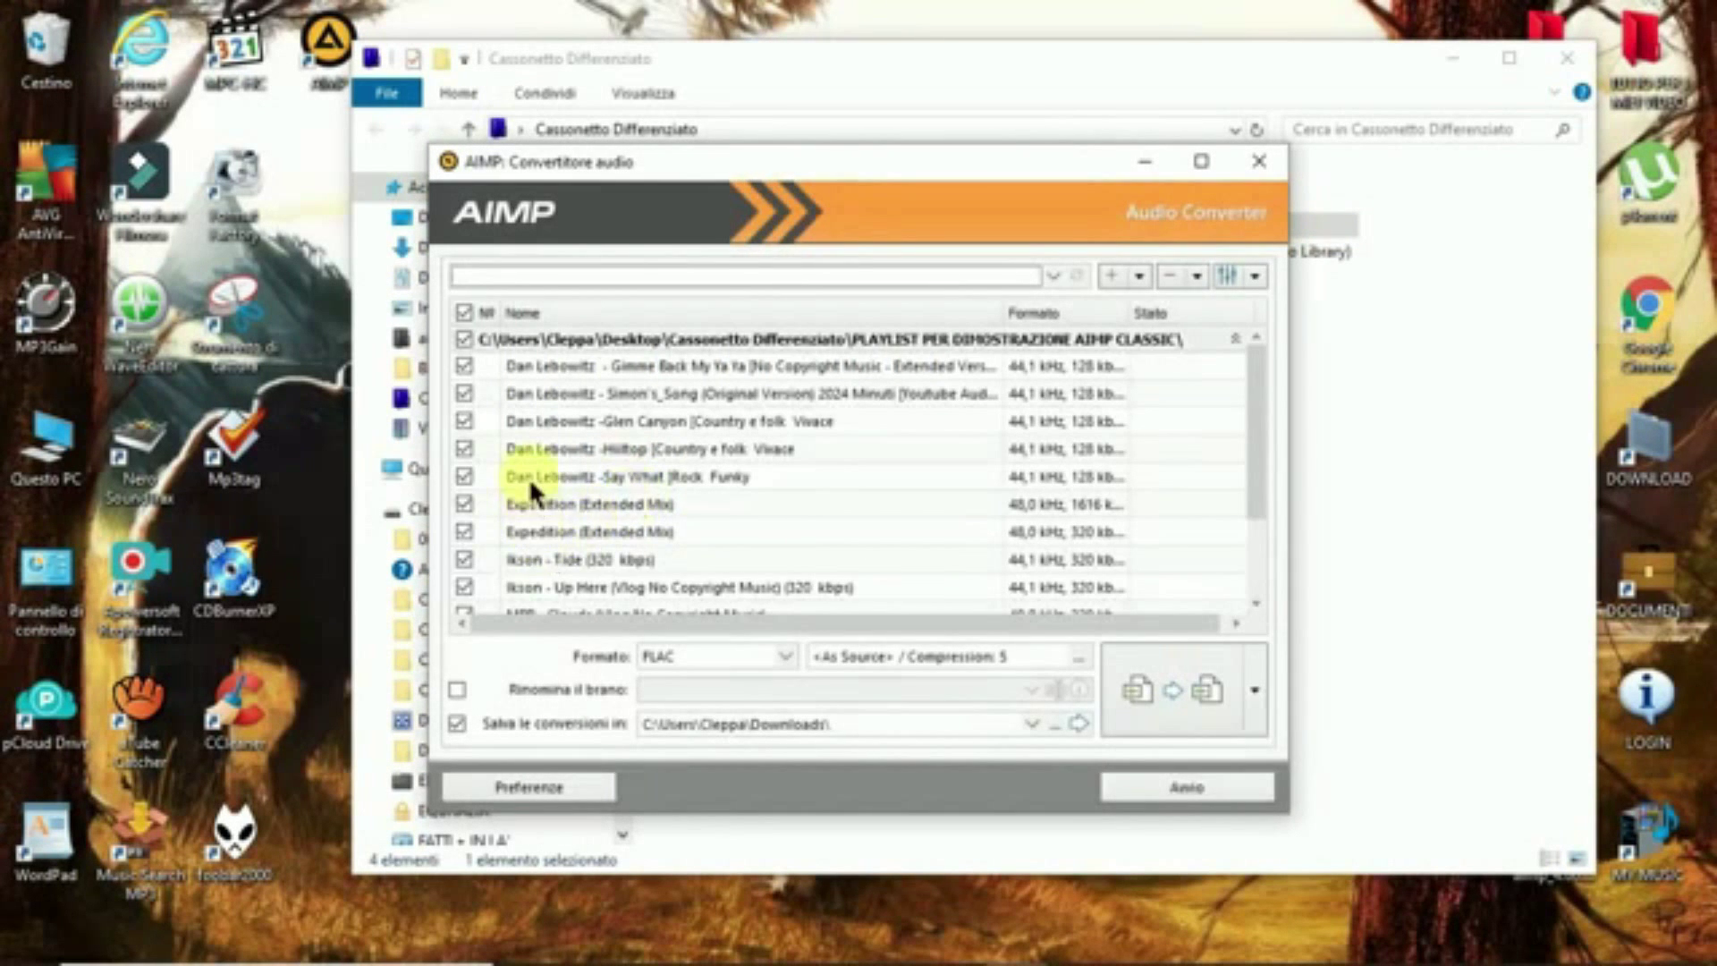
# - Exclude all tracks from the first Expedition (Extended Mix) through Ubiquitous from the conversion, keeping only the five Dan Lebowitz tracks selected
pyautogui.scroll(-5, 527, 474)
pyautogui.click(465, 598)
pyautogui.click(465, 572)
pyautogui.click(465, 544)
pyautogui.click(465, 516)
pyautogui.click(465, 461)
pyautogui.click(465, 433)
pyautogui.click(465, 405)
pyautogui.click(465, 377)
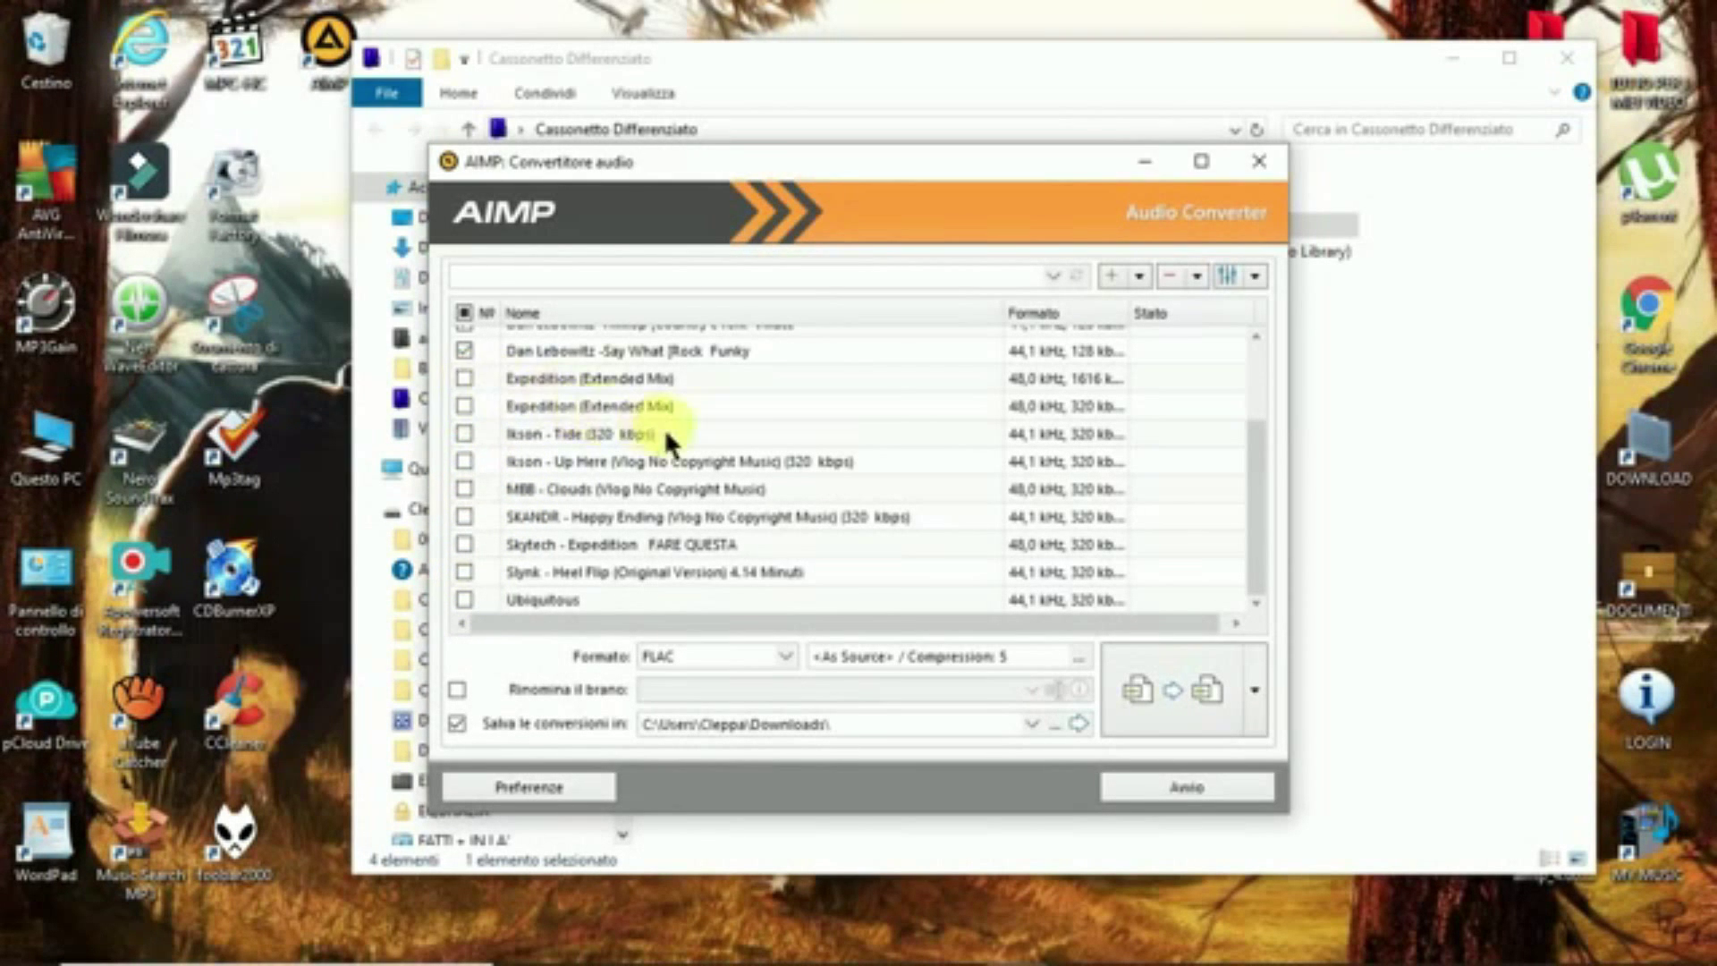
pyautogui.scroll(3, 666, 429)
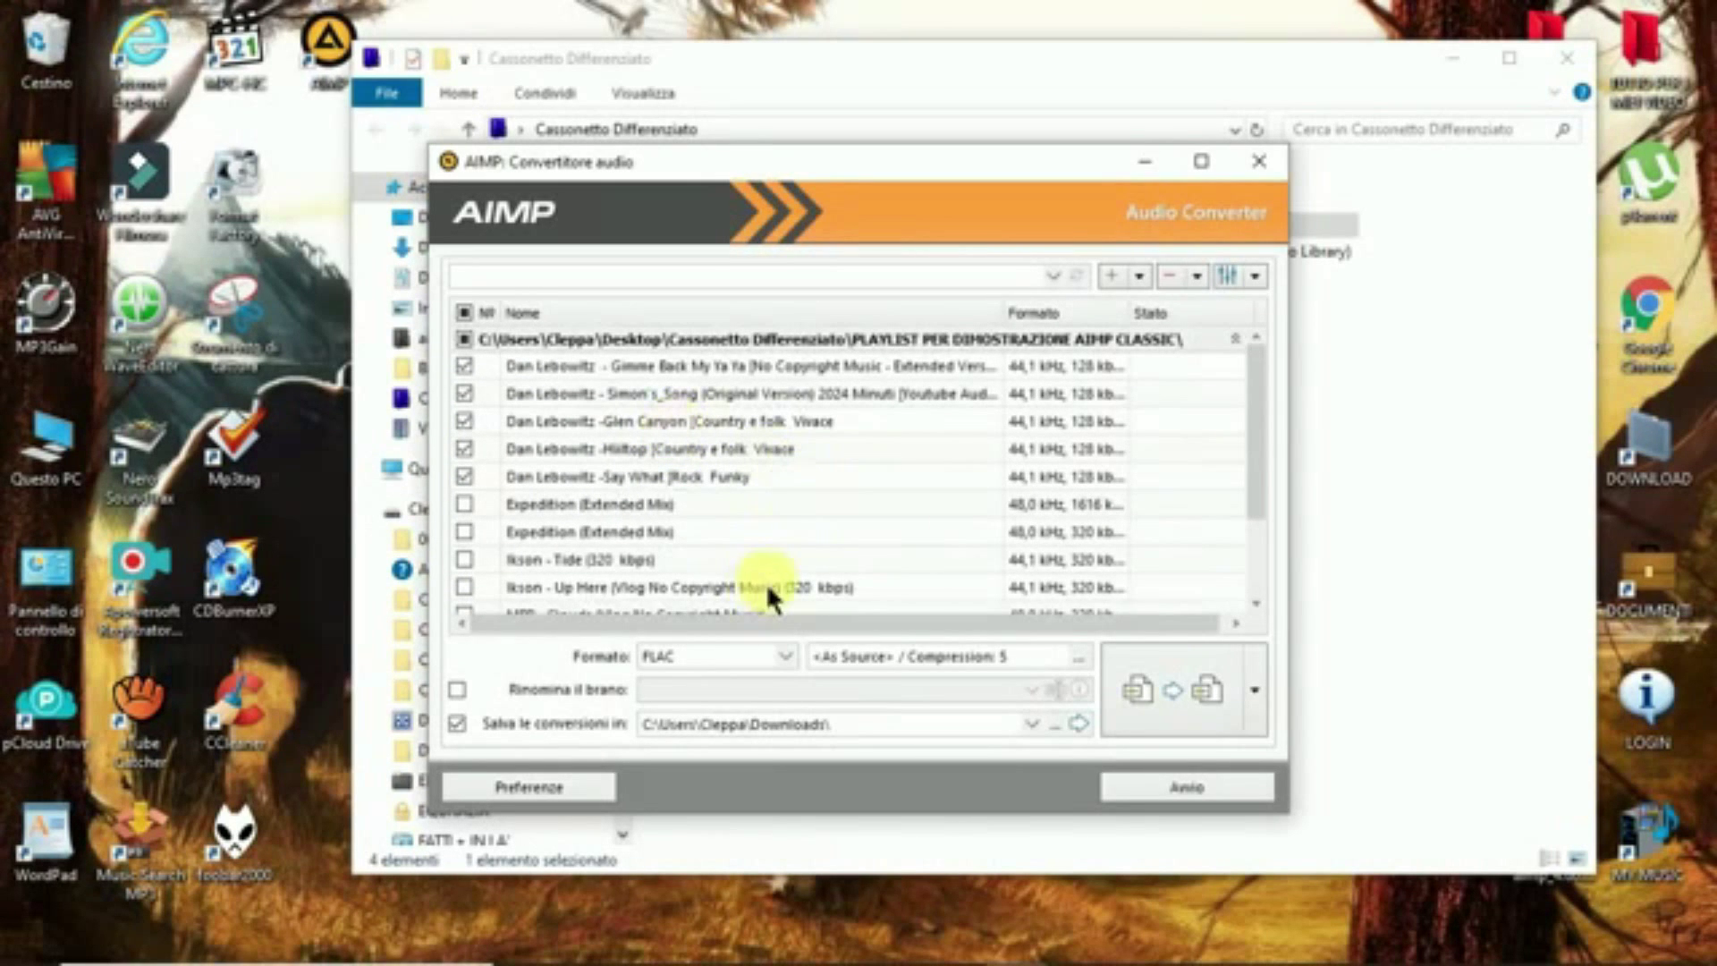
# - Try APE as the conversion format and set it back to FLAC
pyautogui.click(787, 659)
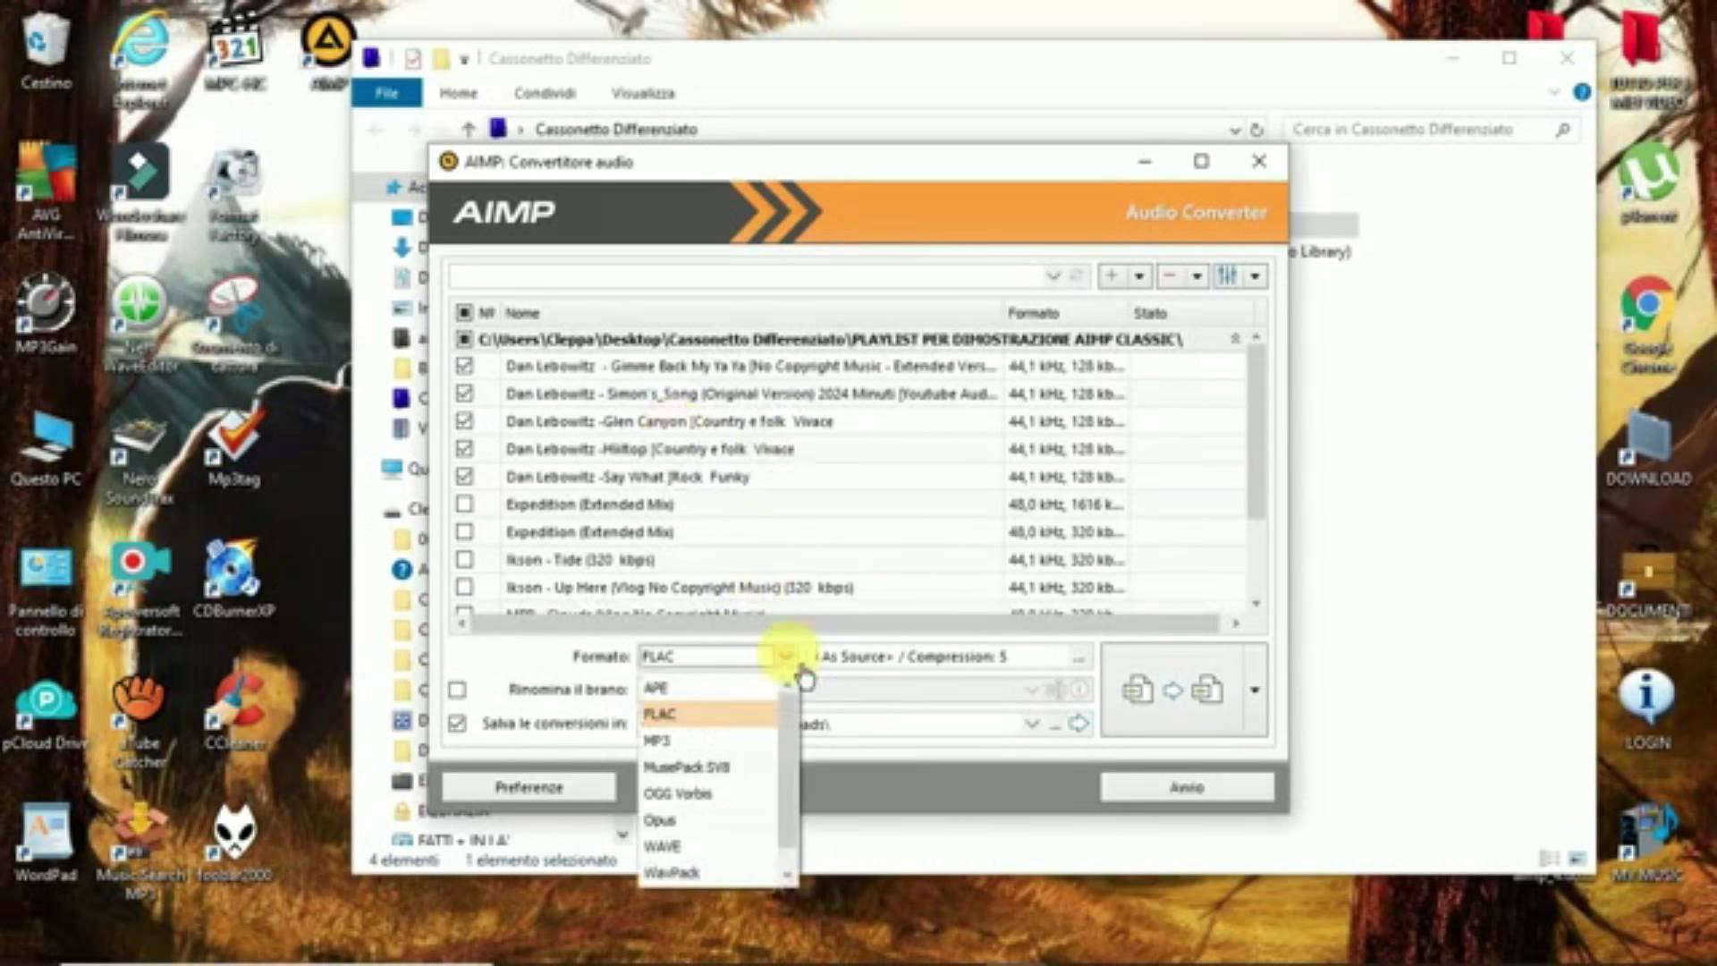
pyautogui.click(752, 686)
pyautogui.click(786, 660)
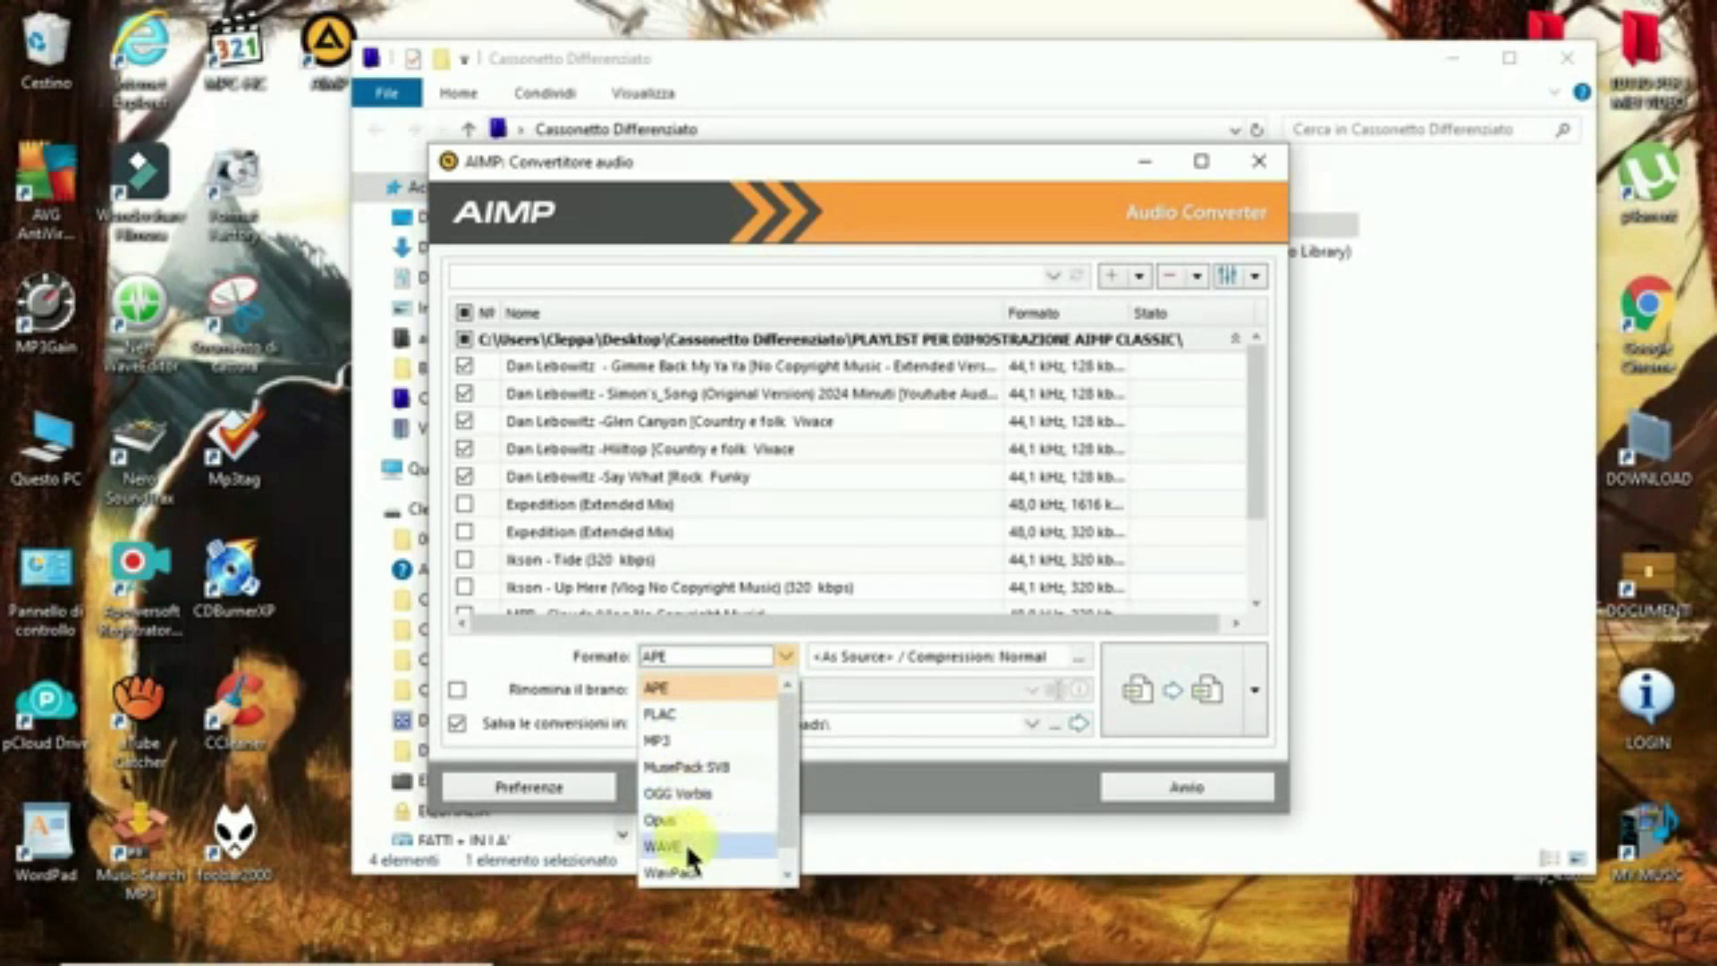
pyautogui.click(702, 715)
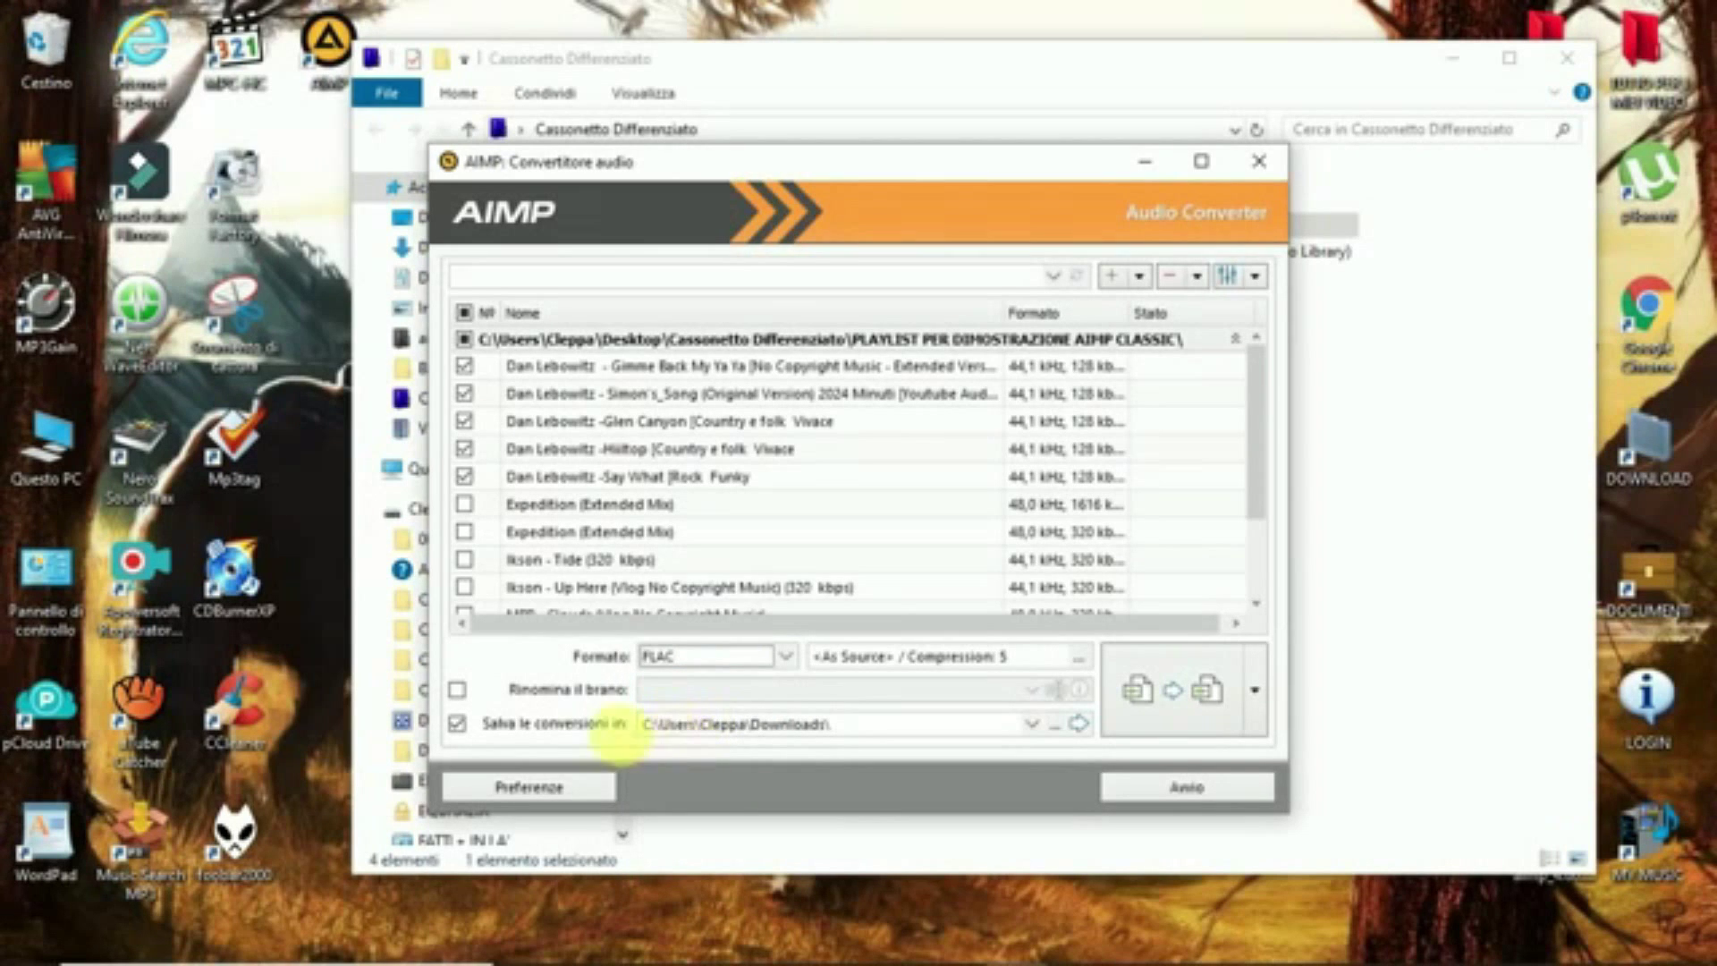
pyautogui.click(465, 729)
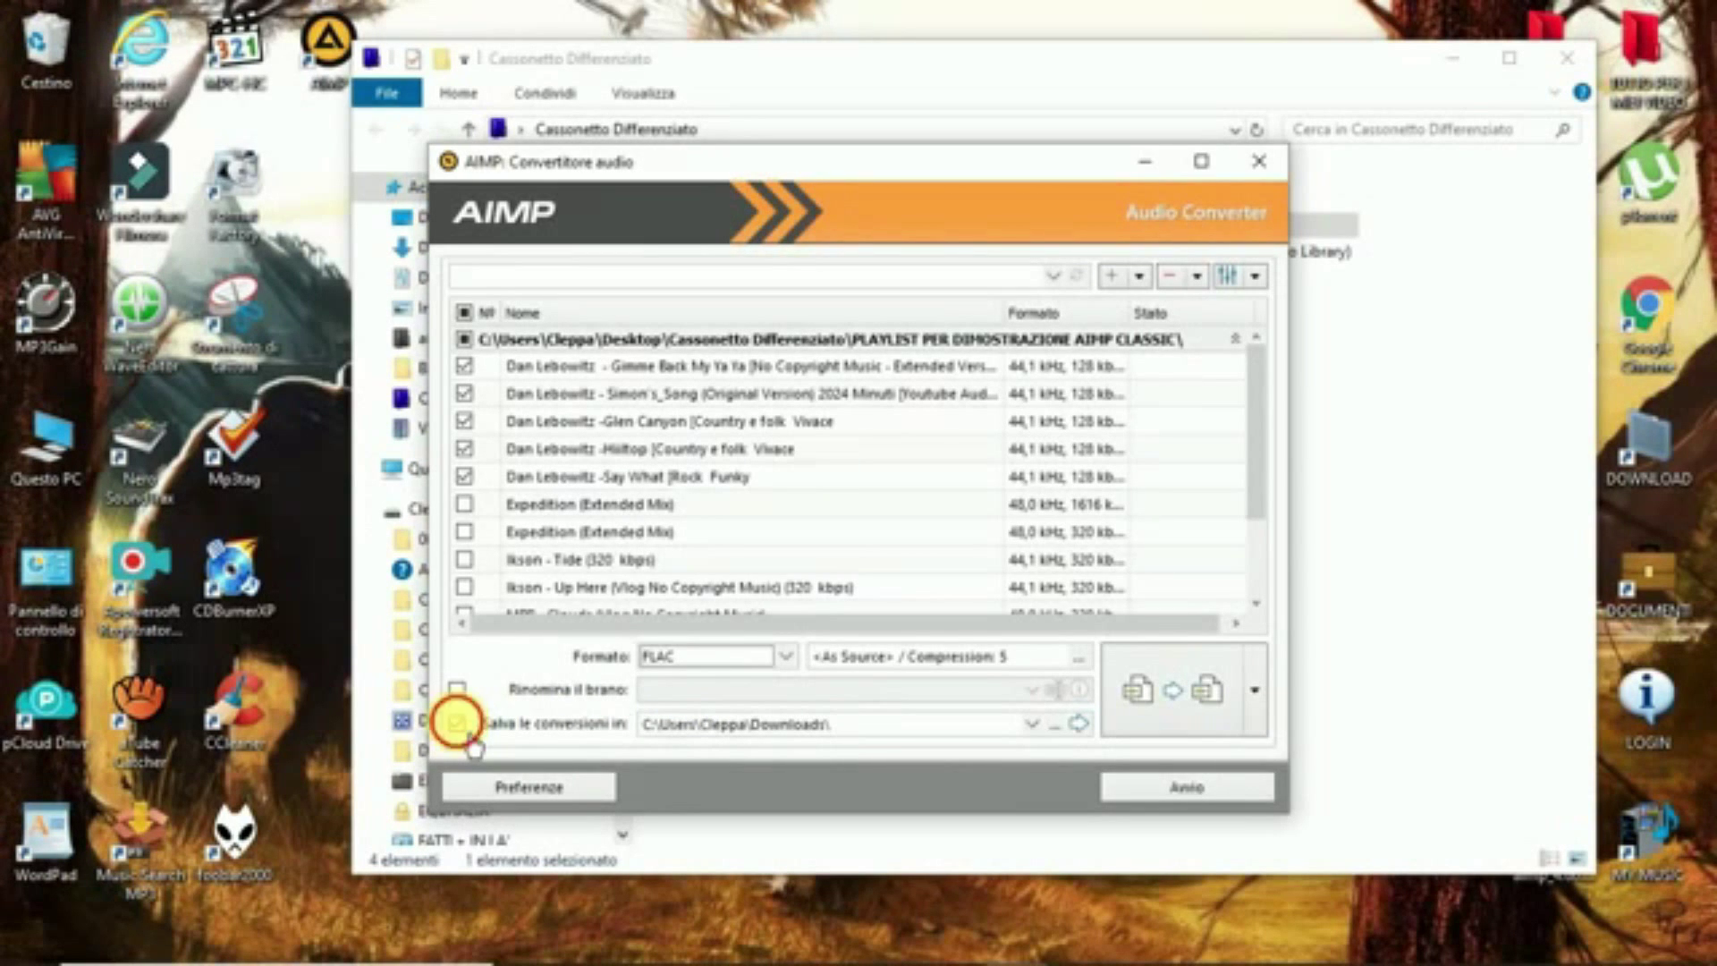
# - Enable saving the conversions to a chosen folder and set the user's Download folder as the destination
pyautogui.click(460, 724)
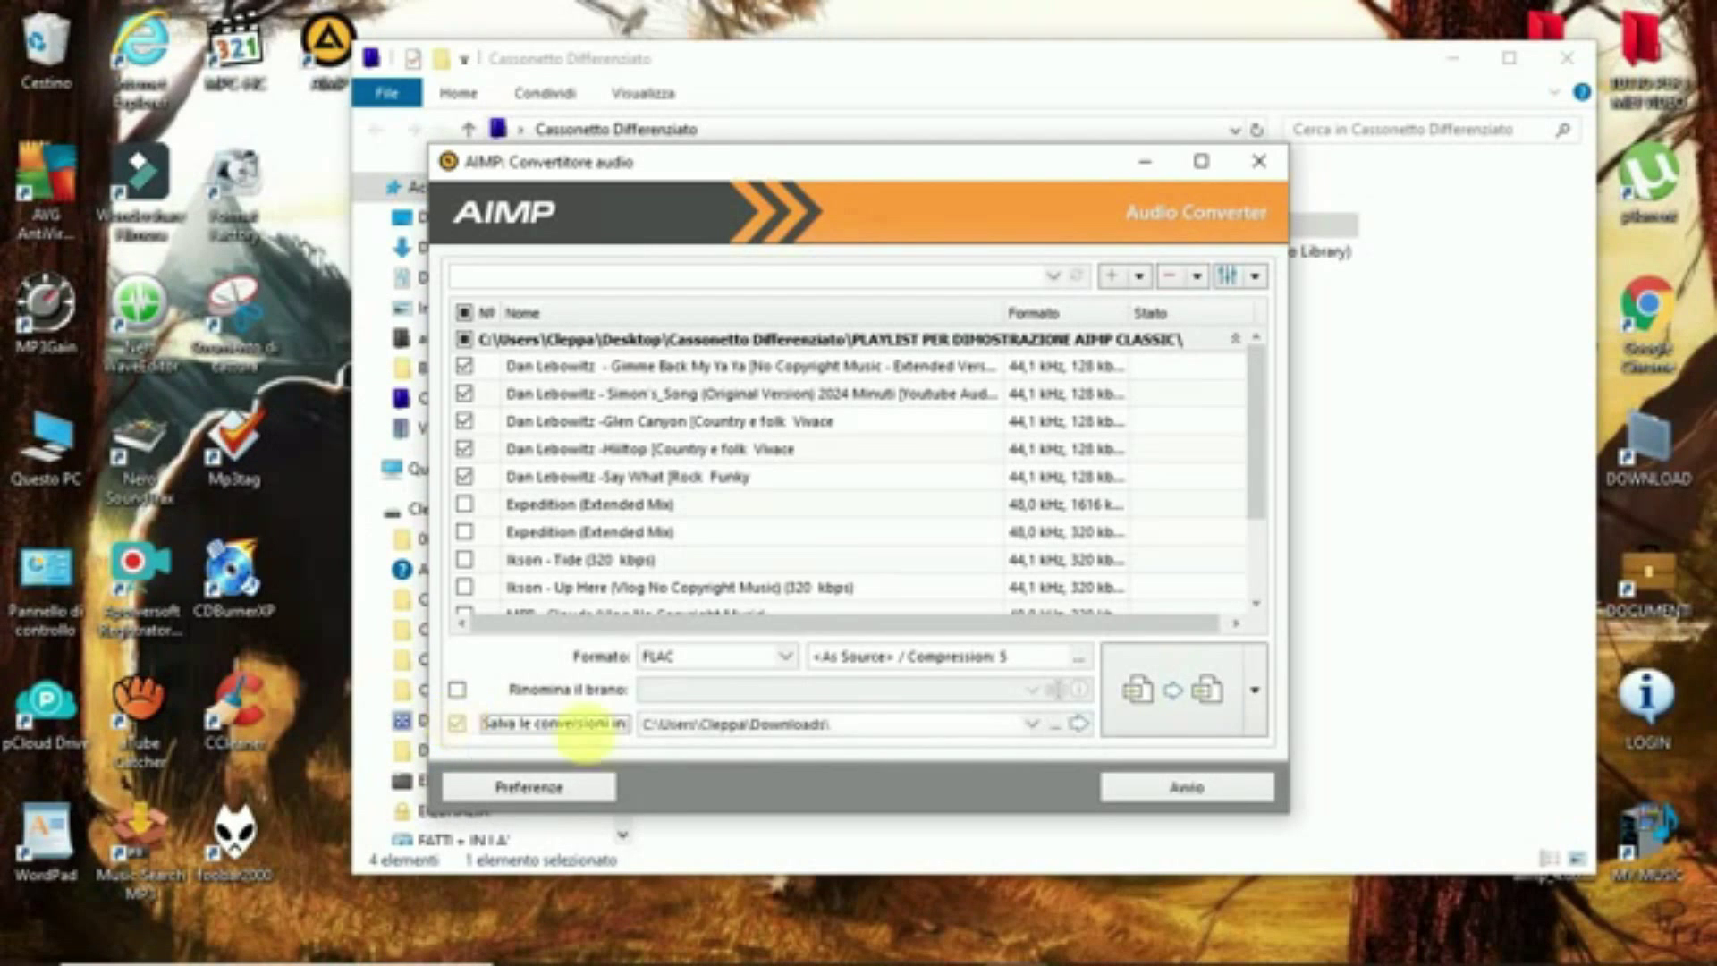
pyautogui.press('Tab')
pyautogui.click(1072, 748)
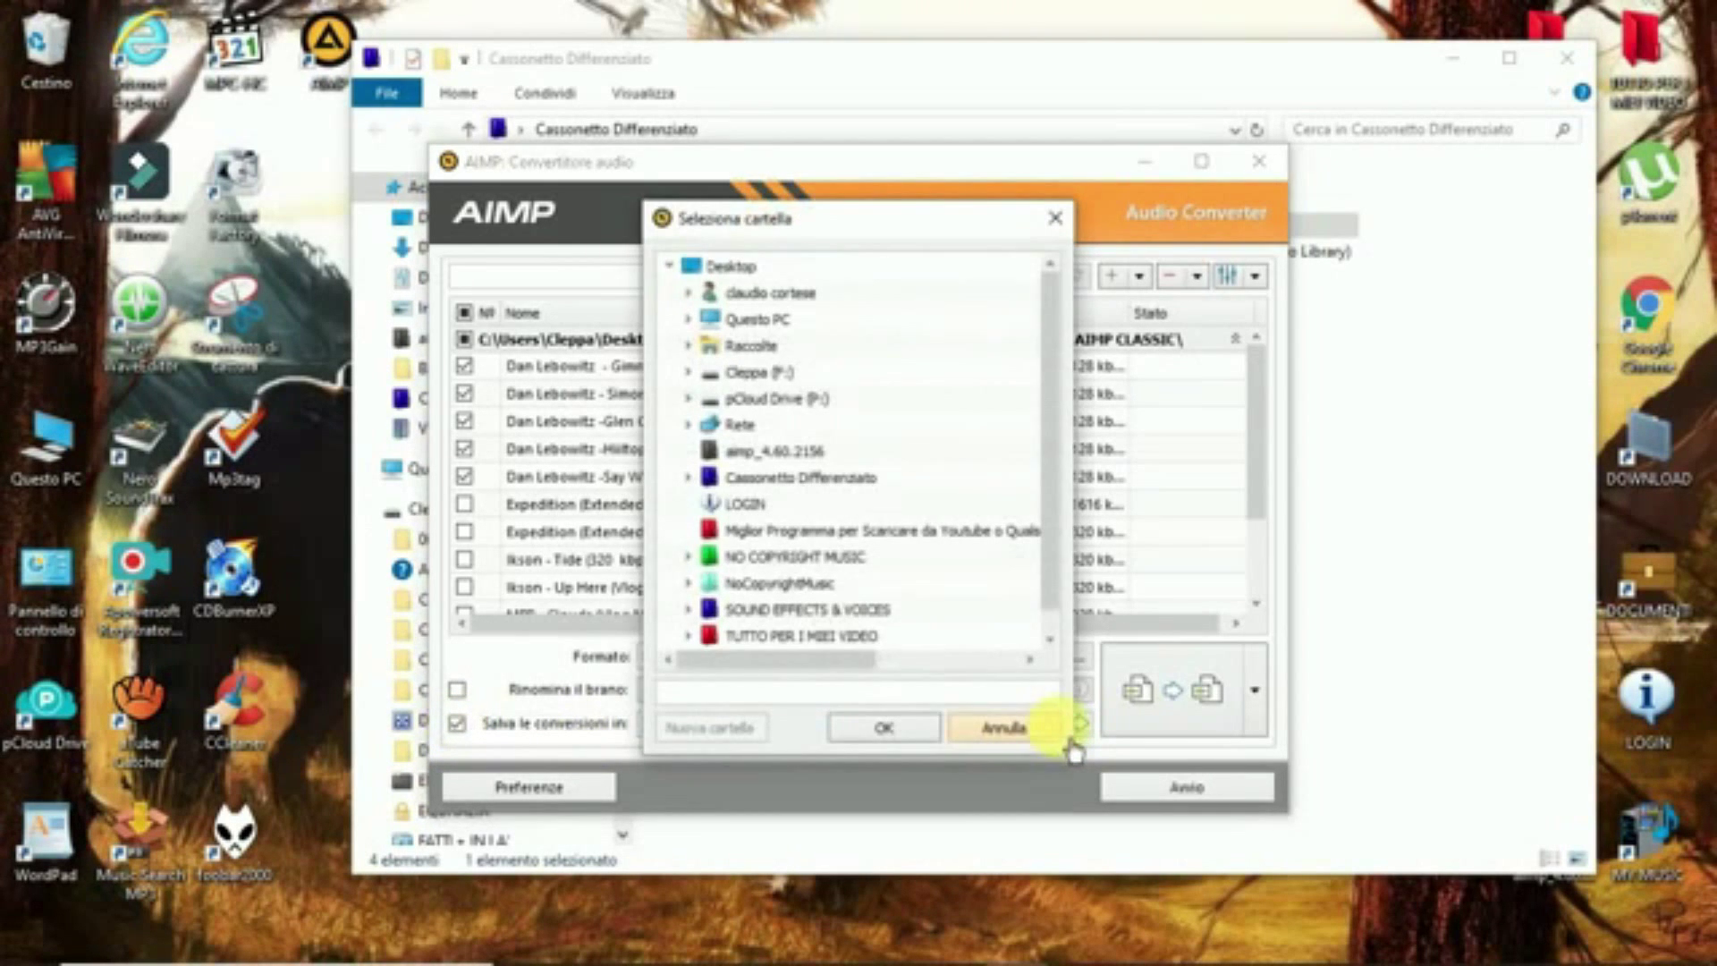
pyautogui.click(688, 294)
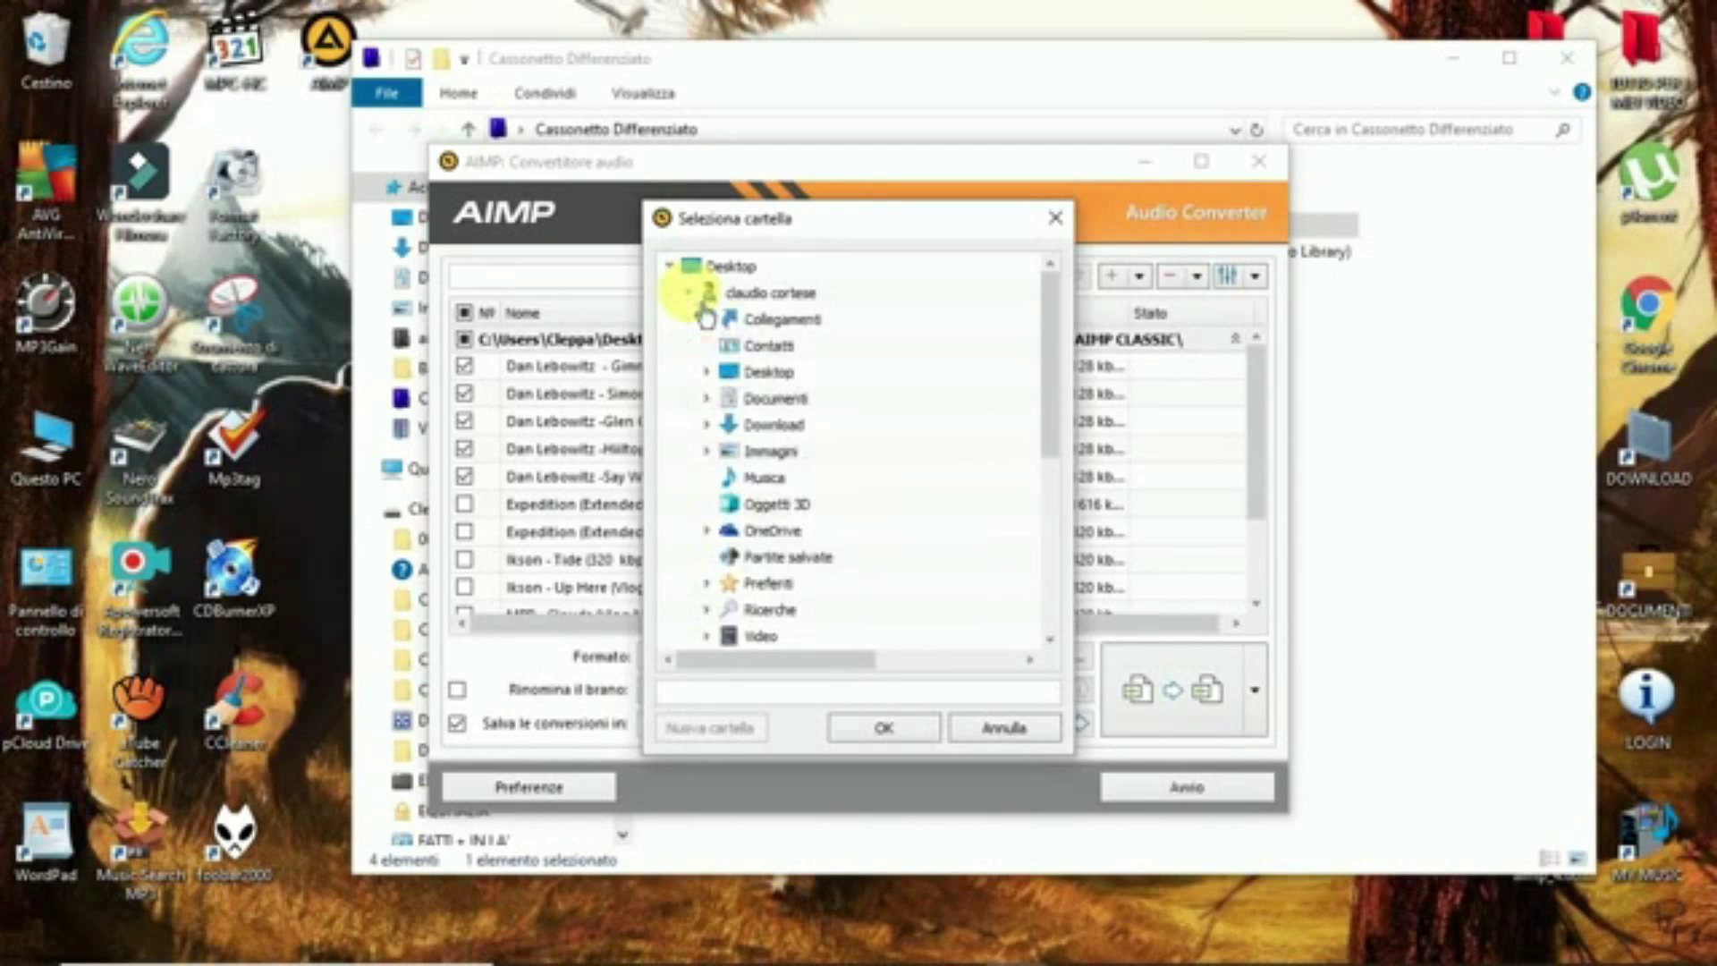
pyautogui.click(769, 427)
pyautogui.click(910, 742)
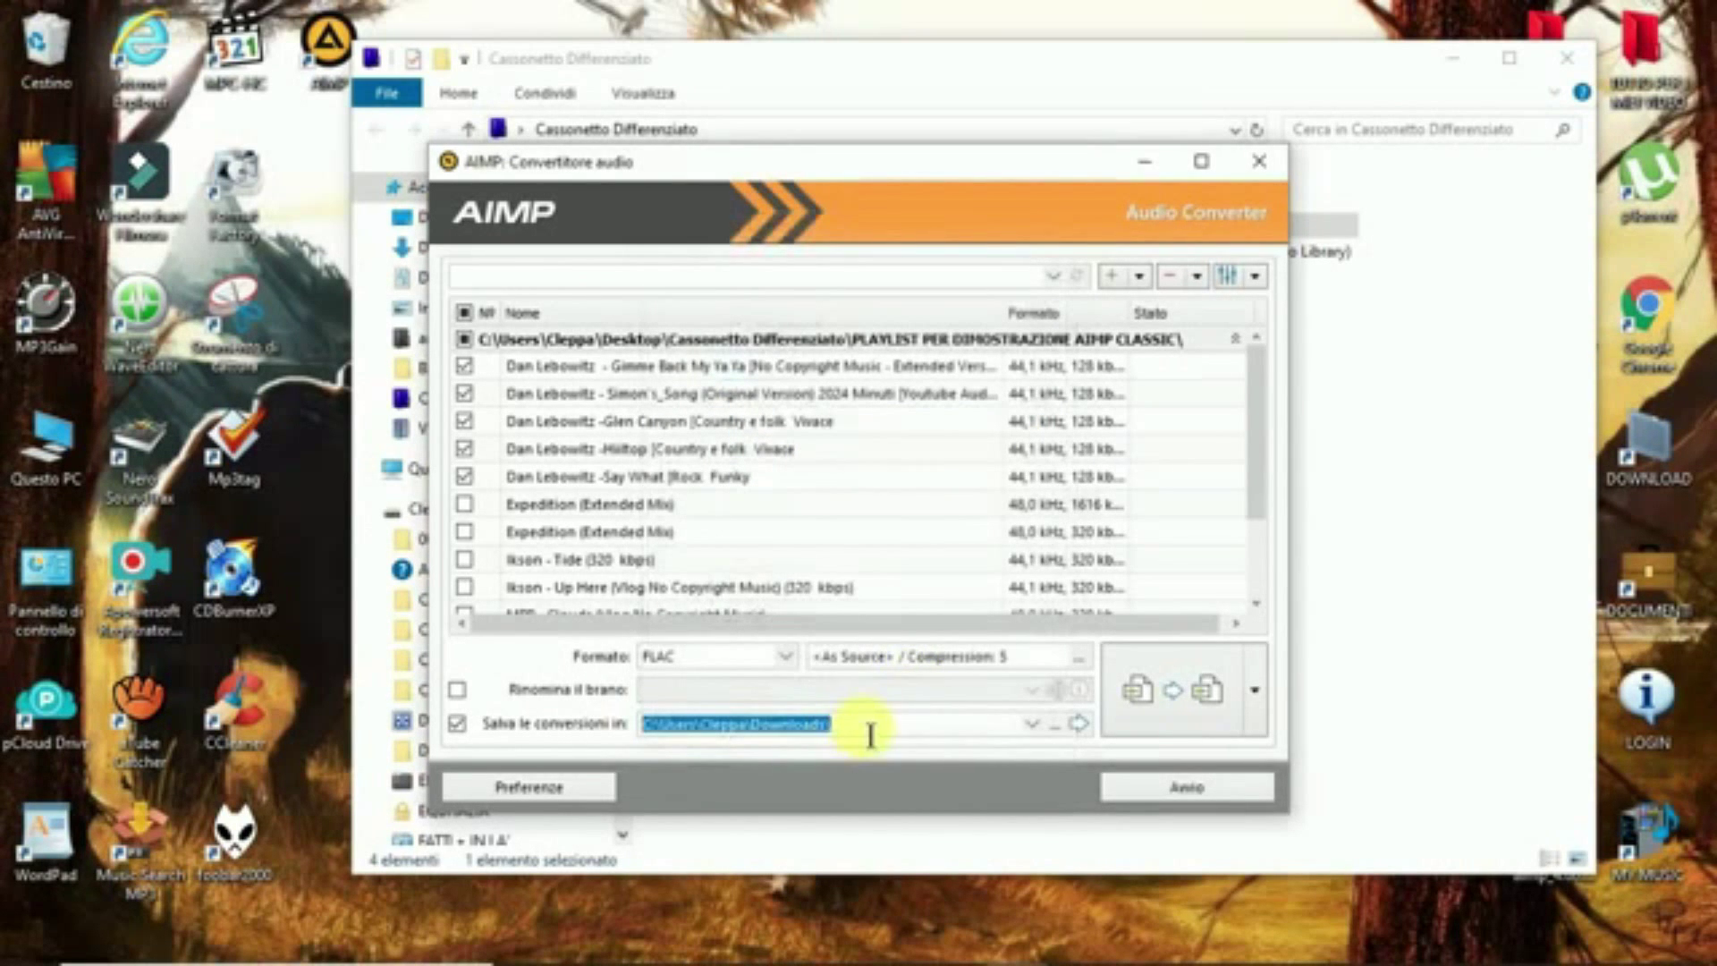
pyautogui.click(870, 735)
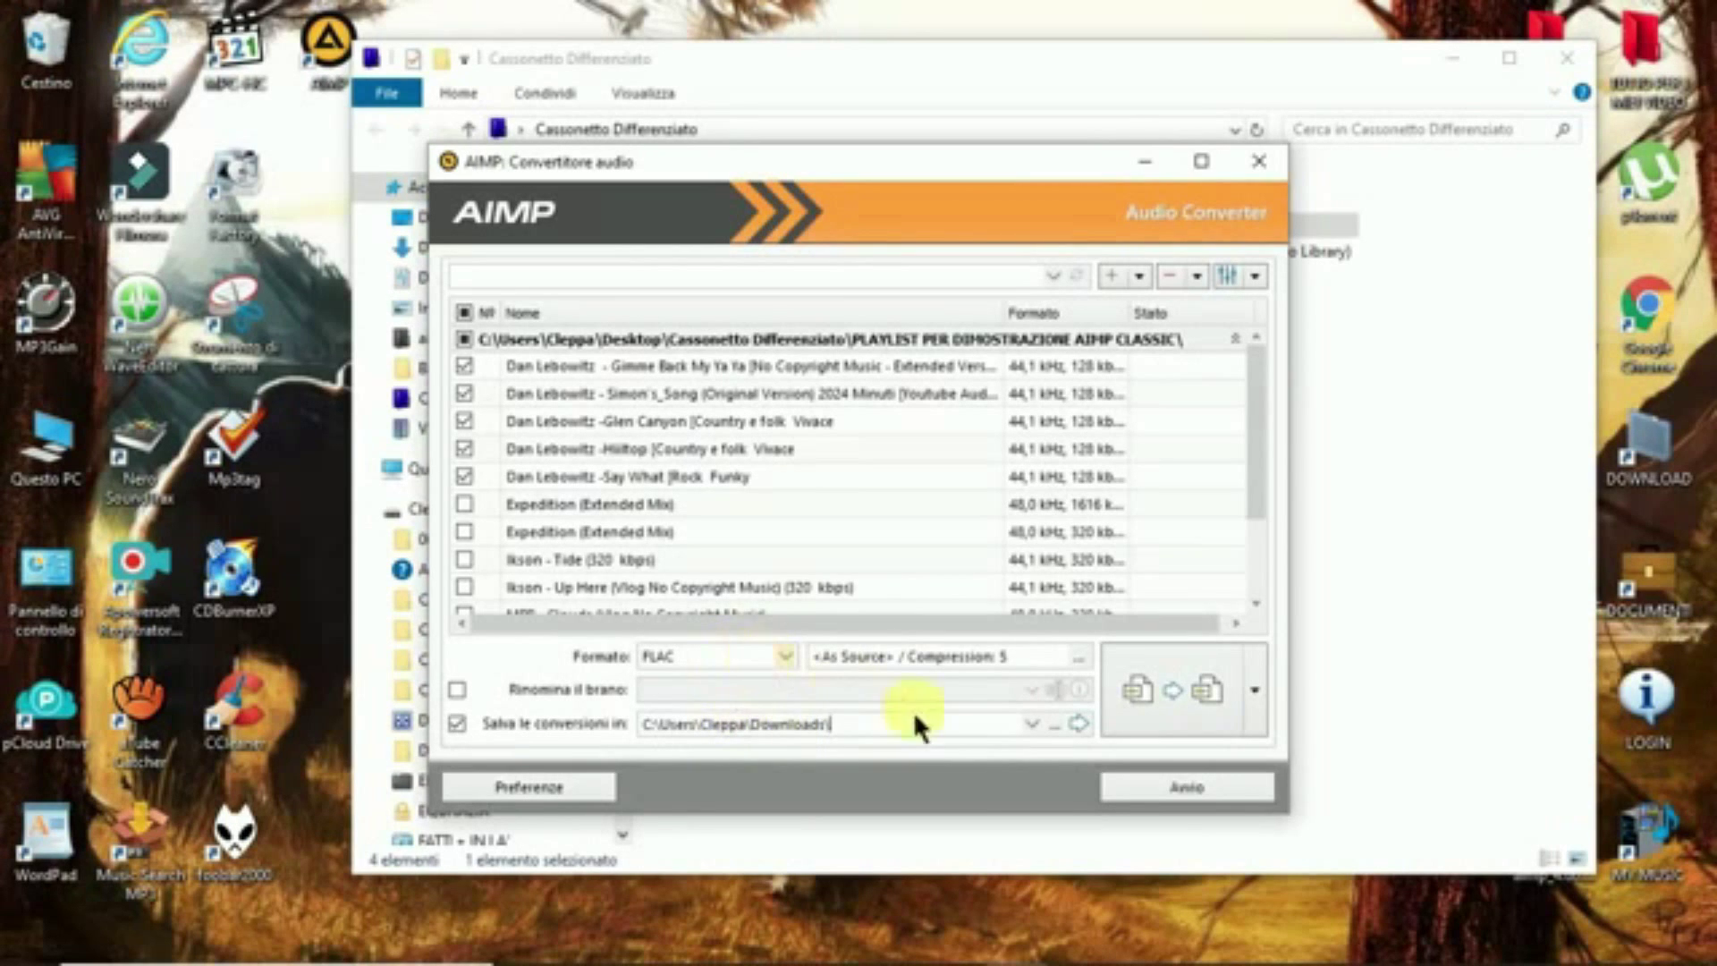
# - Convert the five selected Dan Lebowitz tracks to FLAC and close the audio converter when it finishes
pyautogui.click(1182, 796)
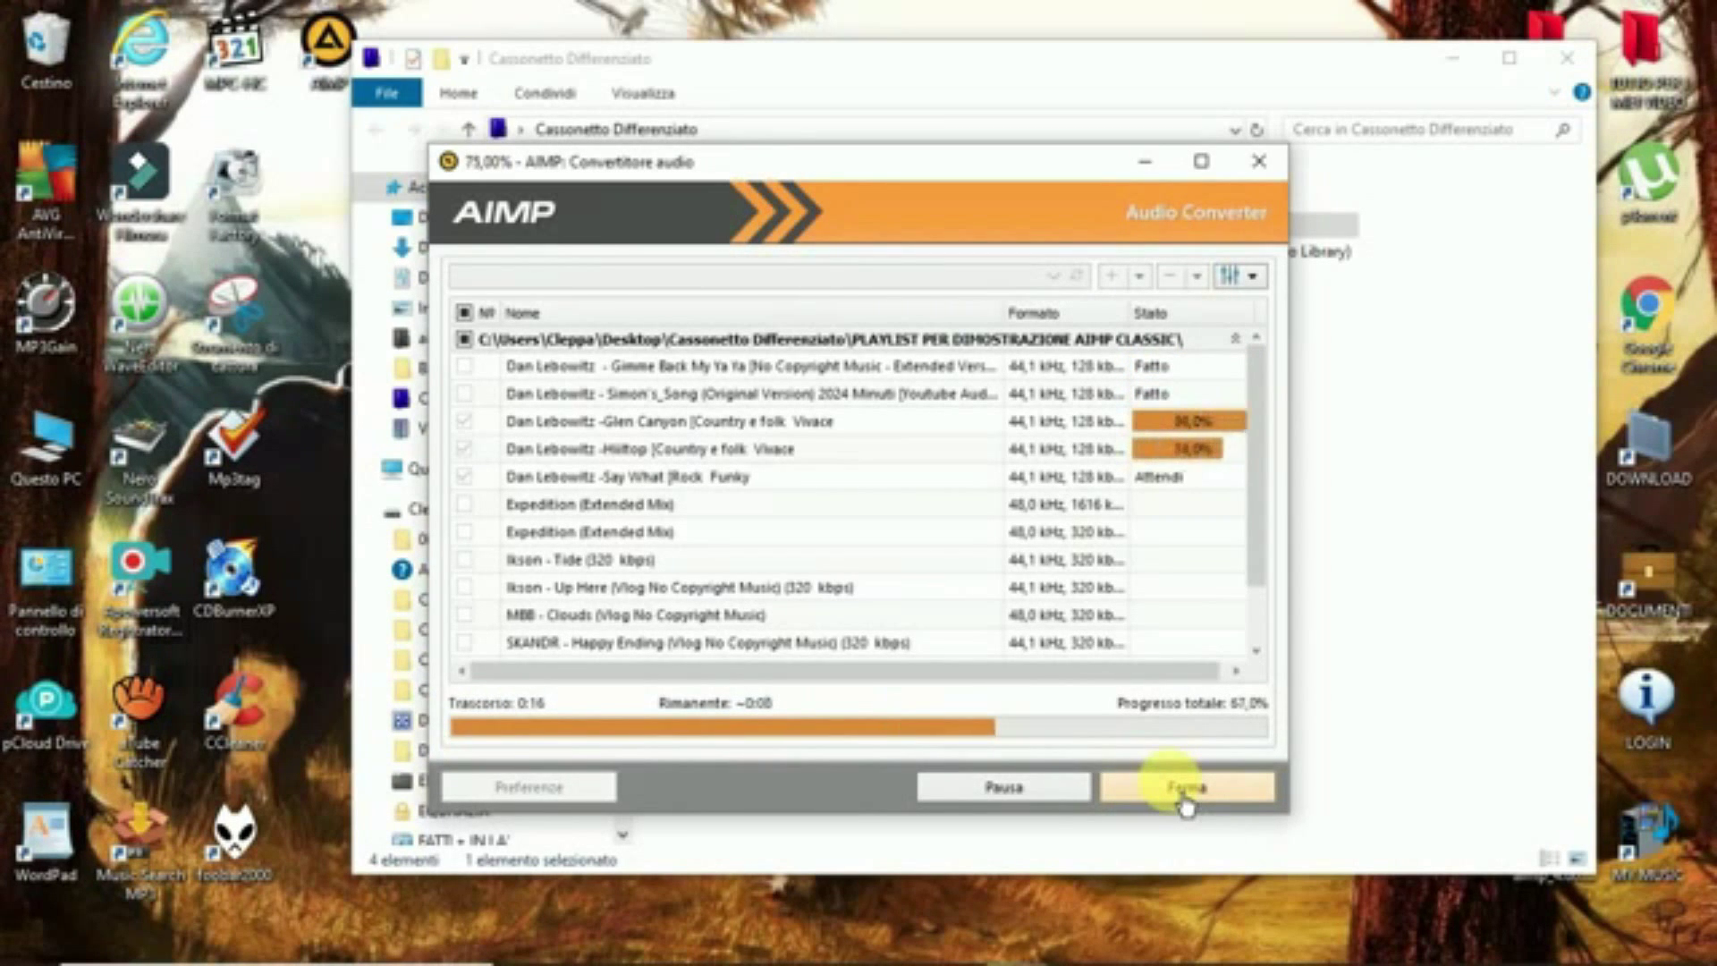
pyautogui.click(857, 609)
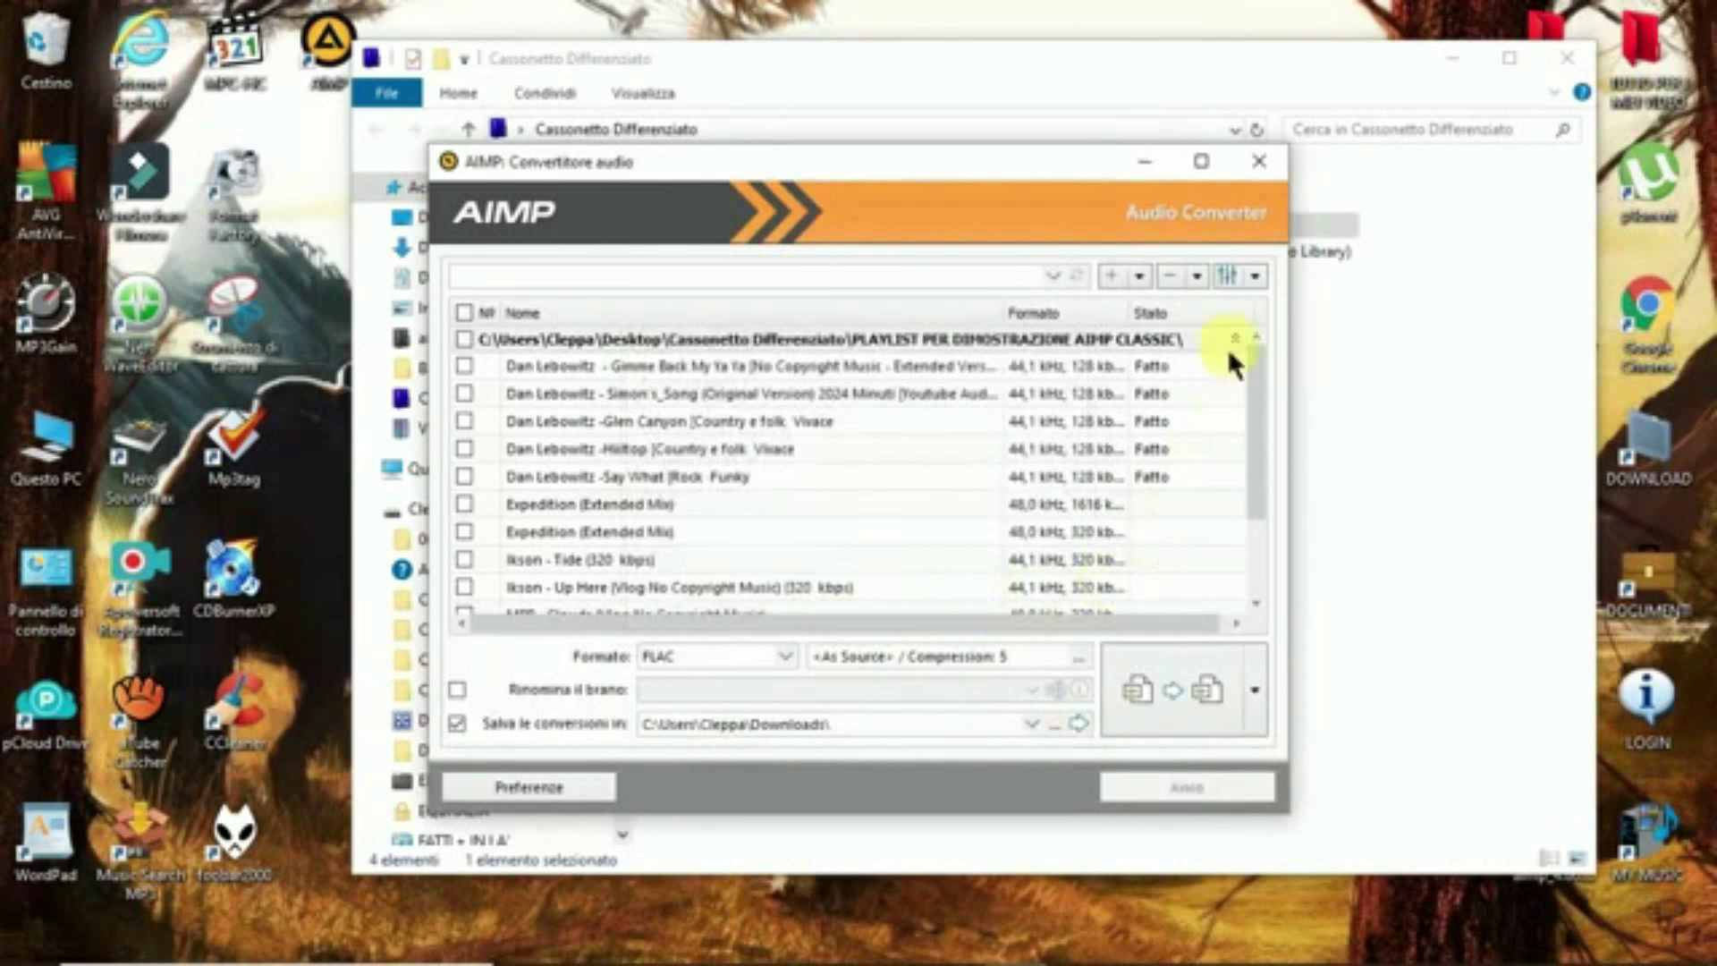
pyautogui.click(1257, 162)
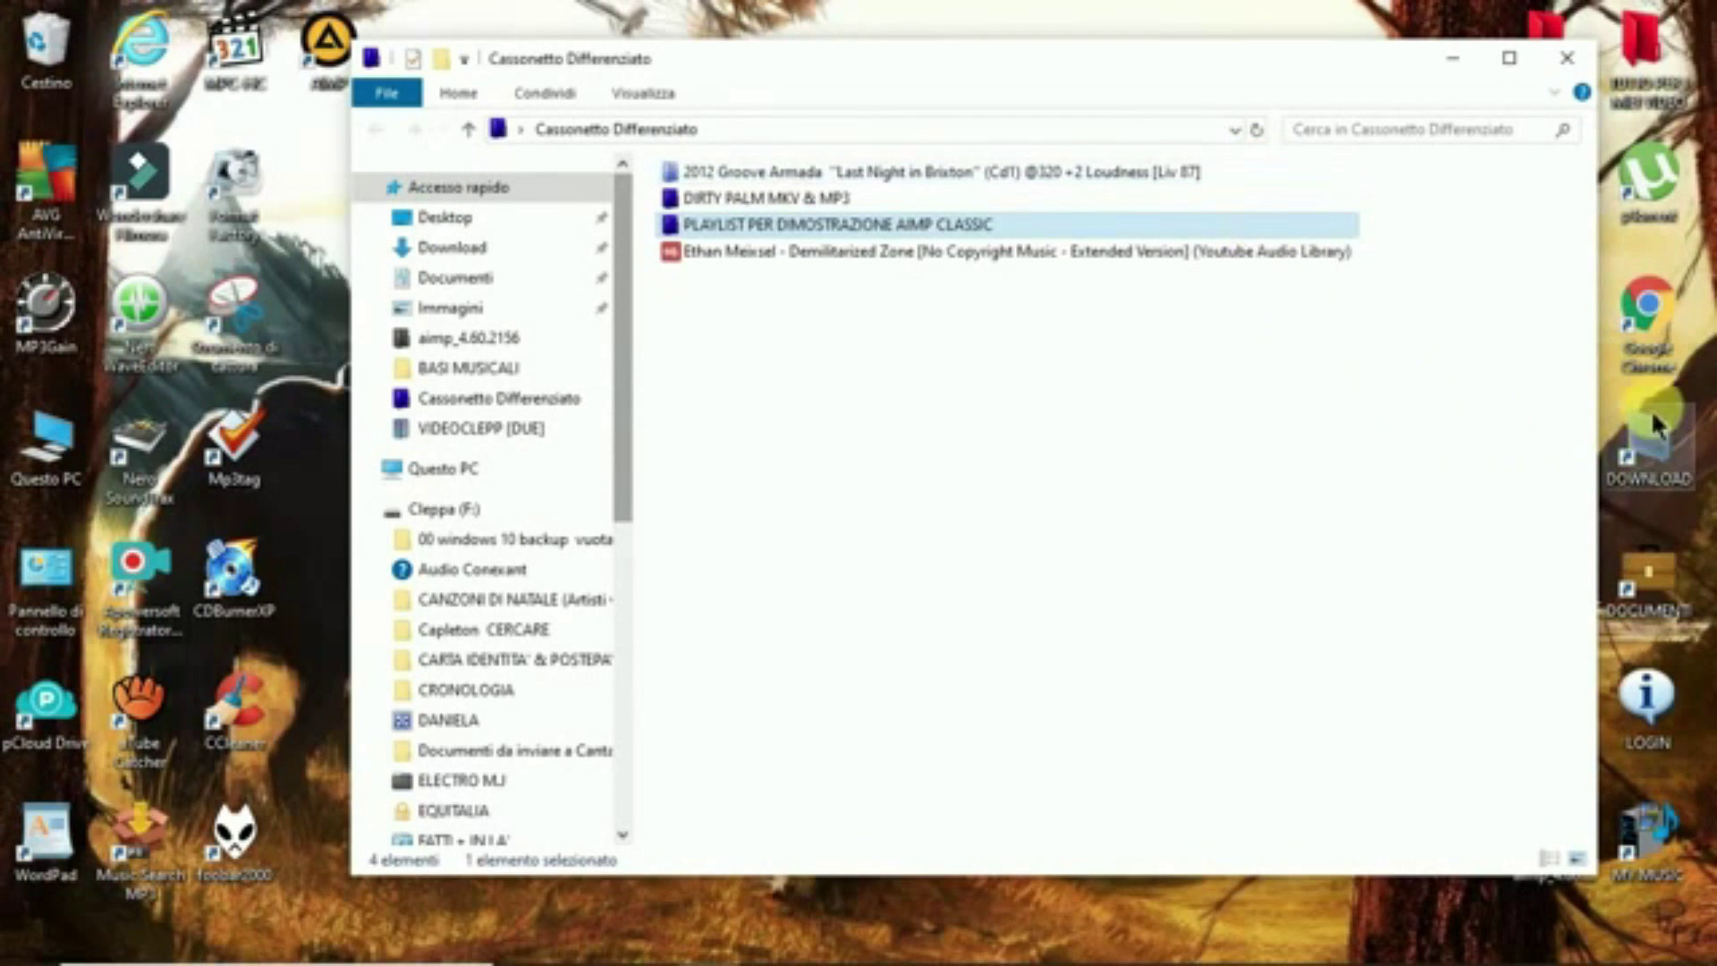
# - Open the DOWNLOAD folder from the desktop, play the converted Dan Lebowitz - Say What track and raise the volume slightly
pyautogui.click(1646, 441)
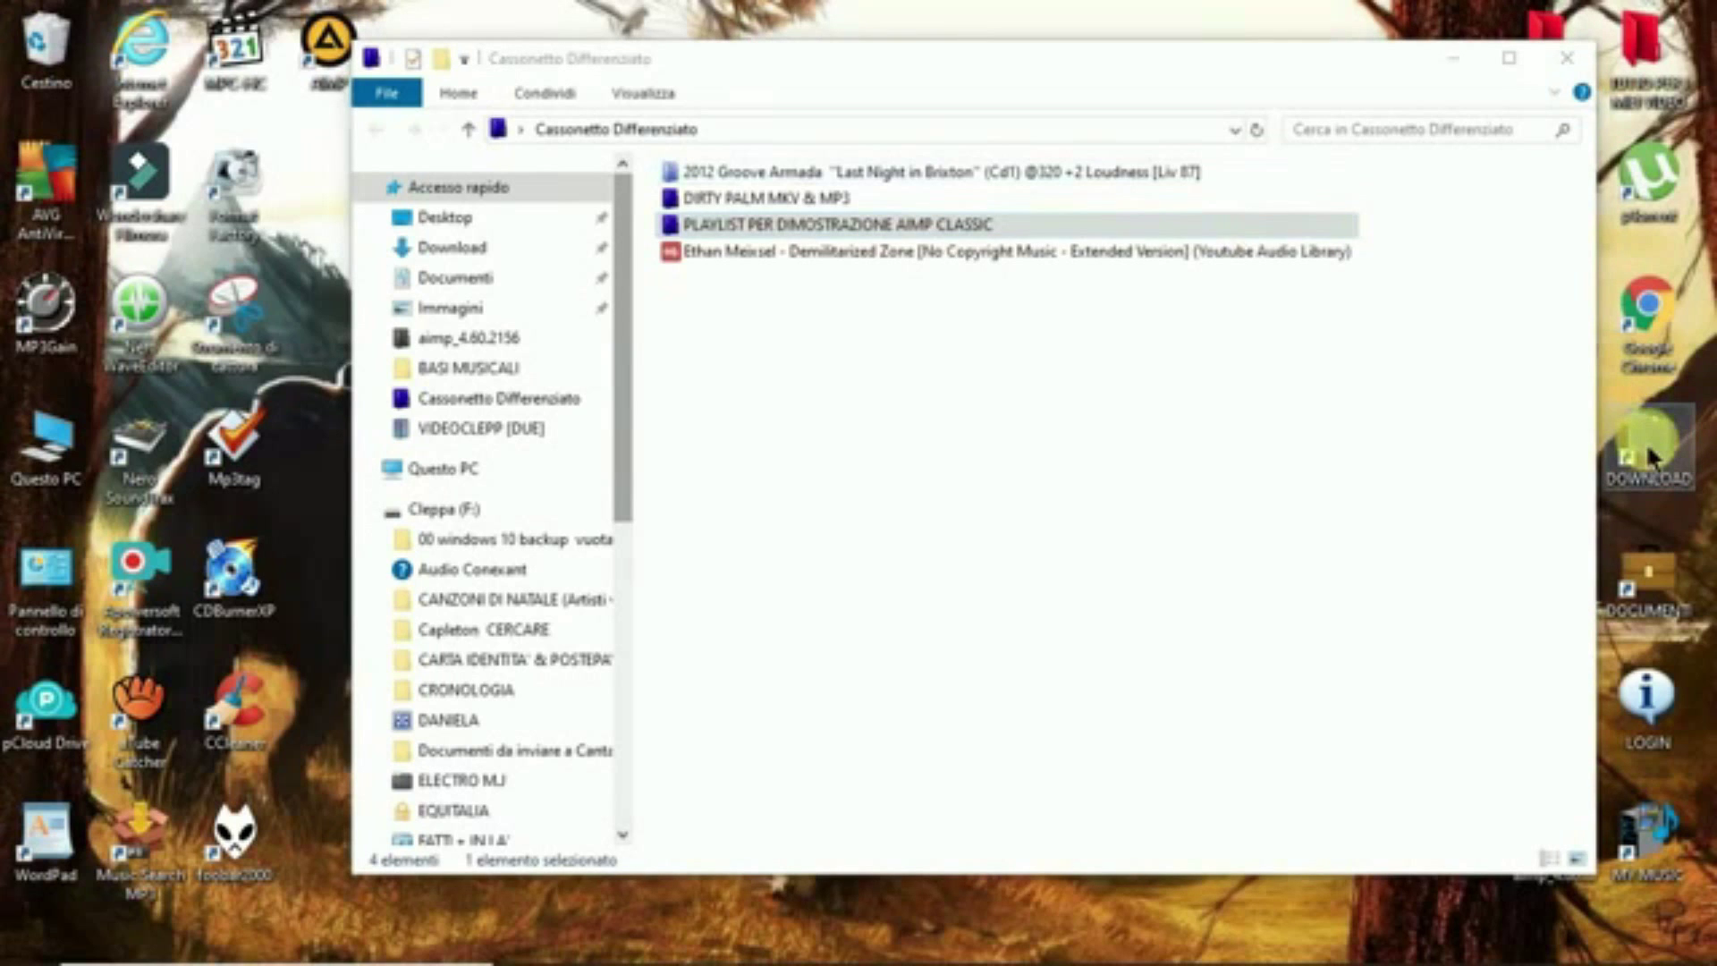
pyautogui.doubleClick(1645, 442)
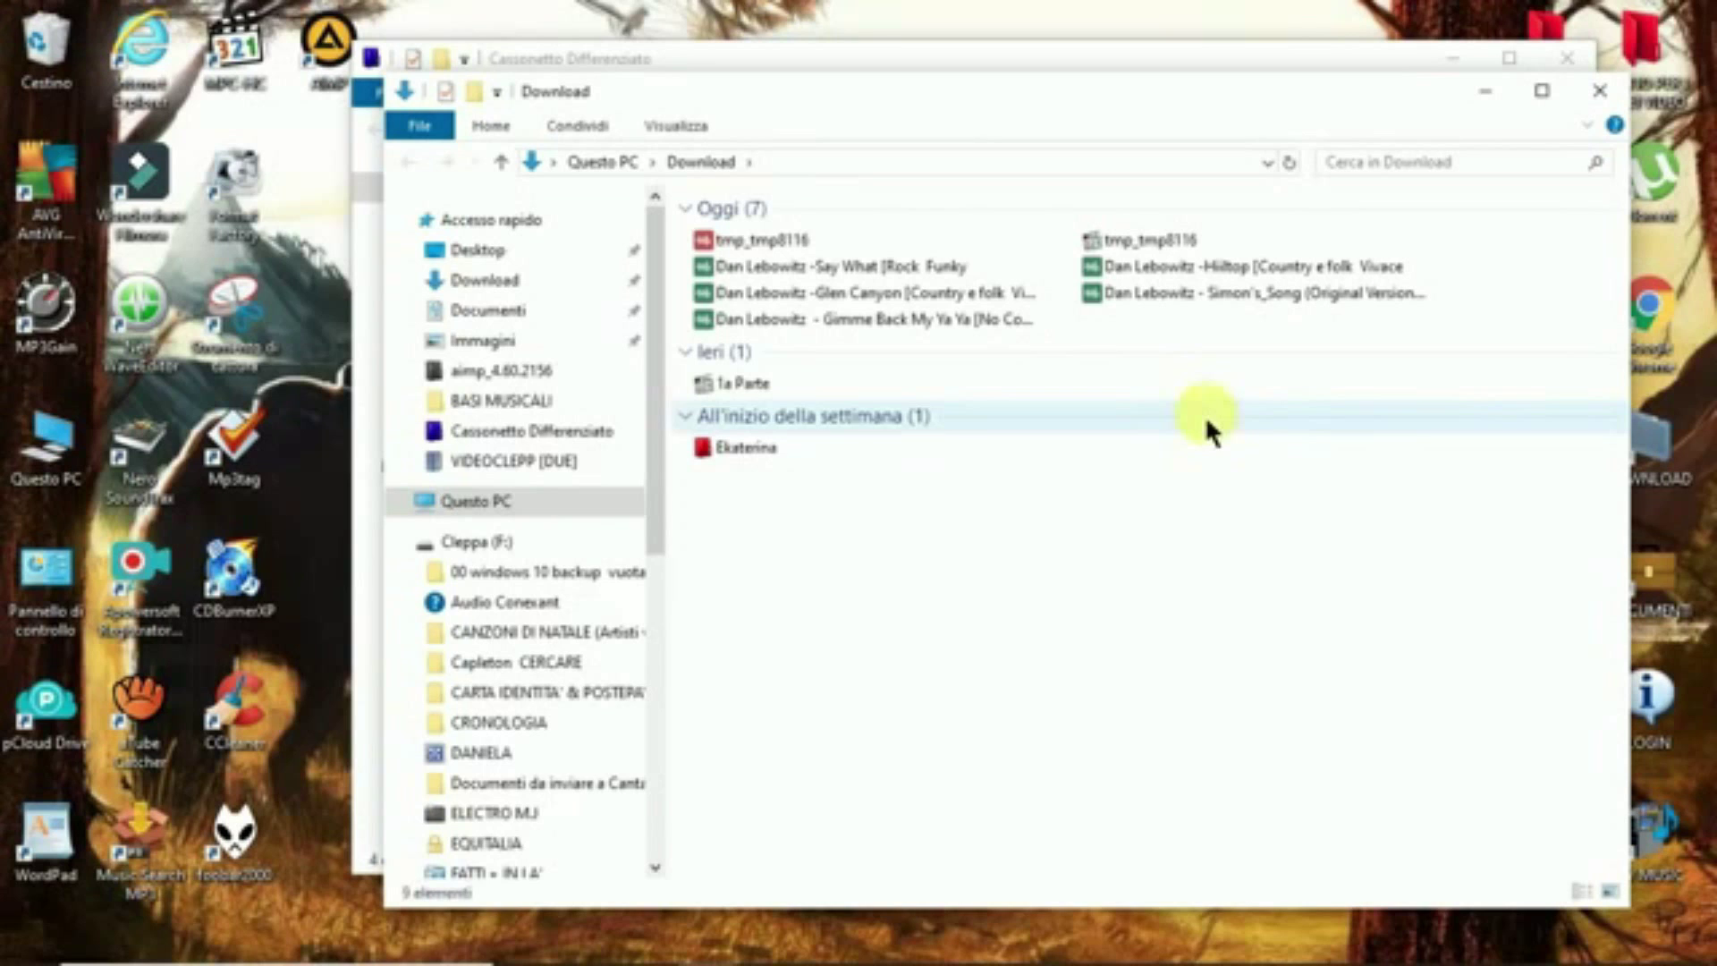
pyautogui.click(786, 268)
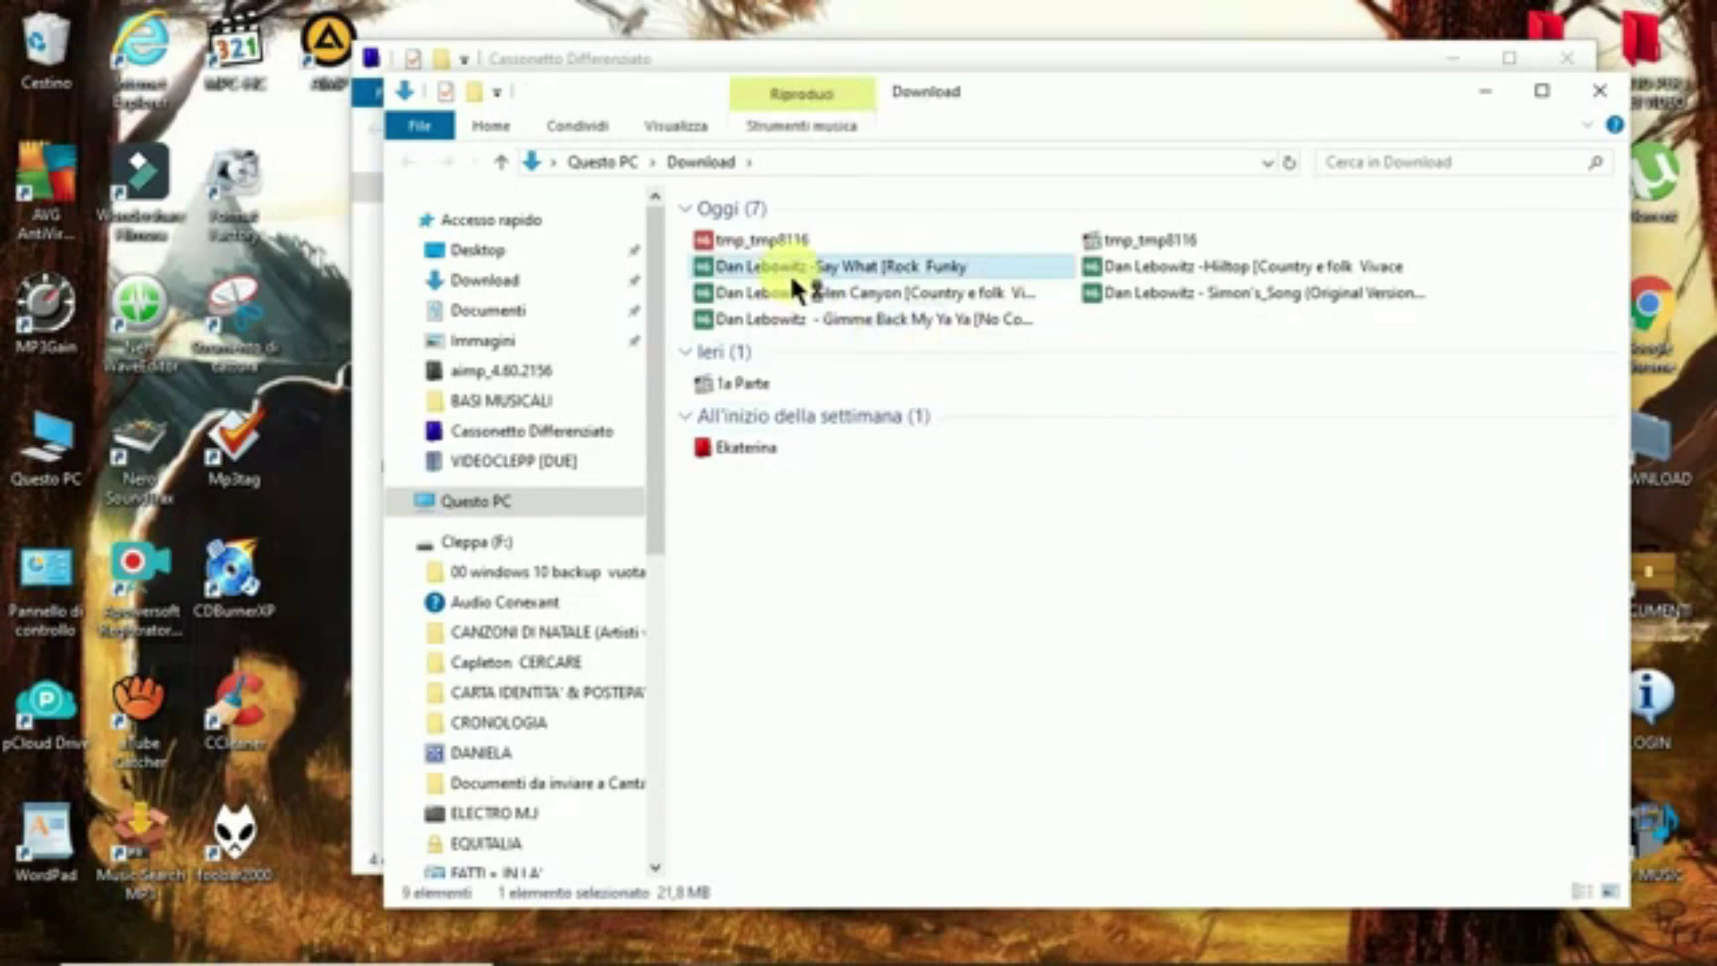
pyautogui.doubleClick(790, 272)
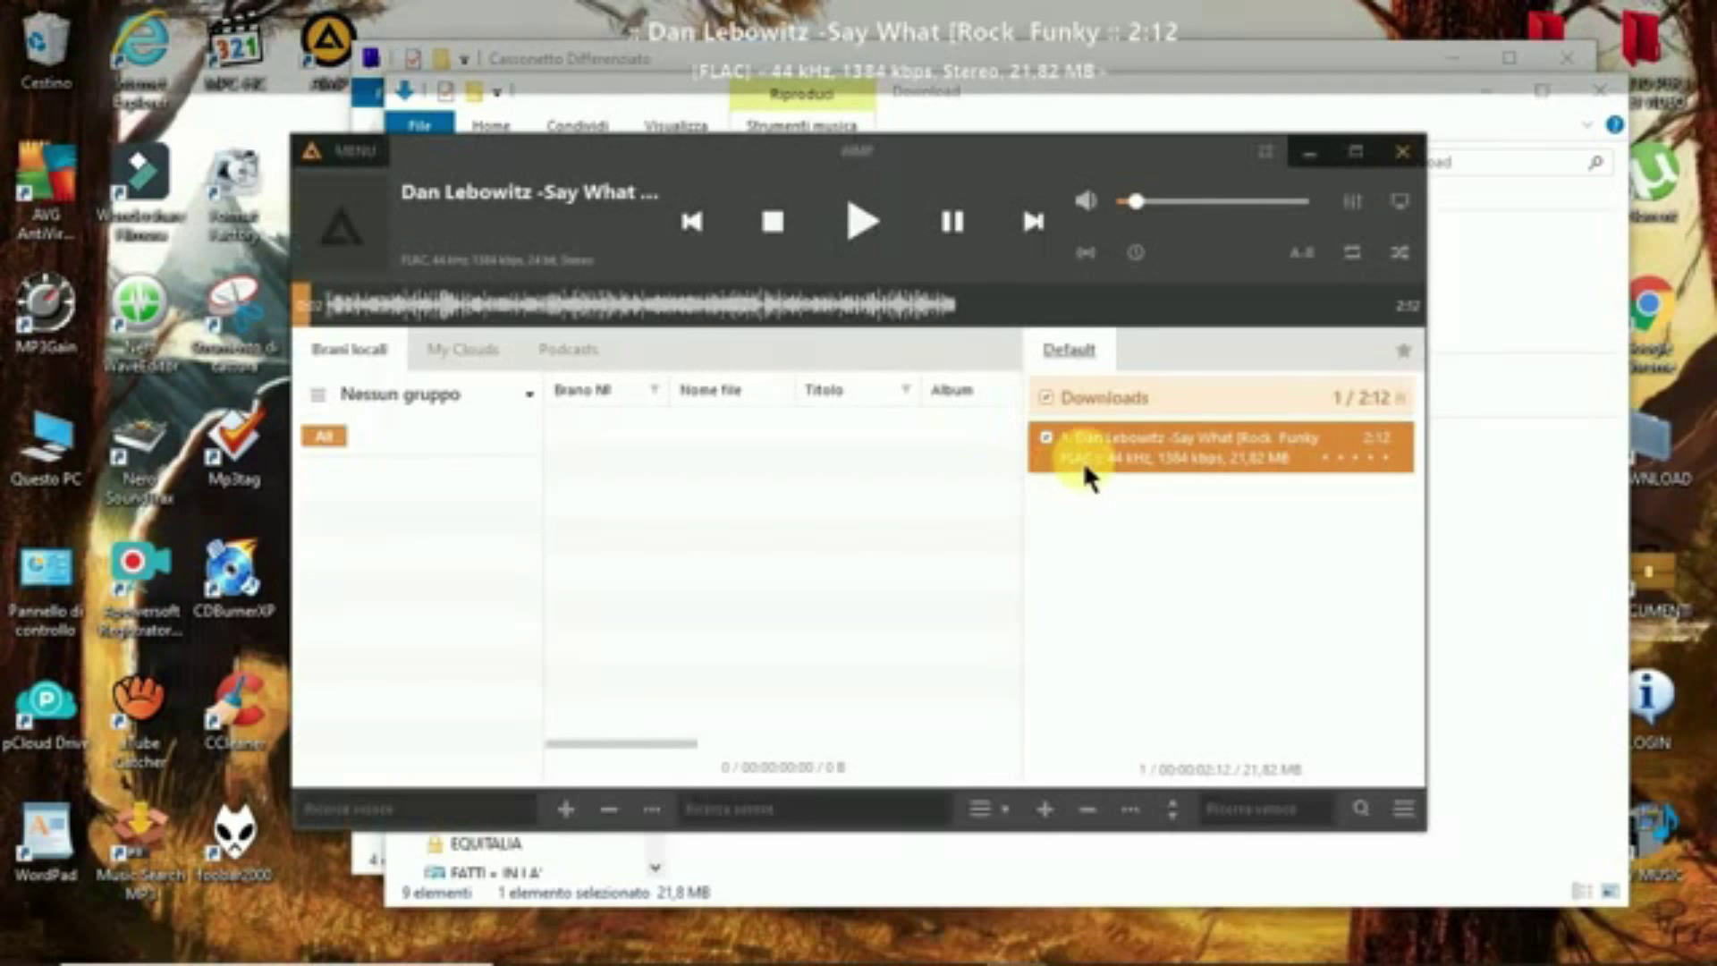
pyautogui.moveTo(1135, 202); pyautogui.dragTo(1167, 224)
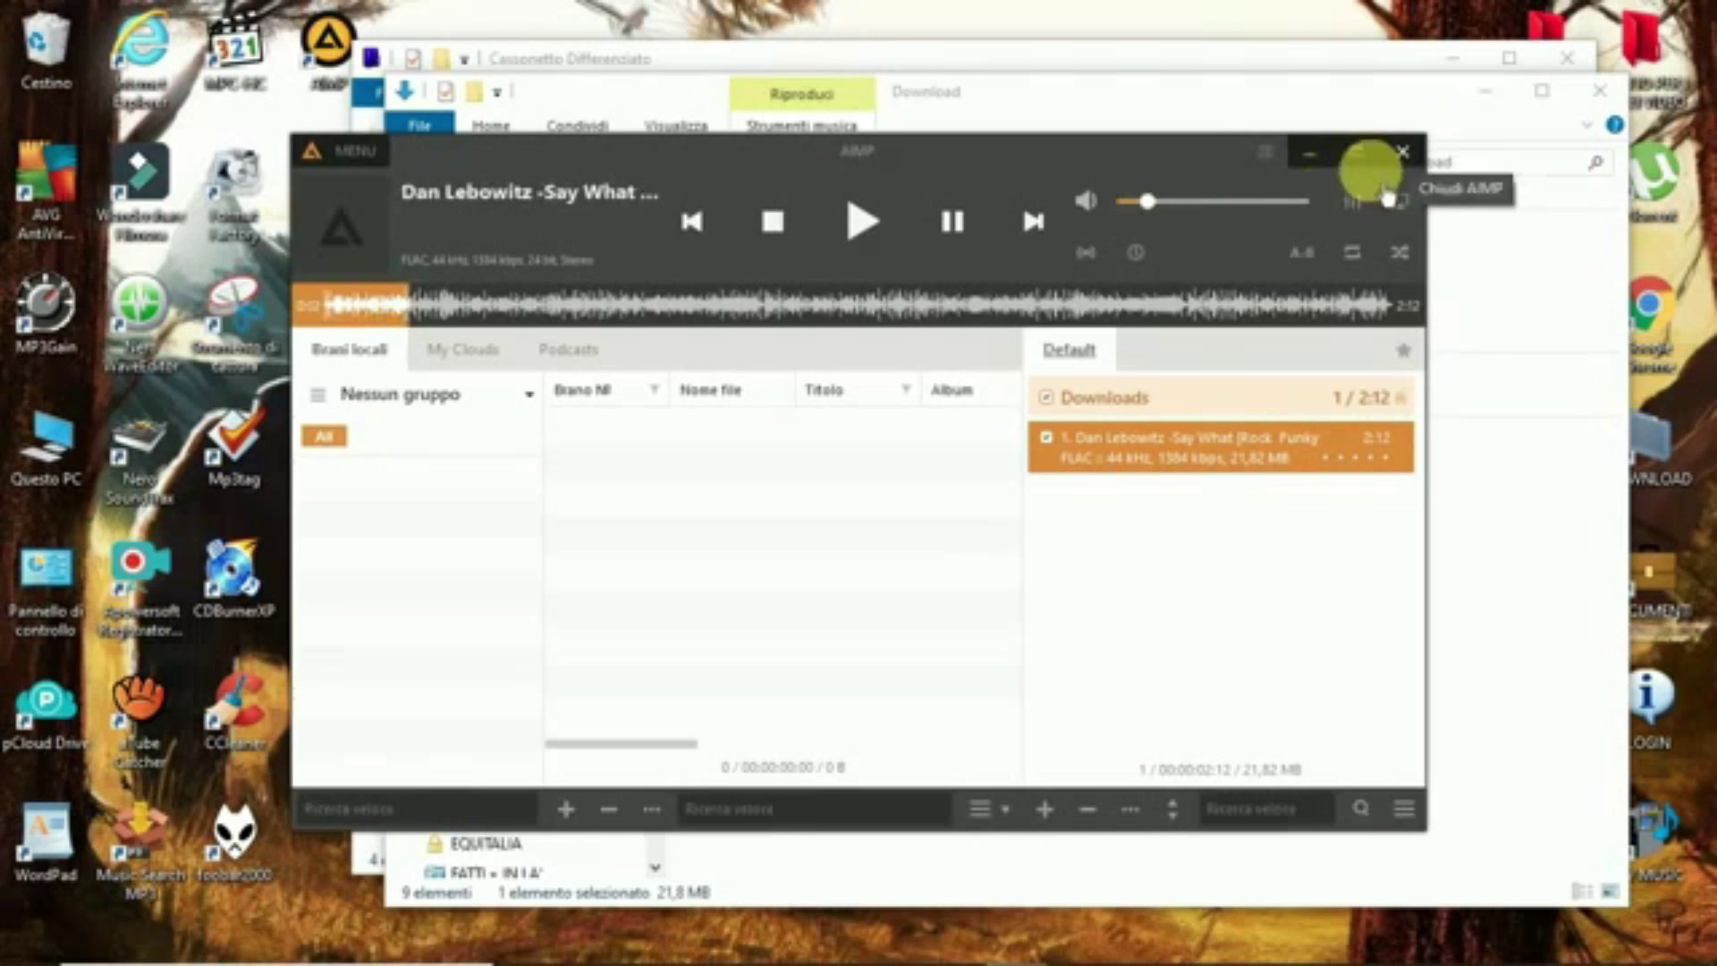
# - Remove everything from the Default playlist and close the player
pyautogui.rightClick(1167, 438)
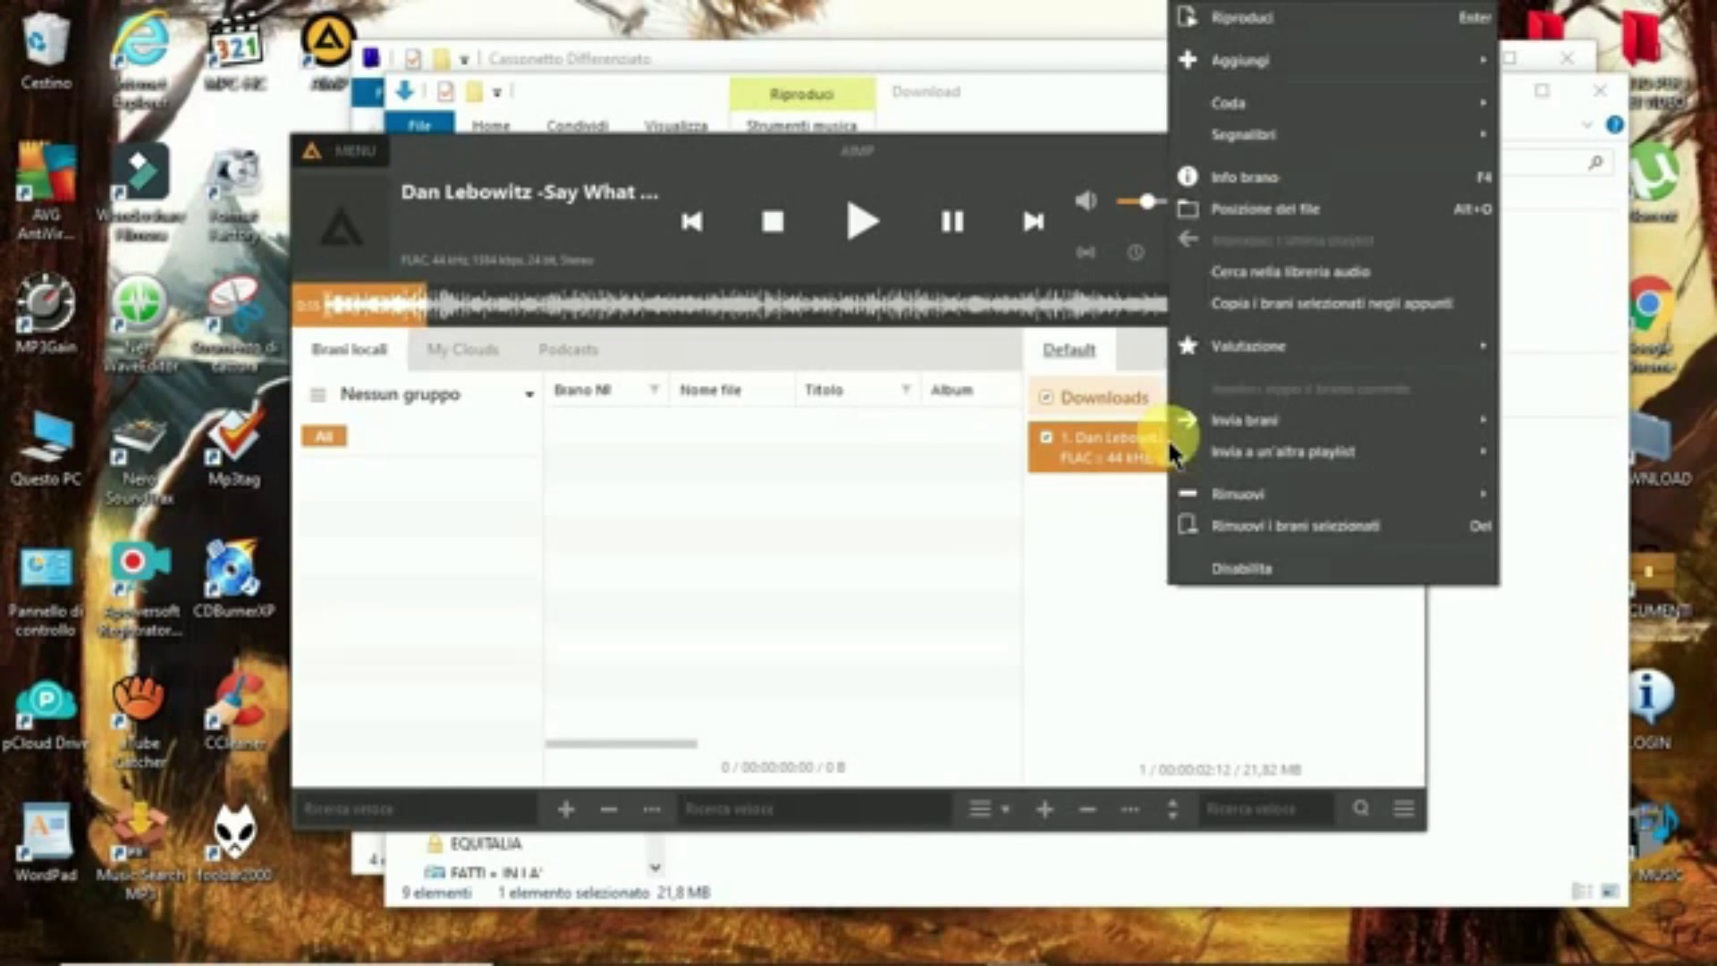
pyautogui.moveTo(1211, 493)
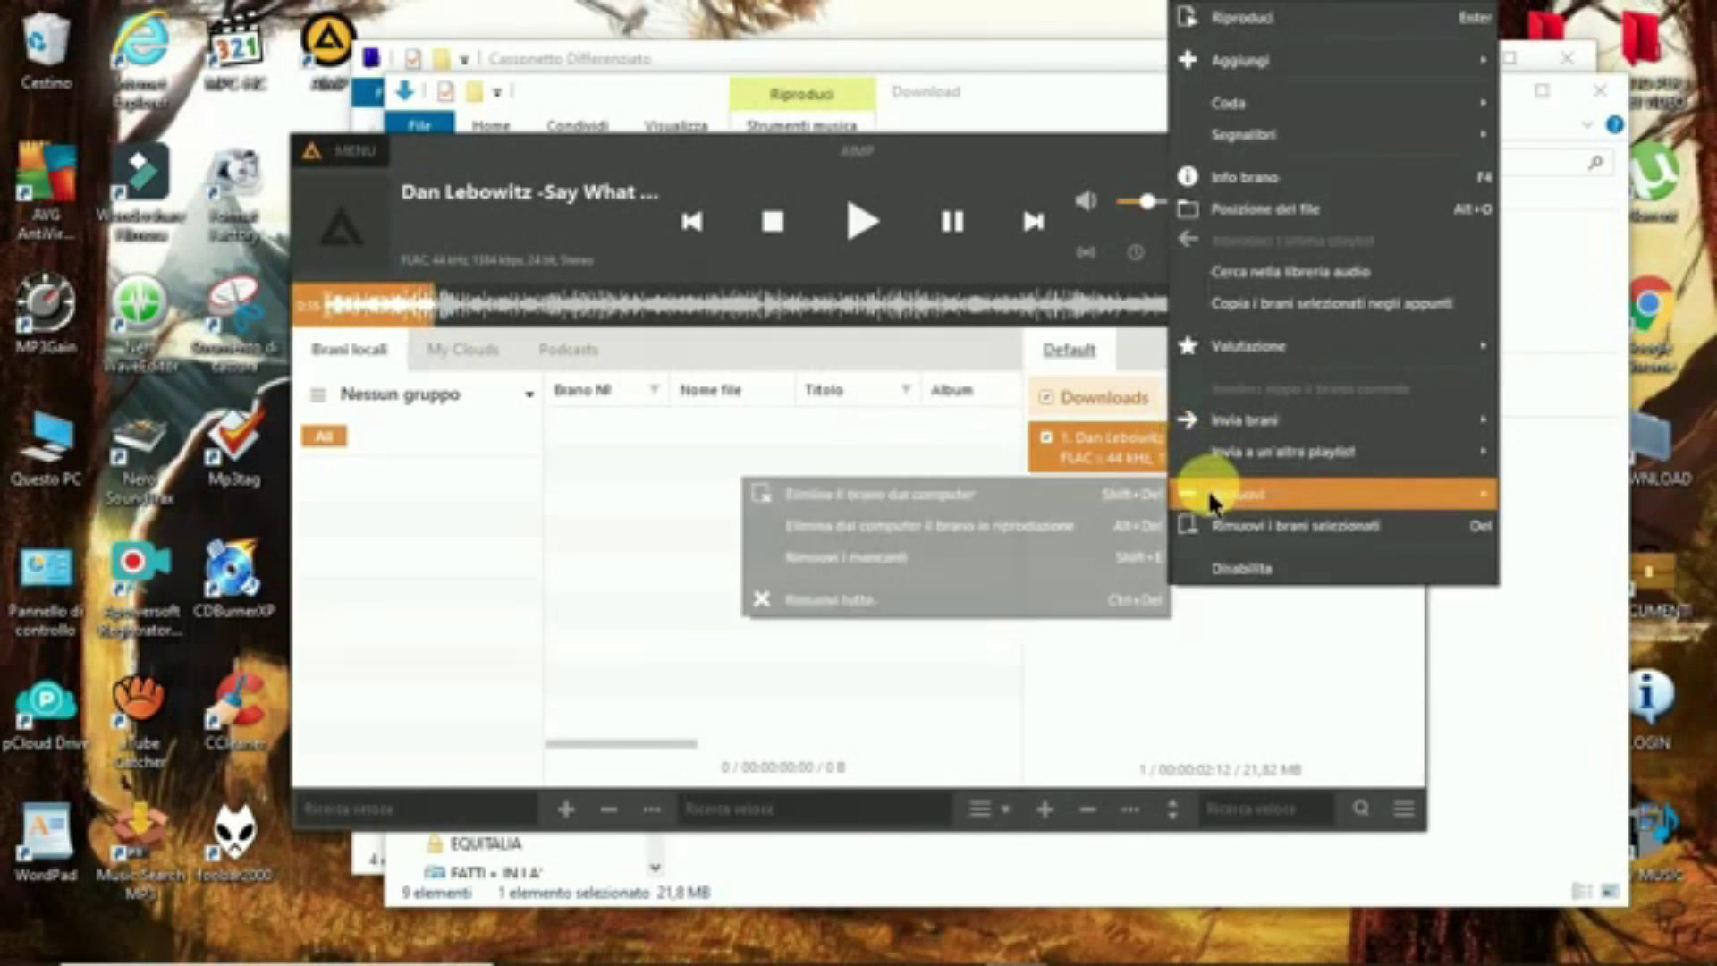
pyautogui.click(1026, 602)
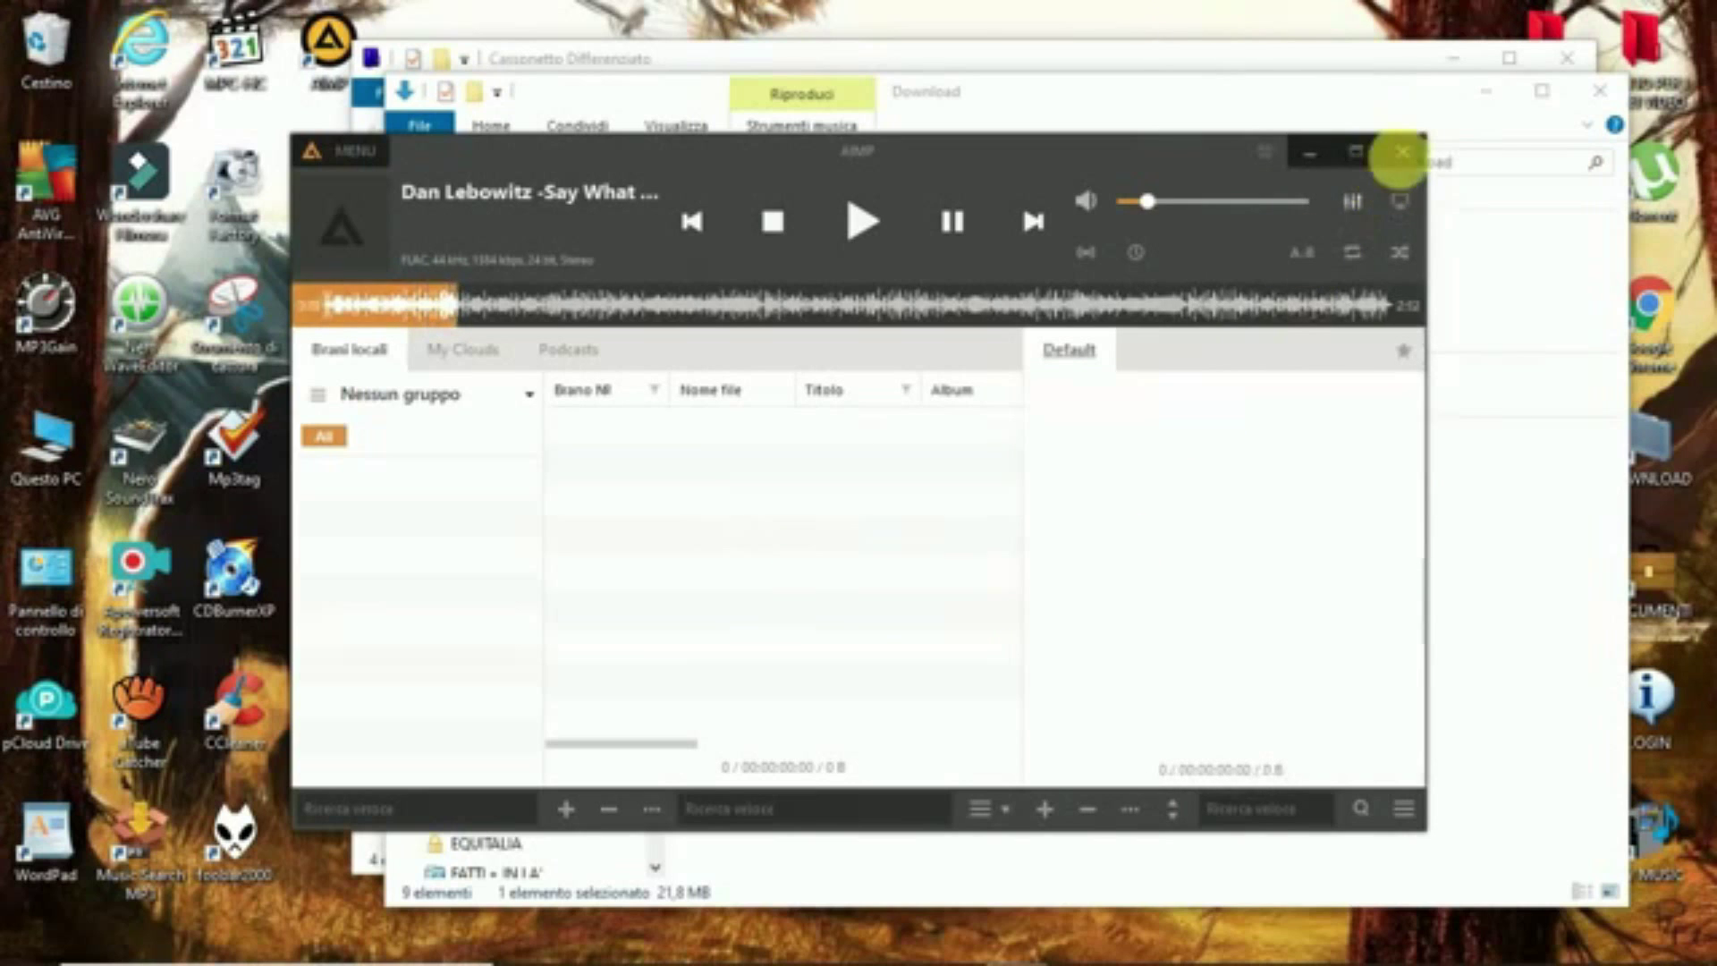
pyautogui.click(1401, 152)
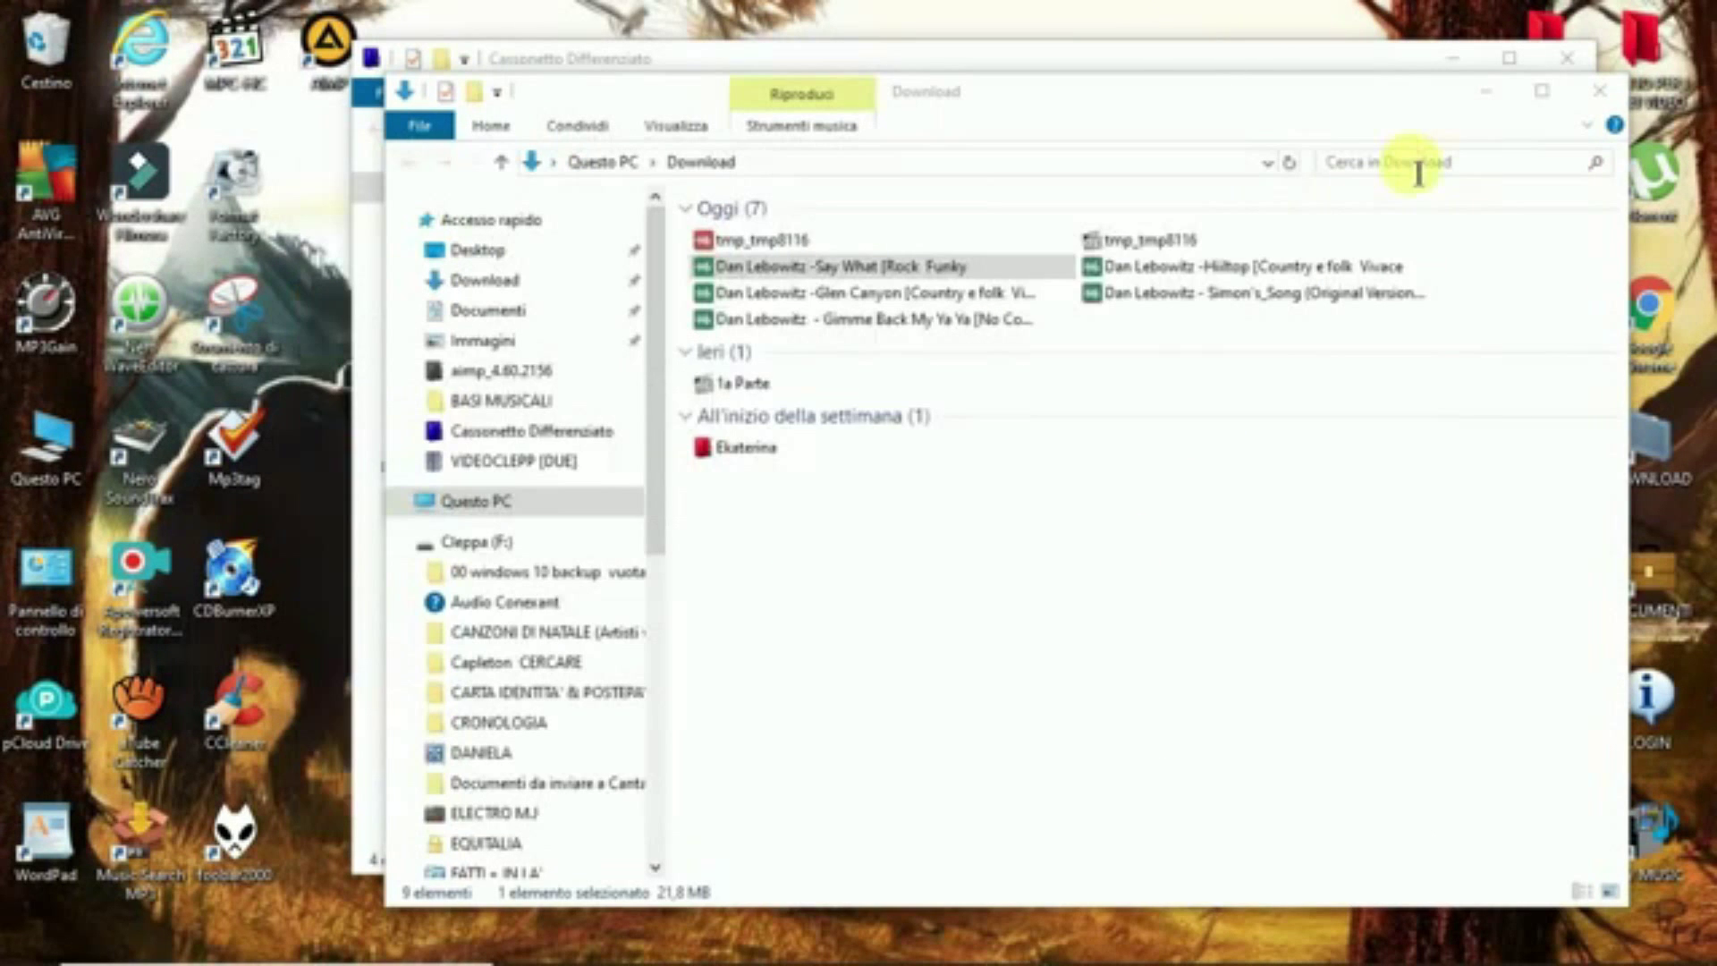
# - Delete the five converted Dan Lebowitz files from the Download folder and close its window
pyautogui.keyDown('ctrl'); pyautogui.click(889, 301); pyautogui.keyUp('ctrl')
pyautogui.keyDown('ctrl'); pyautogui.click(898, 318); pyautogui.keyUp('ctrl')
pyautogui.keyDown('ctrl'); pyautogui.click(1118, 293); pyautogui.keyUp('ctrl')
pyautogui.keyDown('ctrl'); pyautogui.click(1115, 268); pyautogui.keyUp('ctrl')
pyautogui.press('Delete')
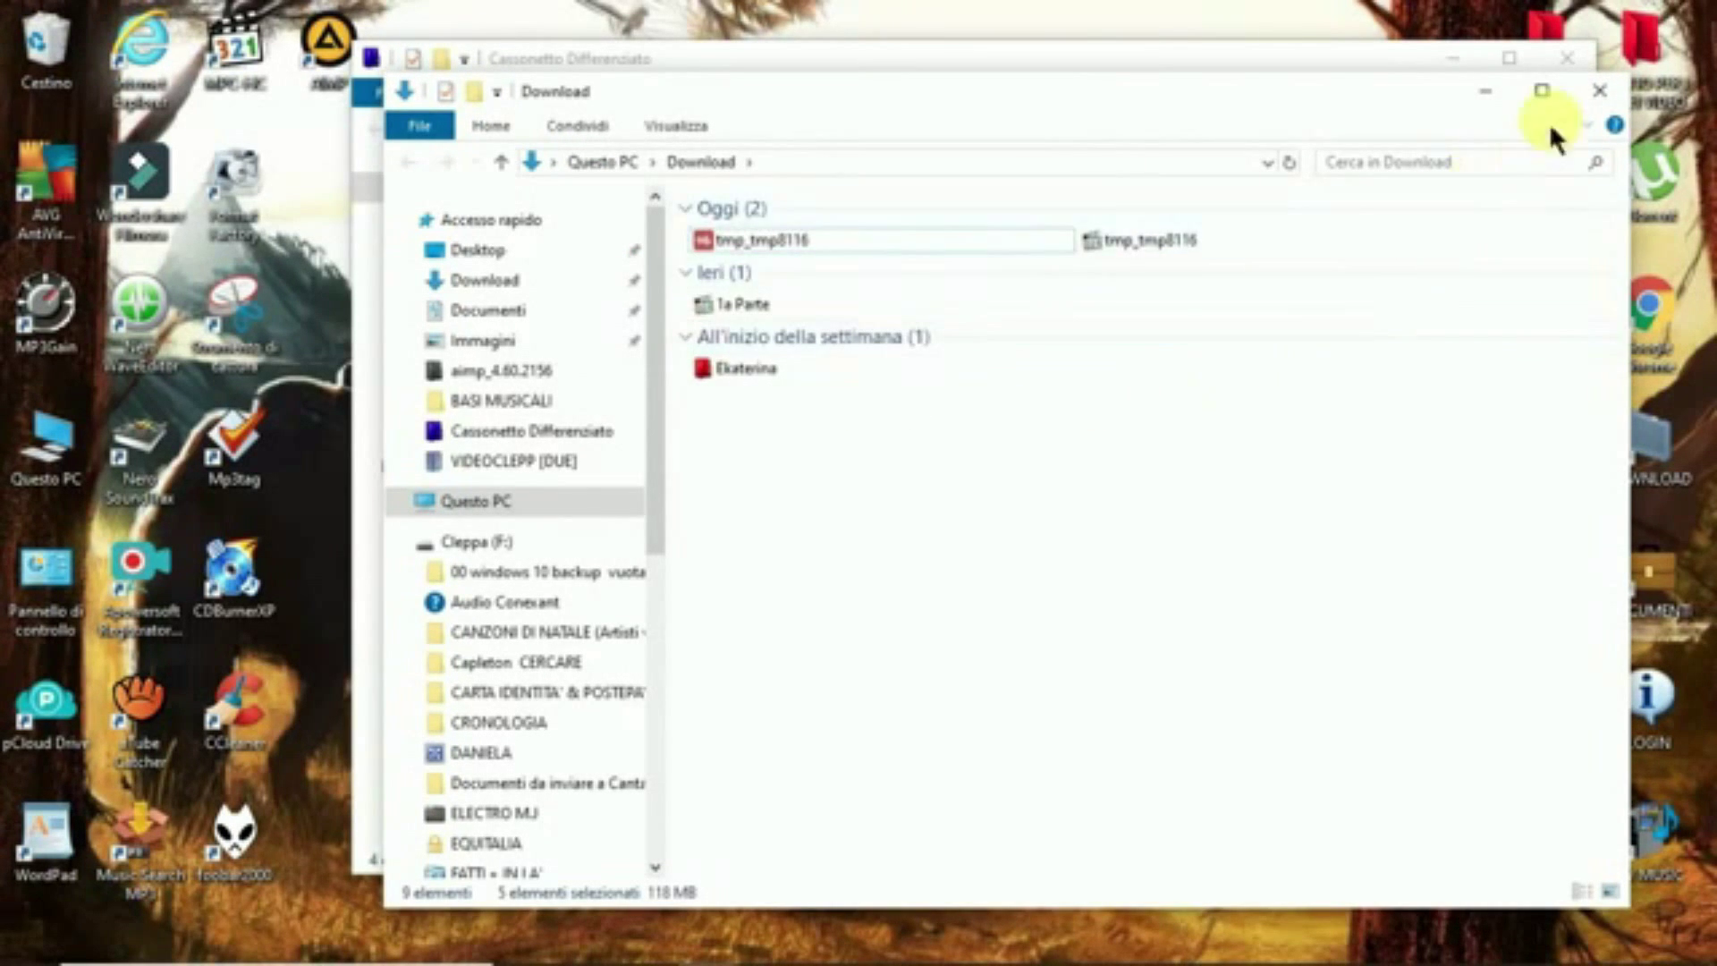
pyautogui.click(1592, 90)
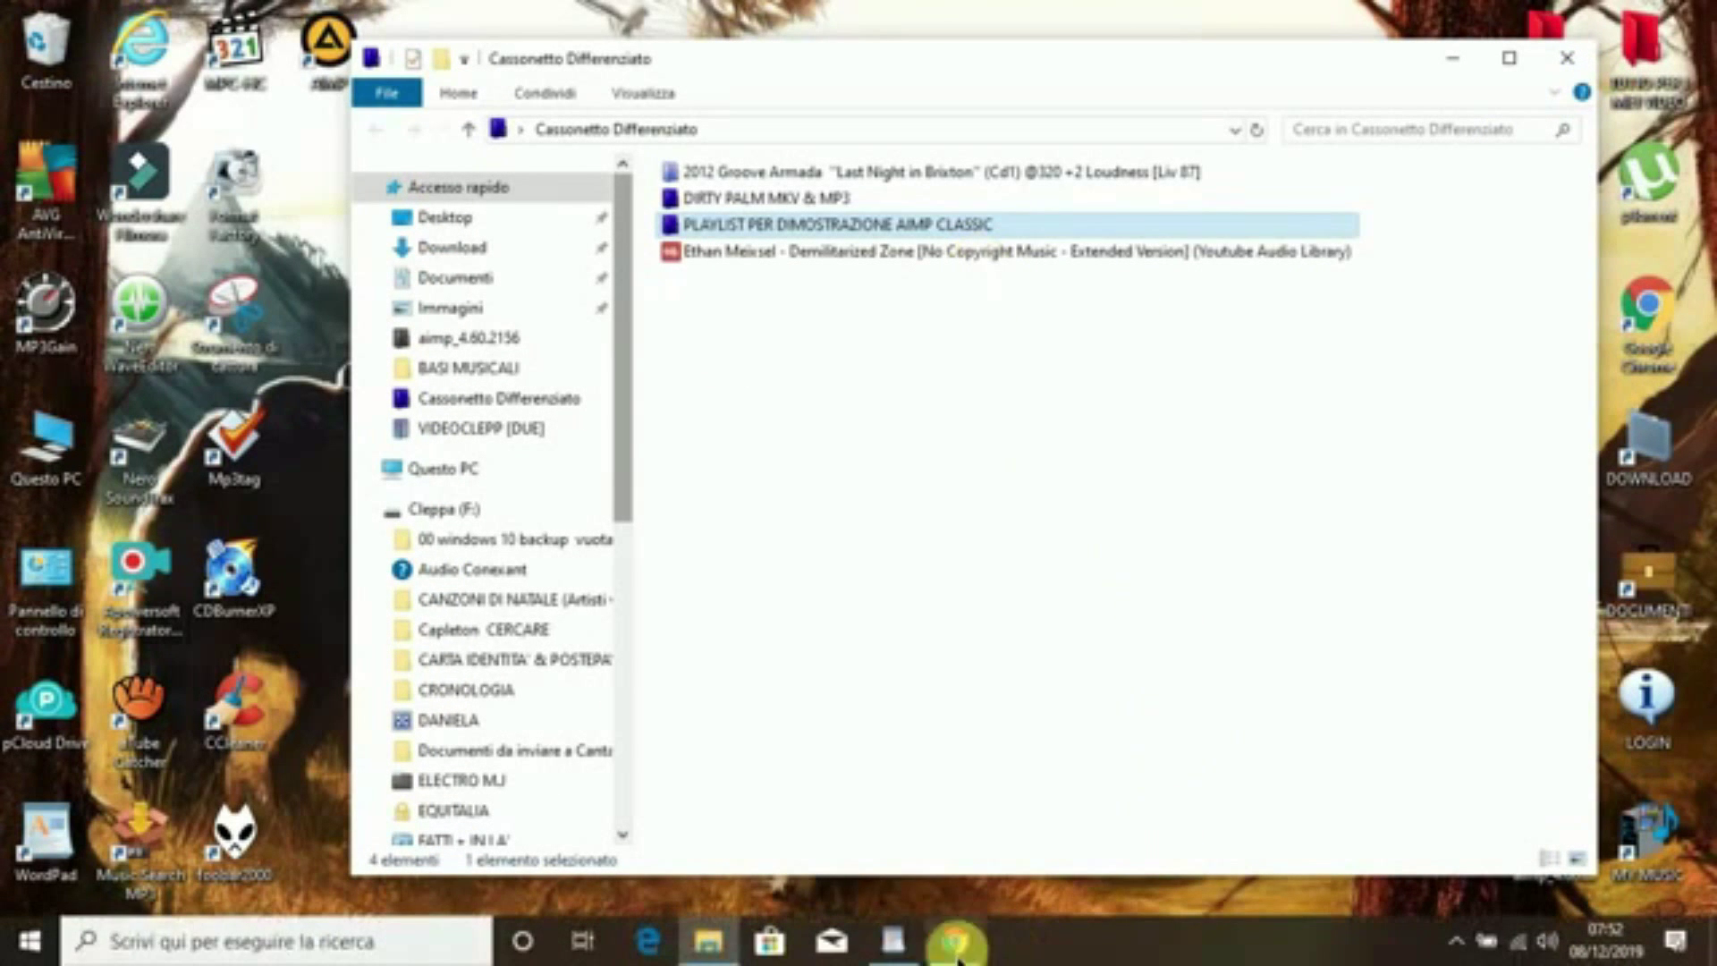
# - Switch to the WordPad document and open its aimp.ru link for downloading themes and additional components
pyautogui.click(894, 941)
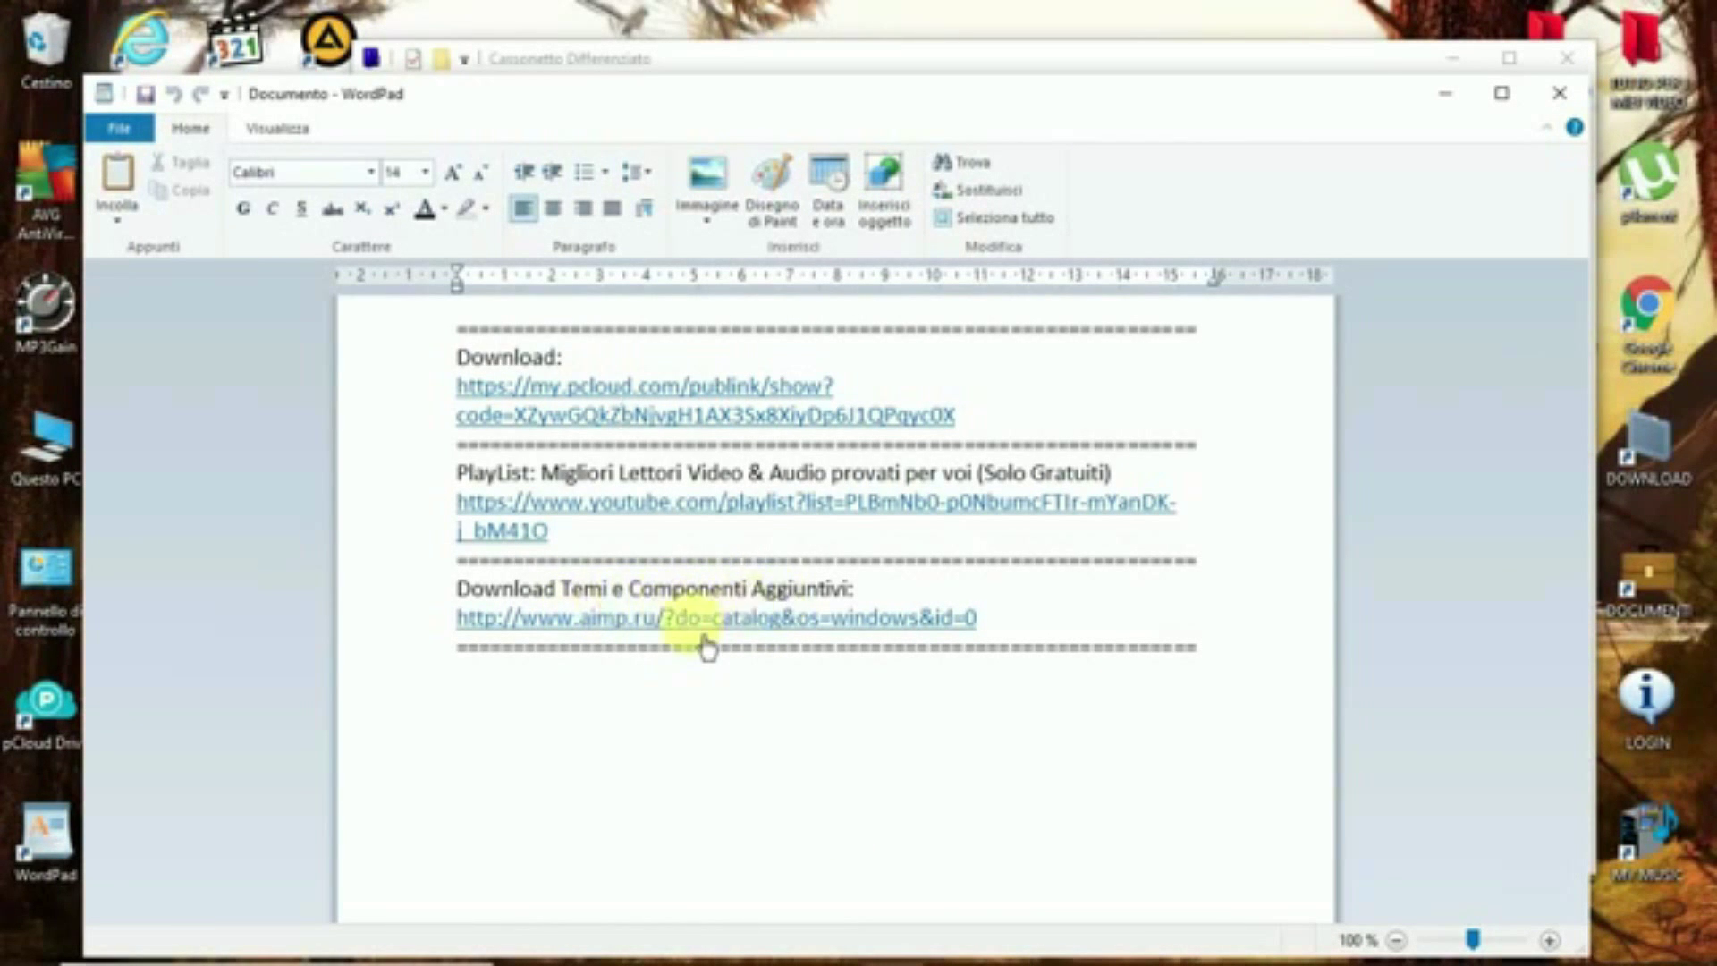
pyautogui.click(702, 626)
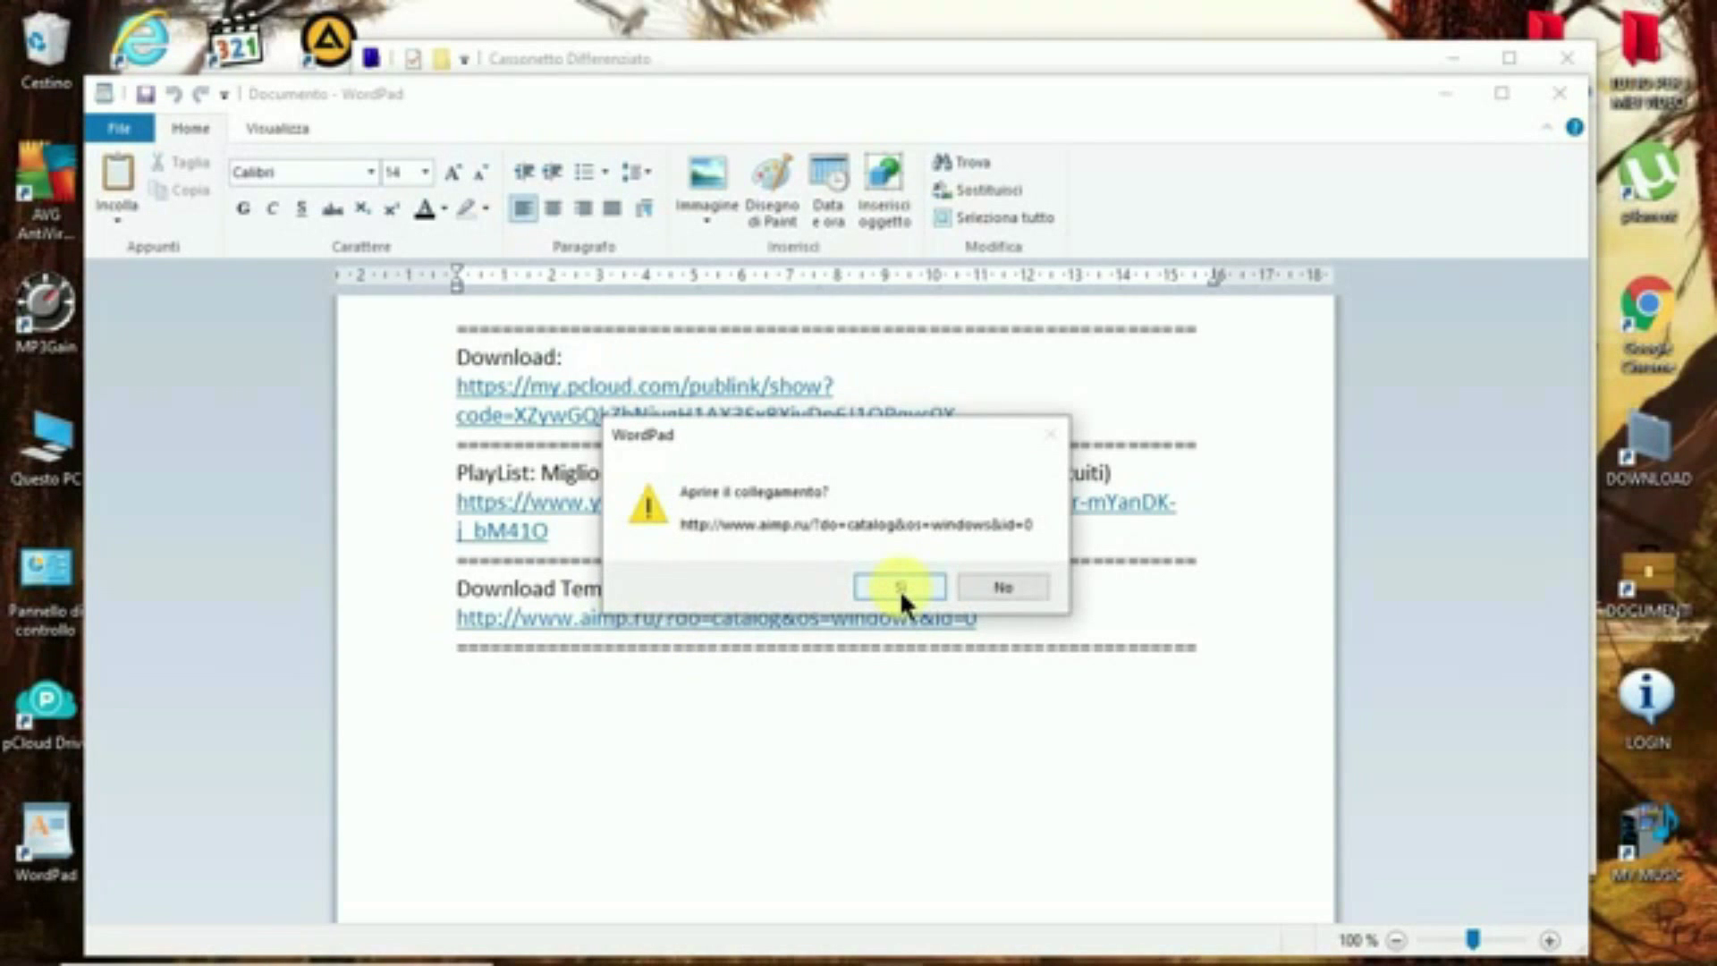
pyautogui.click(900, 587)
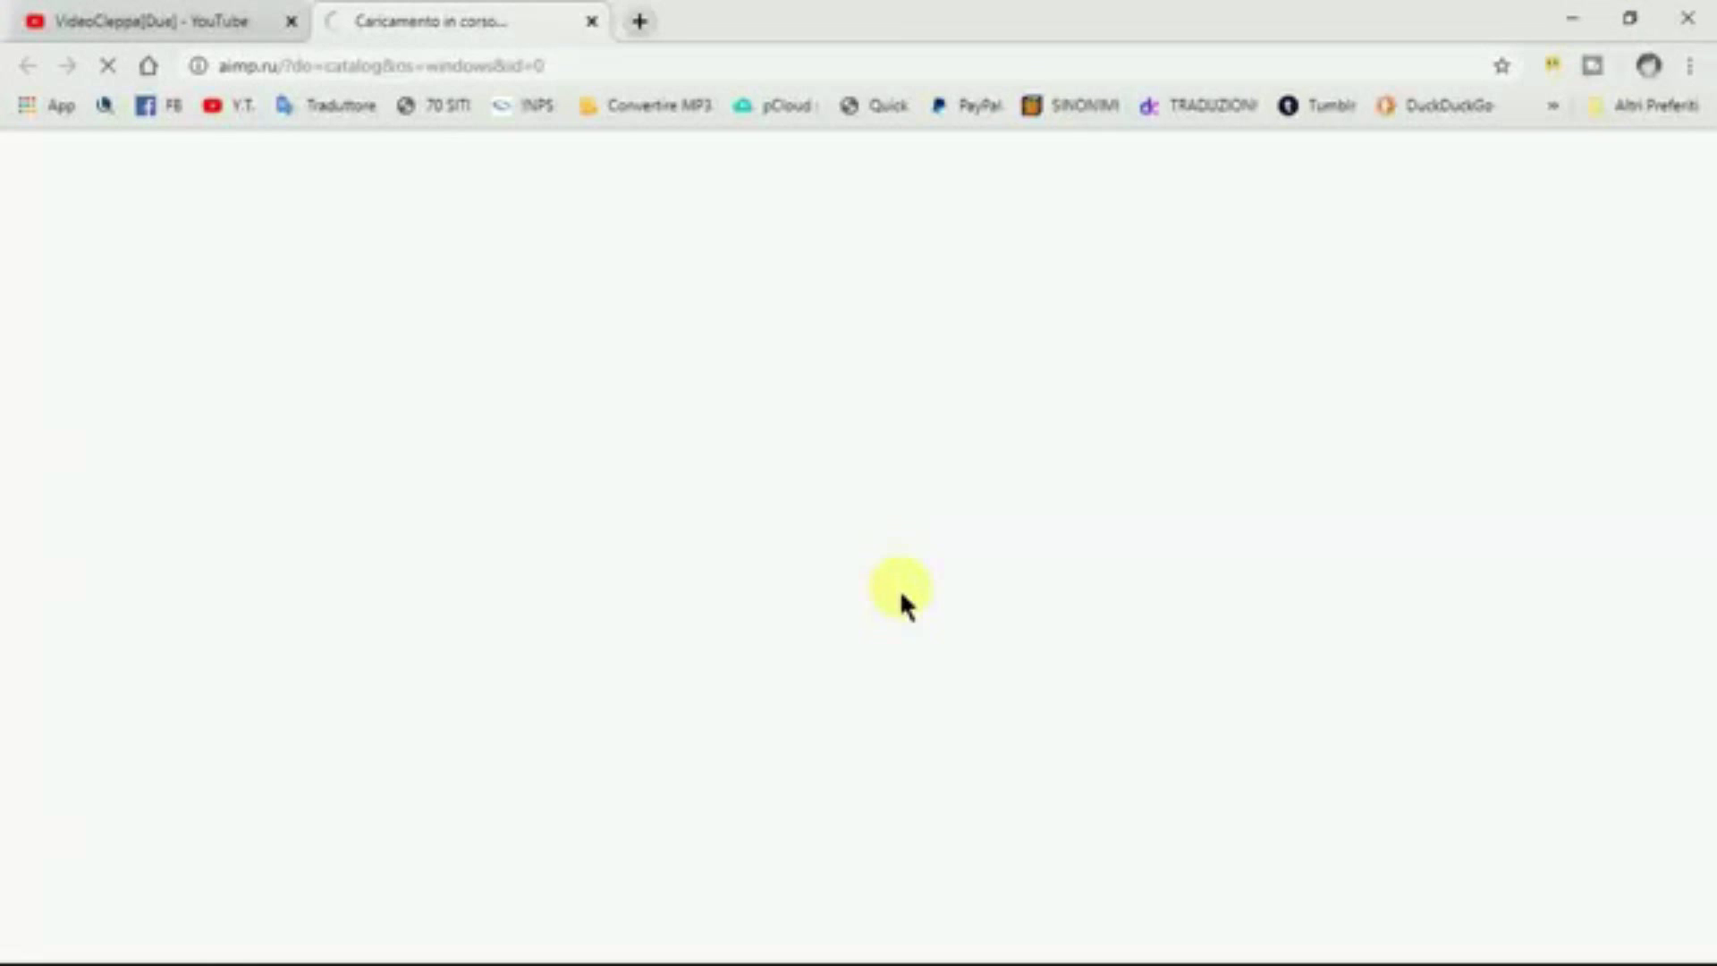
# - Browse the skins listed on the first and third pages of the AIMP add-on catalog
pyautogui.scroll(-3, 900, 590)
pyautogui.scroll(-4, 901, 597)
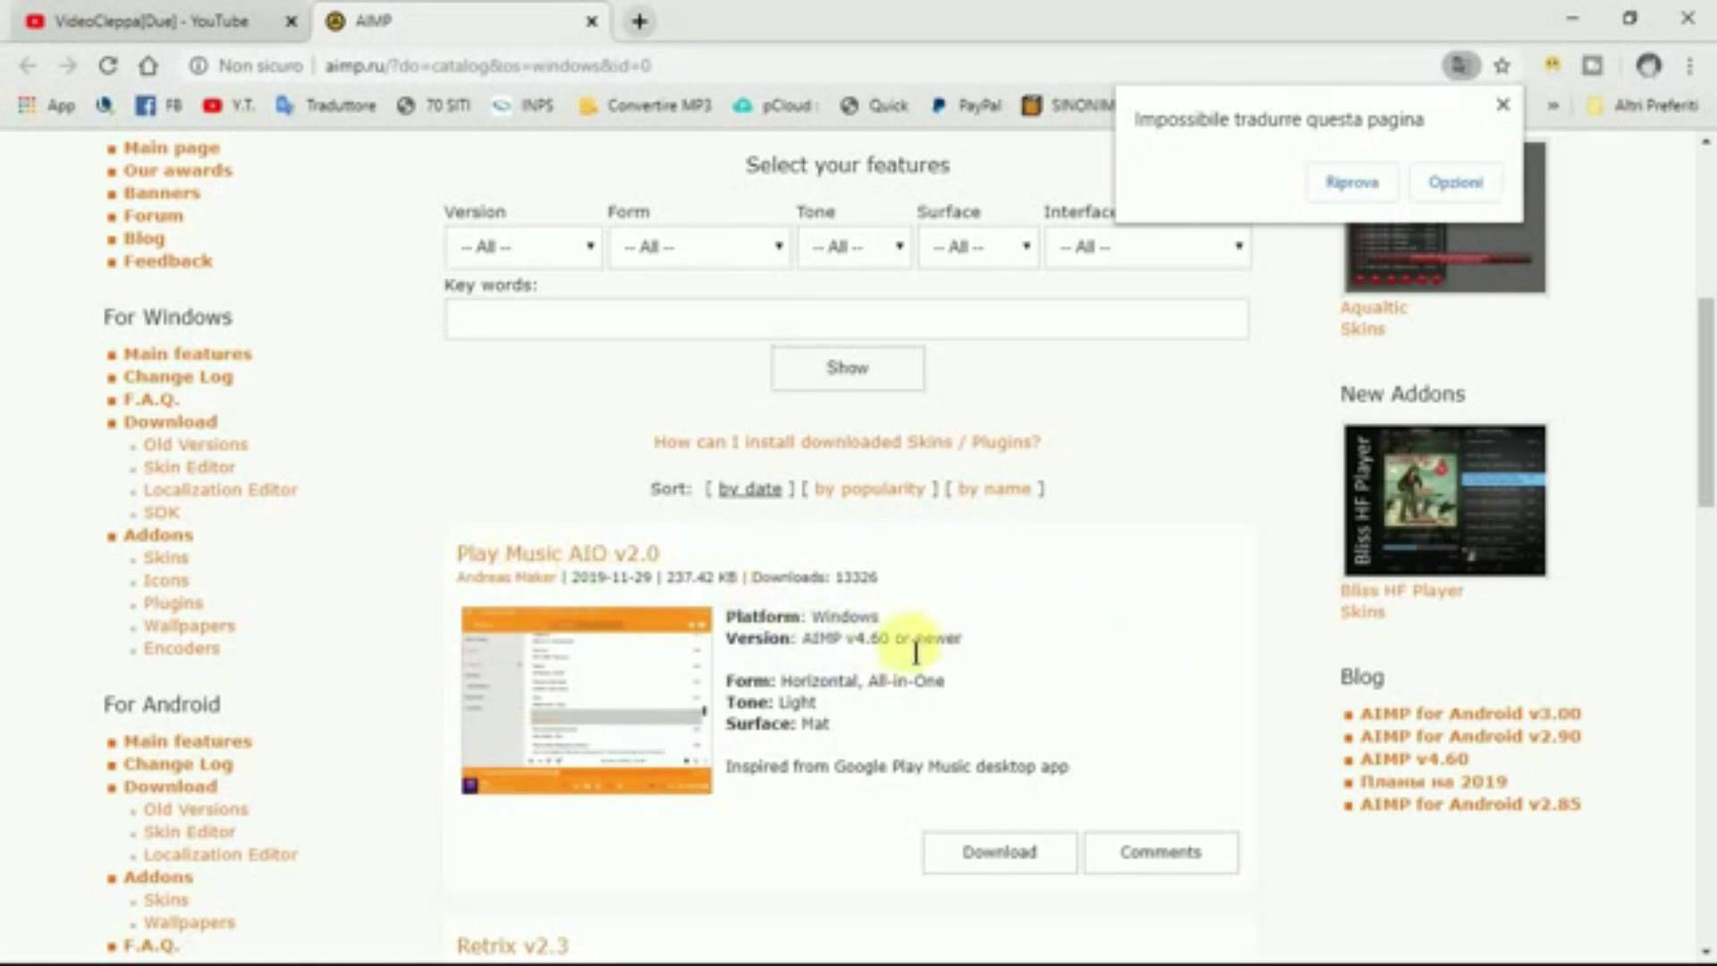
pyautogui.scroll(-5, 850, 635)
pyautogui.scroll(-5, 794, 615)
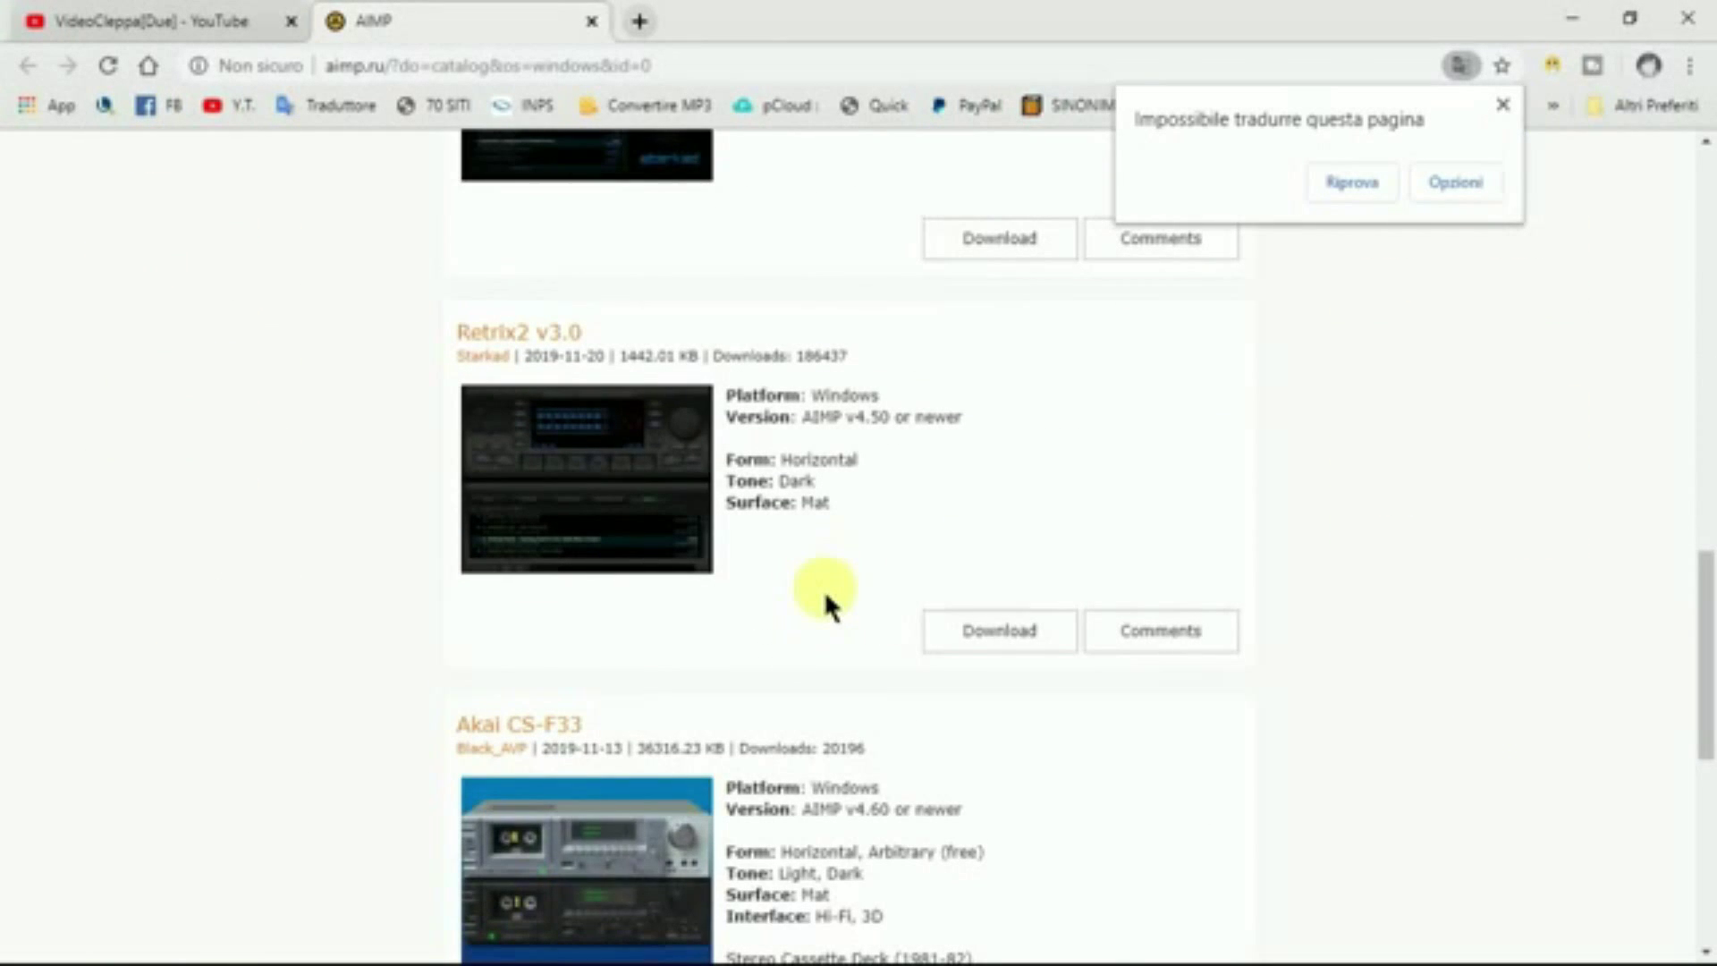
pyautogui.scroll(-3, 827, 594)
pyautogui.scroll(3, 849, 583)
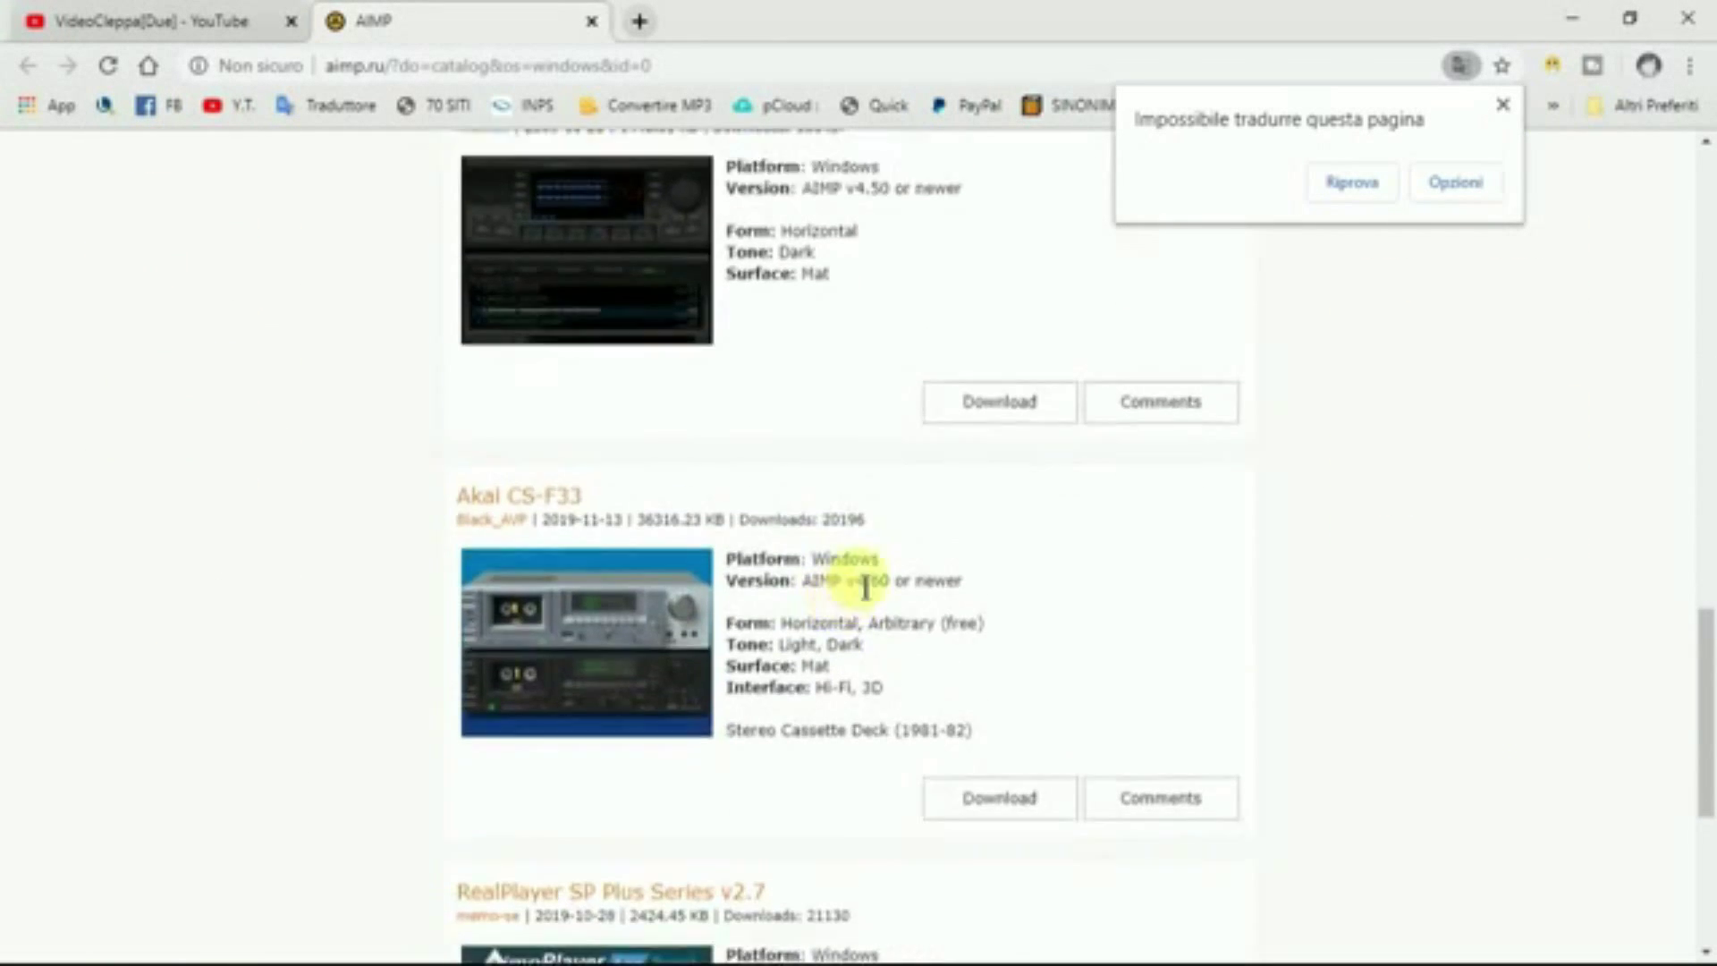
pyautogui.scroll(-6, 864, 585)
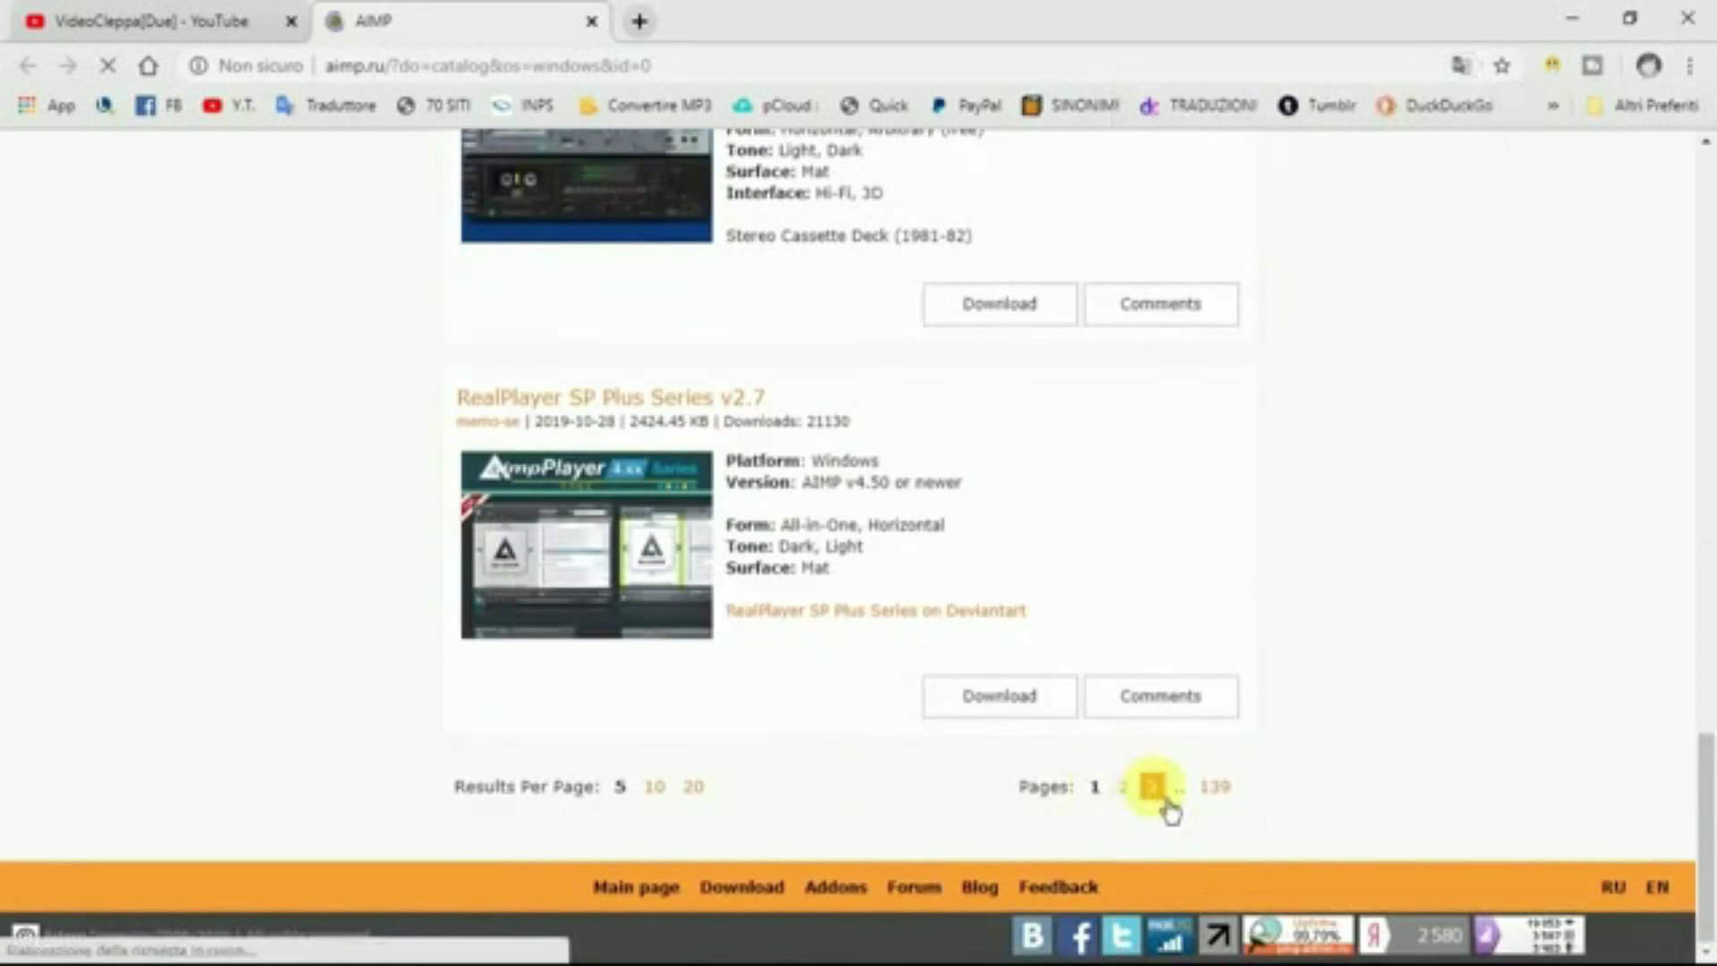
pyautogui.click(1154, 786)
pyautogui.scroll(-15, 798, 734)
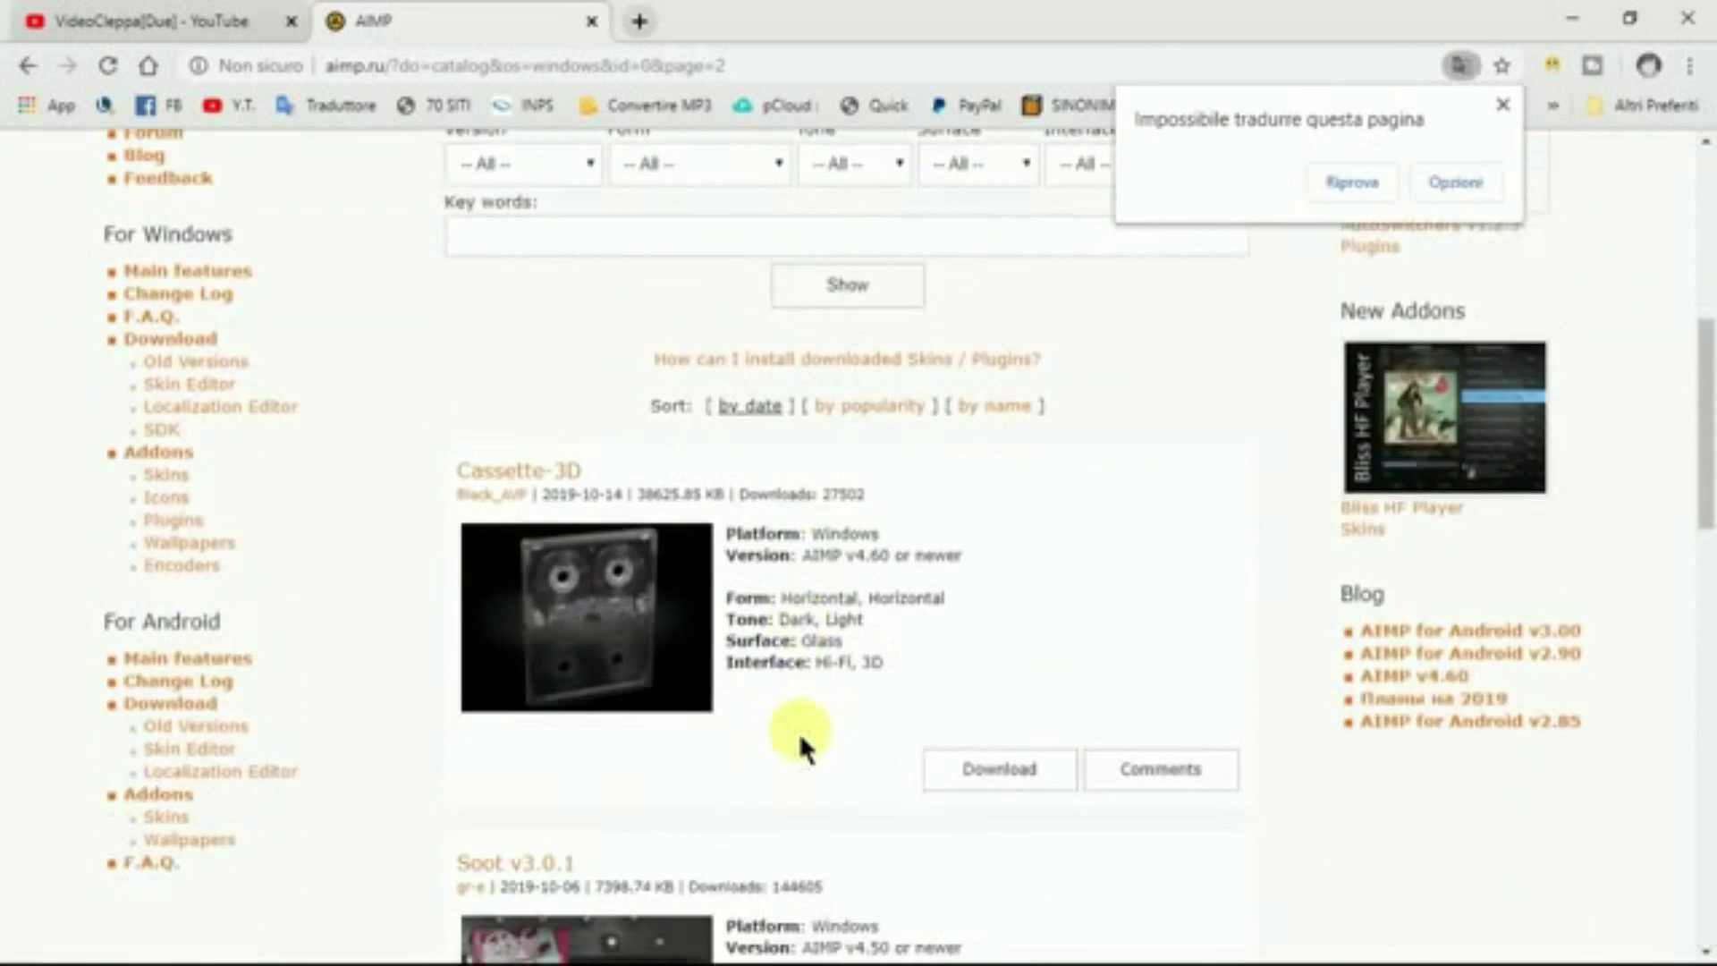
pyautogui.scroll(-5, 799, 732)
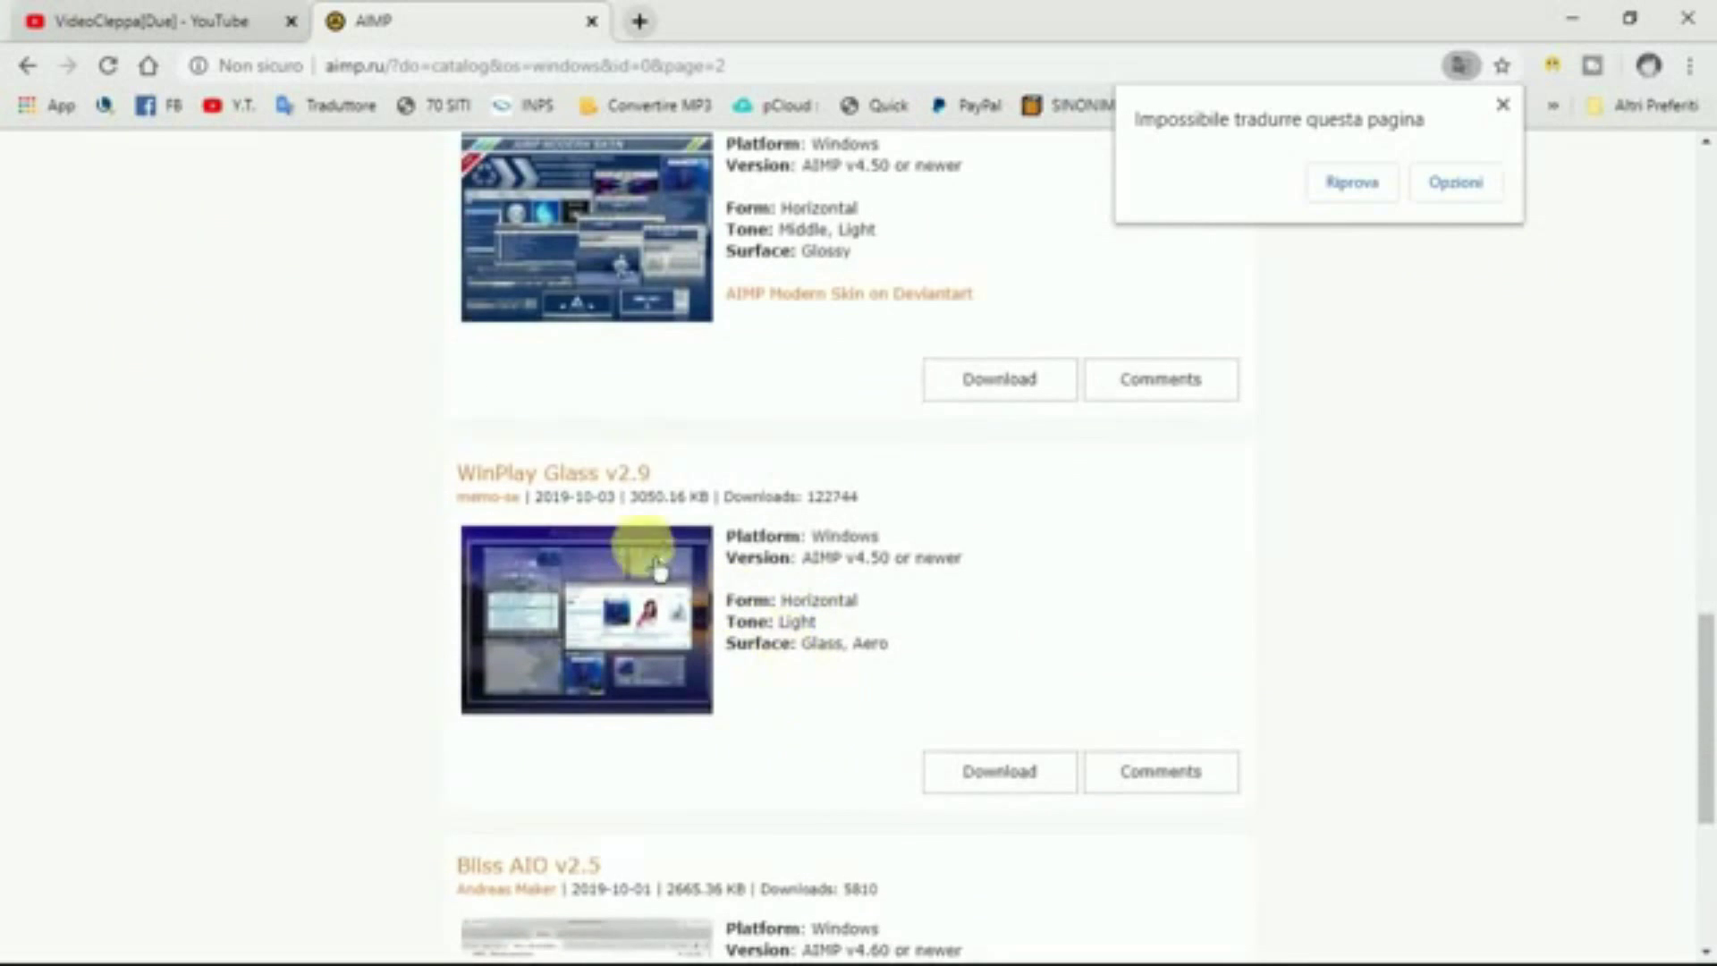
# - Download the WinPlay Glass v2.9 skin and clear the browser, document and folder windows off the desktop
pyautogui.click(1019, 787)
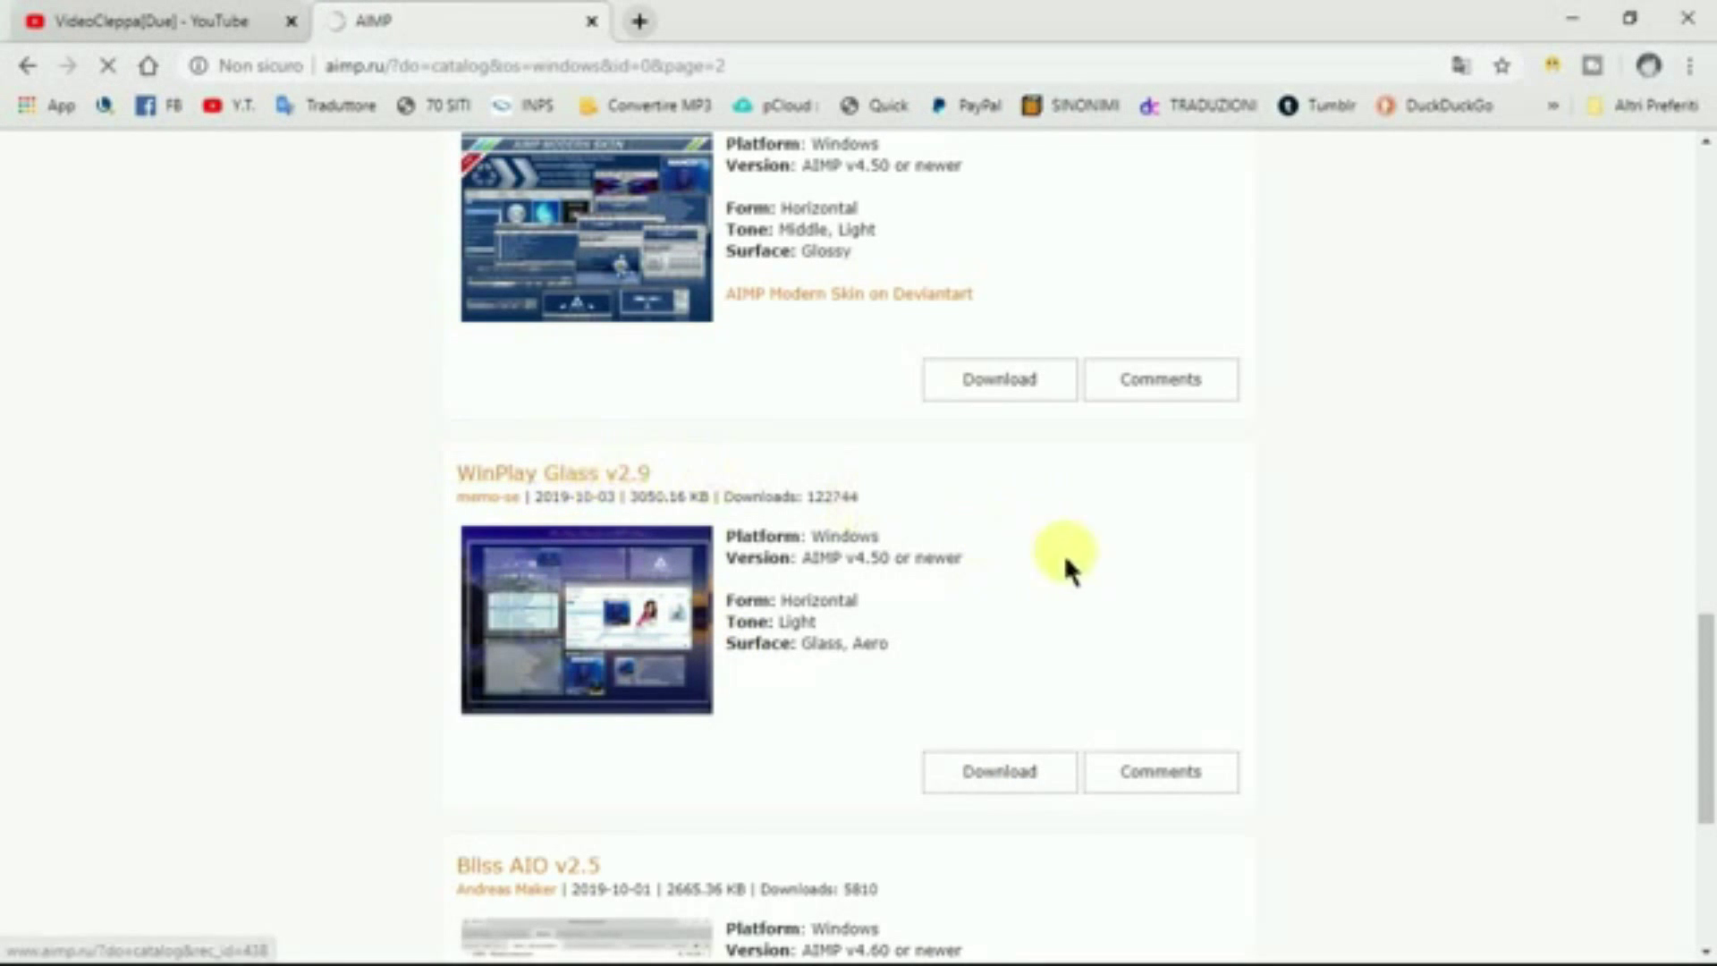
pyautogui.click(1020, 796)
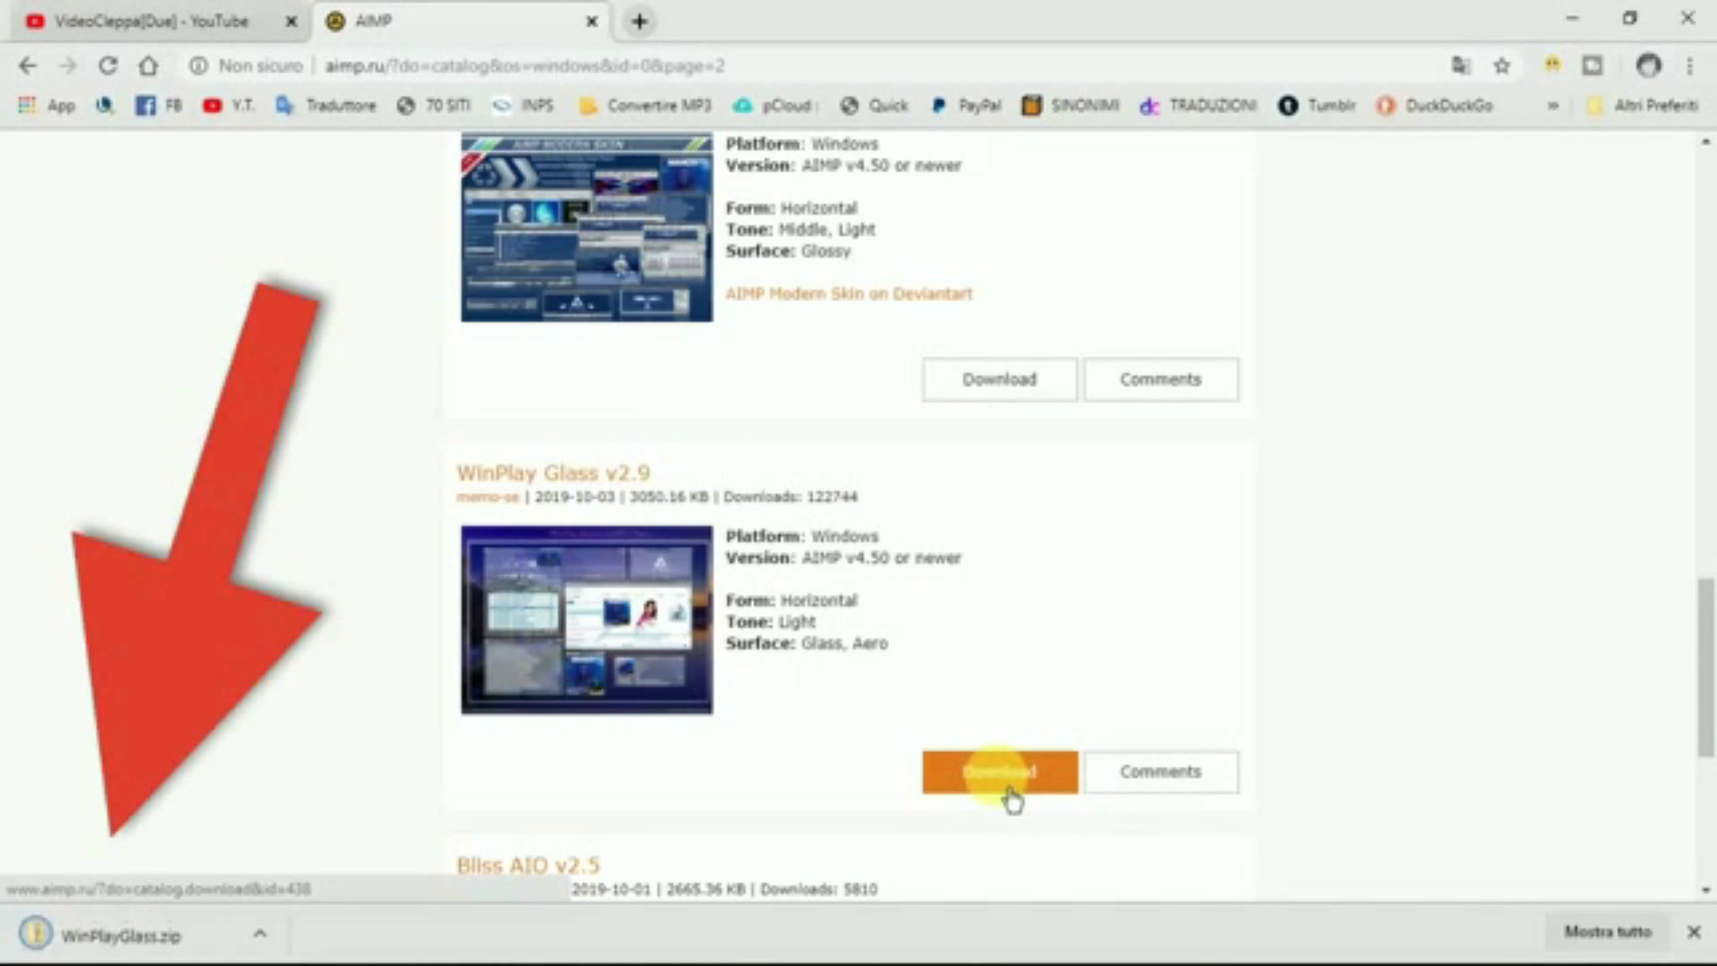
pyautogui.click(1572, 17)
pyautogui.click(1458, 75)
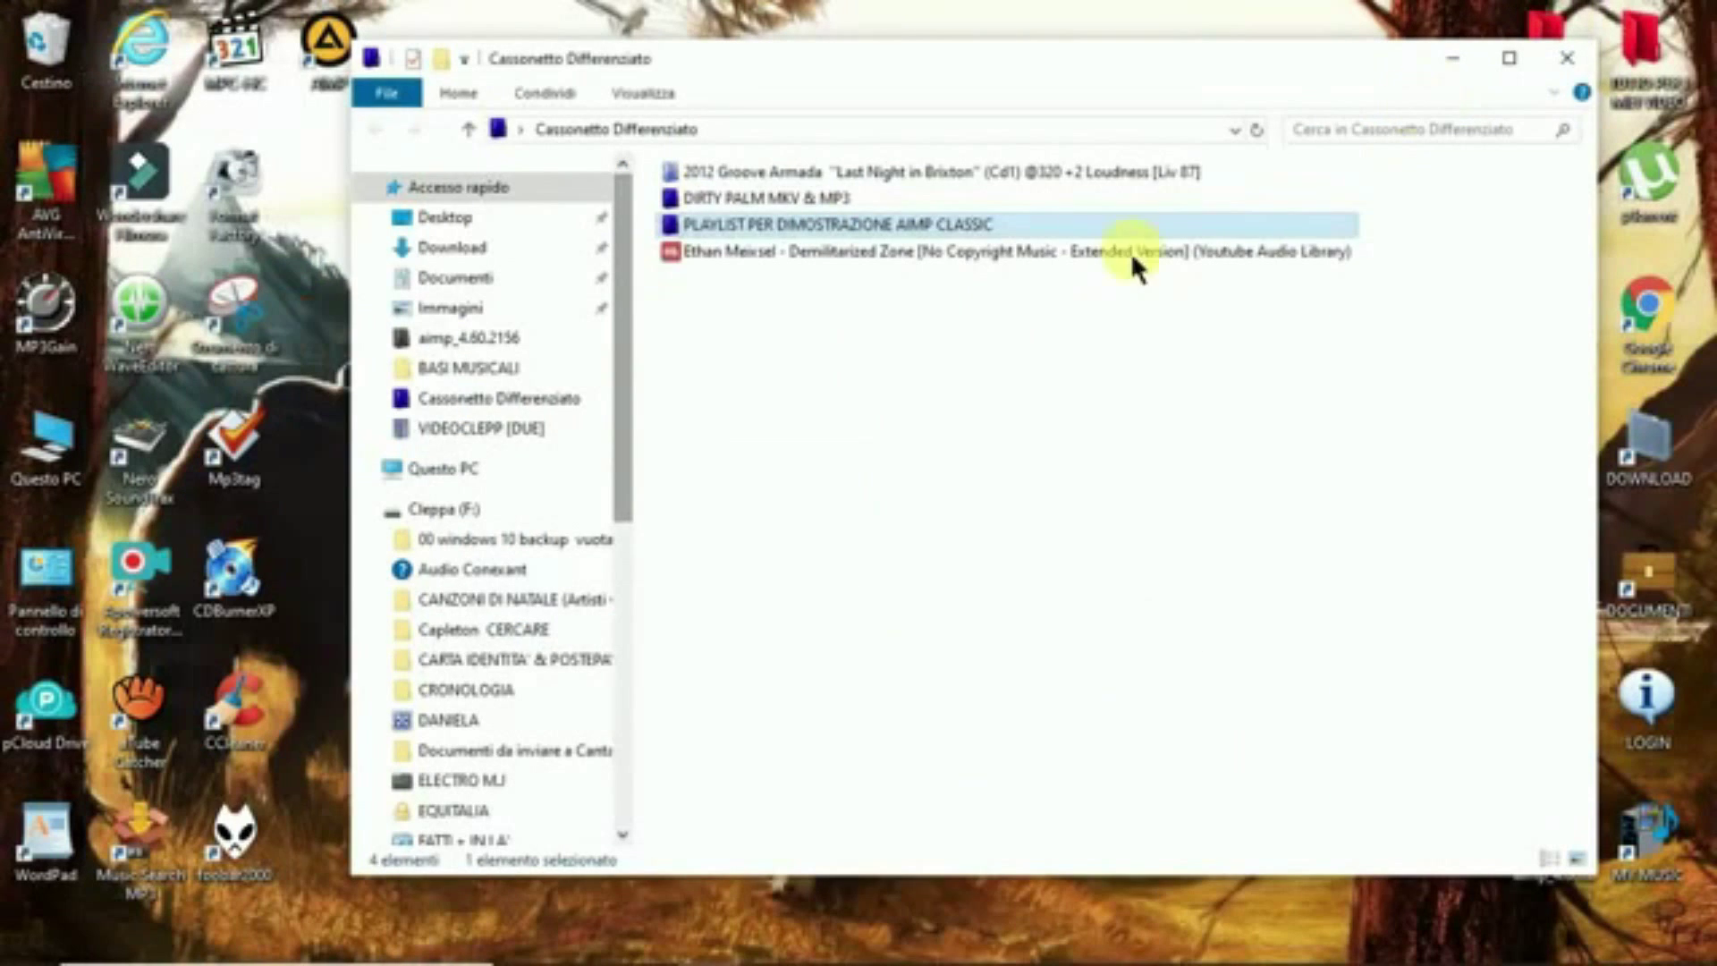
pyautogui.click(1565, 63)
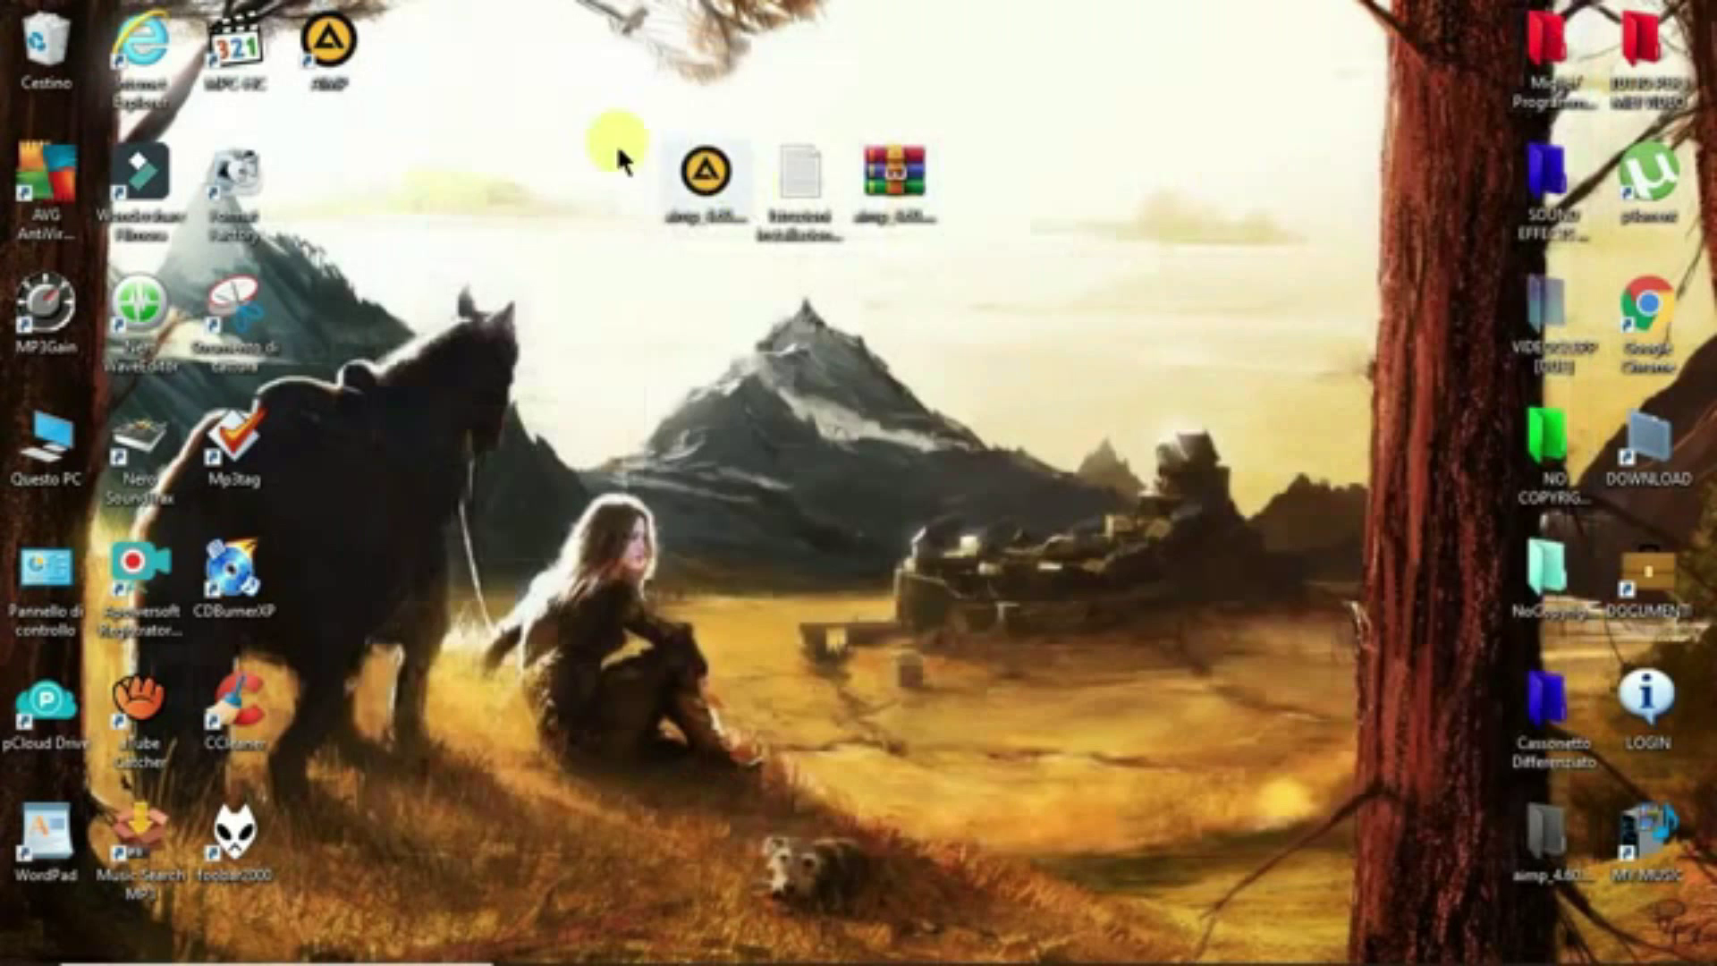
# - Launch AIMP from the desktop and open its theme options
pyautogui.doubleClick(349, 62)
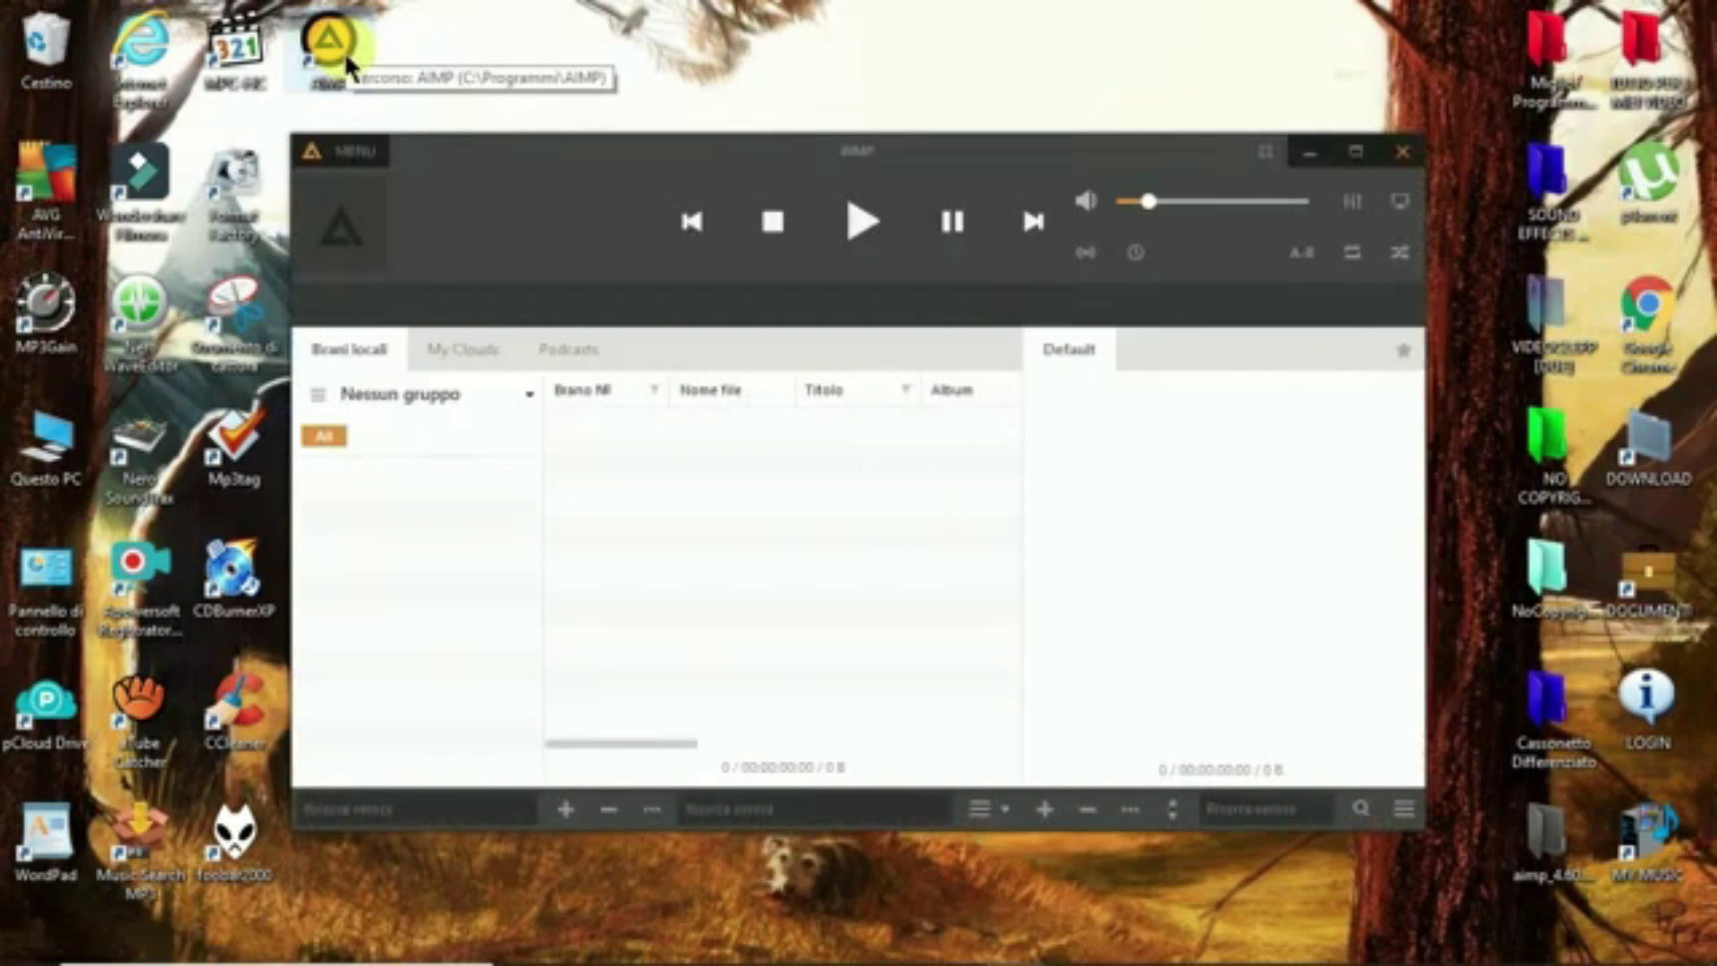
pyautogui.click(374, 174)
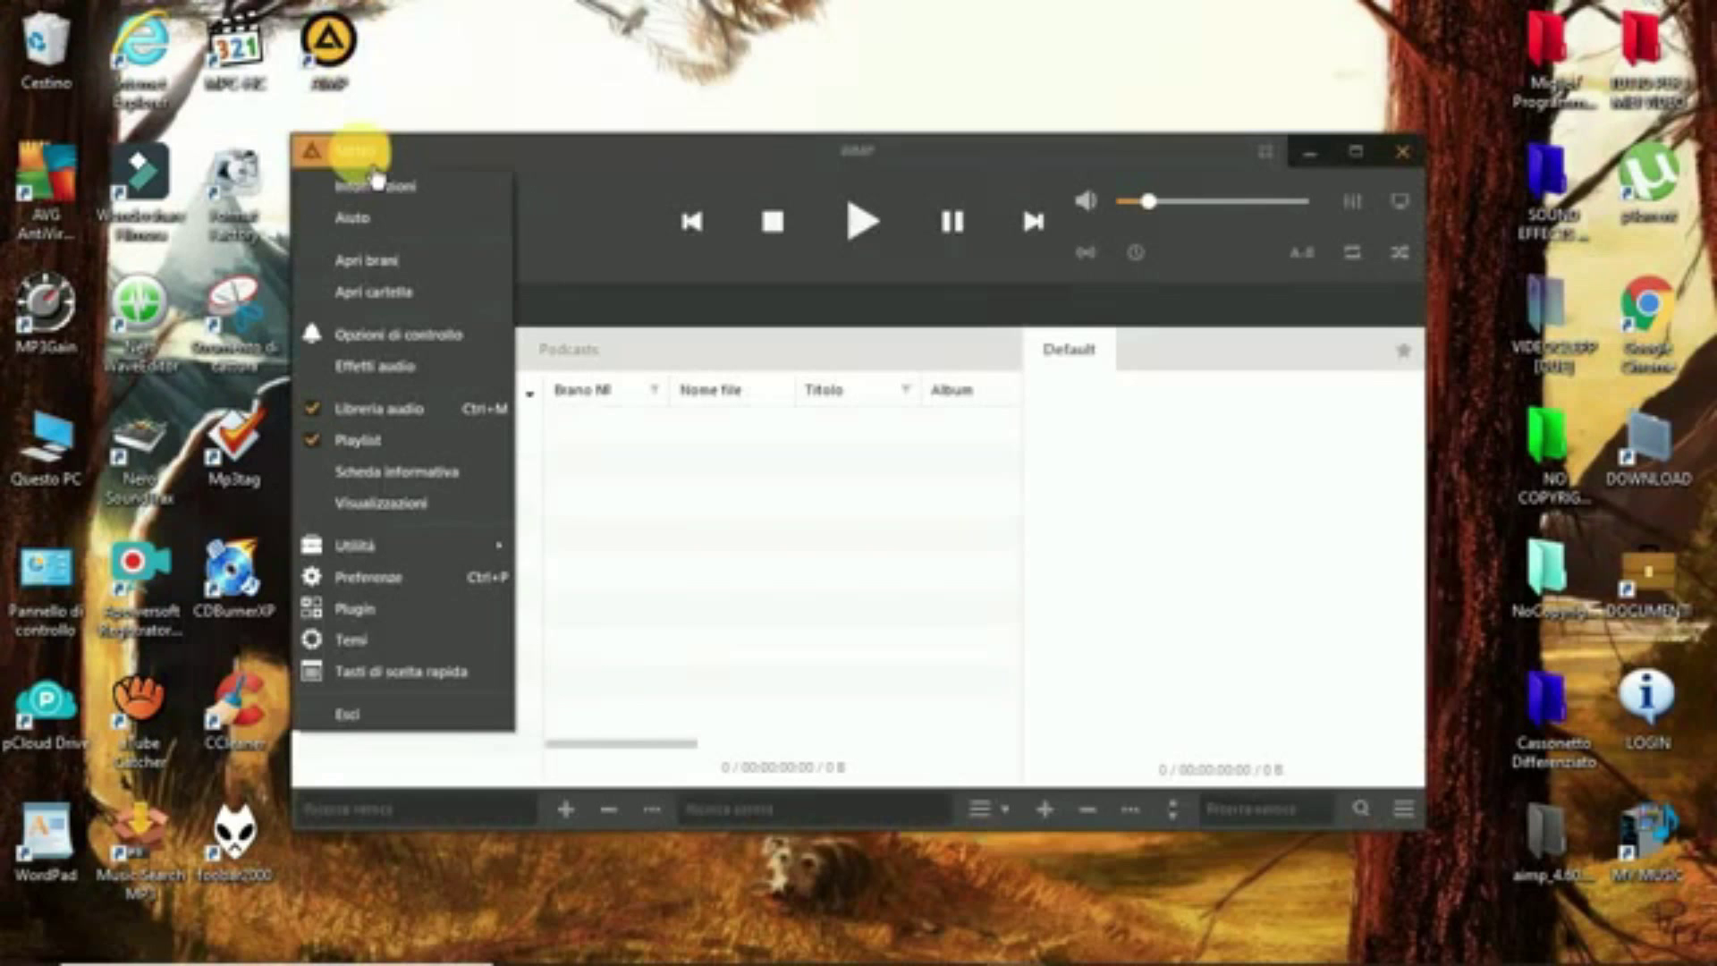
pyautogui.click(374, 647)
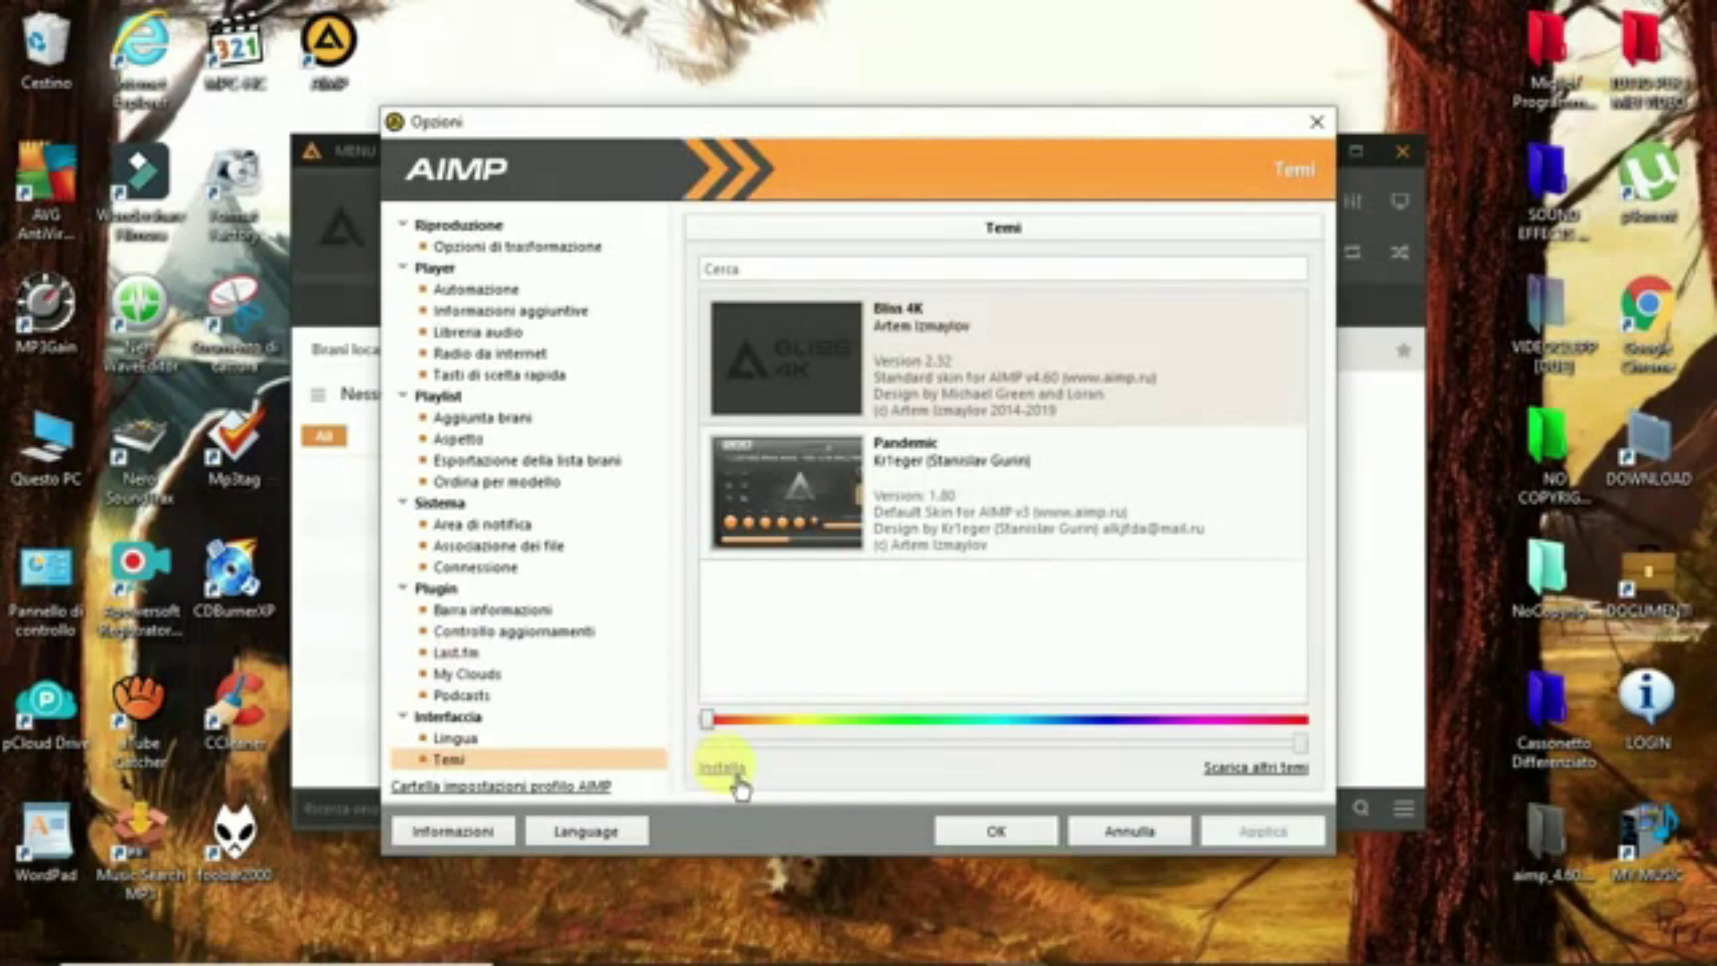
# - Install the downloaded WinPlayGlass package as a new theme, apply it and close the options
pyautogui.click(722, 765)
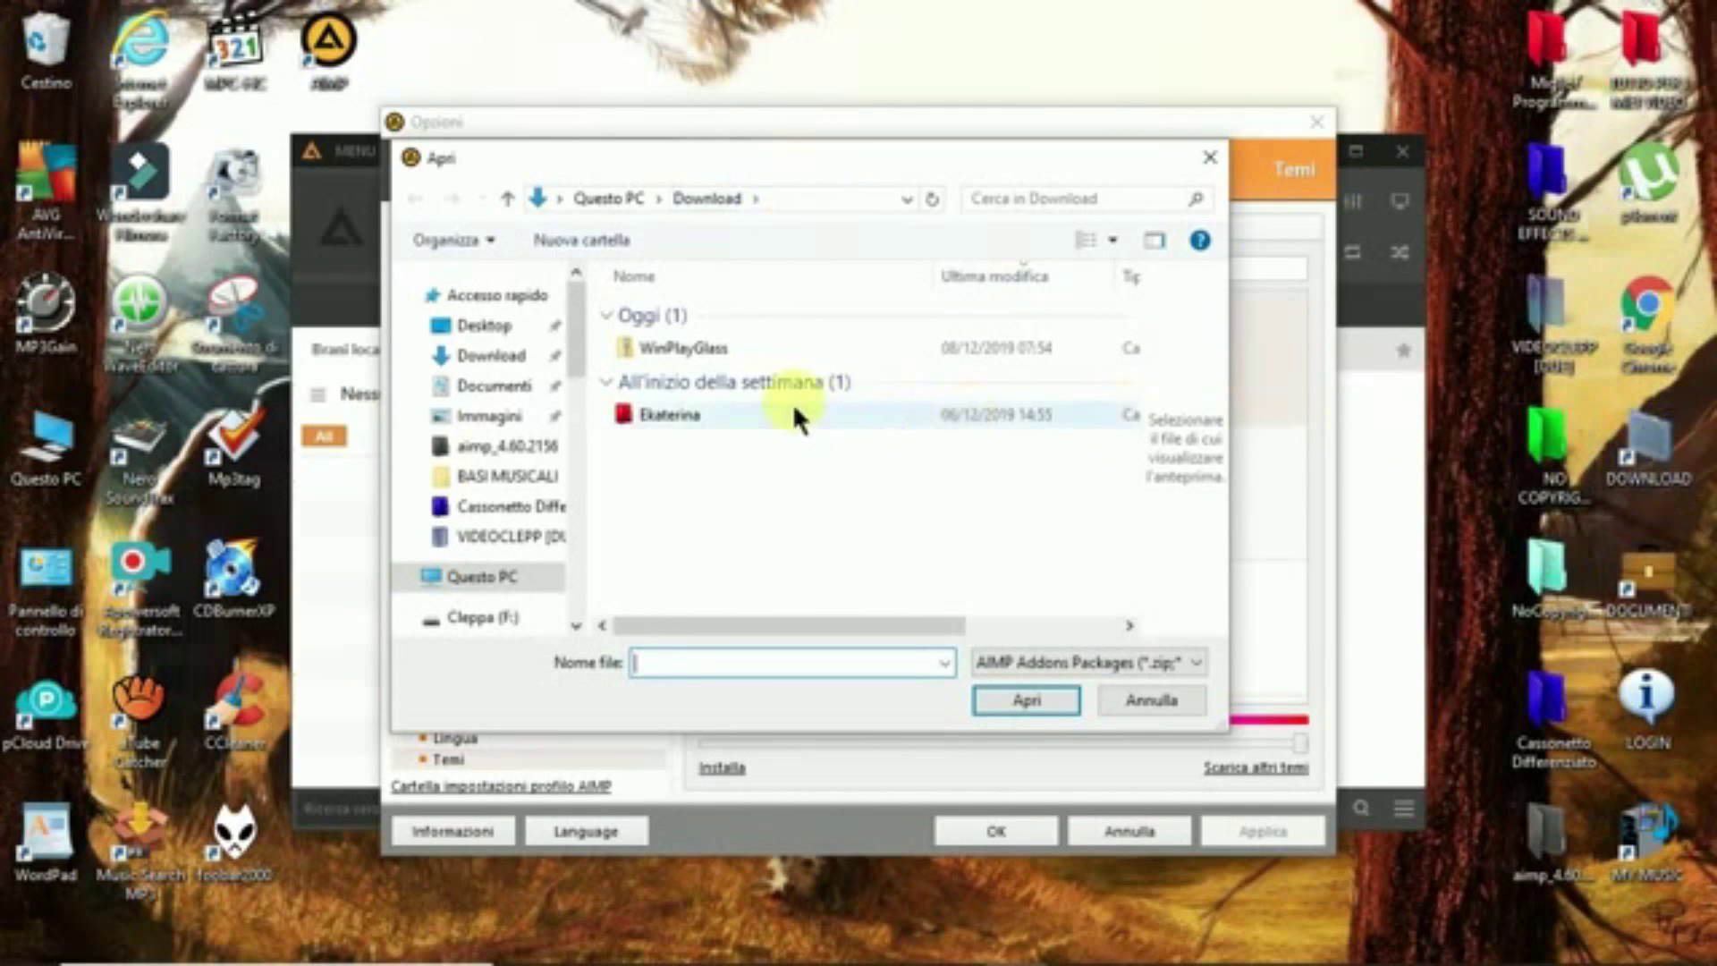
pyautogui.click(705, 347)
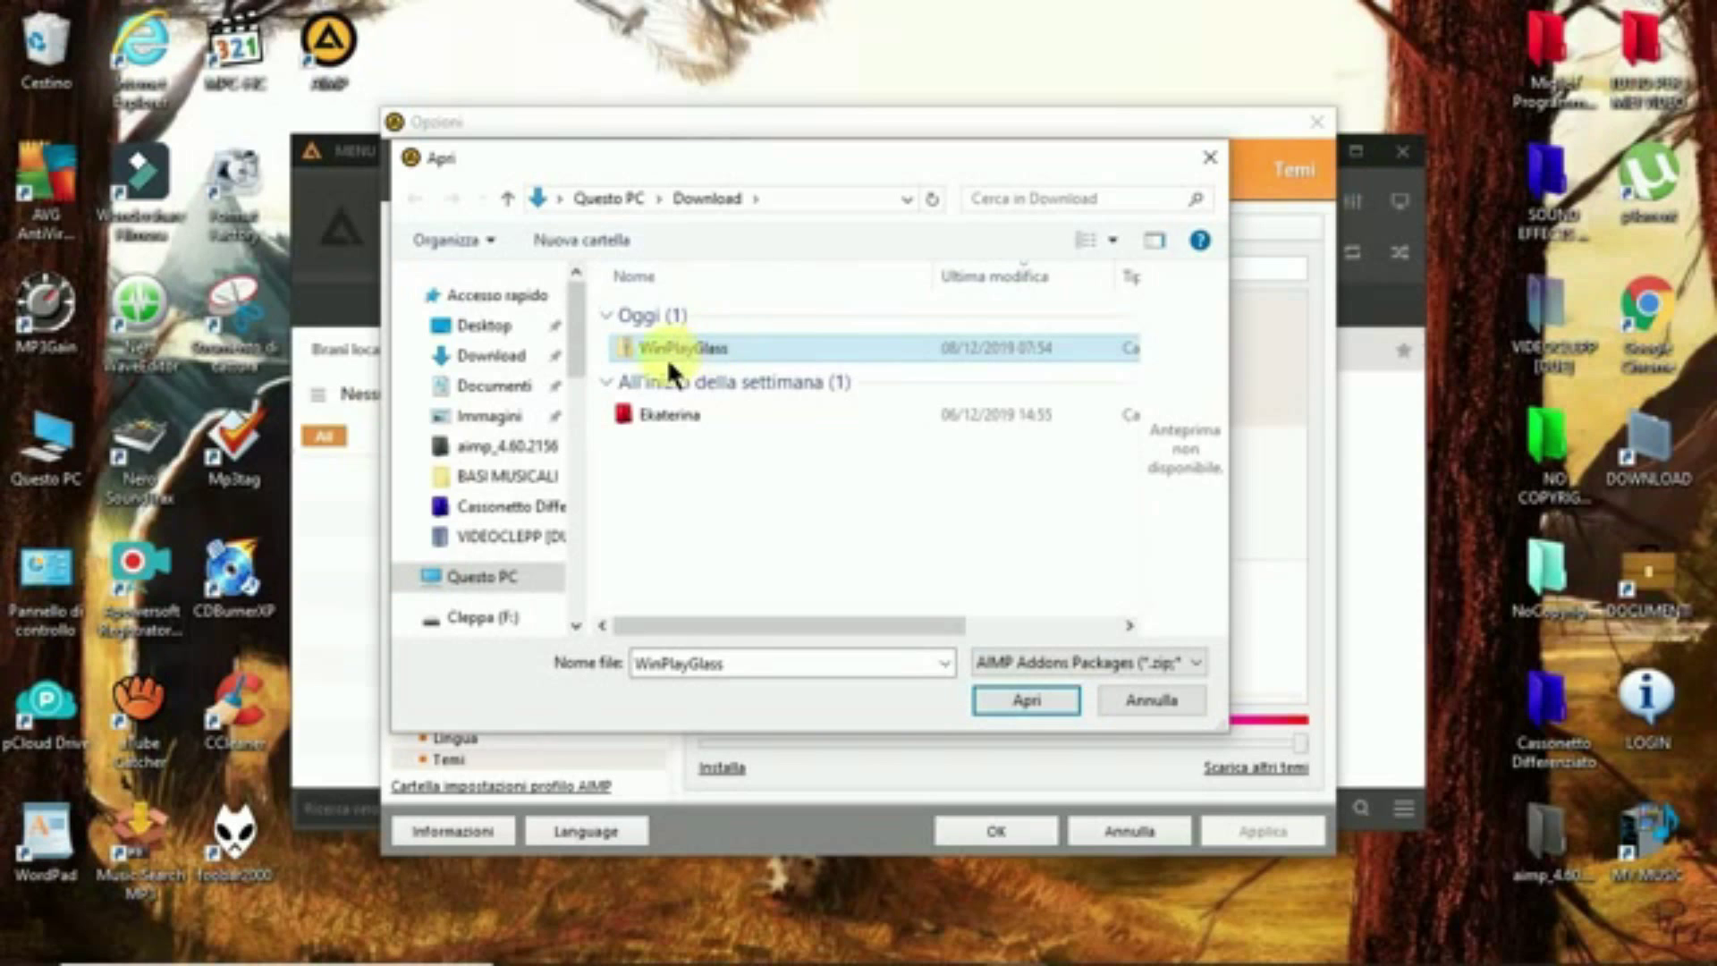
pyautogui.click(1025, 701)
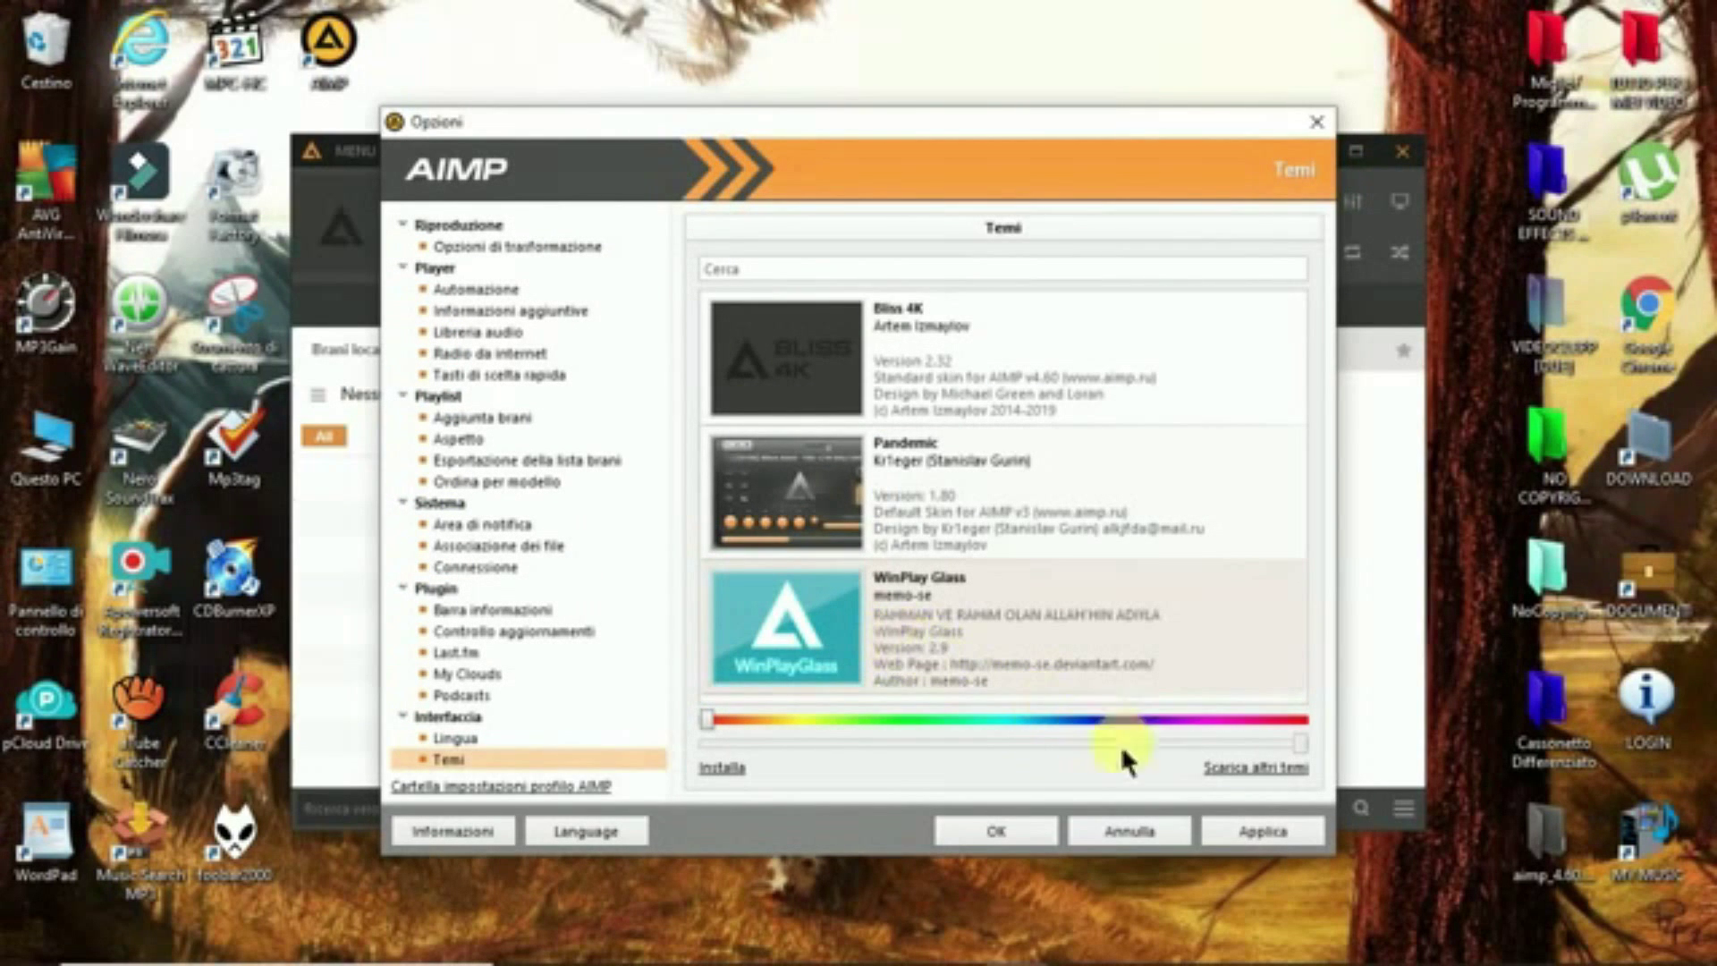
pyautogui.click(1263, 834)
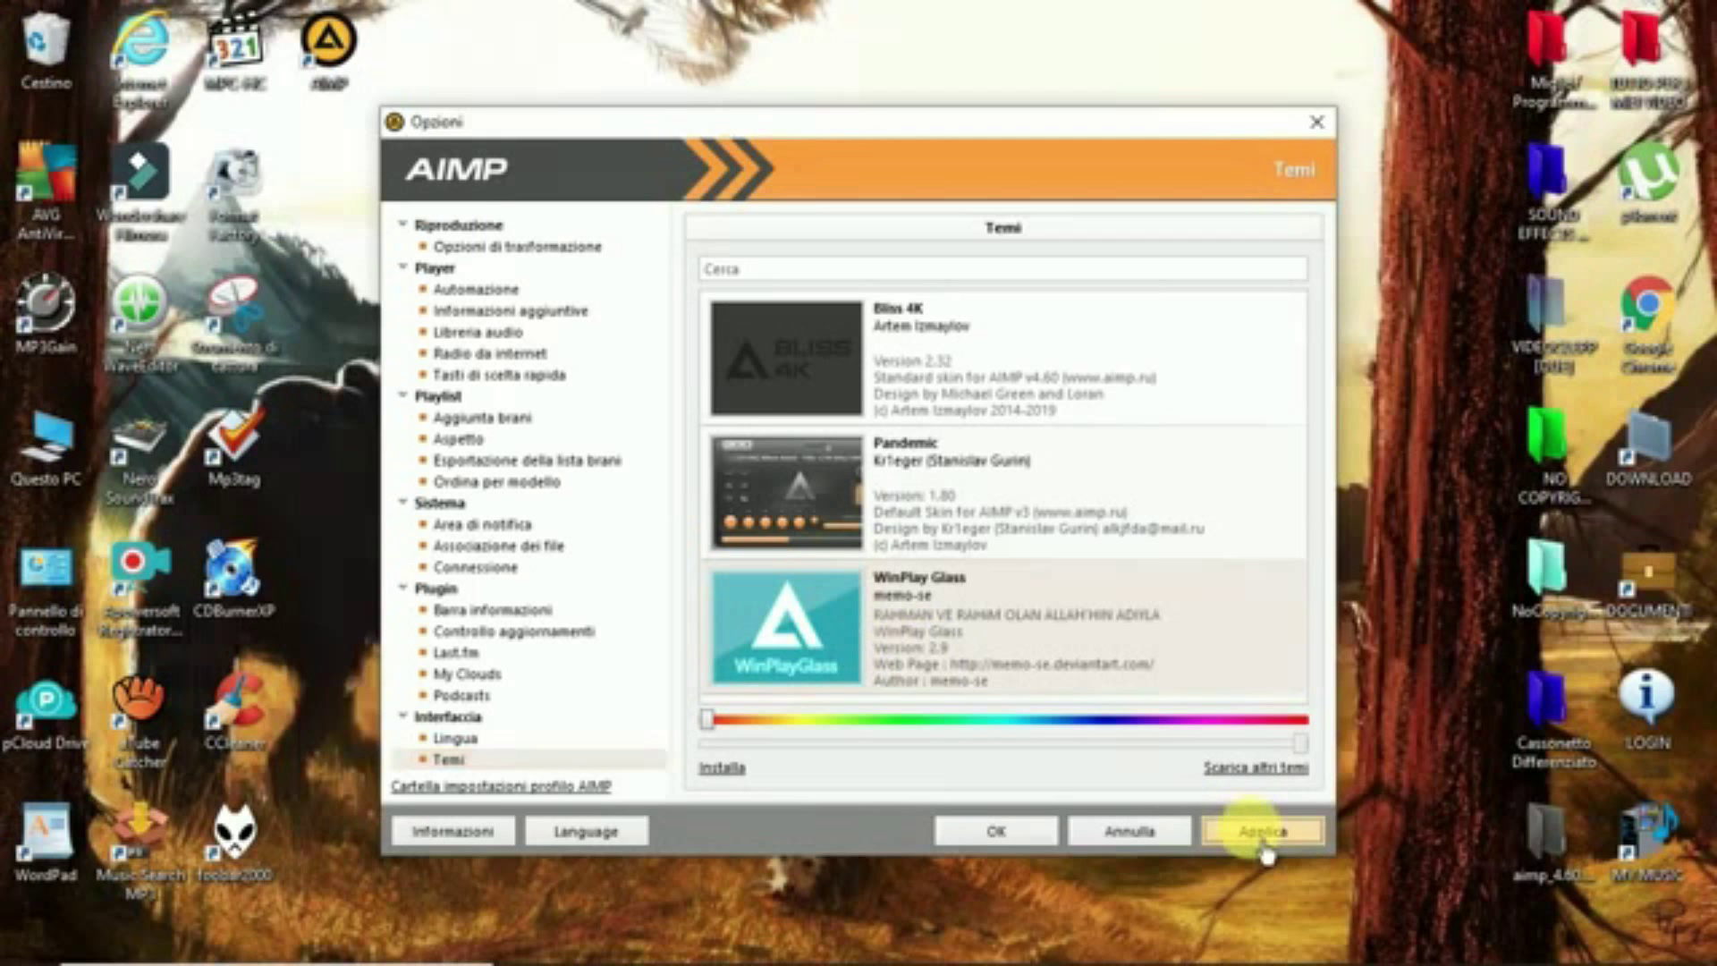
pyautogui.click(1038, 840)
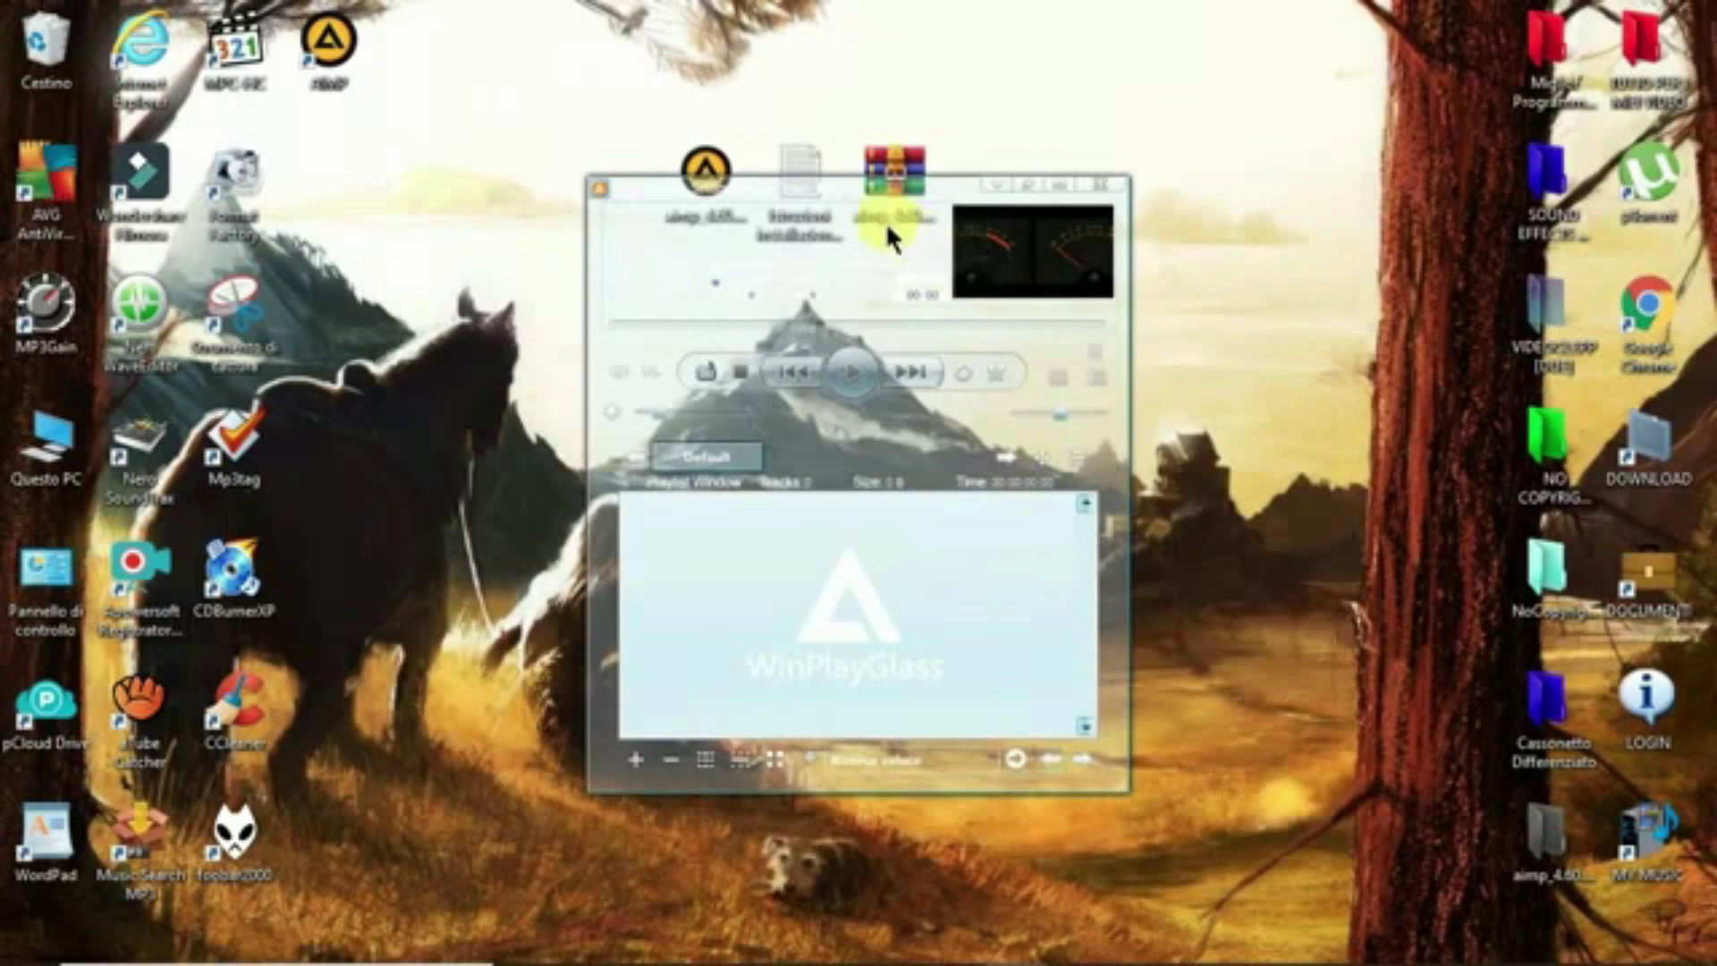
# - Close the reskinned player, play the Demilitarized Zone track from the Cassonetto Differenziato folder and reposition the player on the desktop
pyautogui.moveTo(850, 190); pyautogui.dragTo(876, 118)
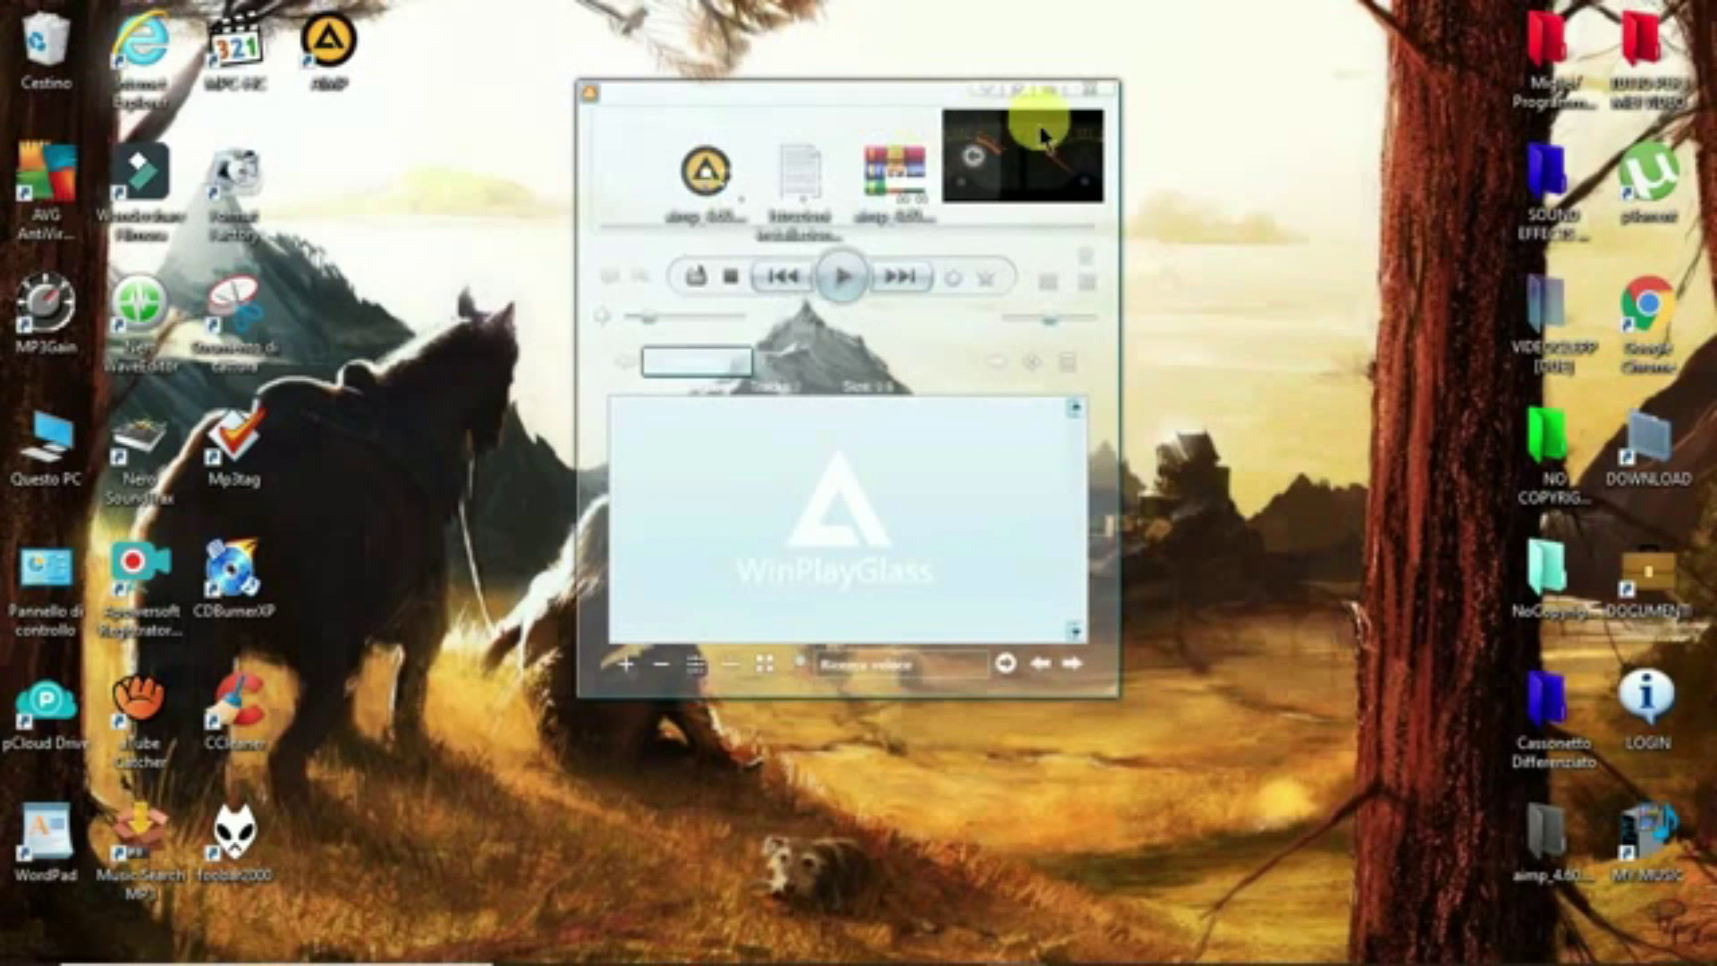
pyautogui.click(1100, 90)
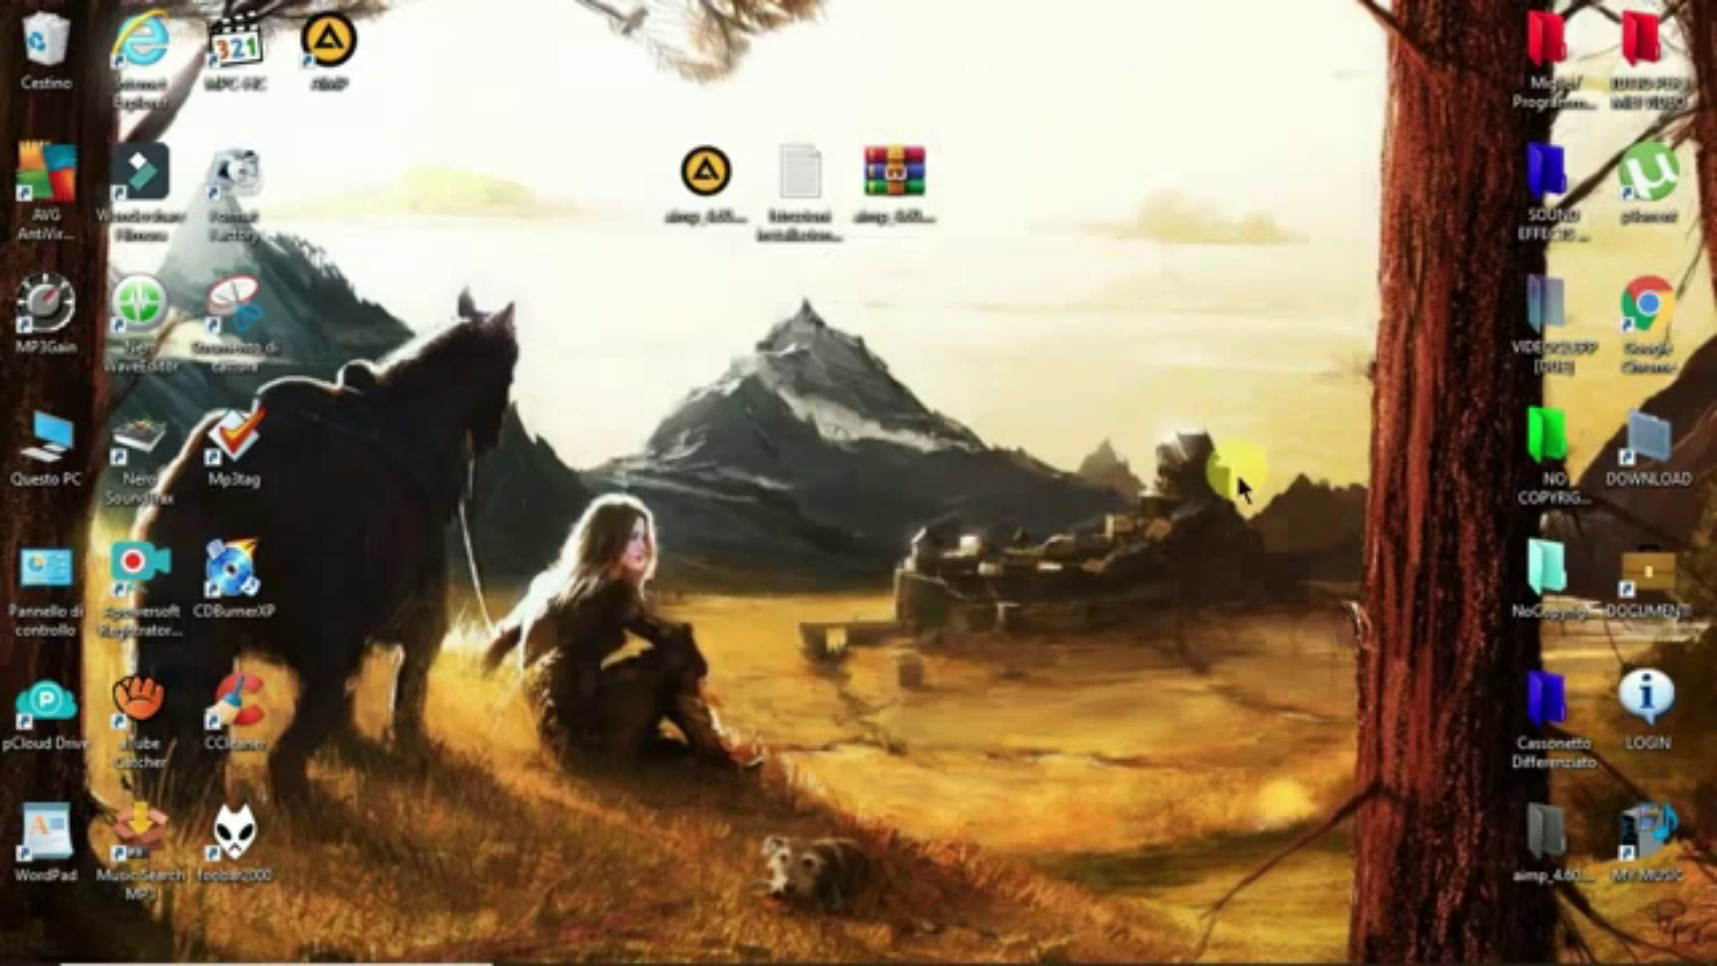
pyautogui.doubleClick(1543, 689)
pyautogui.doubleClick(819, 261)
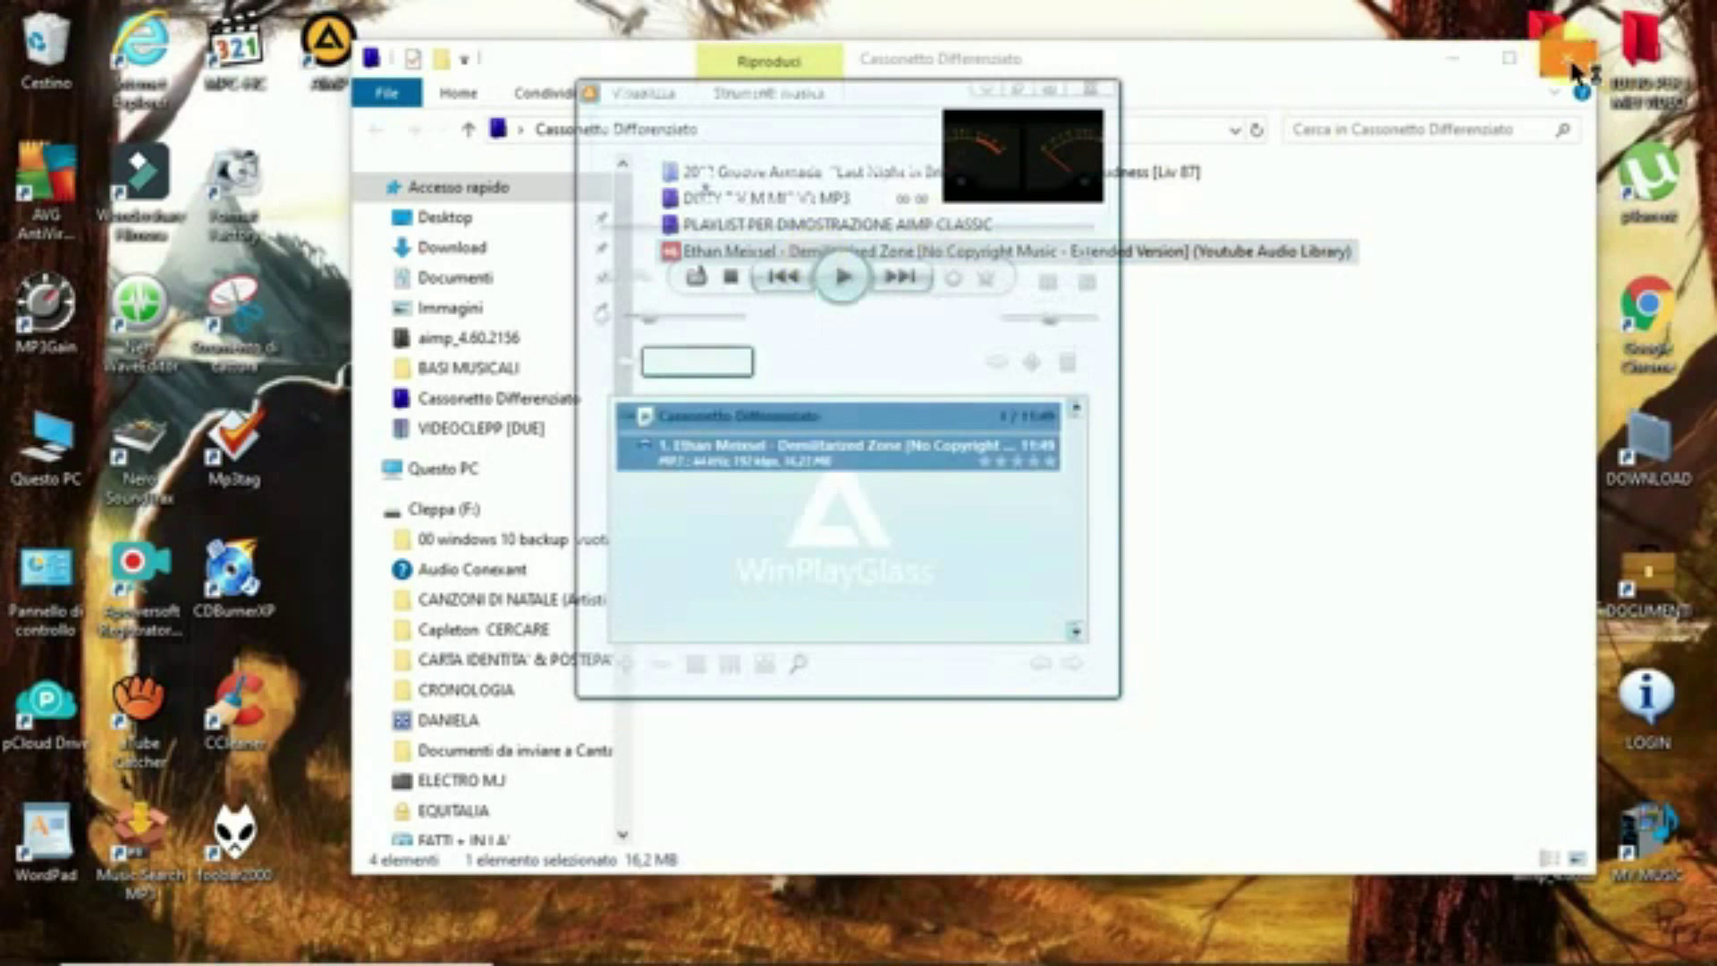
pyautogui.click(1567, 59)
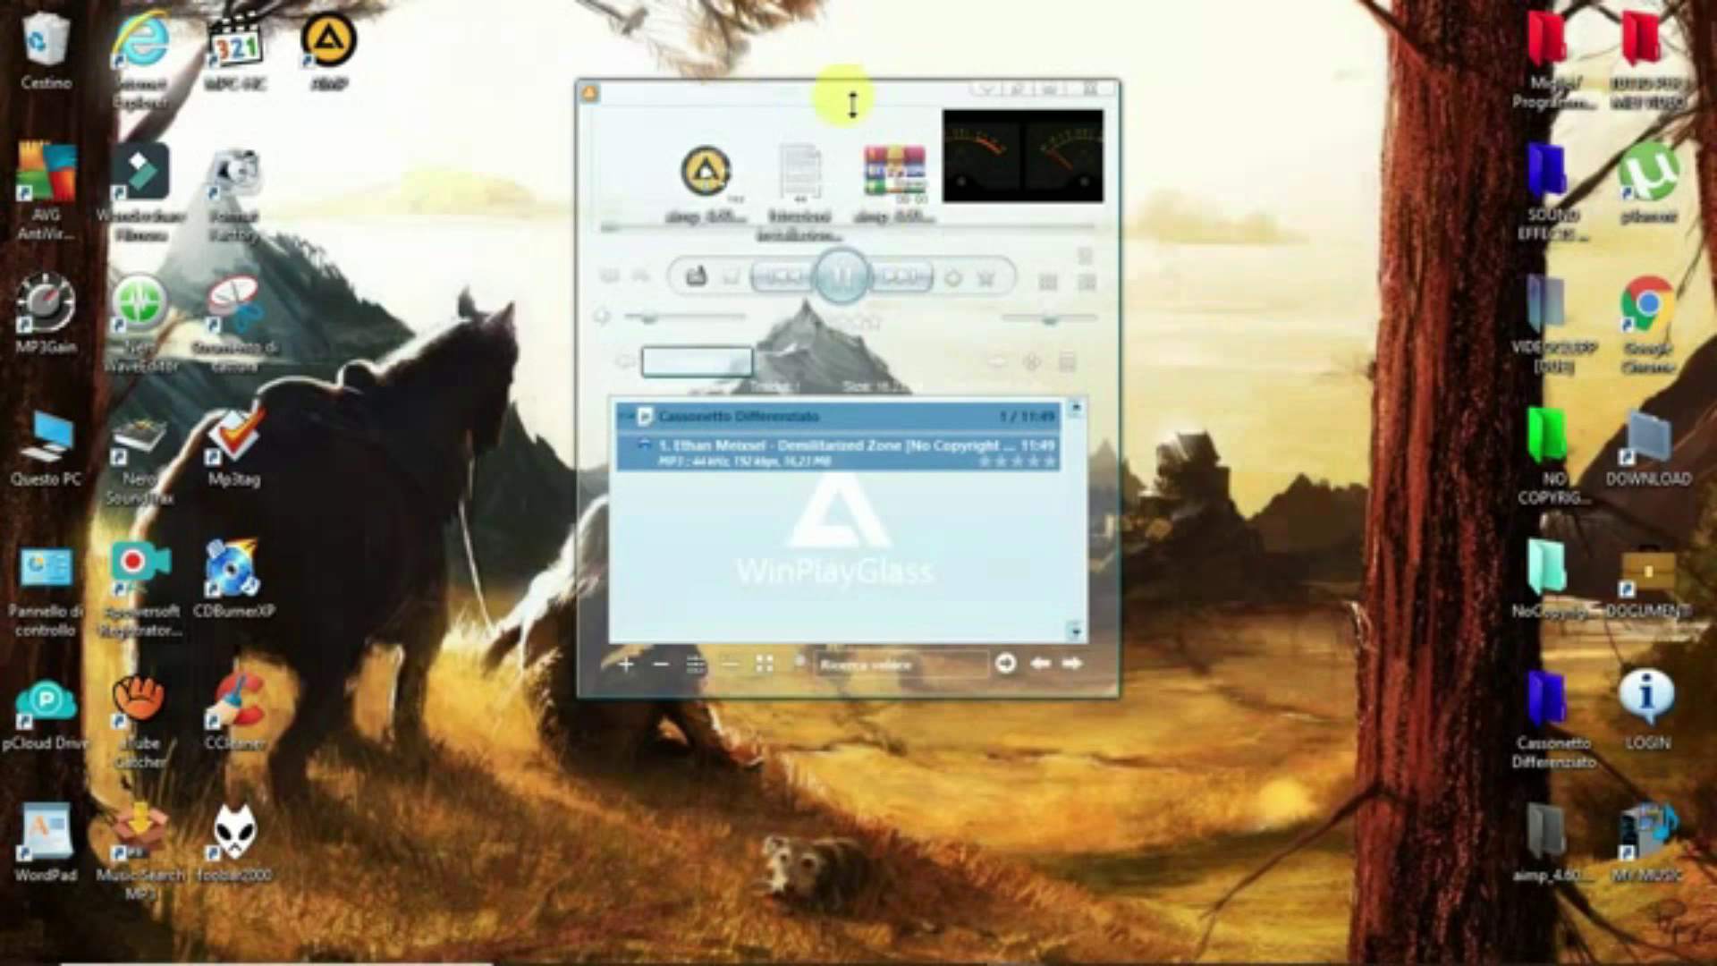
pyautogui.moveTo(827, 95); pyautogui.dragTo(858, 276)
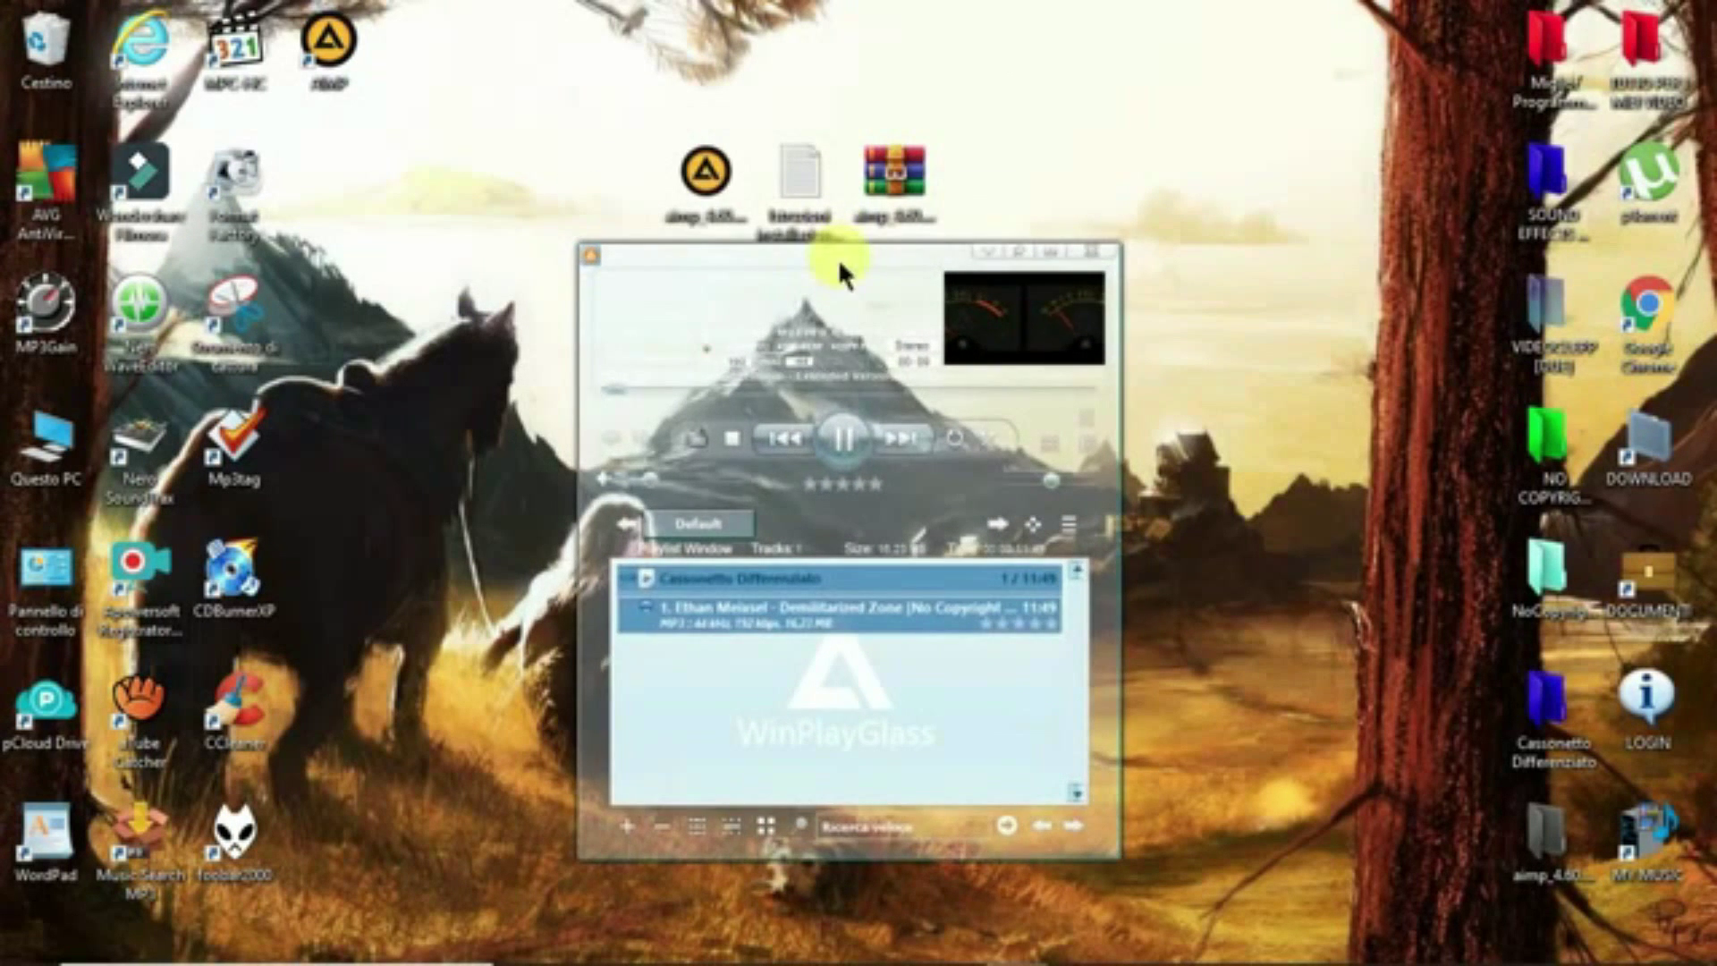
# - Raise the playback volume, switch the visualizer to the white VU meters and close its separate window
pyautogui.moveTo(697, 502); pyautogui.dragTo(706, 488)
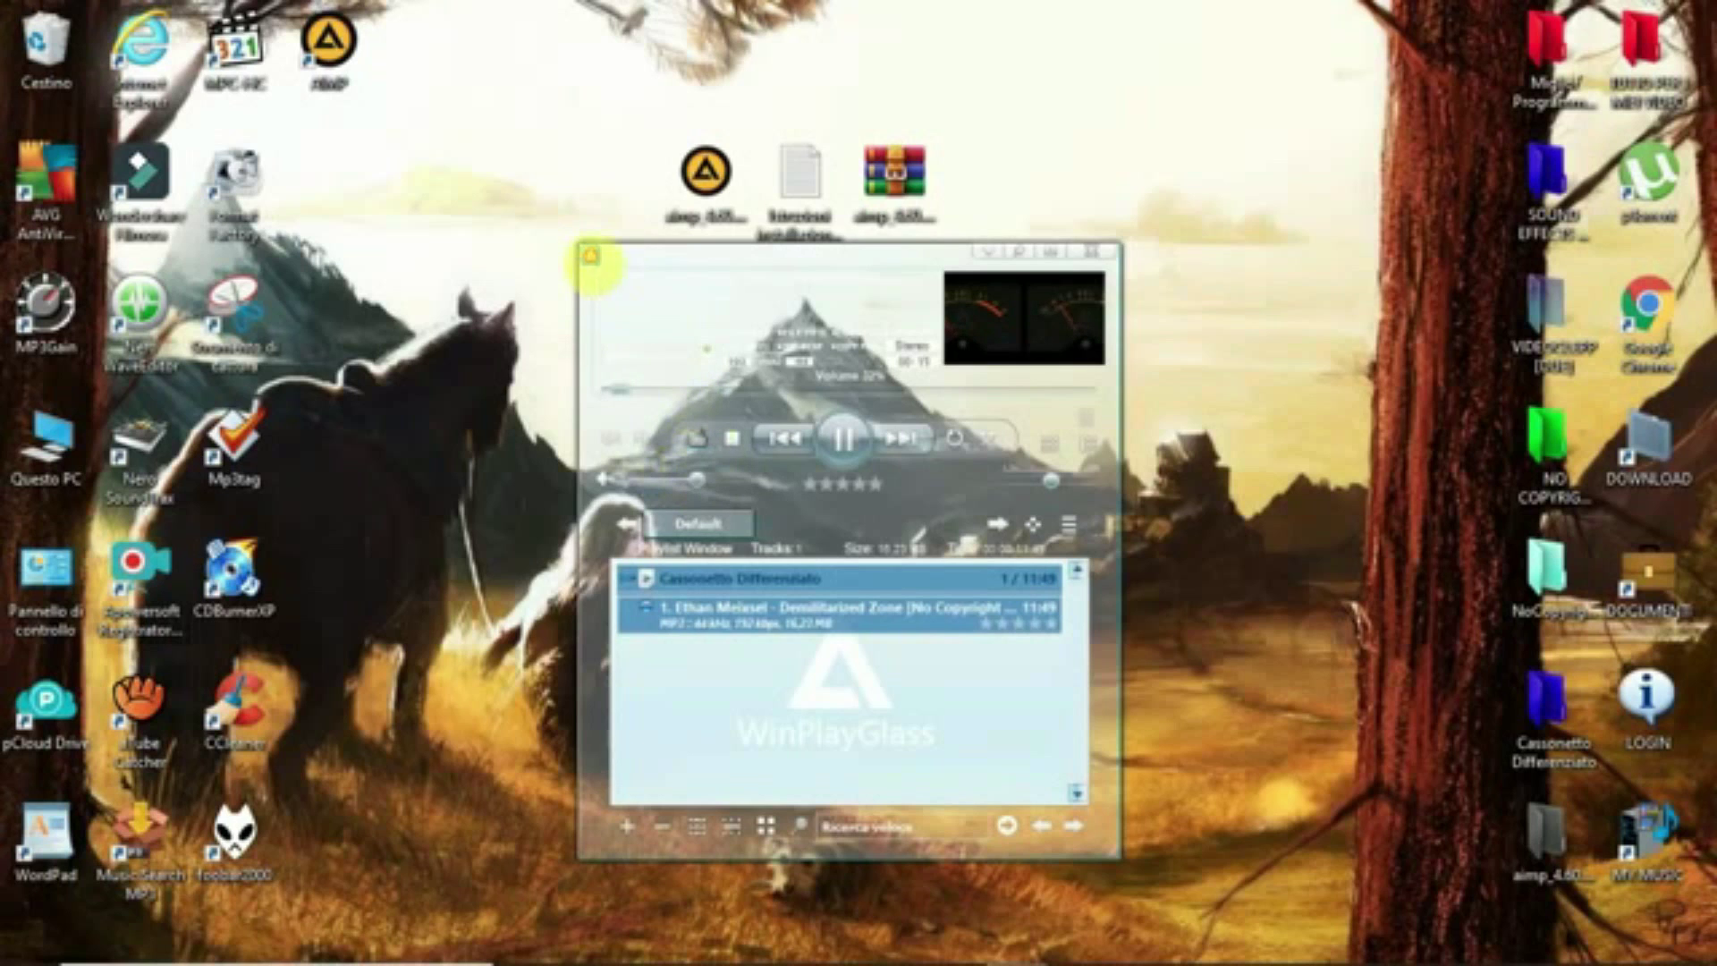
pyautogui.moveTo(1054, 525)
pyautogui.mouseDown()
pyautogui.moveTo(1085, 518)
pyautogui.moveTo(1056, 448)
pyautogui.mouseUp()
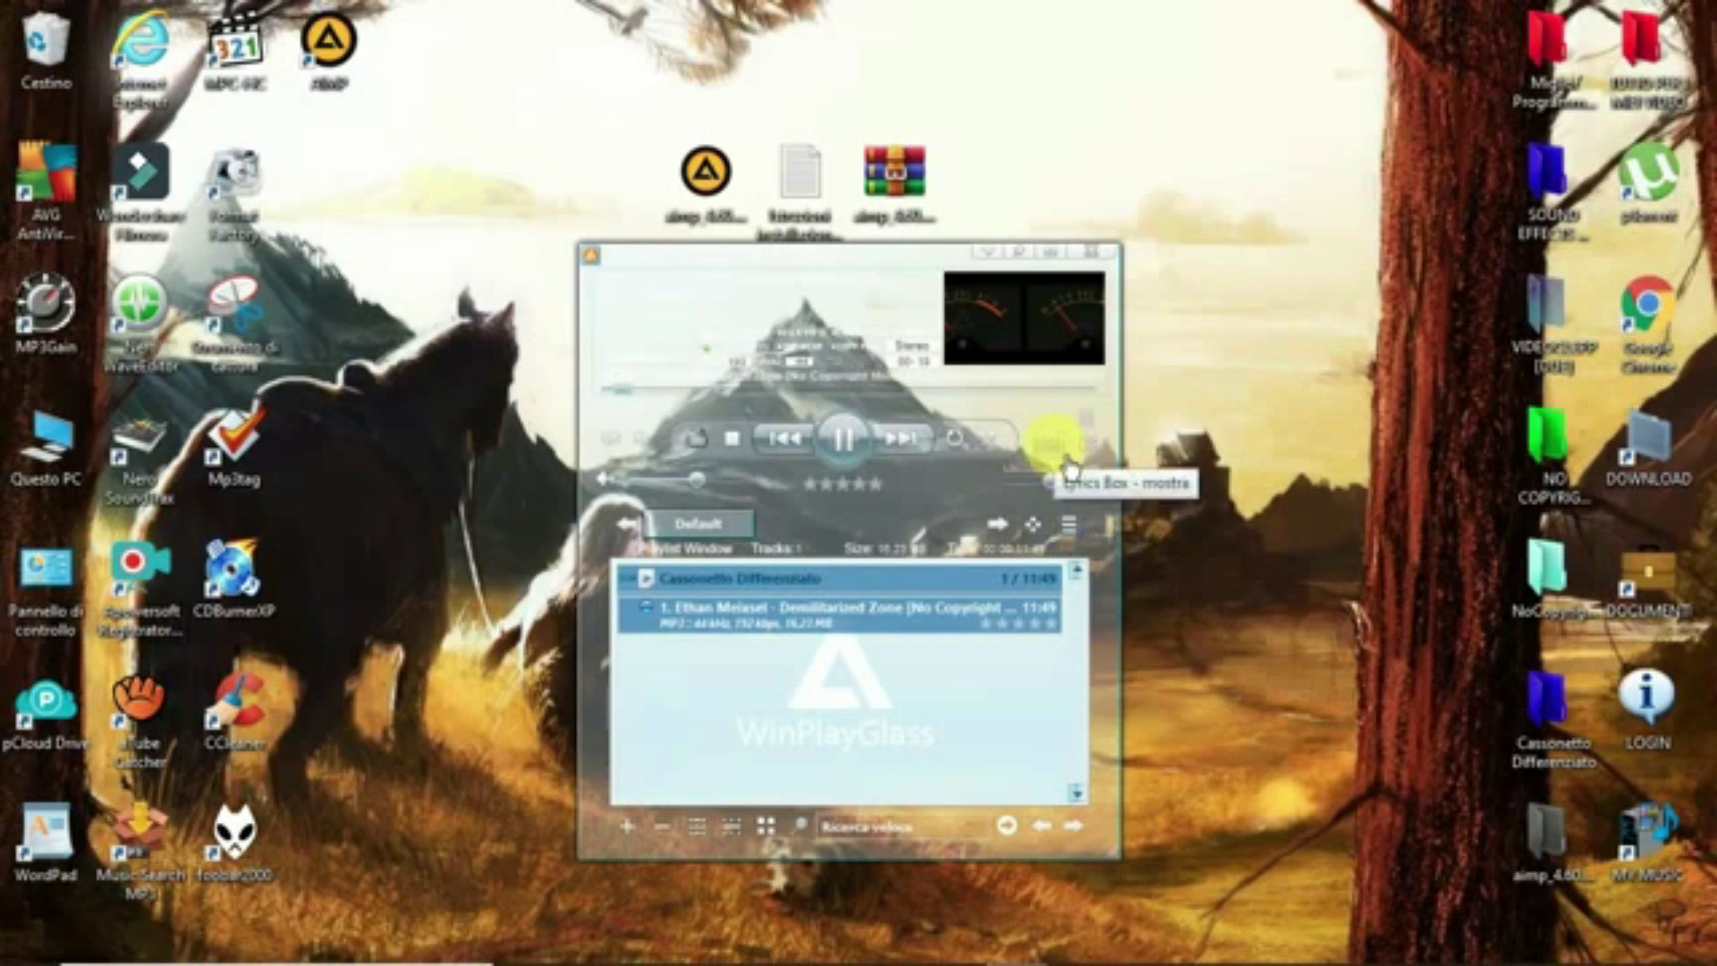
pyautogui.click(1106, 446)
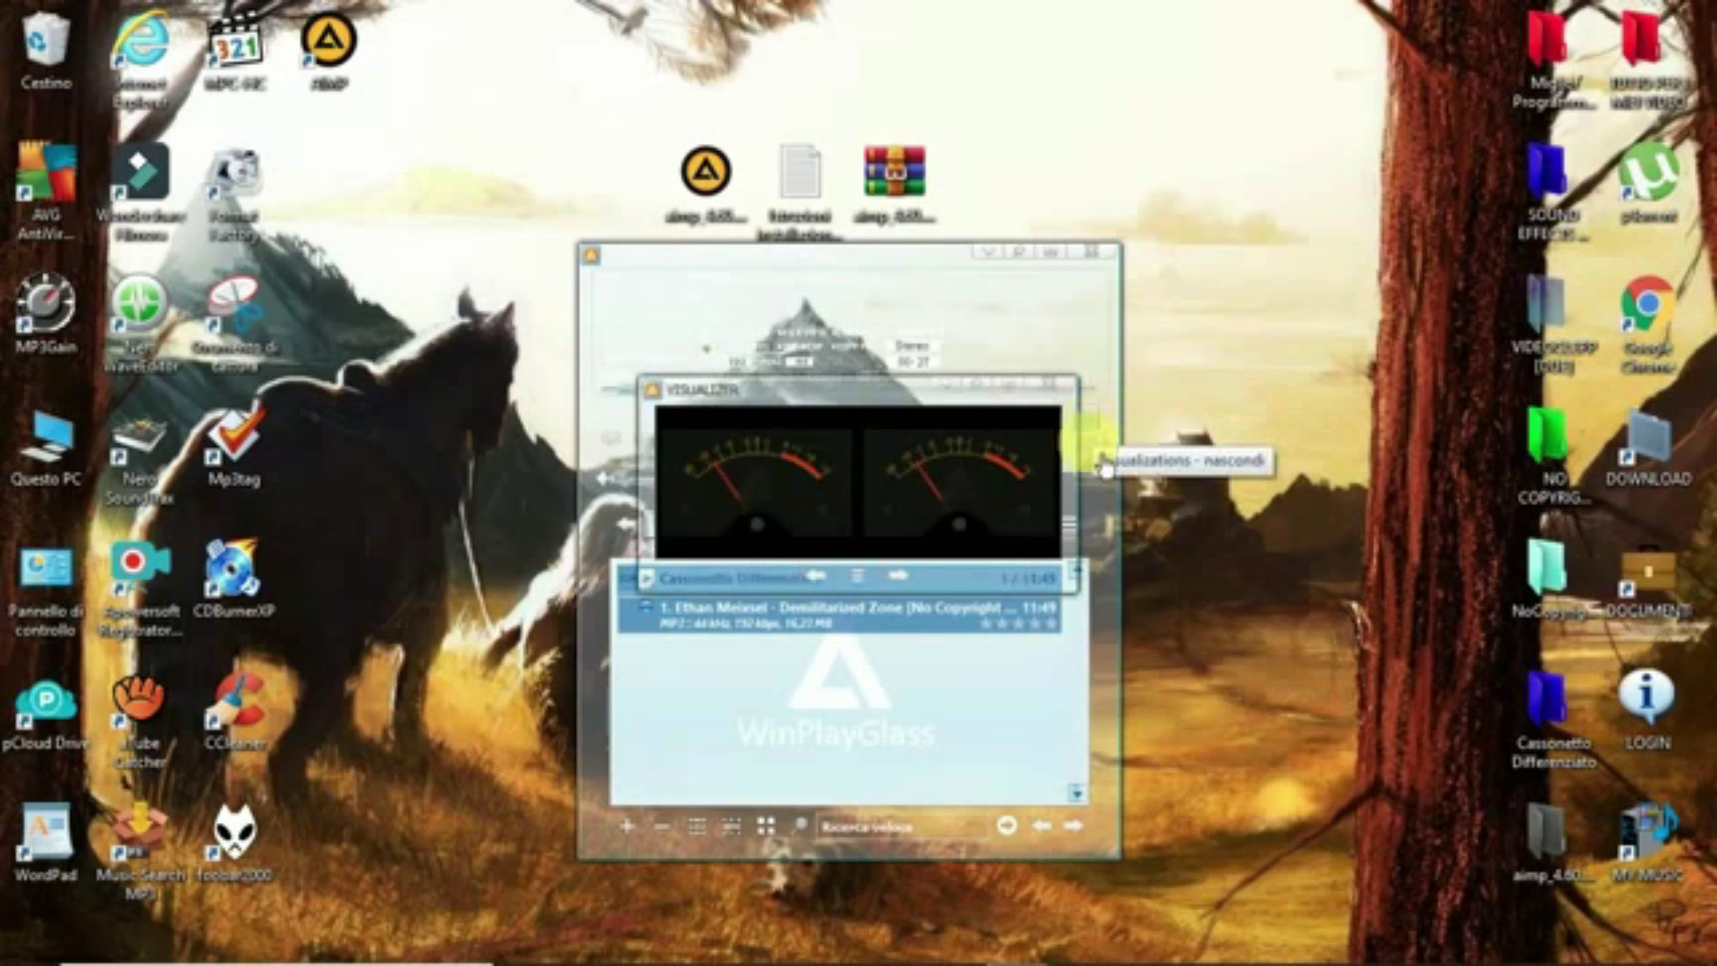
pyautogui.click(903, 583)
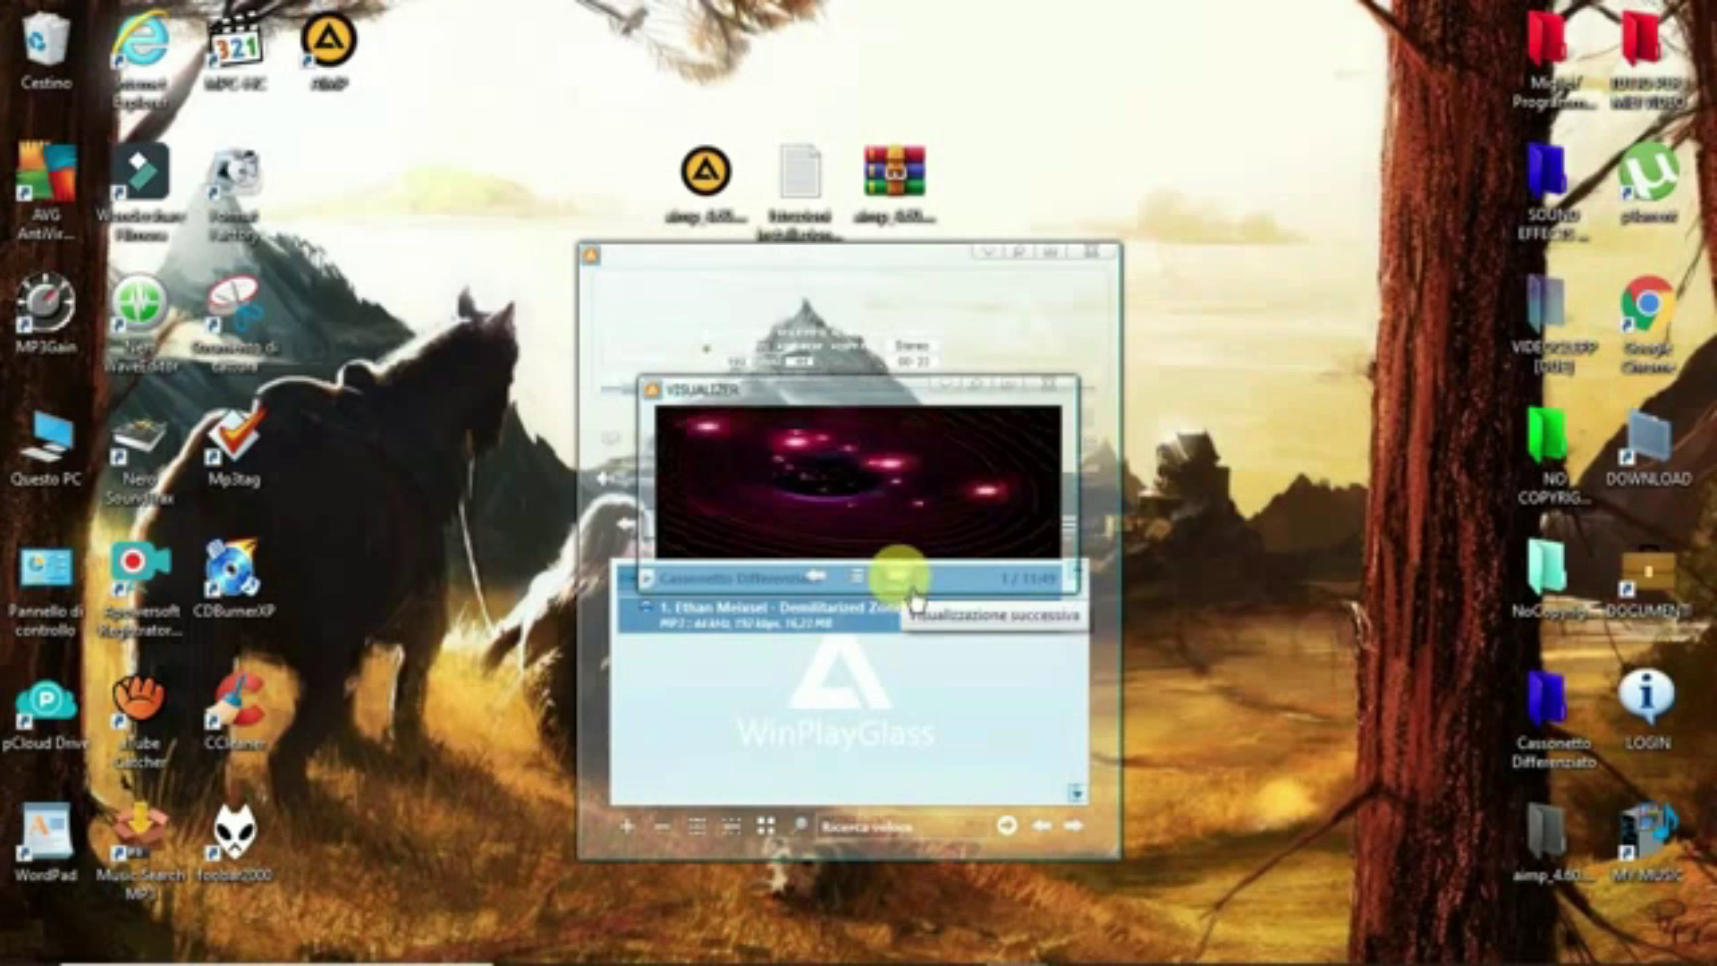
pyautogui.click(817, 581)
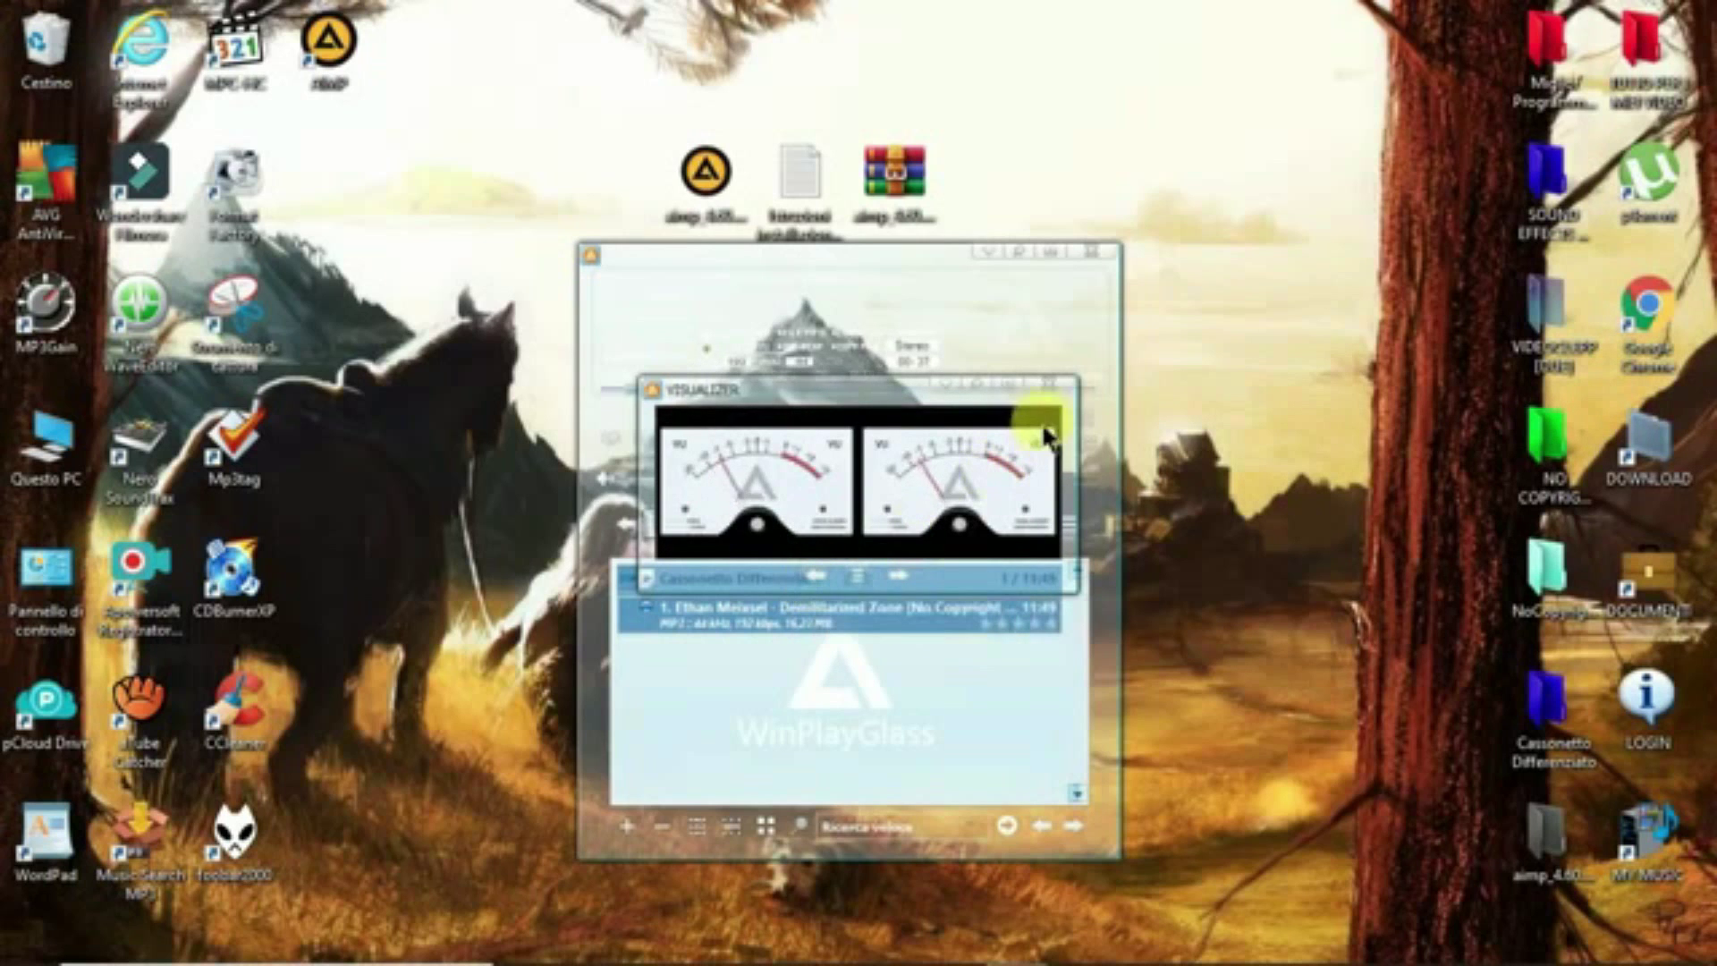
pyautogui.click(1048, 384)
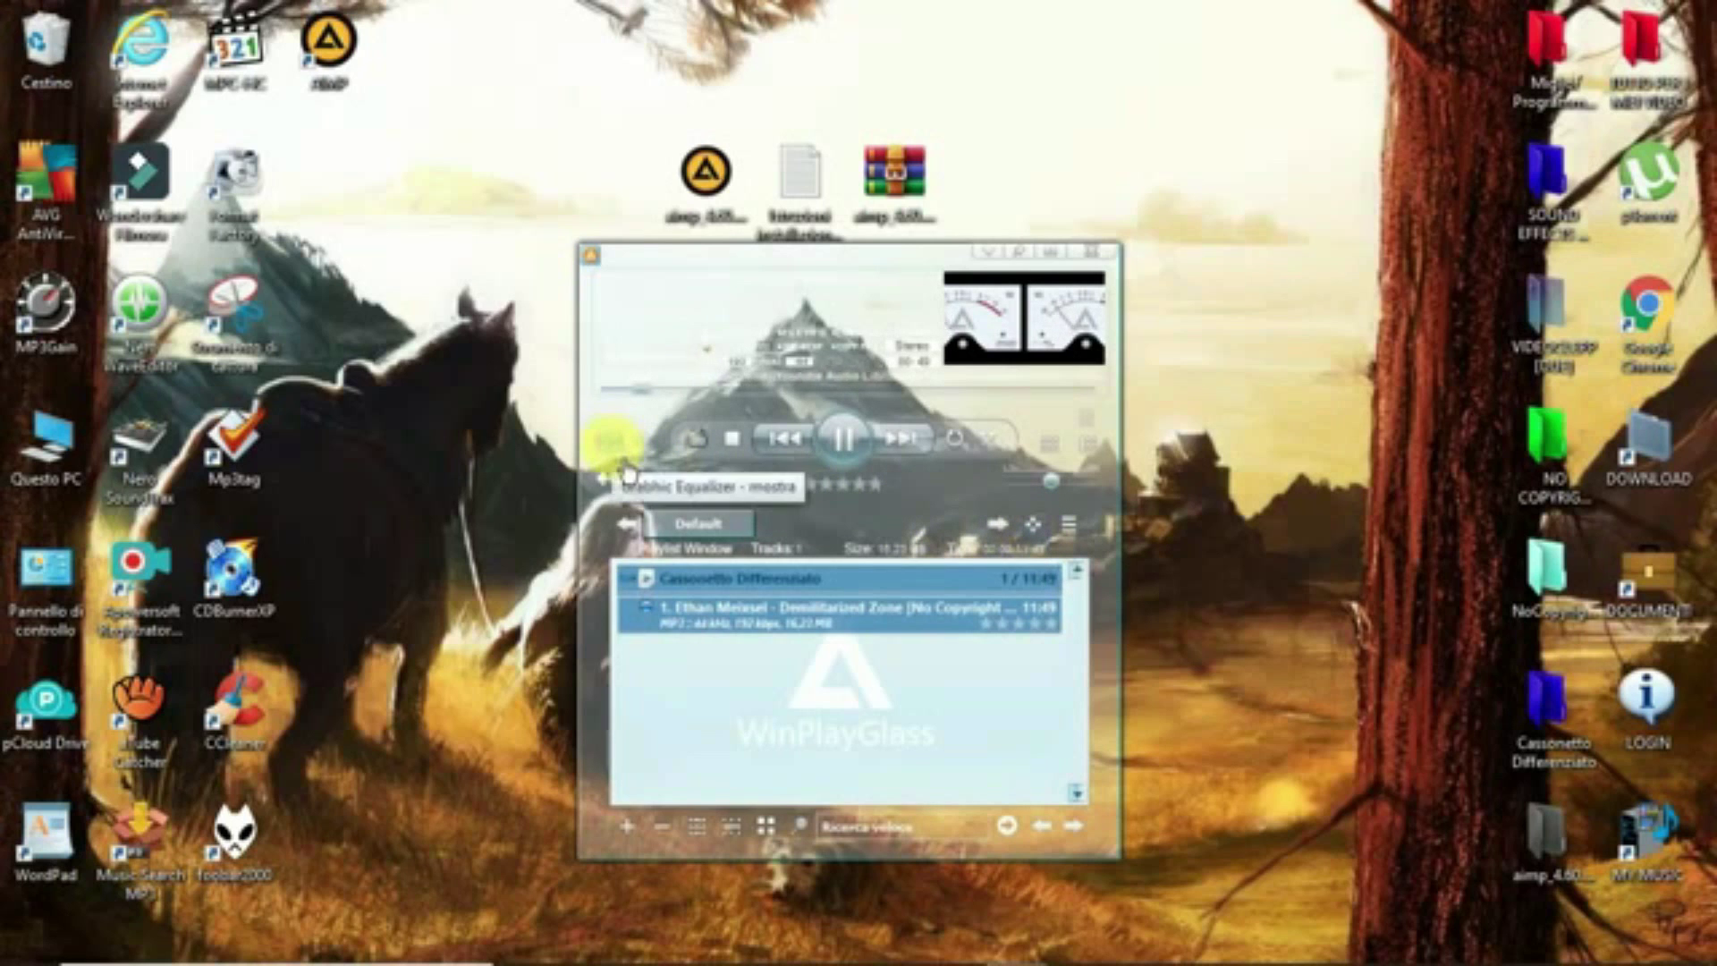
# - Raise the low and high bands of the graphic equalizer into a V-shaped curve beside the player, and close the equalizer
pyautogui.click(611, 441)
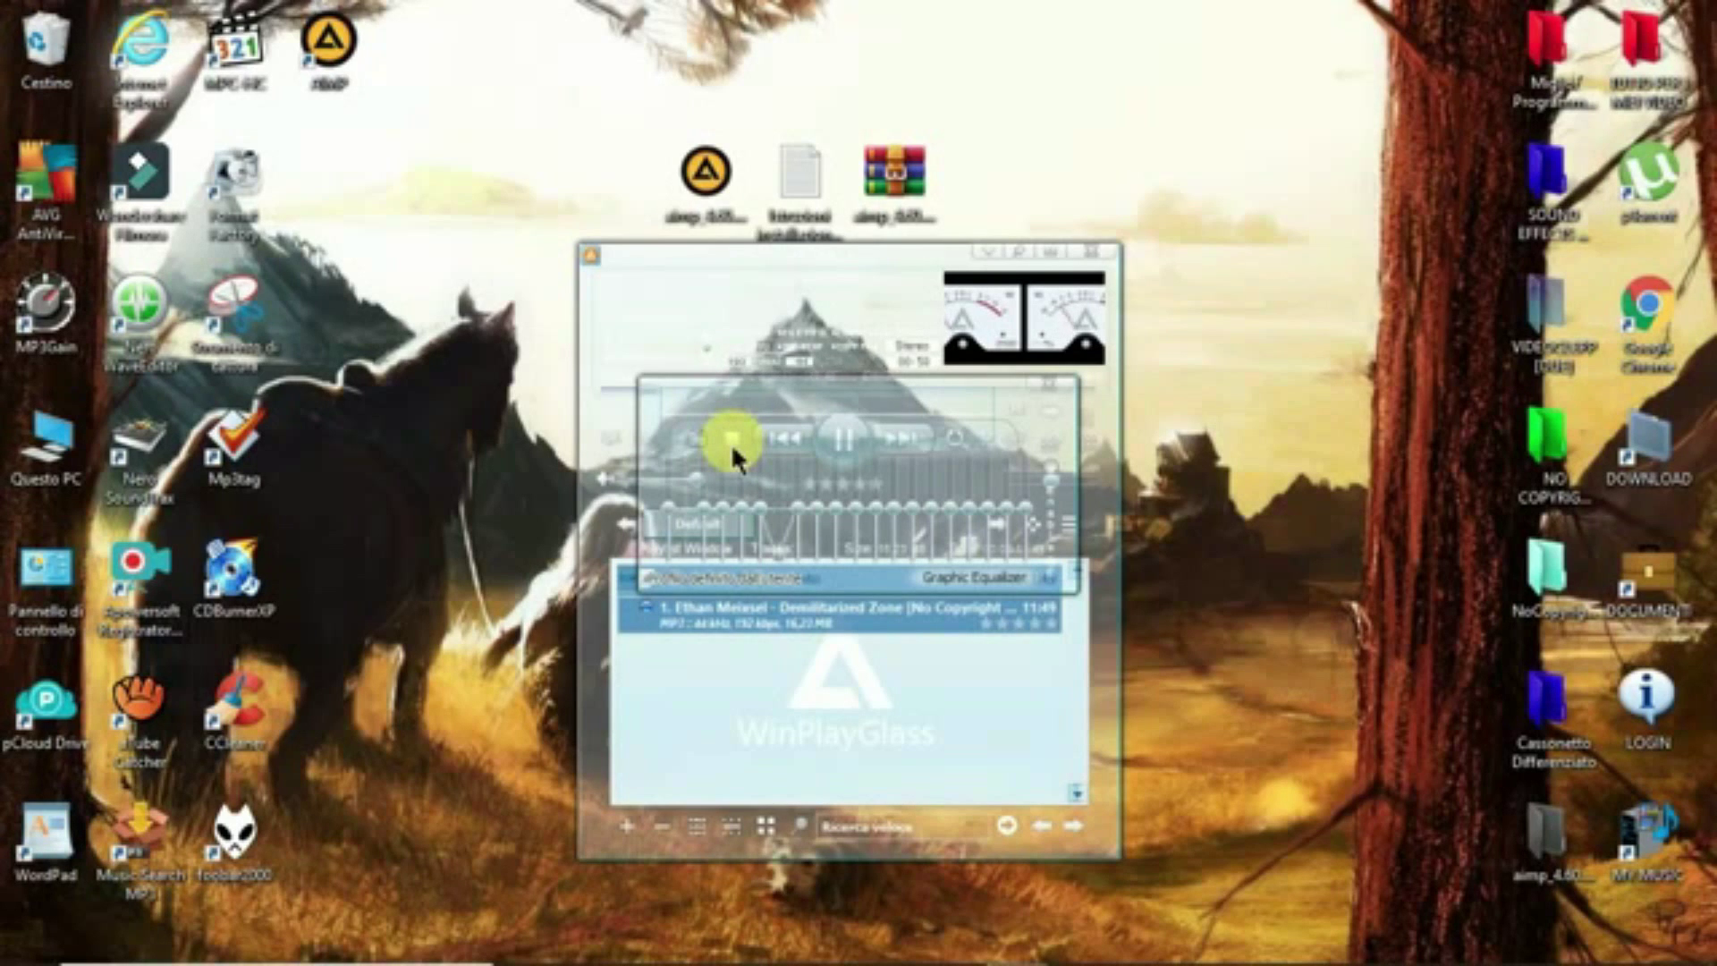
pyautogui.moveTo(795, 535)
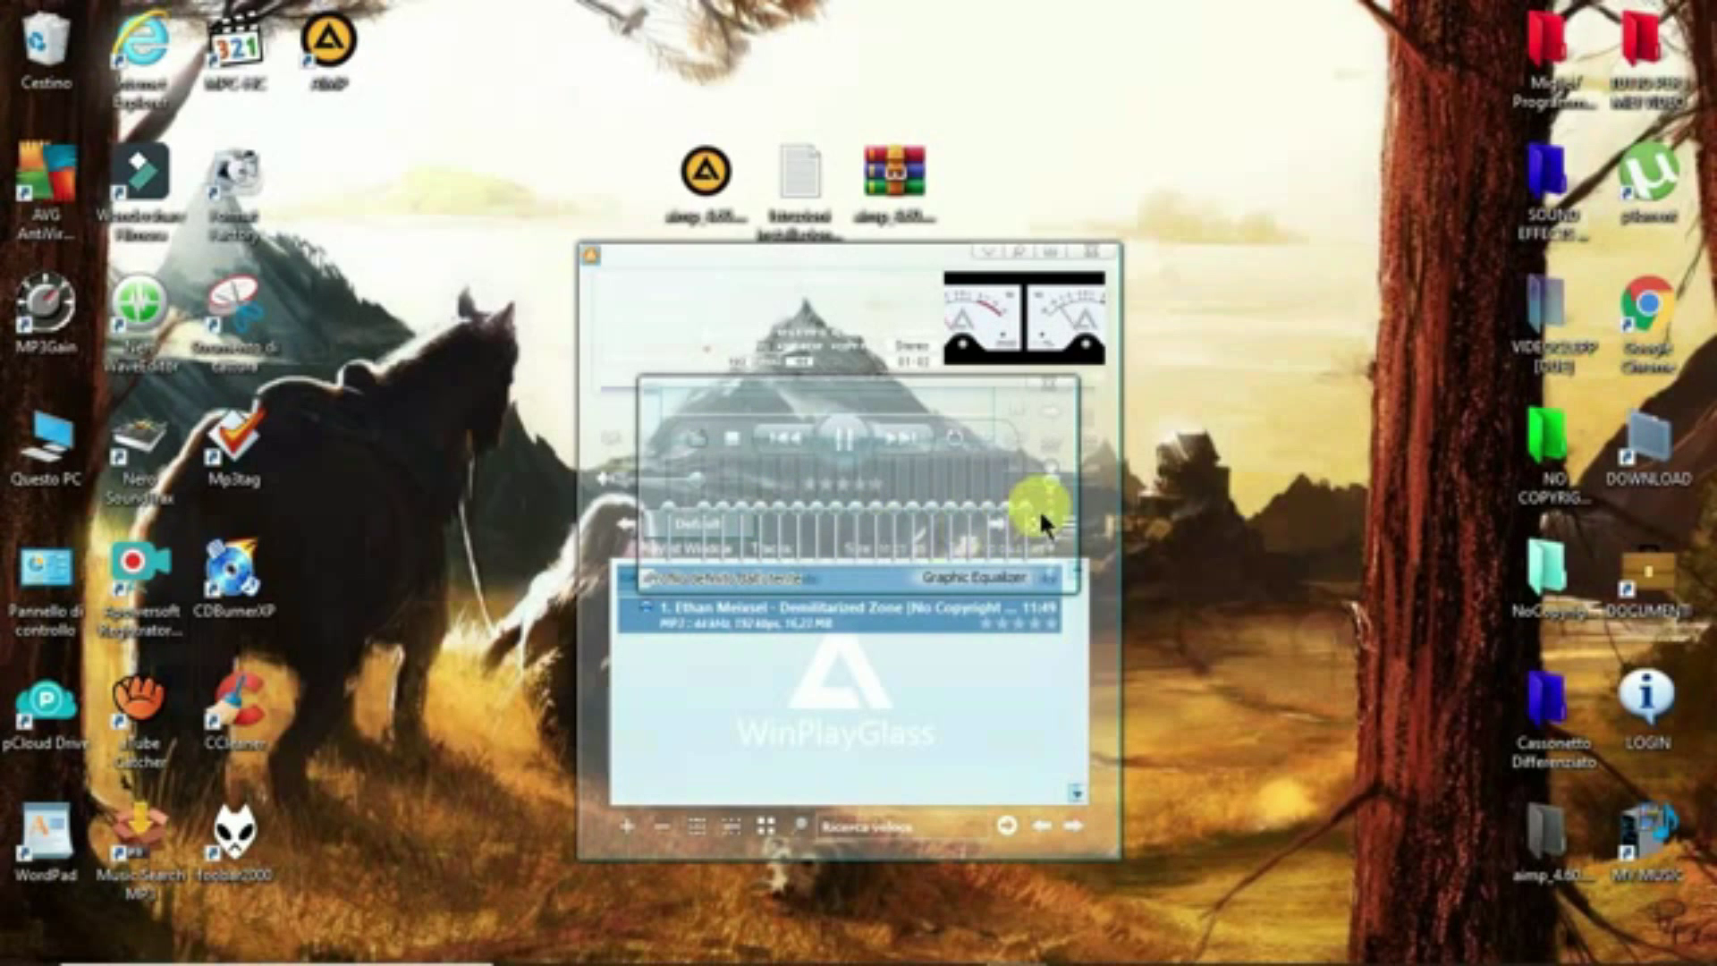
pyautogui.moveTo(889, 388); pyautogui.dragTo(1312, 449)
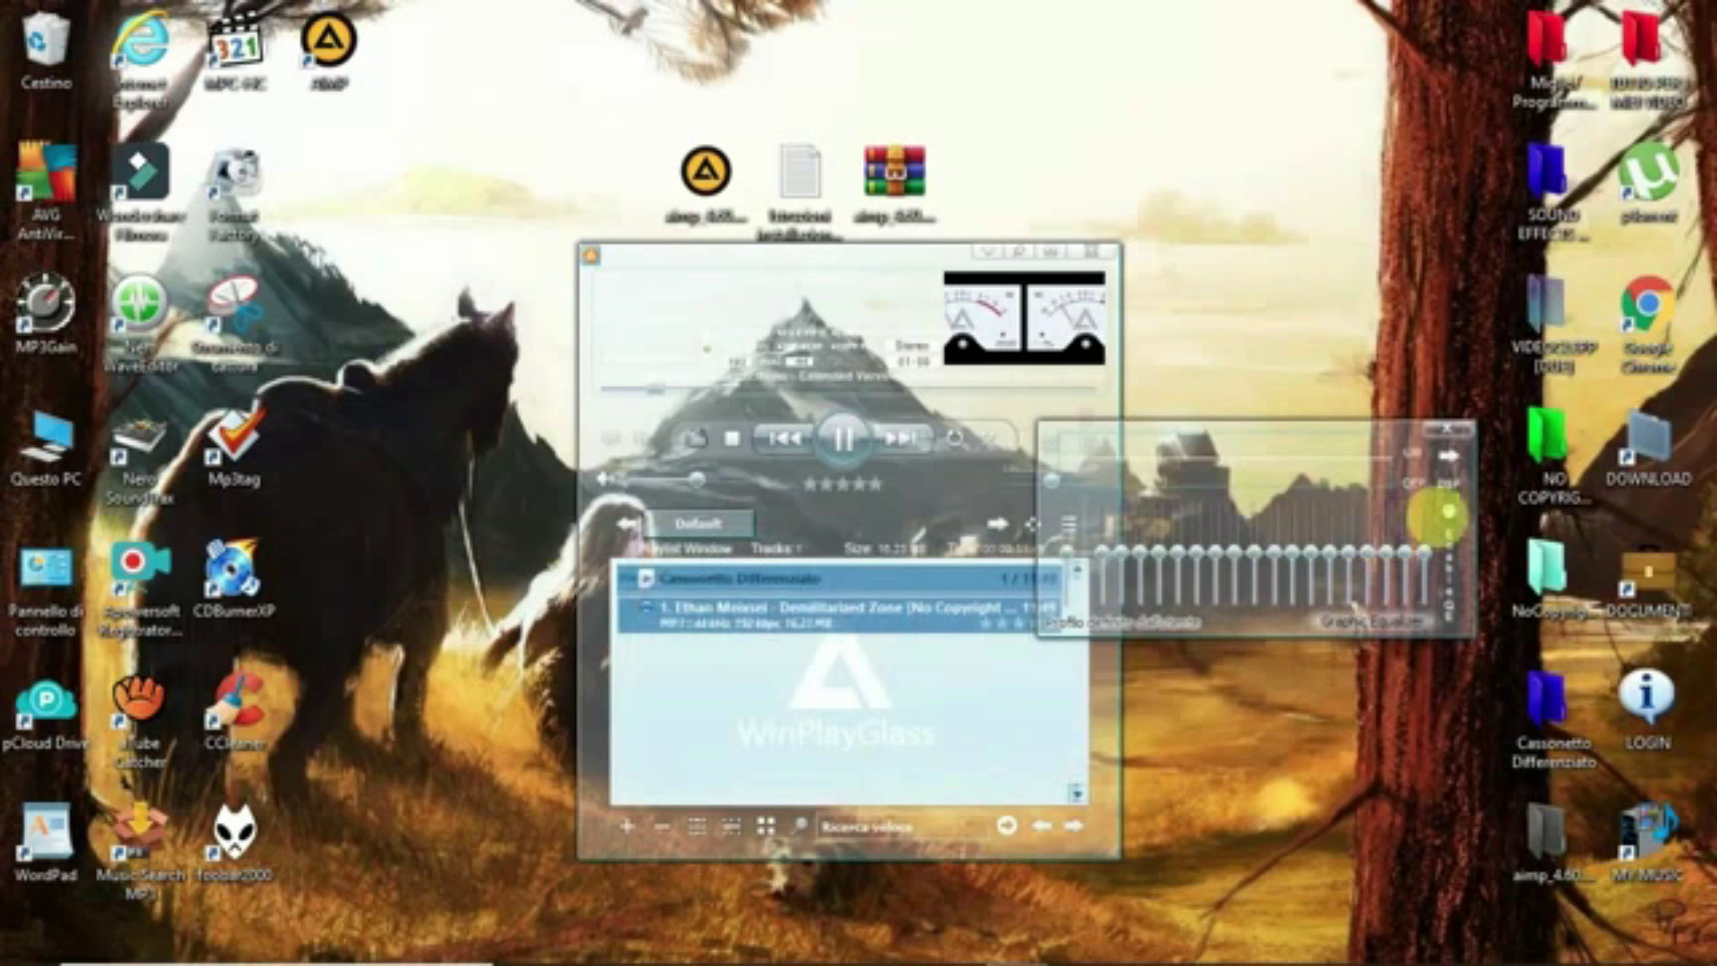
pyautogui.click(1465, 531)
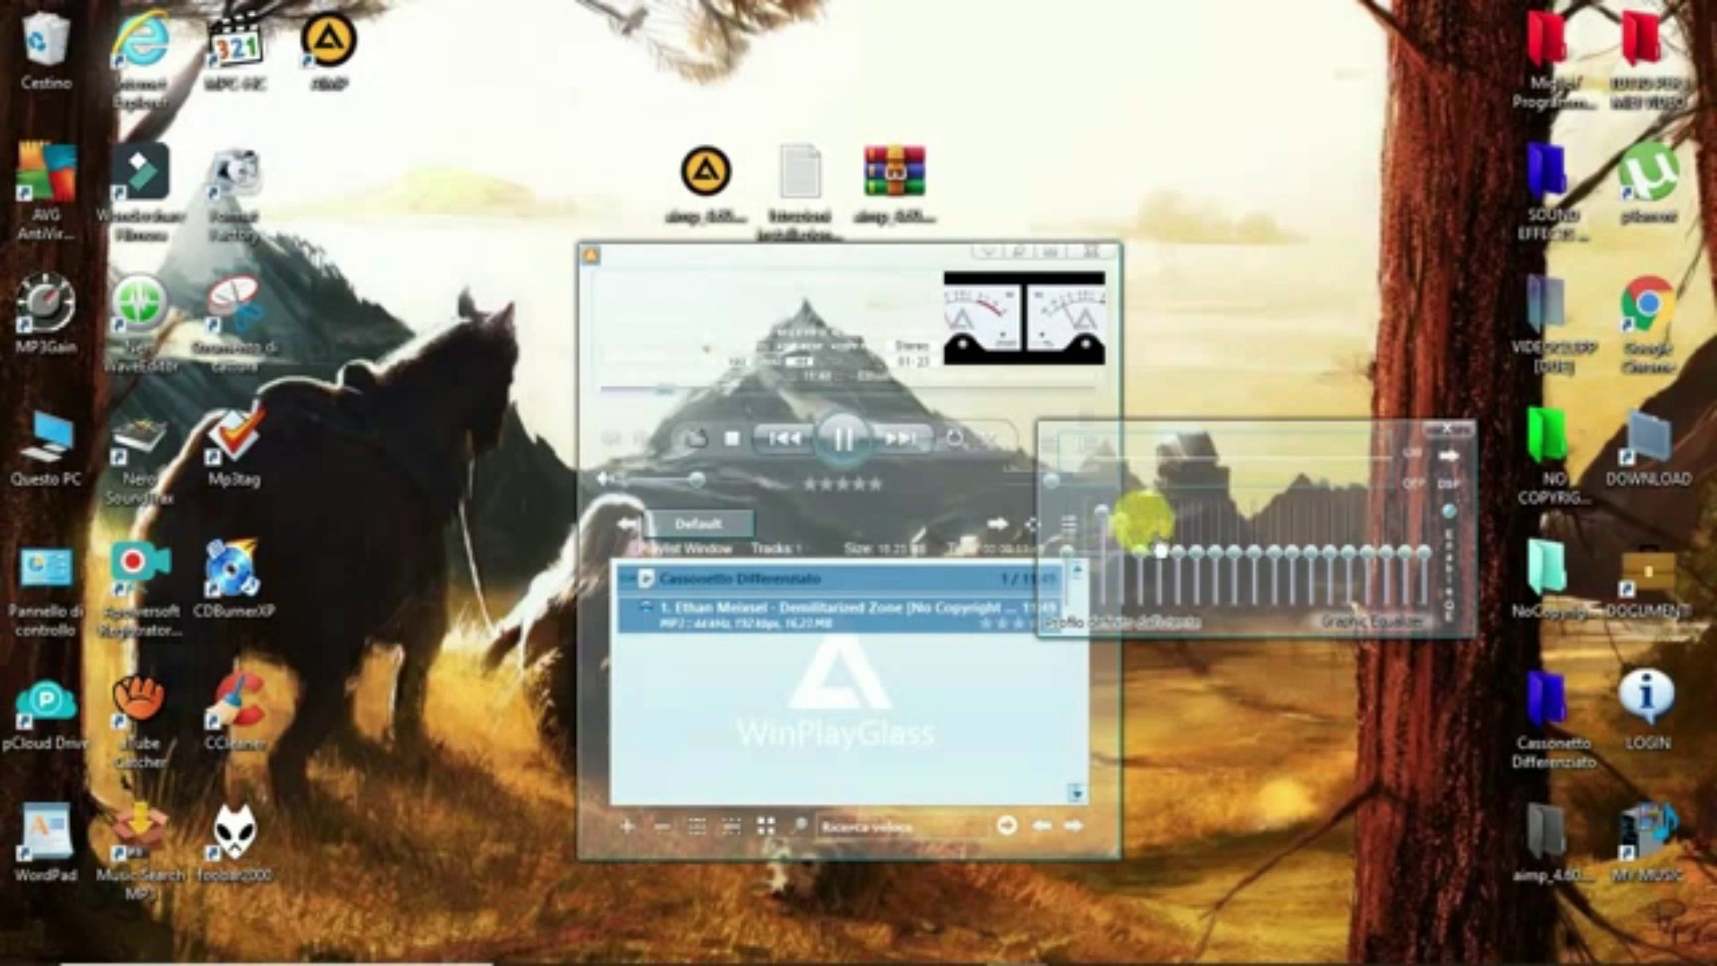
pyautogui.moveTo(1161, 549)
pyautogui.moveTo(1160, 551)
pyautogui.mouseDown()
pyautogui.moveTo(1128, 511)
pyautogui.moveTo(1185, 556)
pyautogui.moveTo(1178, 526)
pyautogui.moveTo(1209, 559)
pyautogui.moveTo(1211, 536)
pyautogui.moveTo(1234, 565)
pyautogui.moveTo(1215, 537)
pyautogui.mouseUp()
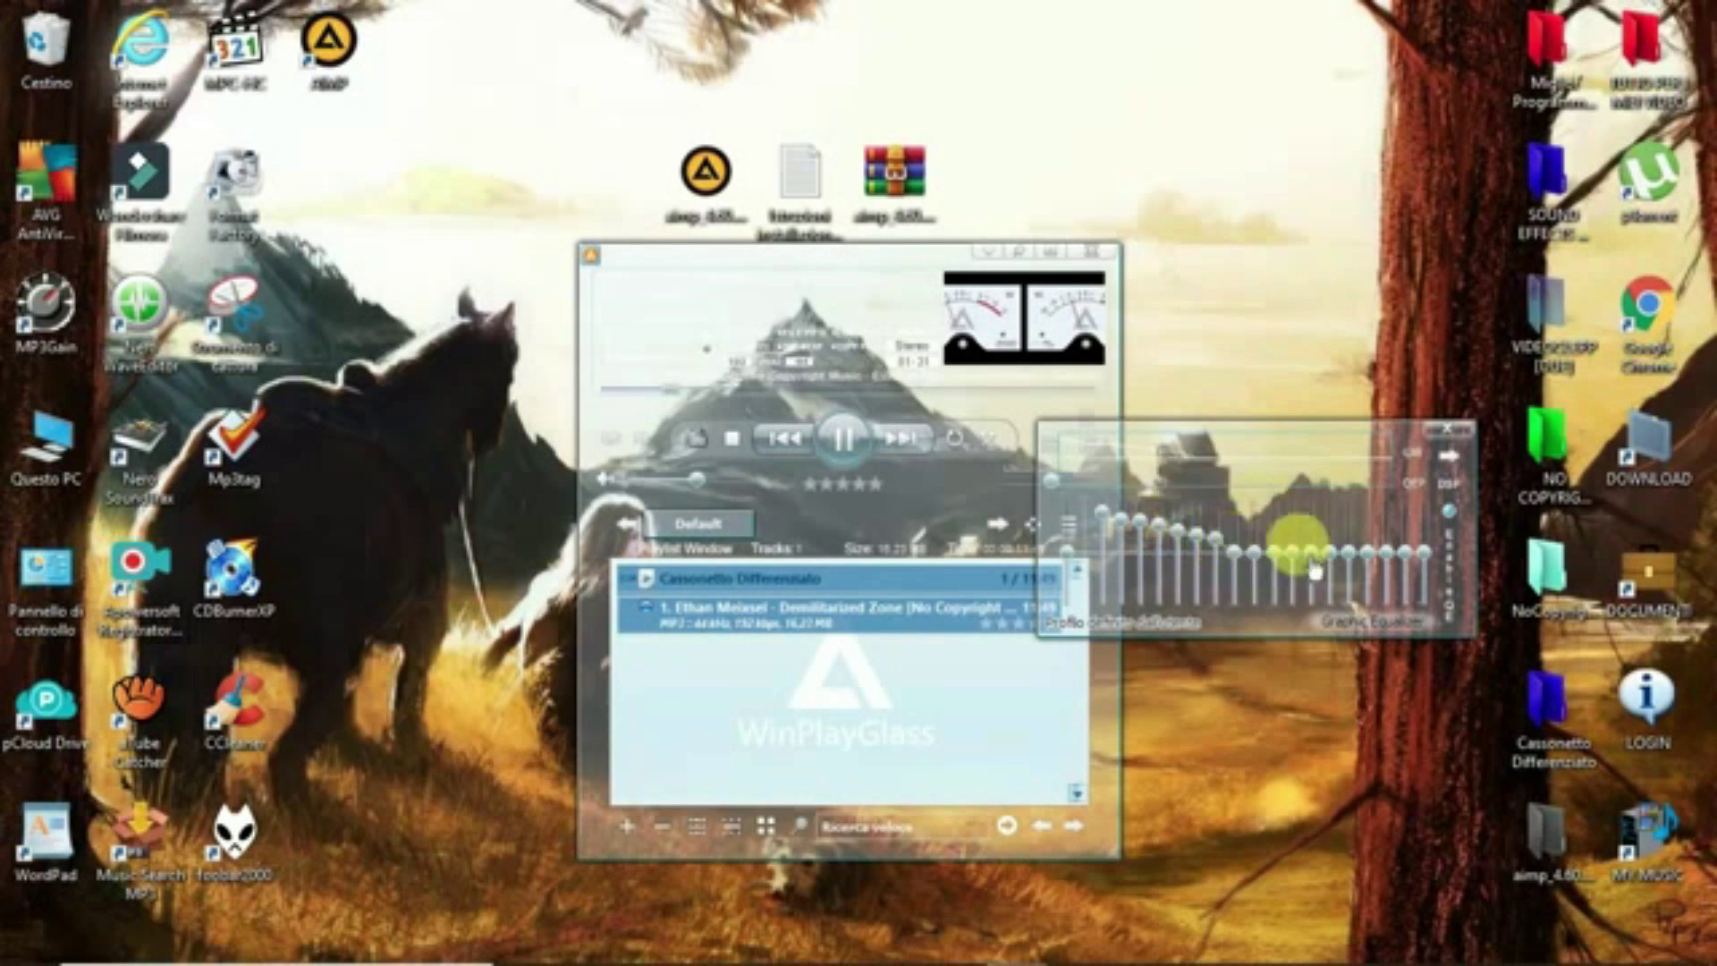
pyautogui.click(1446, 530)
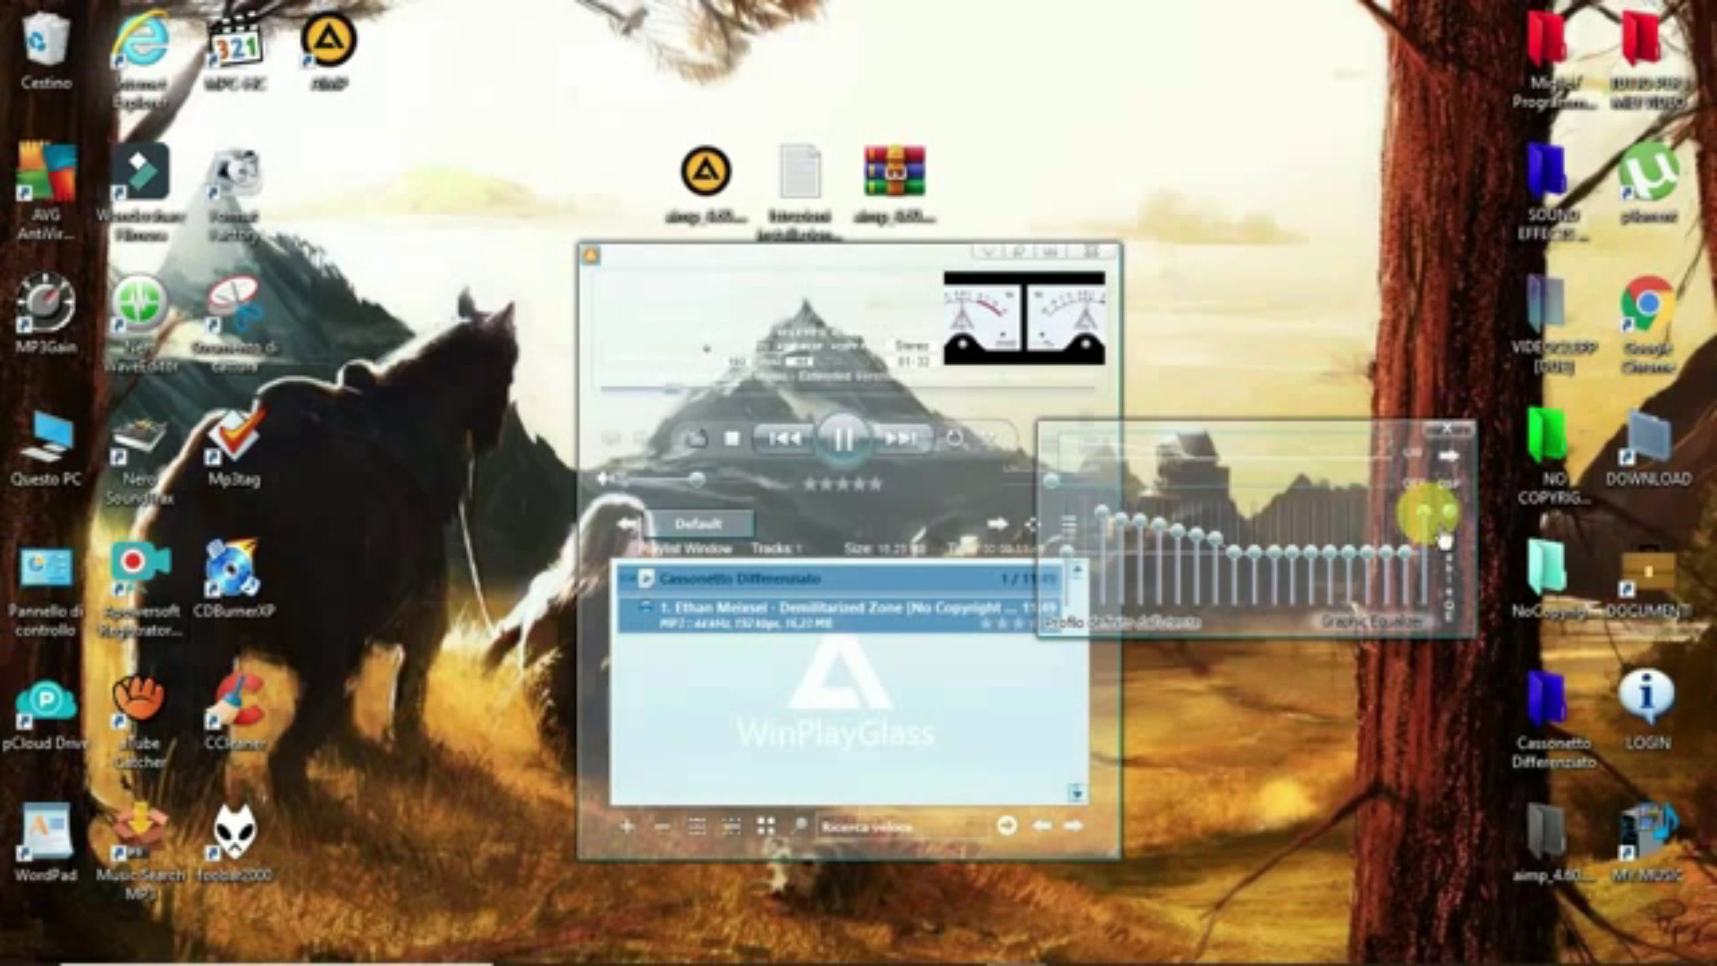
pyautogui.moveTo(1409, 552)
pyautogui.mouseDown()
pyautogui.moveTo(1422, 545)
pyautogui.moveTo(1391, 558)
pyautogui.moveTo(1355, 533)
pyautogui.moveTo(1368, 562)
pyautogui.moveTo(1321, 565)
pyautogui.moveTo(1306, 597)
pyautogui.moveTo(1208, 646)
pyautogui.mouseUp()
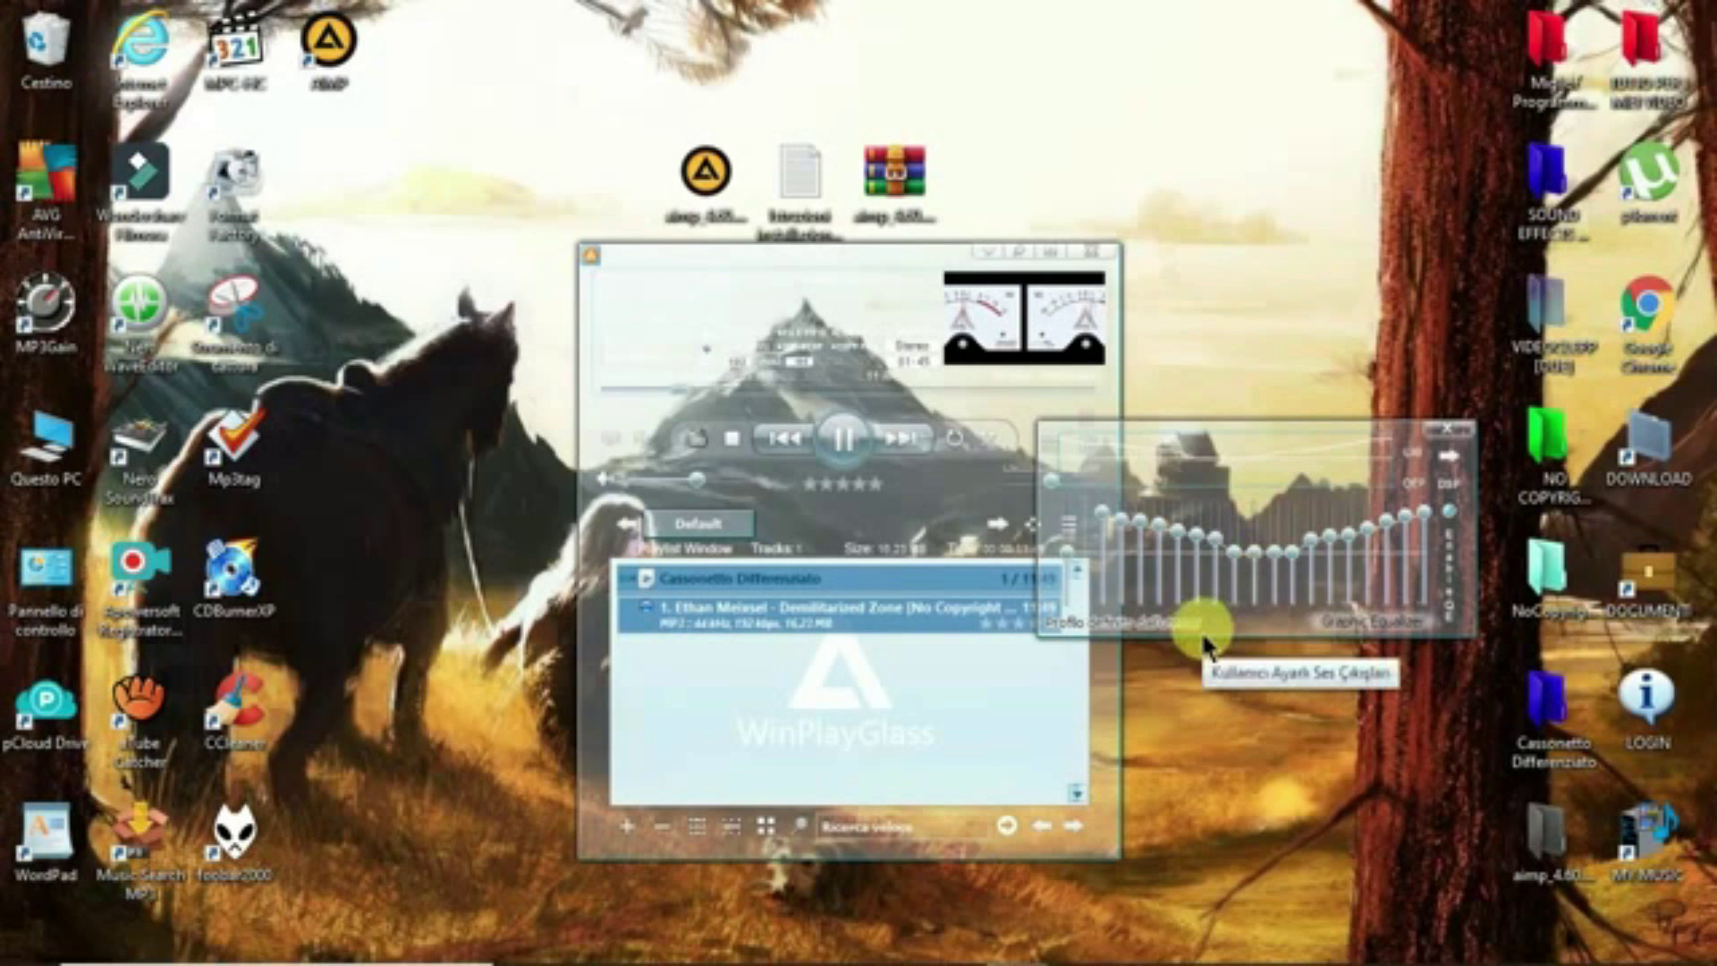
pyautogui.click(1465, 448)
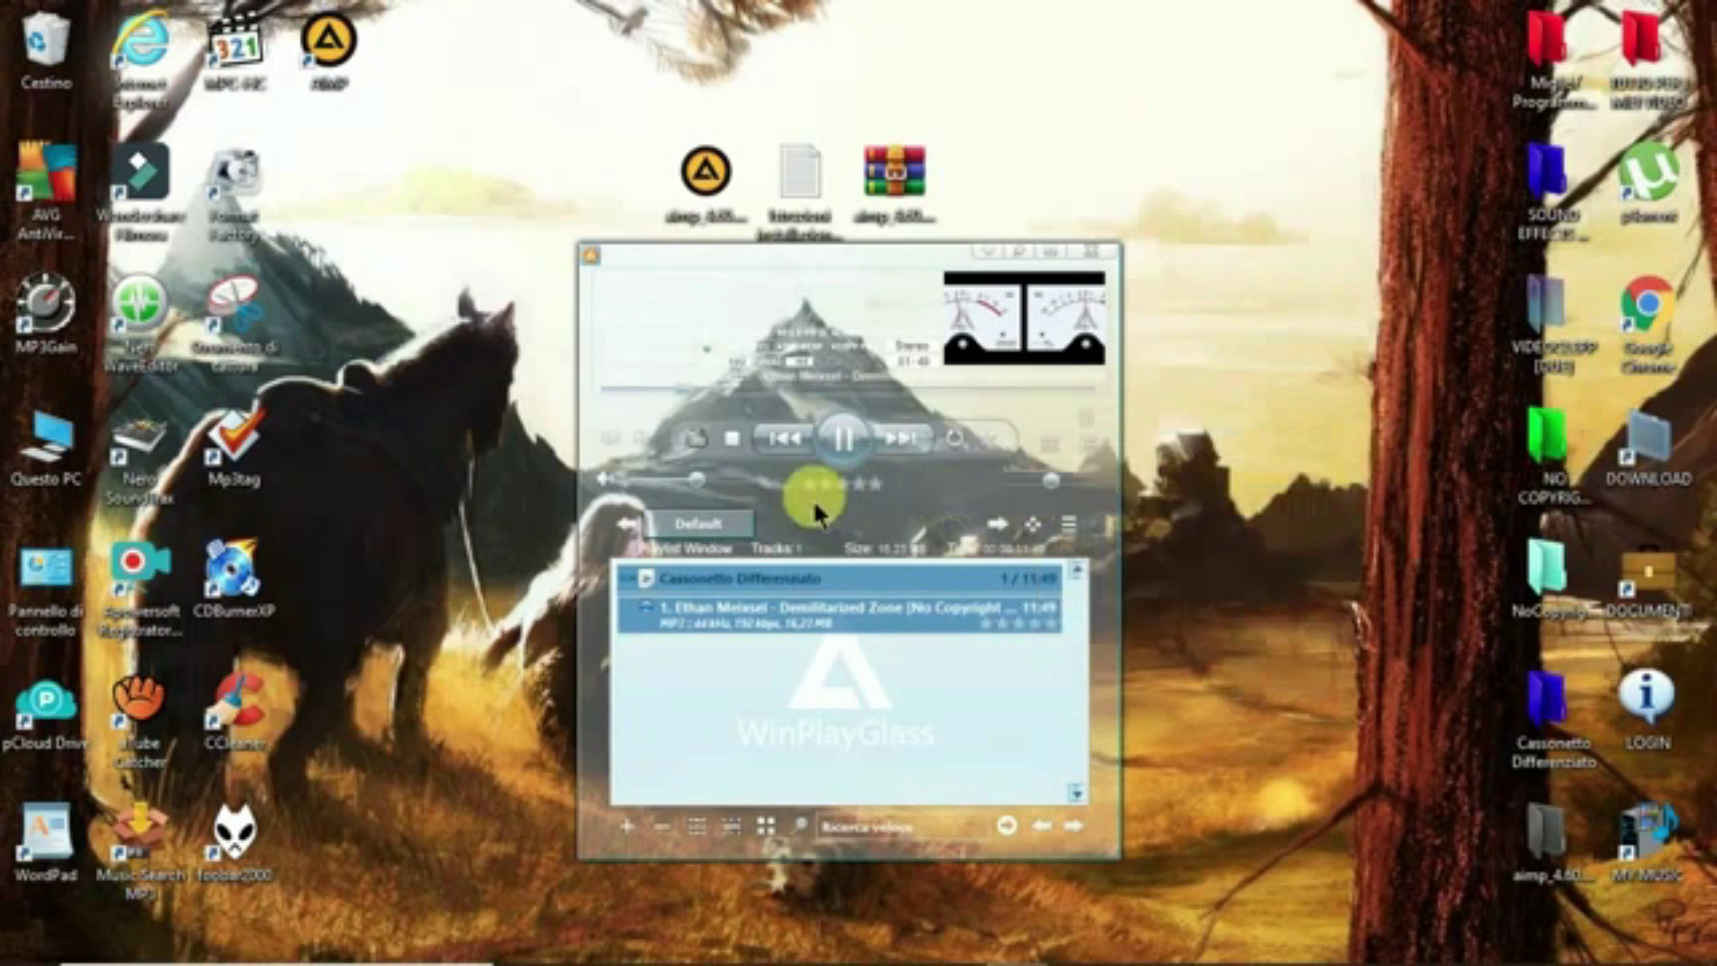
# - Lower the playback volume and skip forward in the playing track
pyautogui.moveTo(698, 499); pyautogui.dragTo(663, 501)
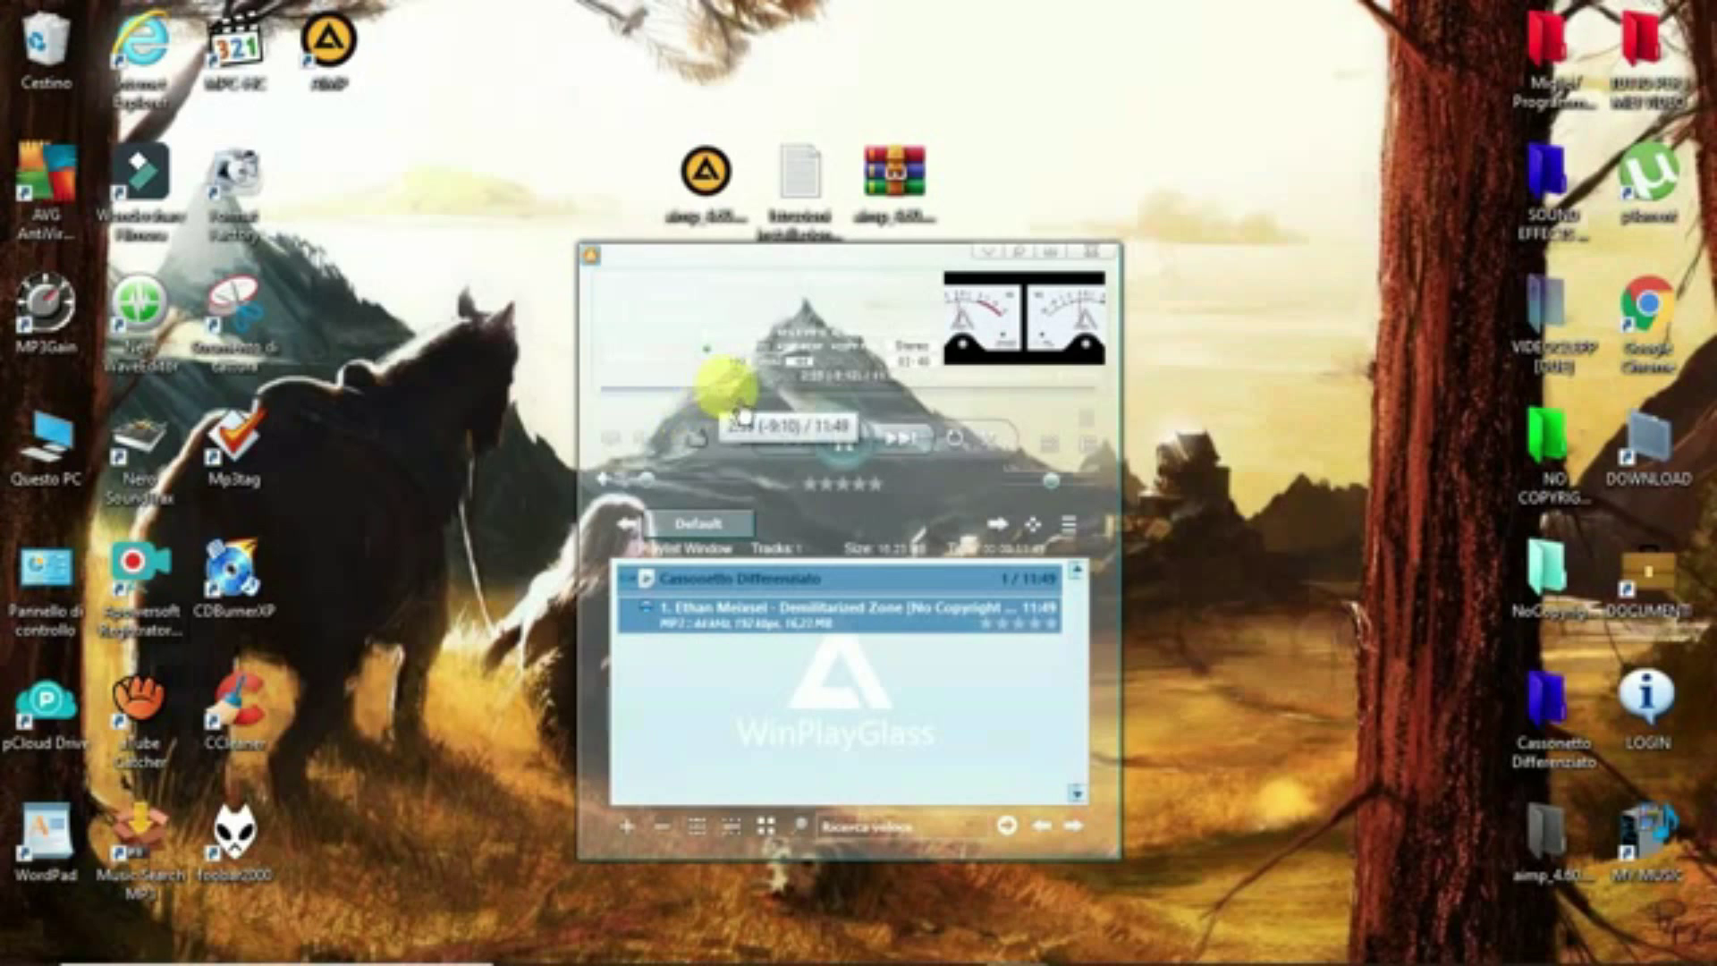
pyautogui.moveTo(740, 414)
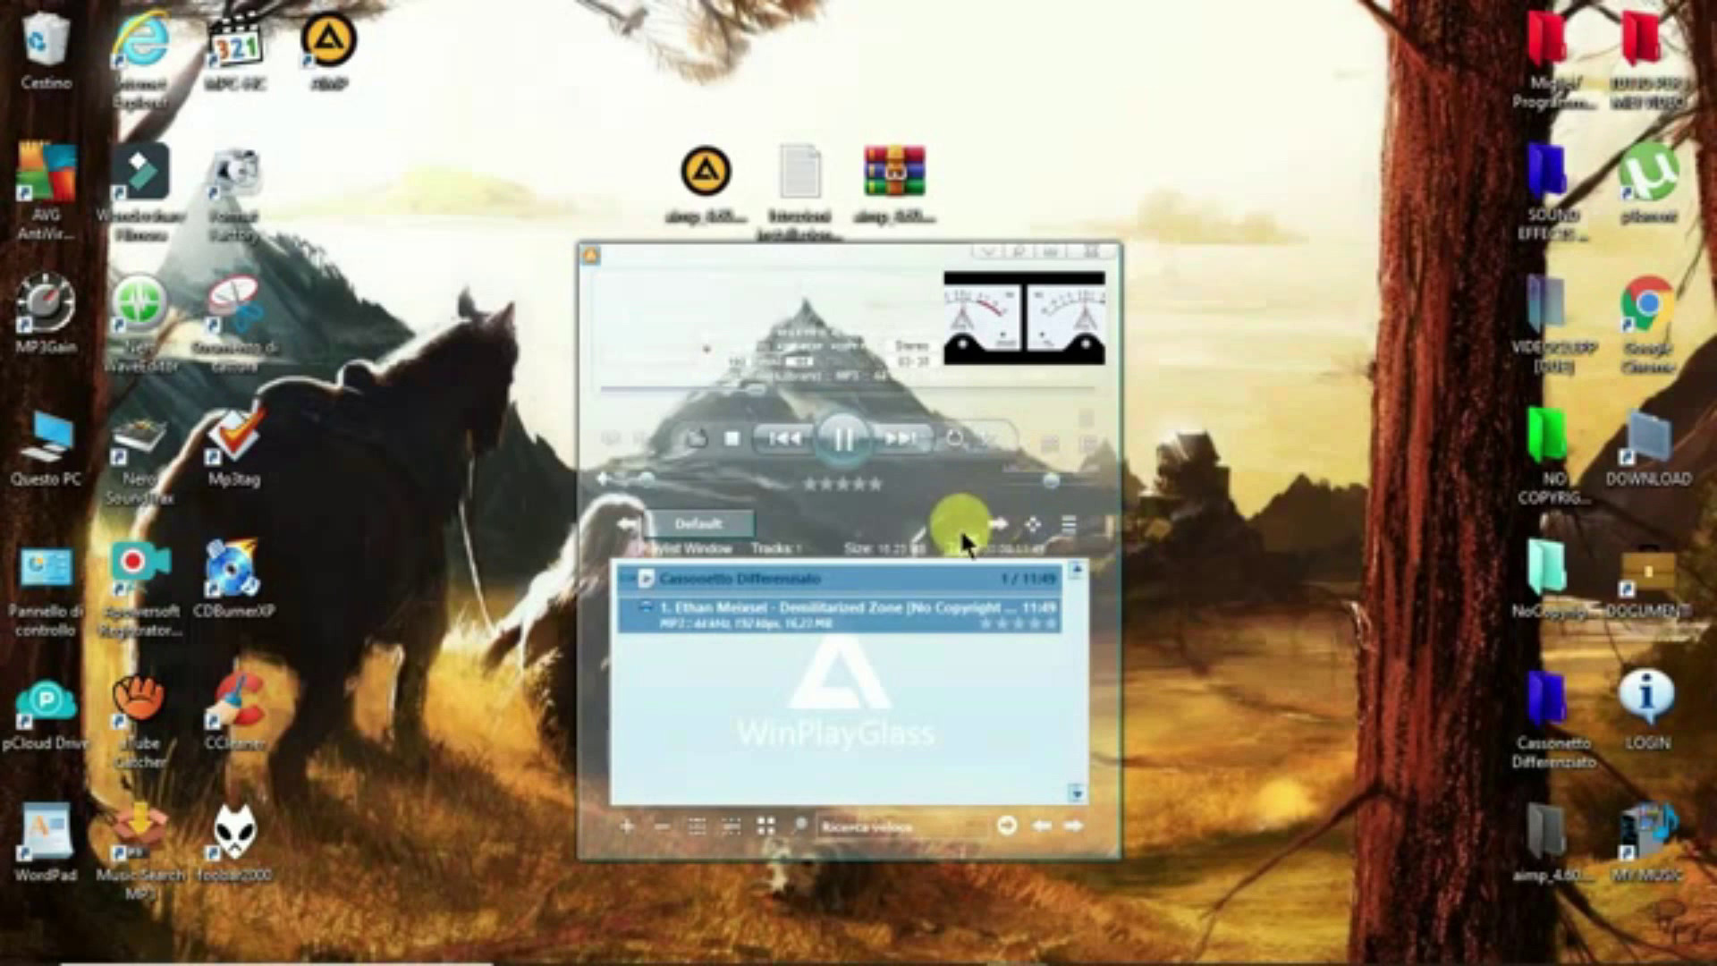
# - Switch the player to the Pandemic theme in the theme options and close them
pyautogui.click(603, 271)
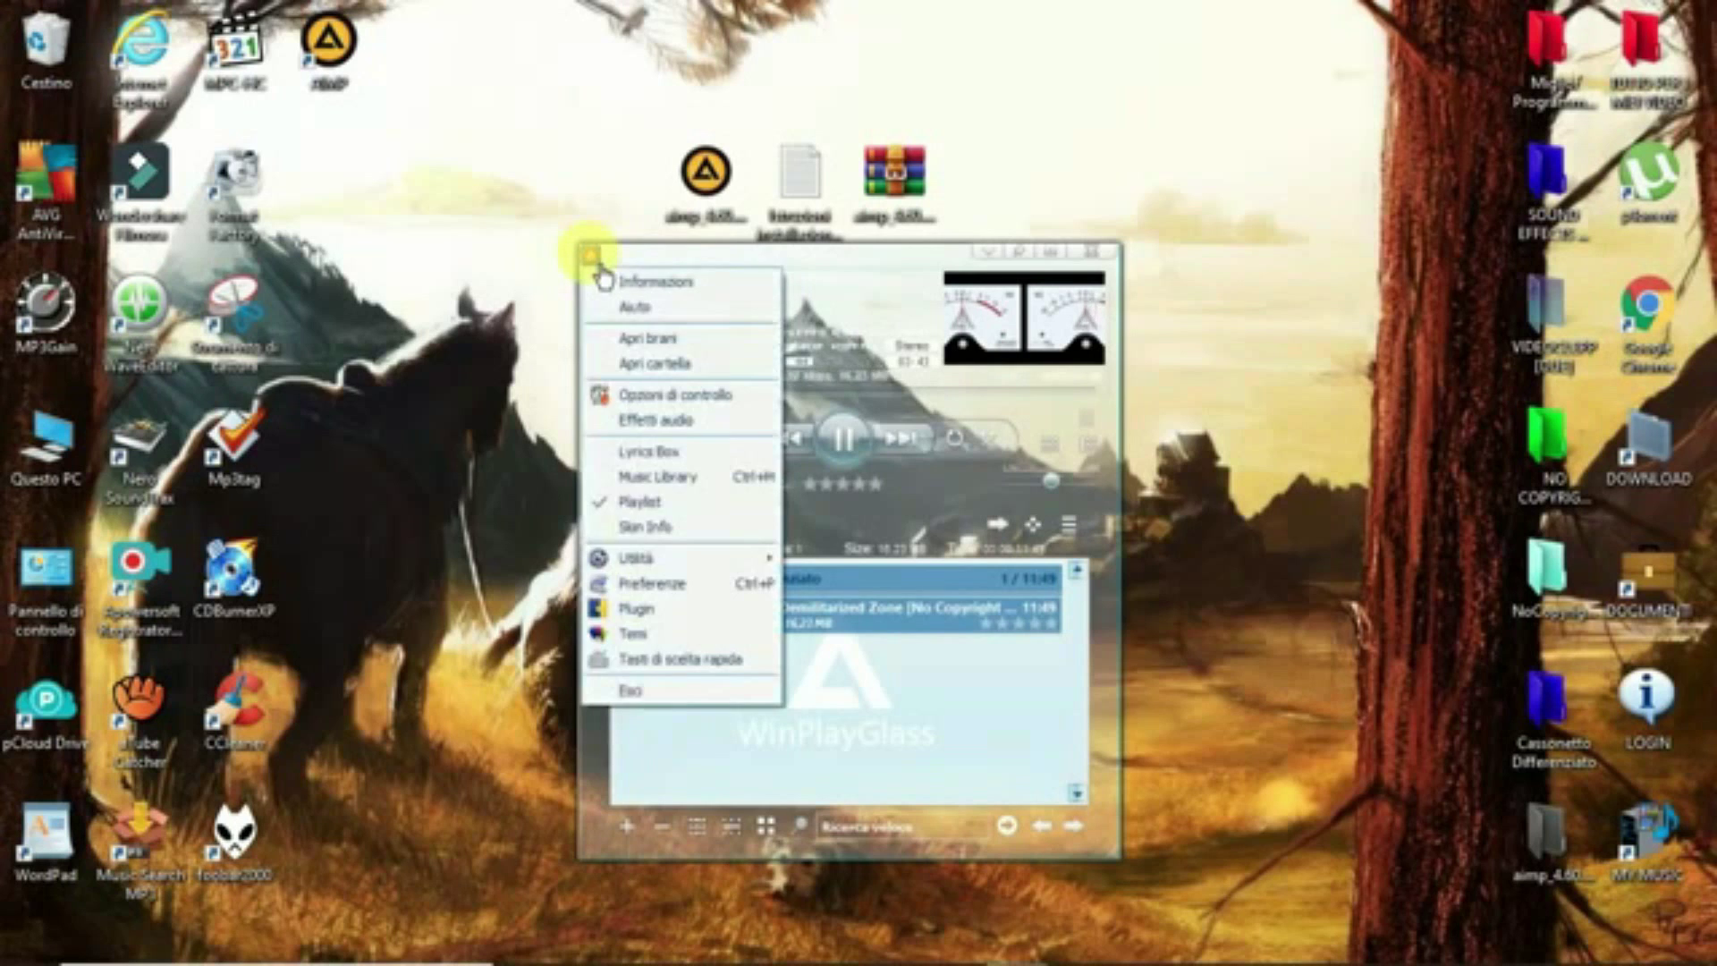
pyautogui.click(657, 631)
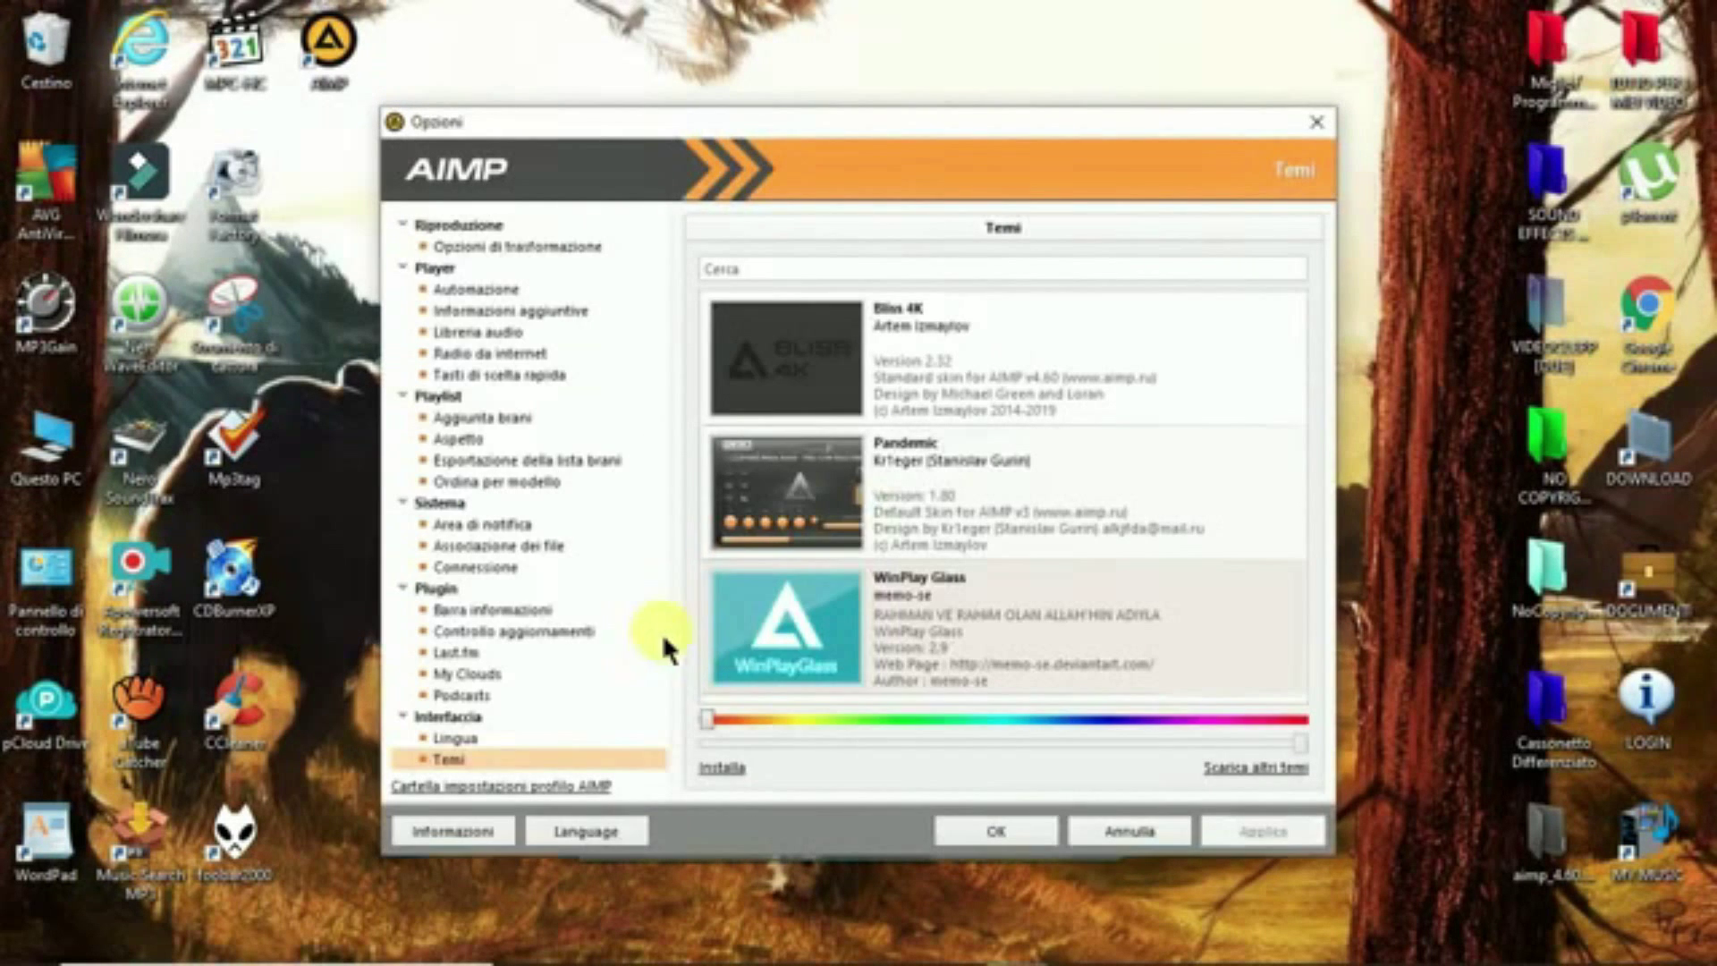
pyautogui.click(839, 499)
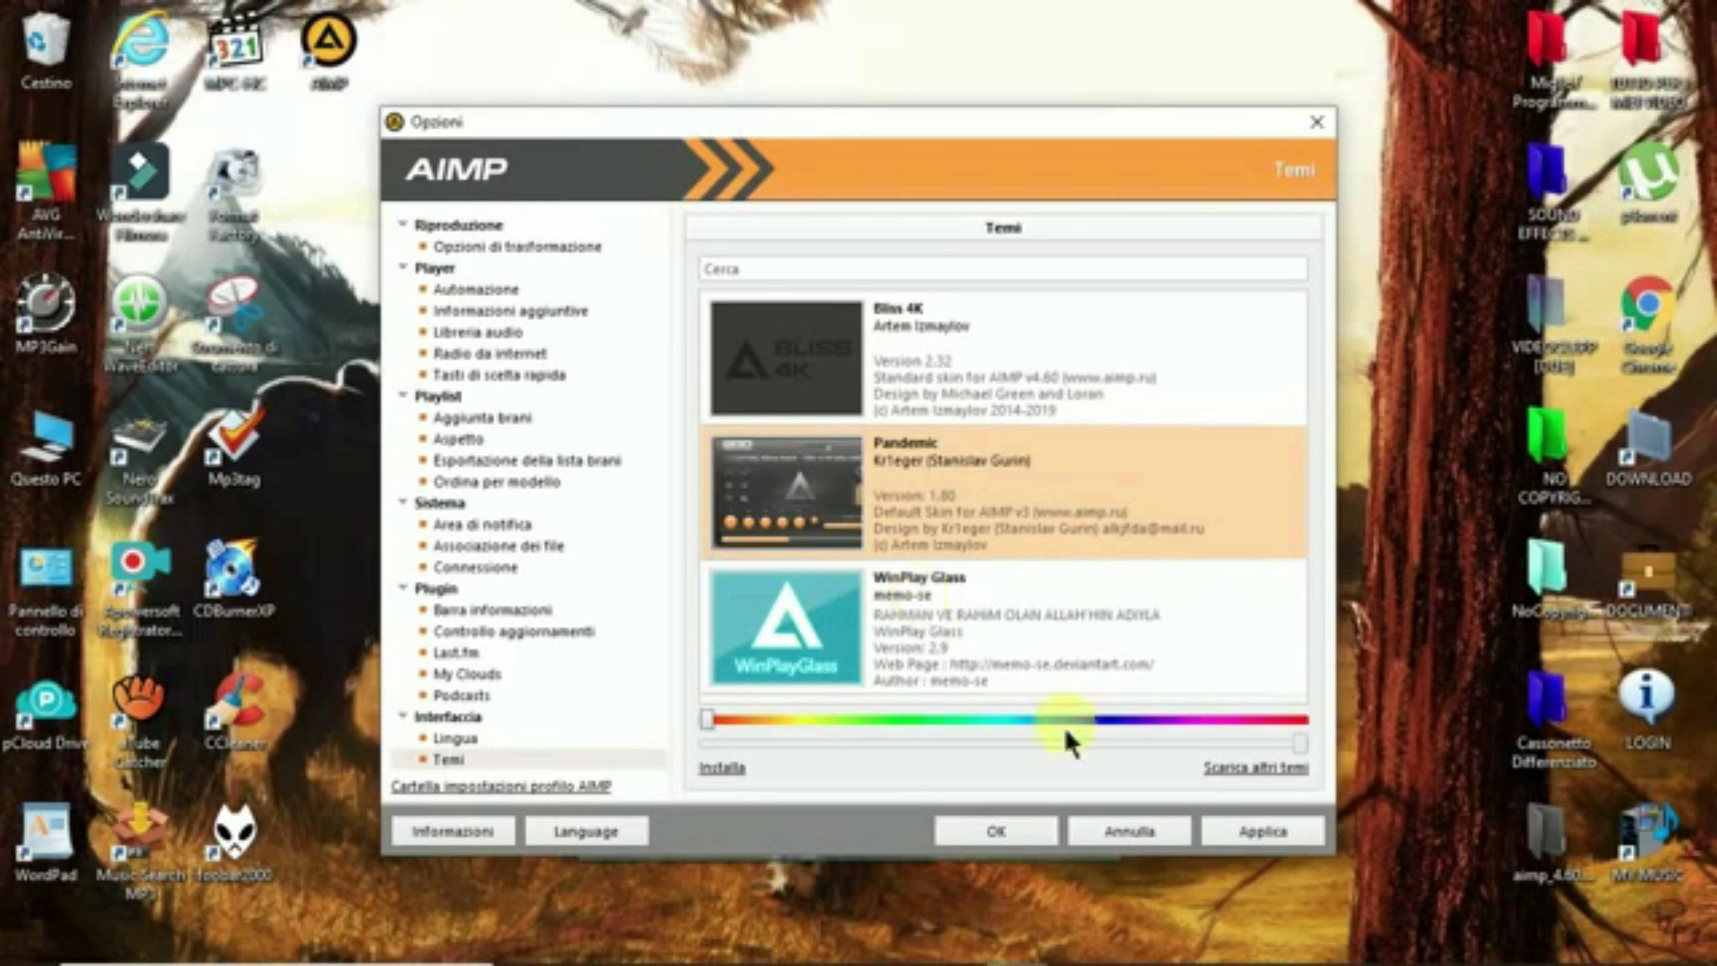
pyautogui.click(1261, 849)
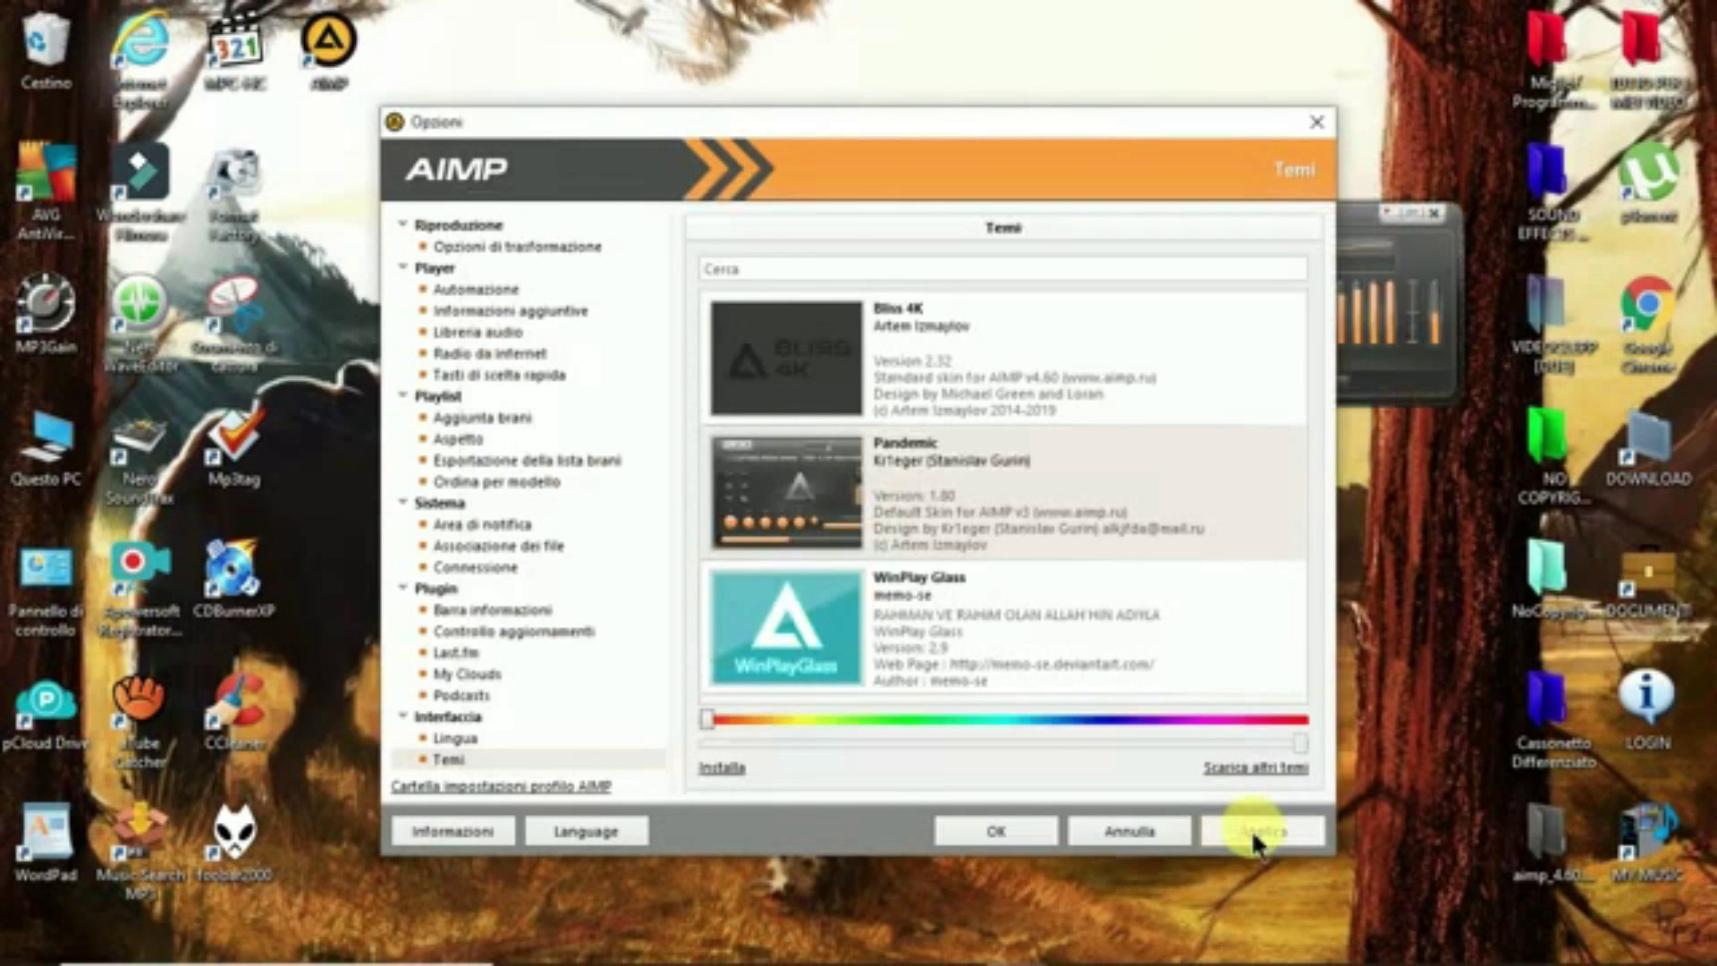
pyautogui.click(1027, 840)
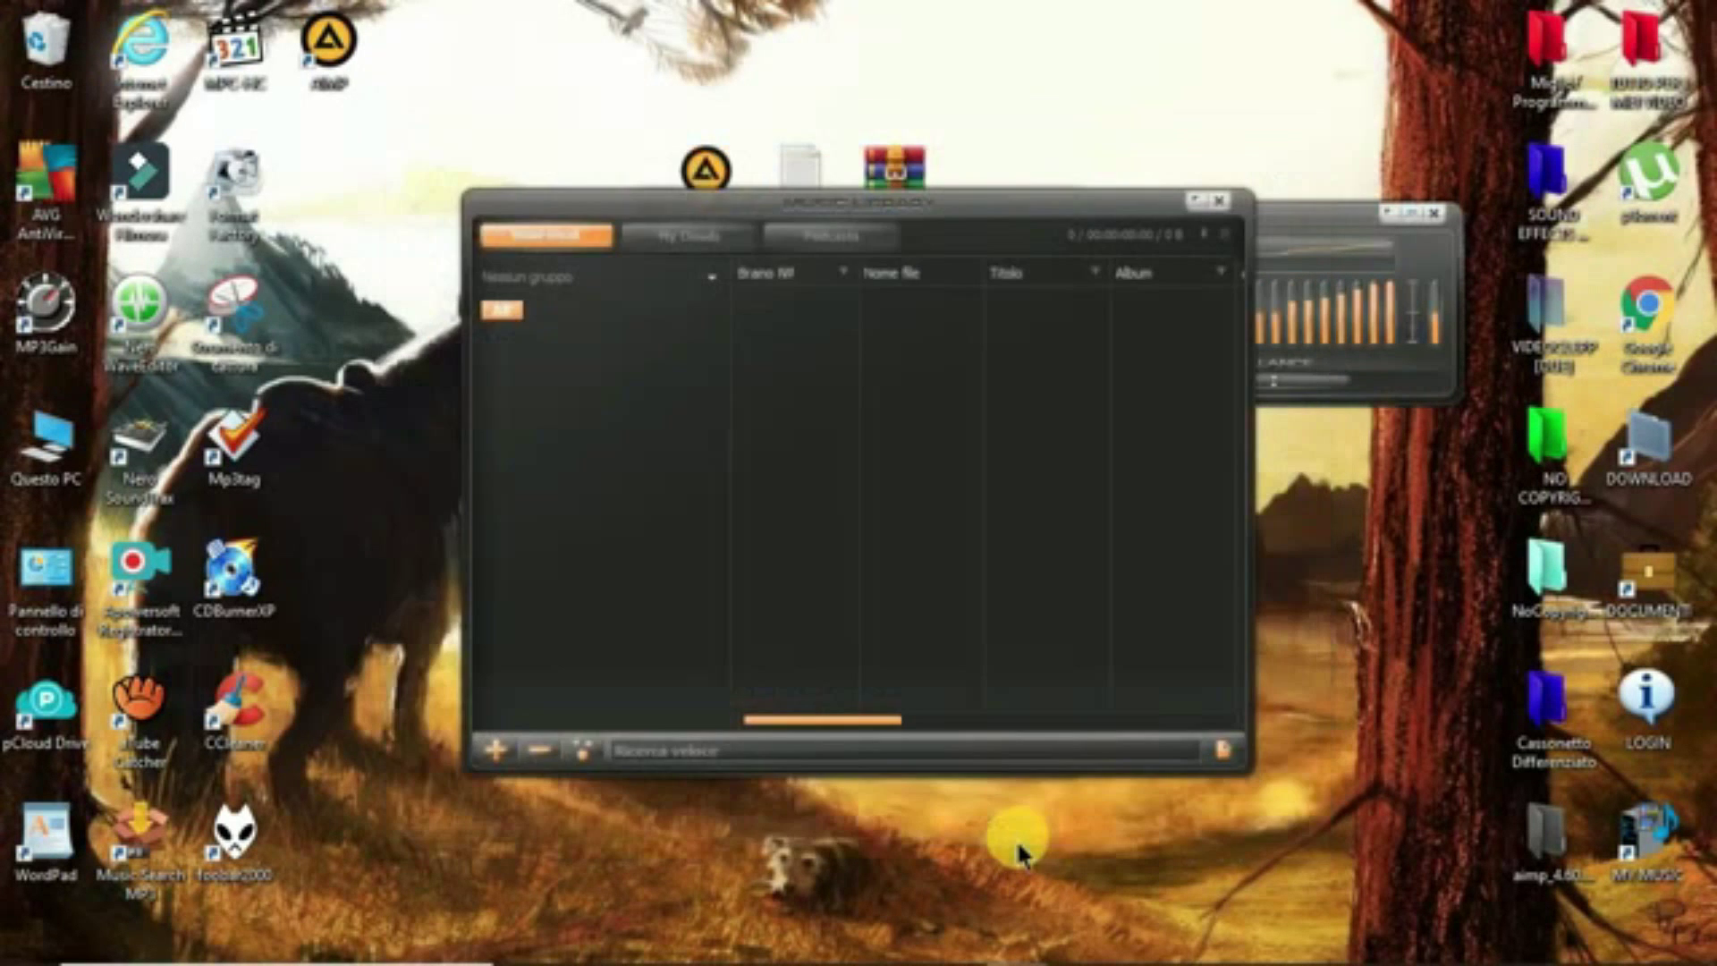
# - Close the music library and equalizer windows, and try showing and hiding the equalizer from the player
pyautogui.click(1221, 213)
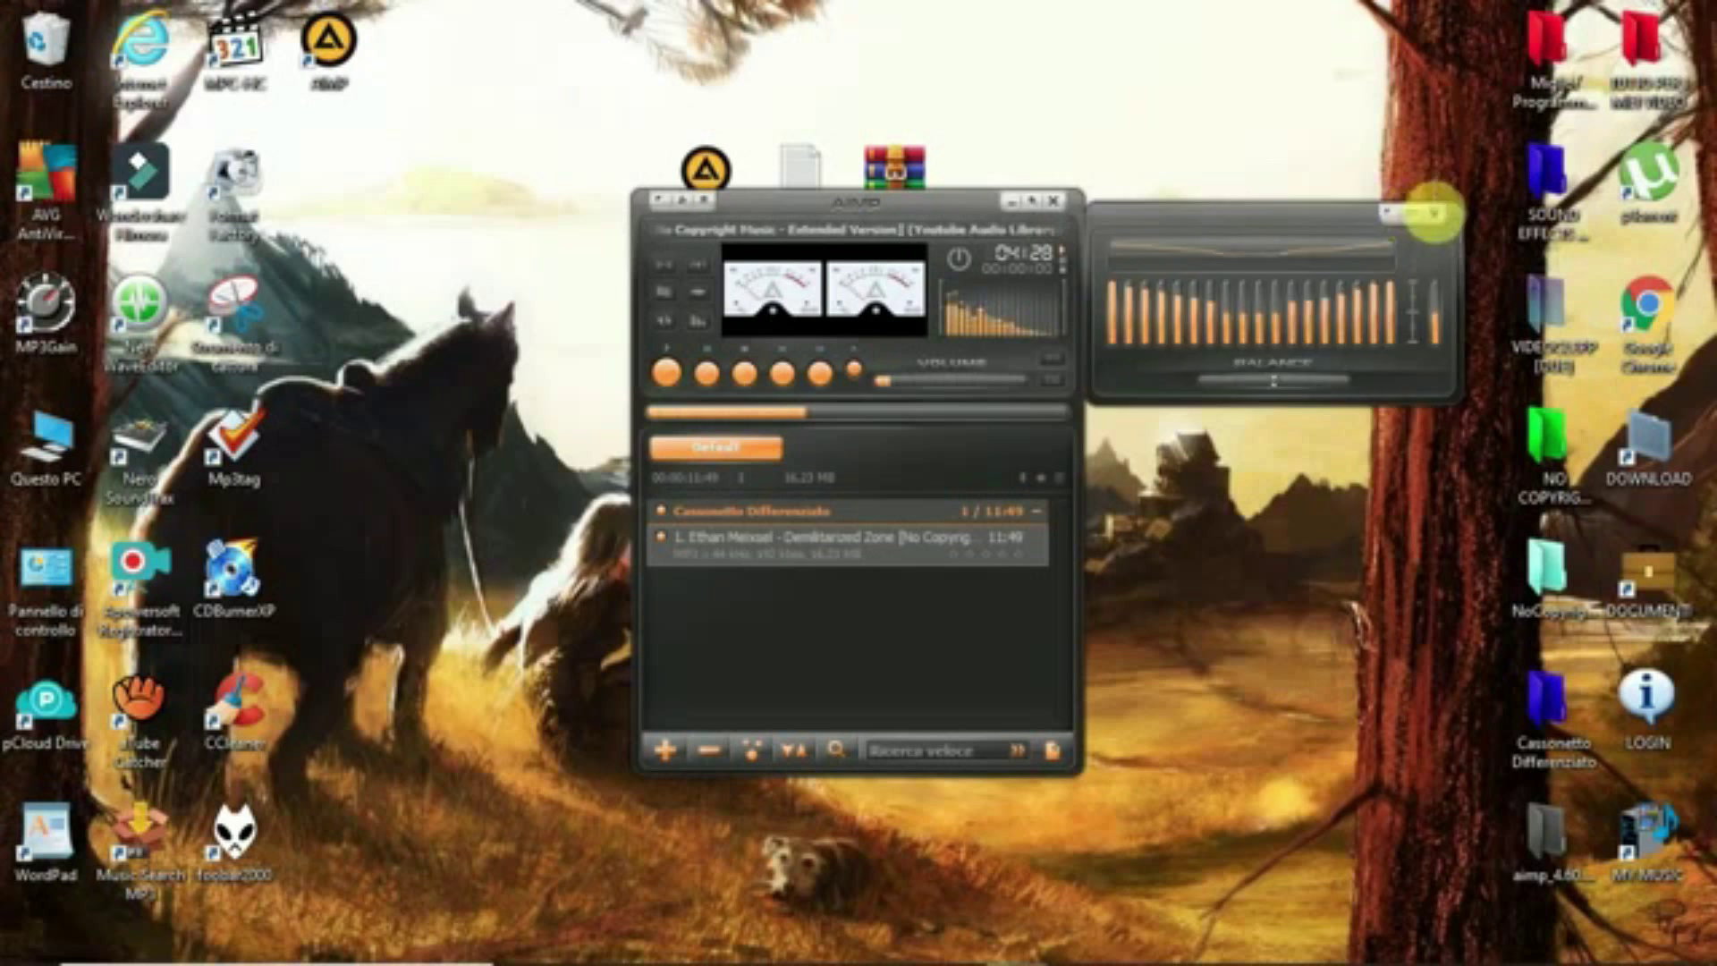
pyautogui.click(1431, 212)
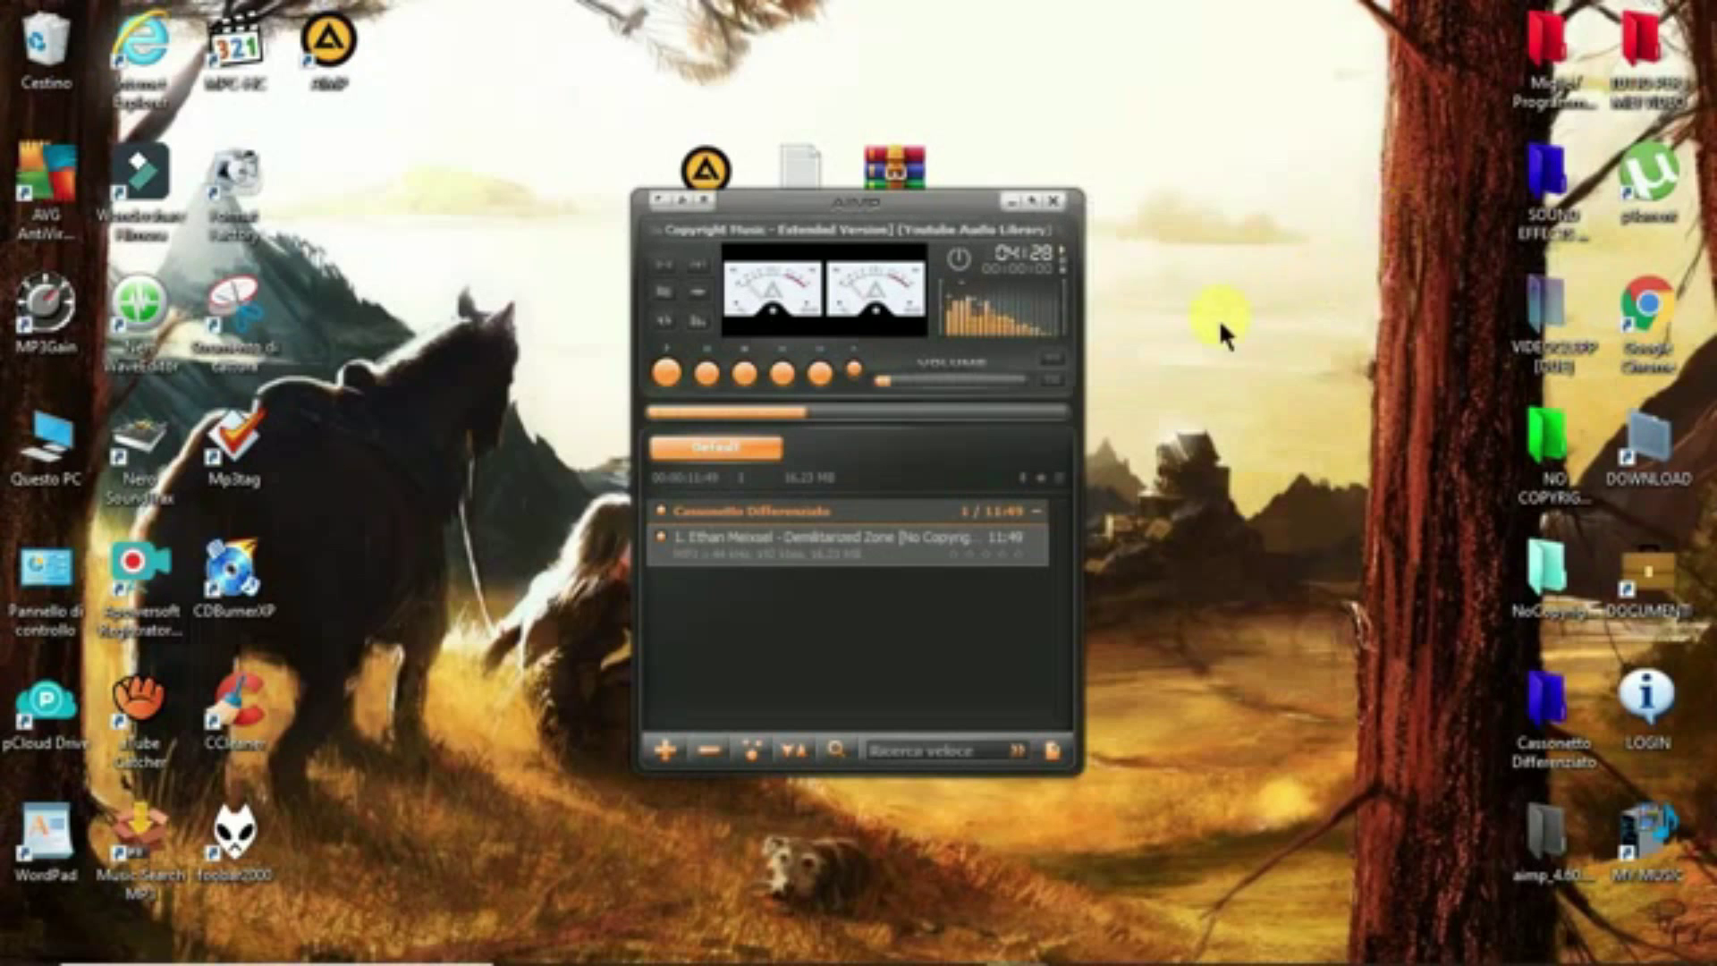
pyautogui.click(1074, 386)
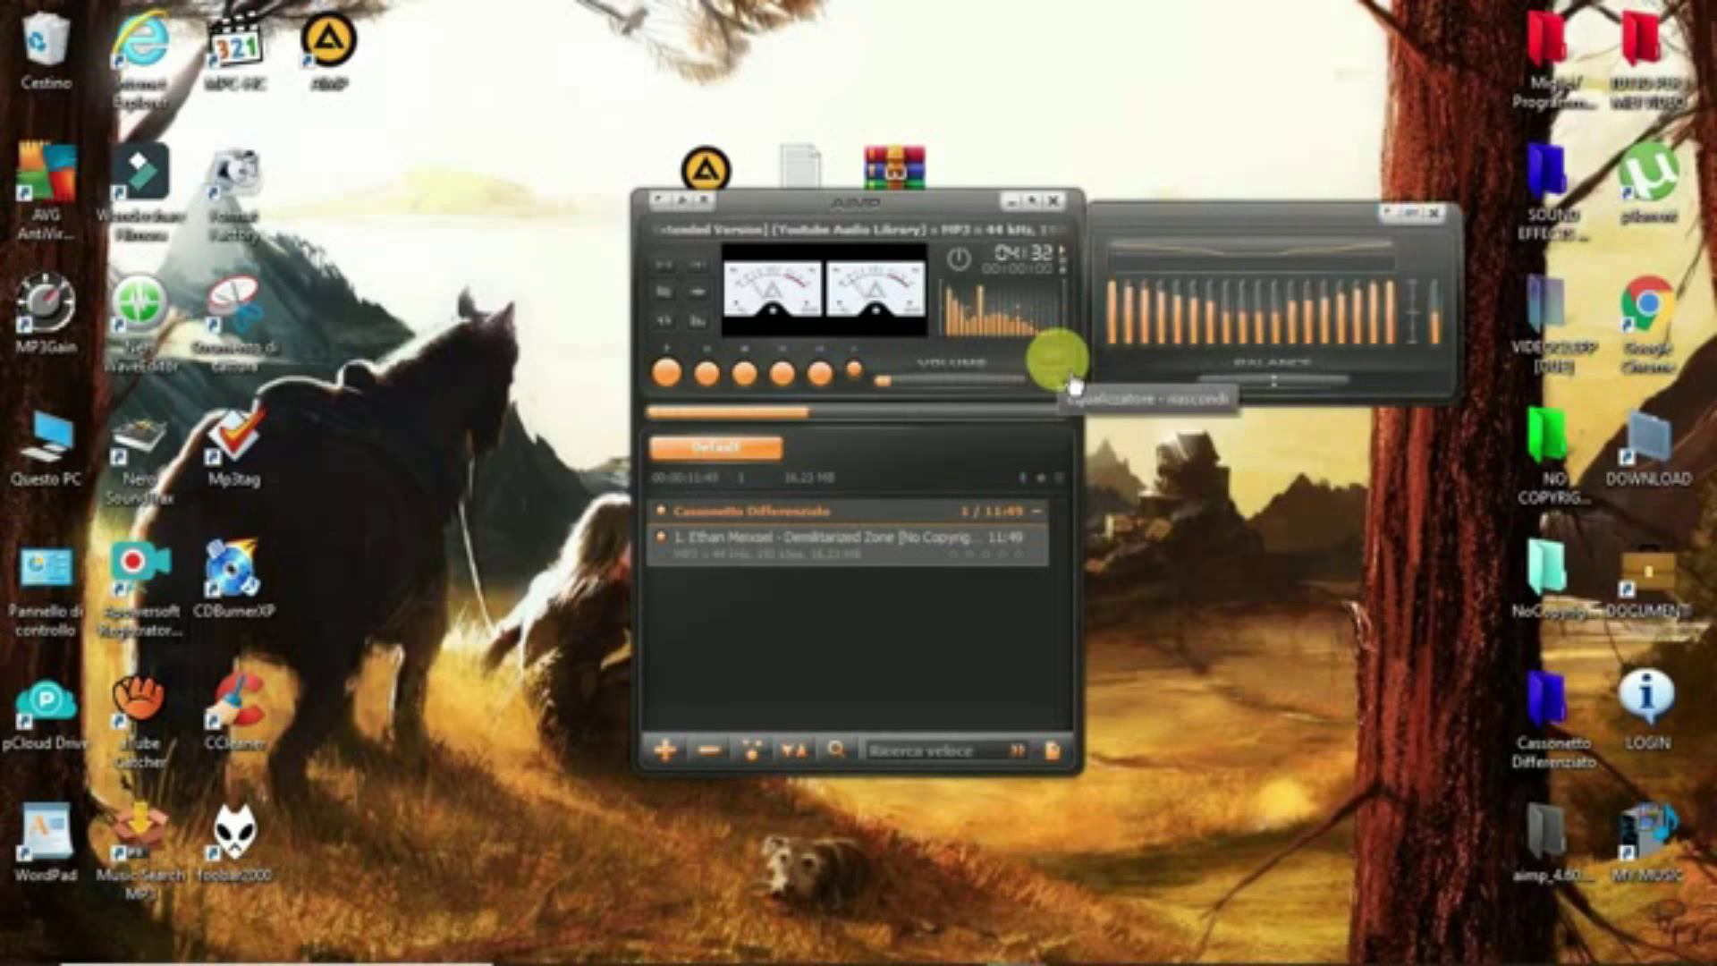
pyautogui.click(1074, 385)
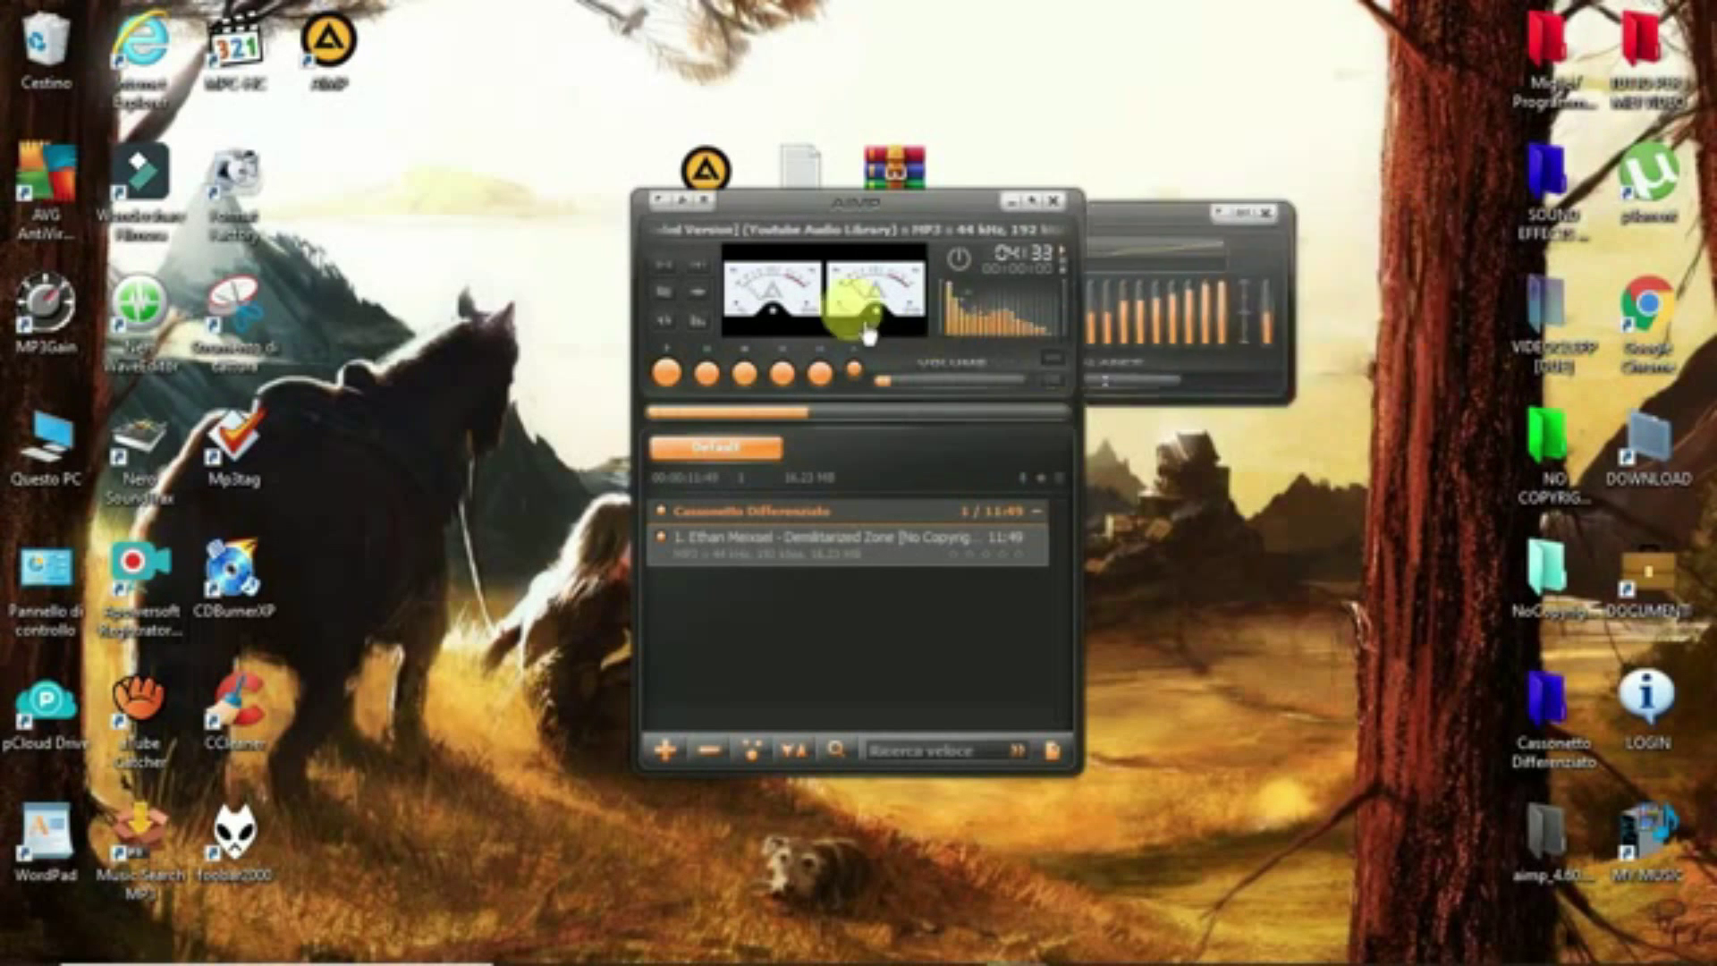
# - Remove all tracks from the Default playlist and close the player
pyautogui.click(671, 222)
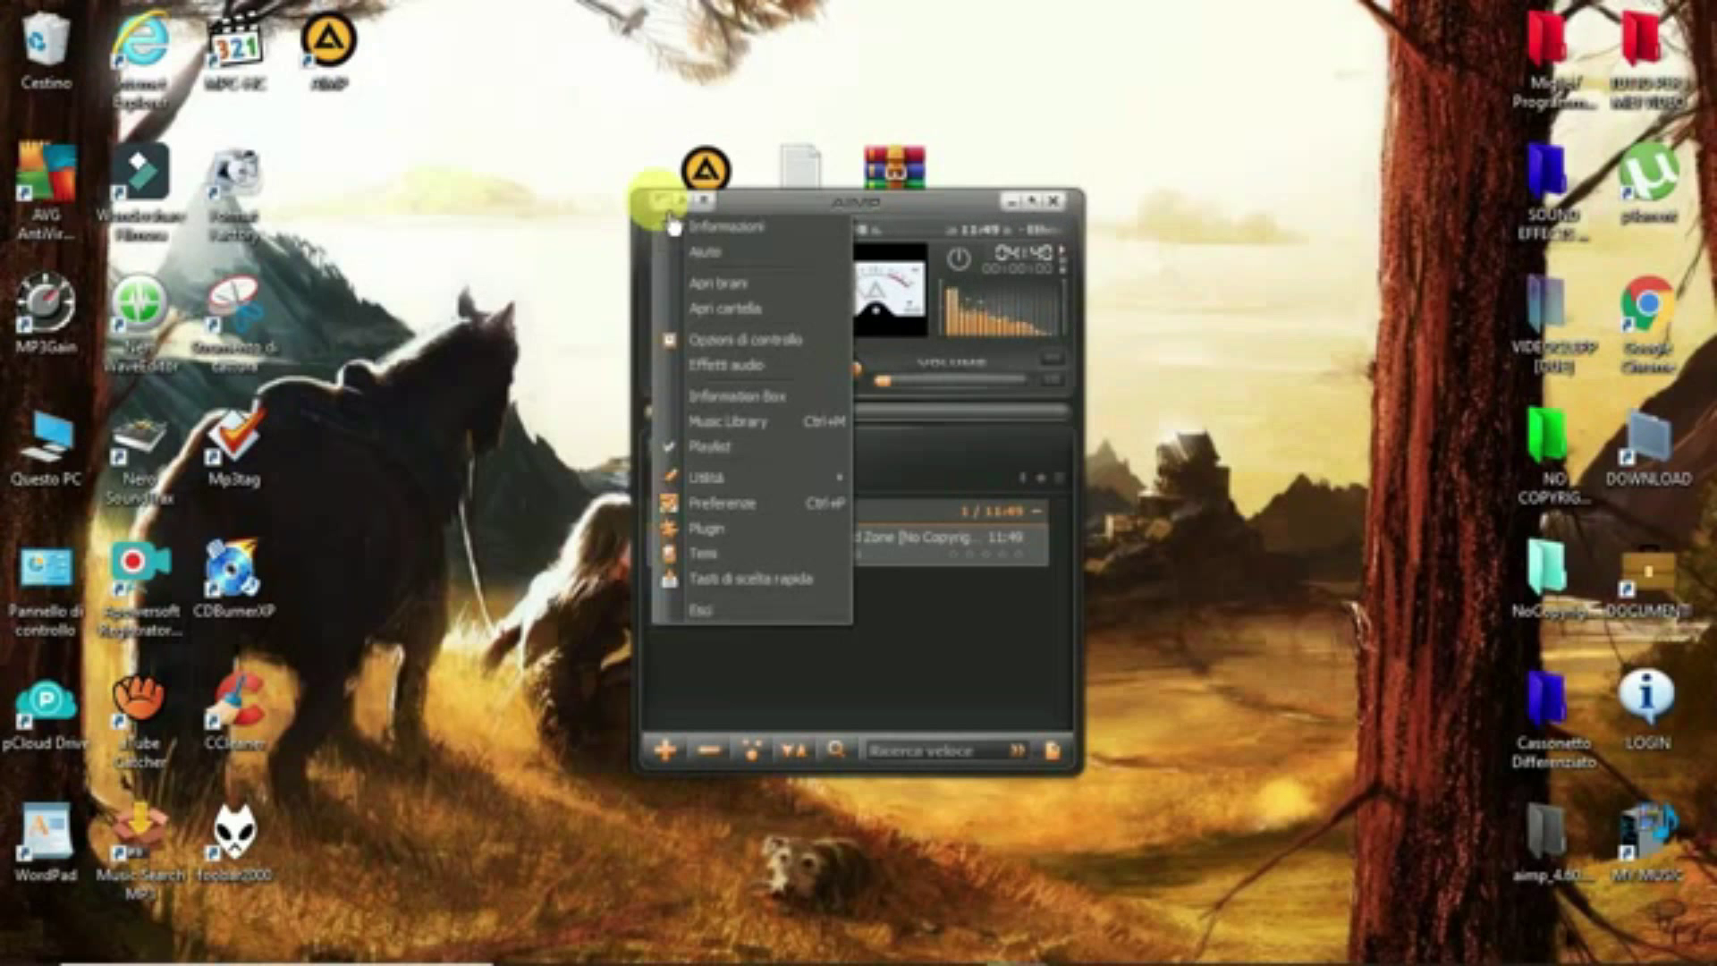
pyautogui.click(950, 543)
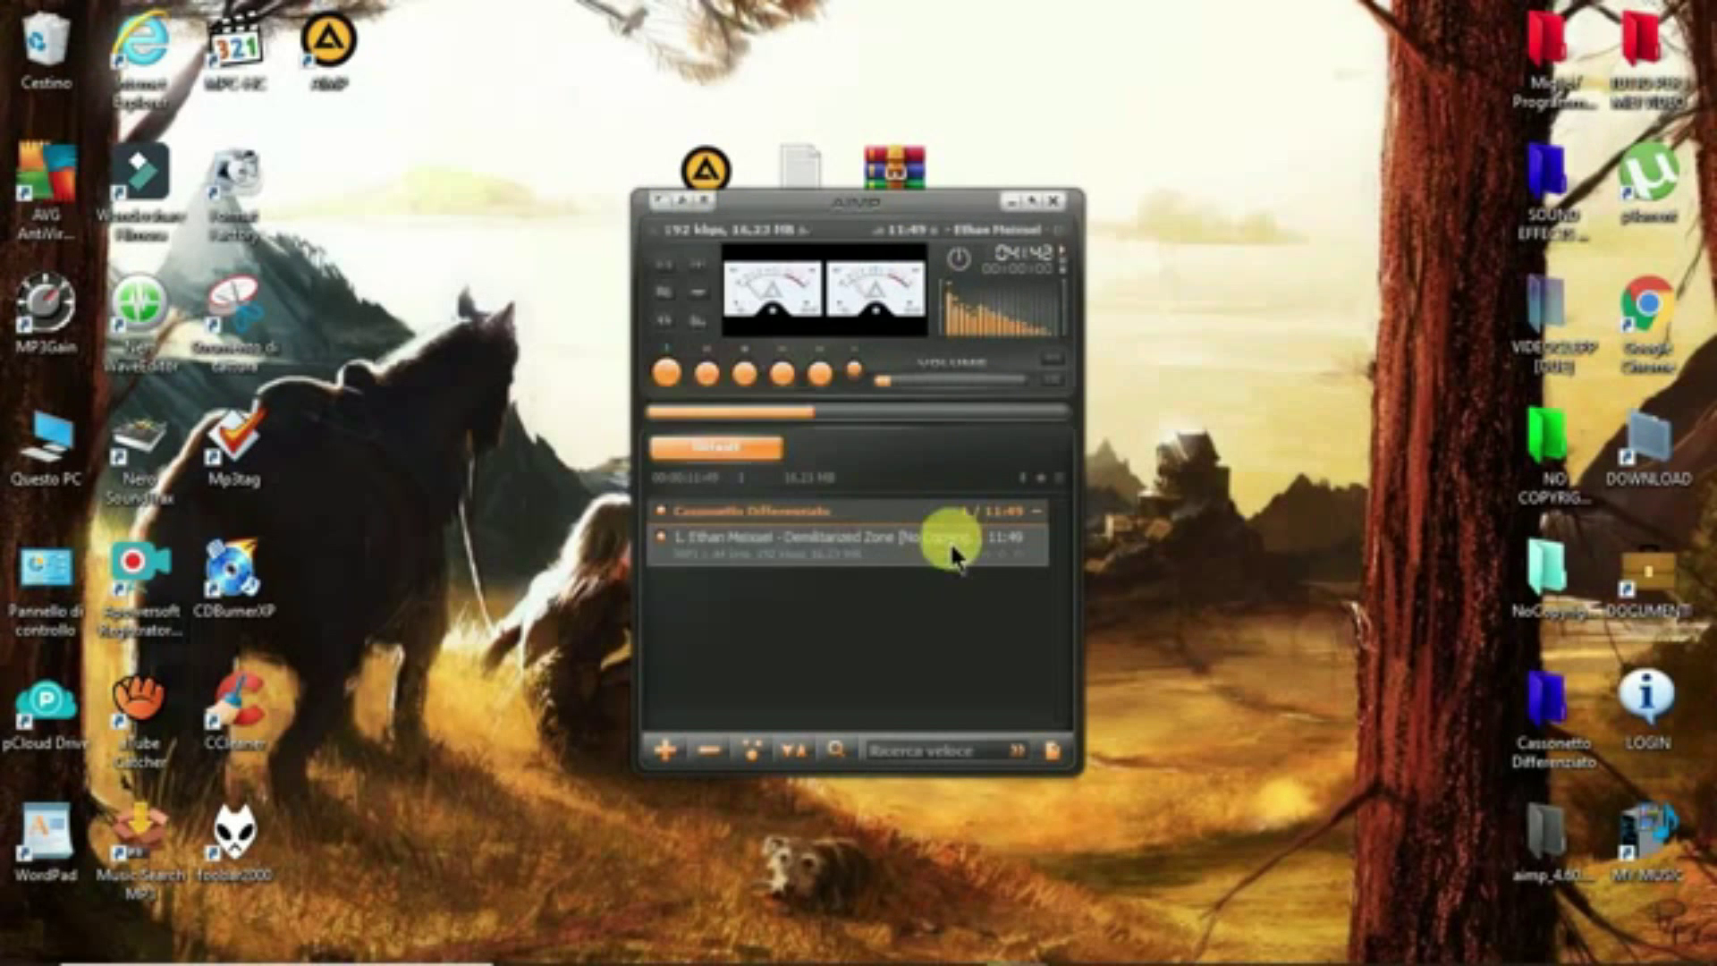
pyautogui.rightClick(947, 540)
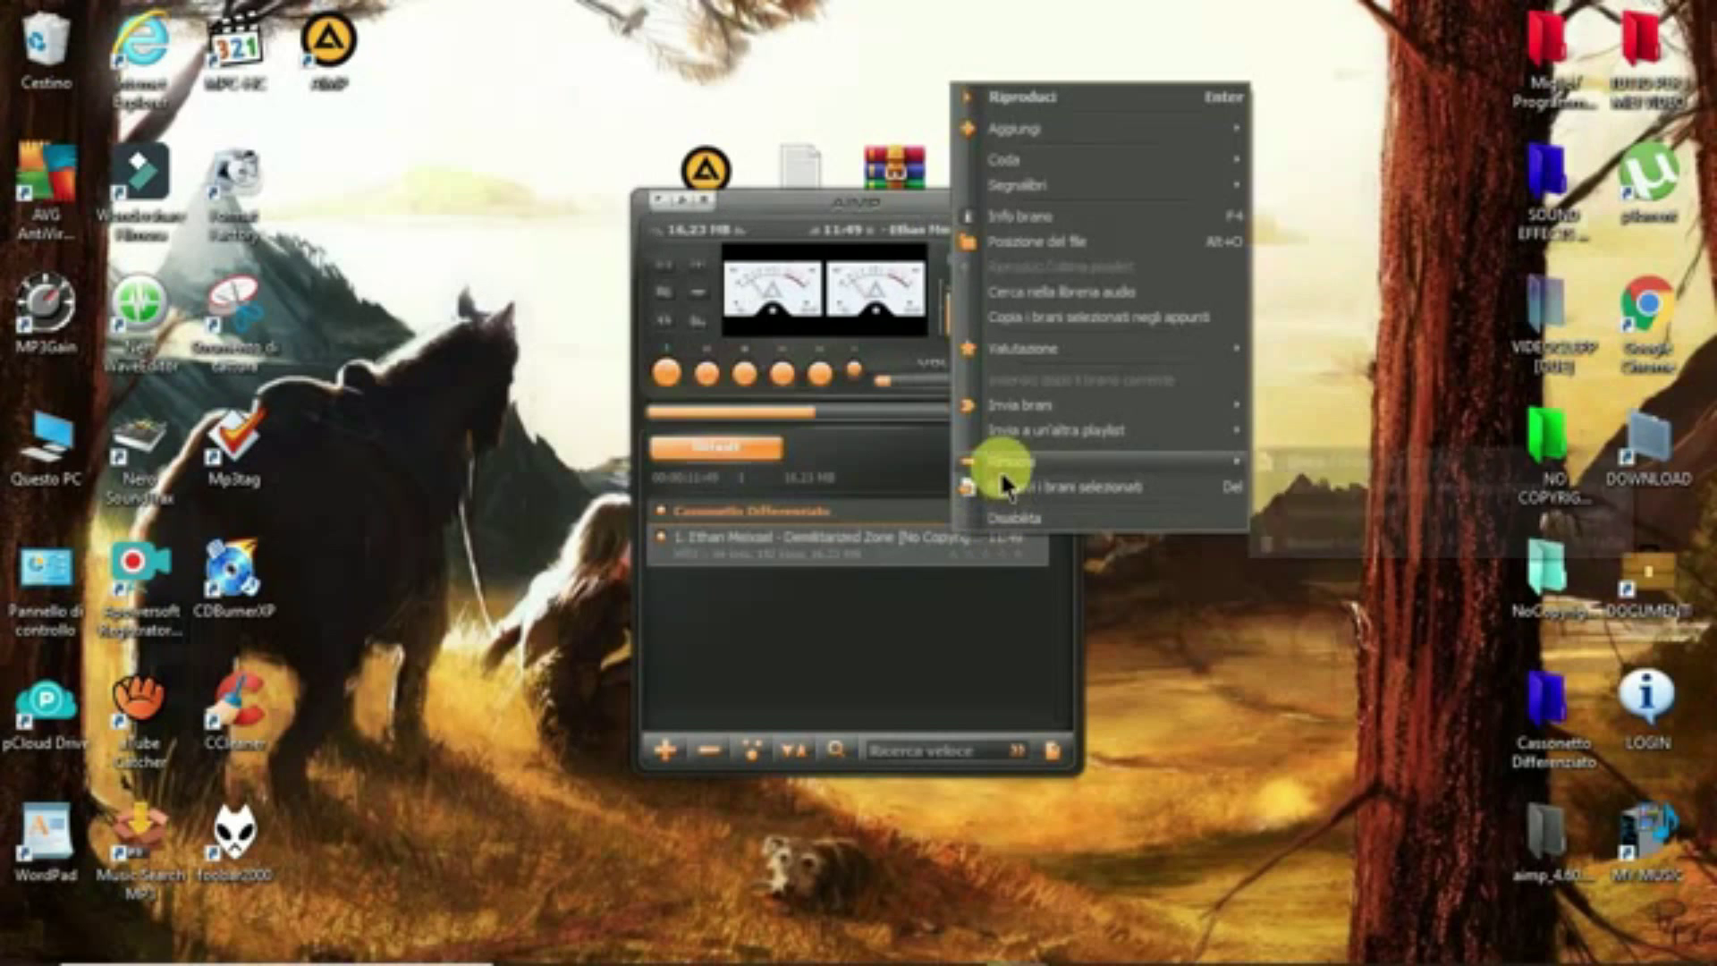
pyautogui.moveTo(1000, 463)
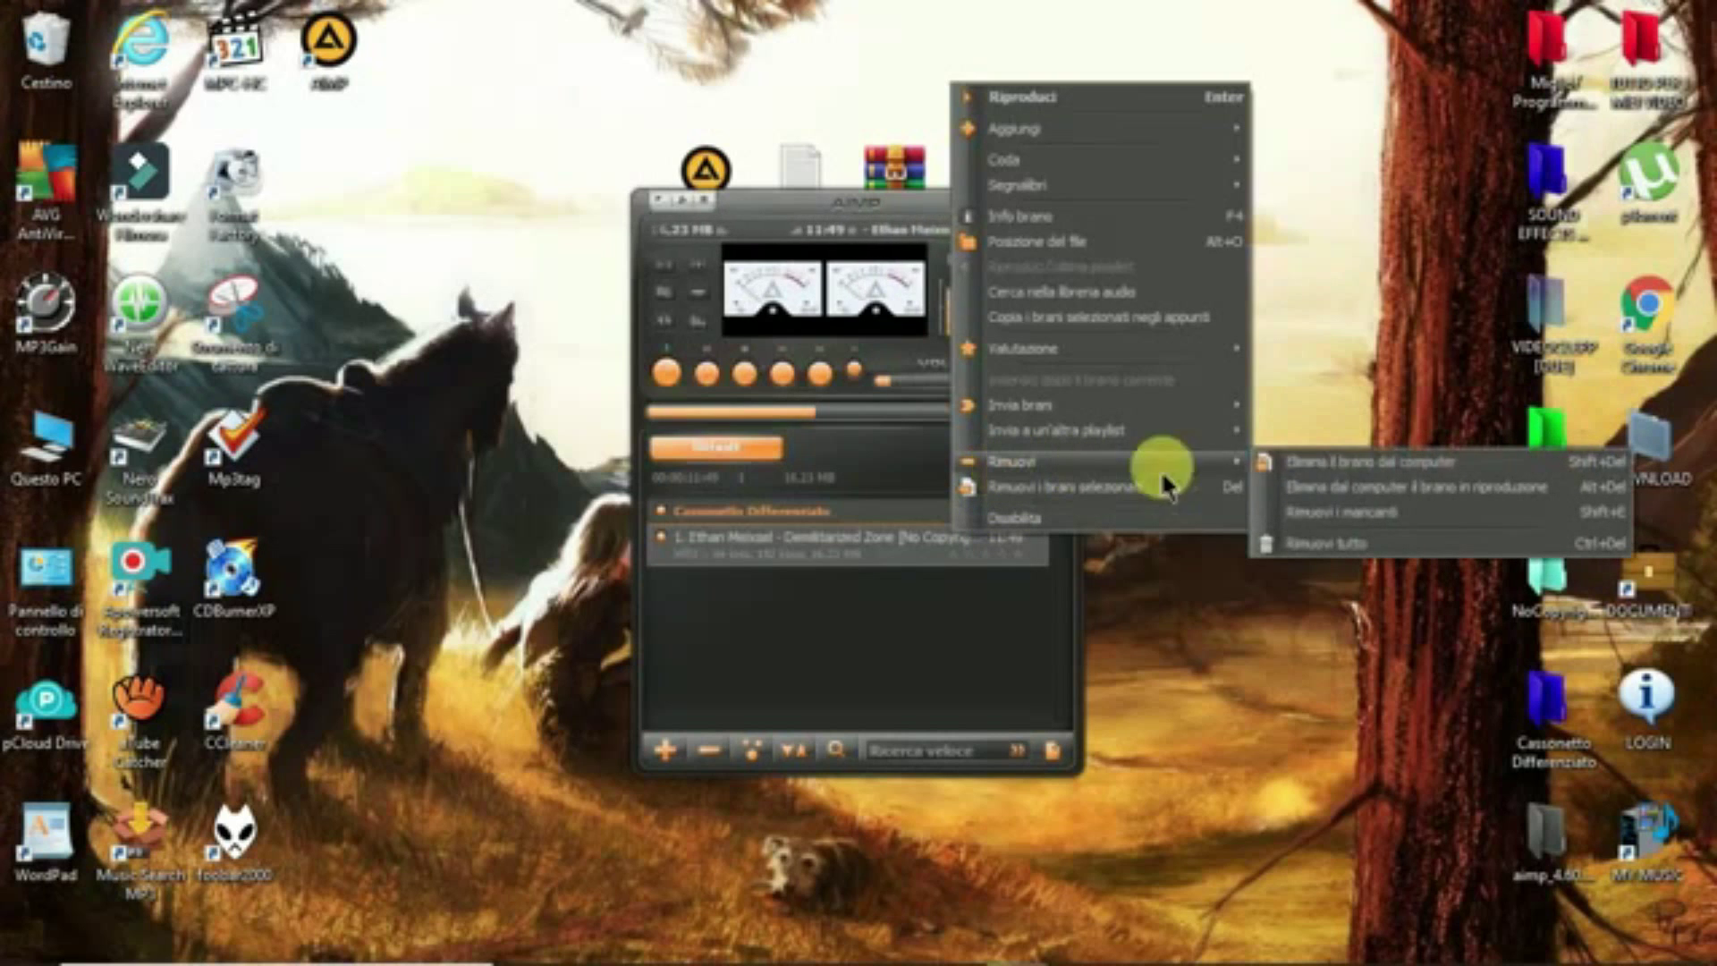
pyautogui.click(1332, 560)
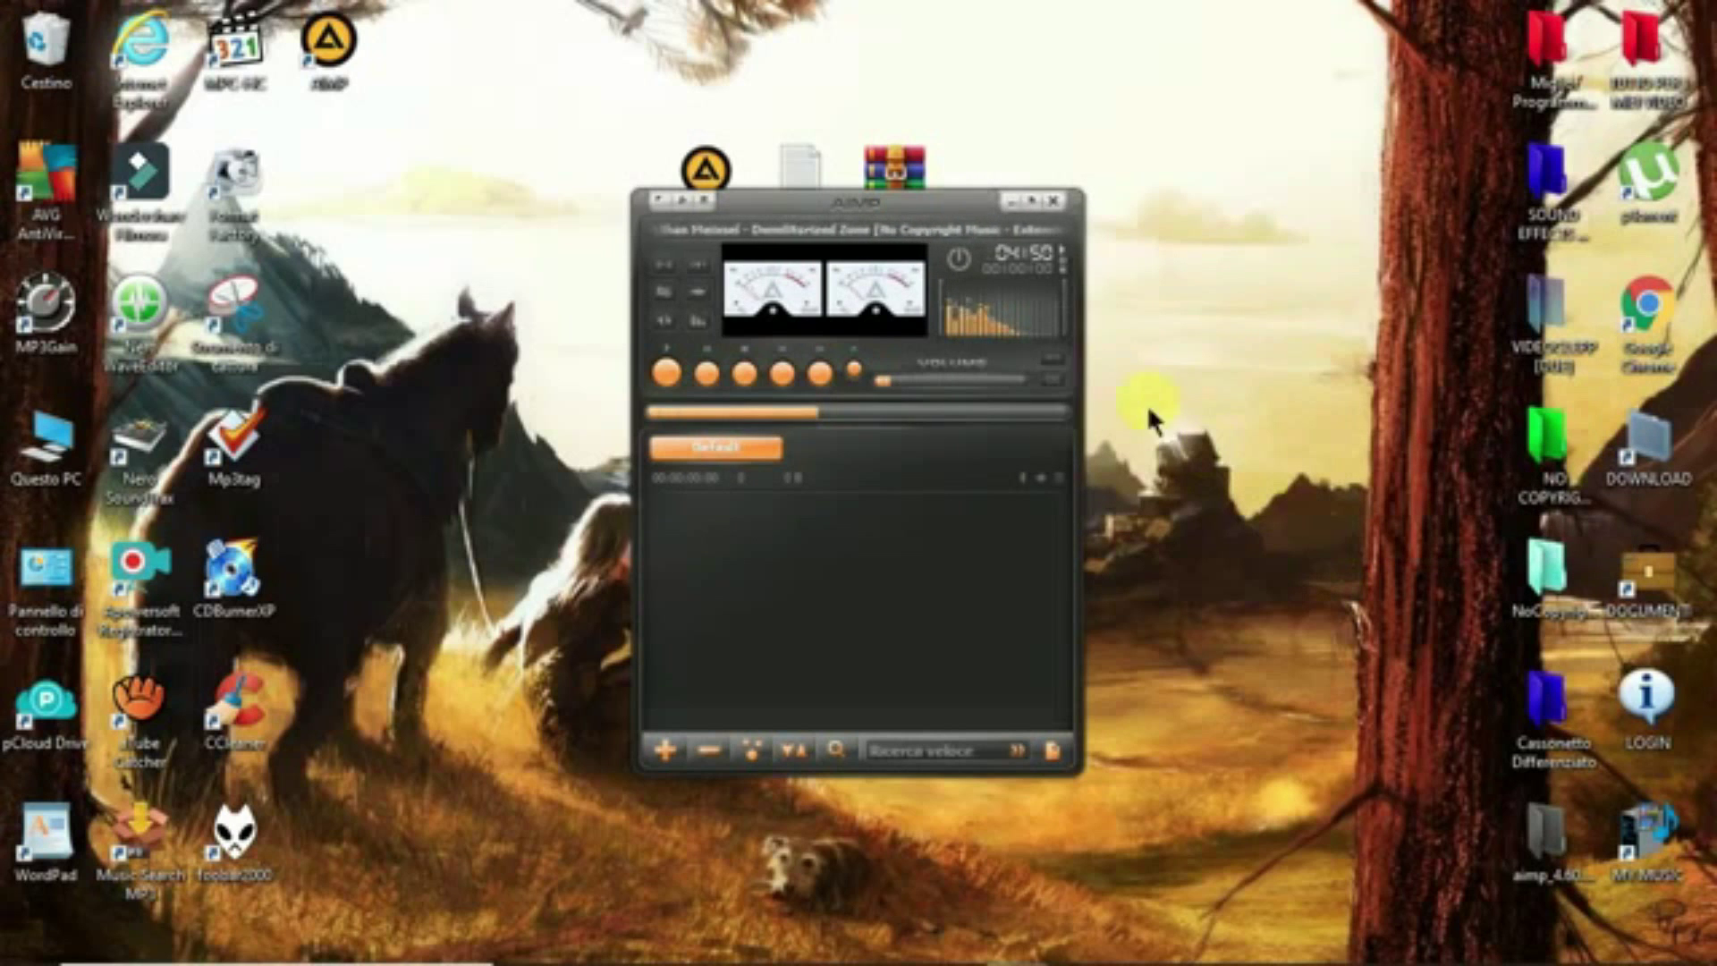
pyautogui.click(1052, 201)
# - Switch to Chrome and open the Windows plugin catalogue among the addons on the AIMP website
pyautogui.moveTo(979, 956)
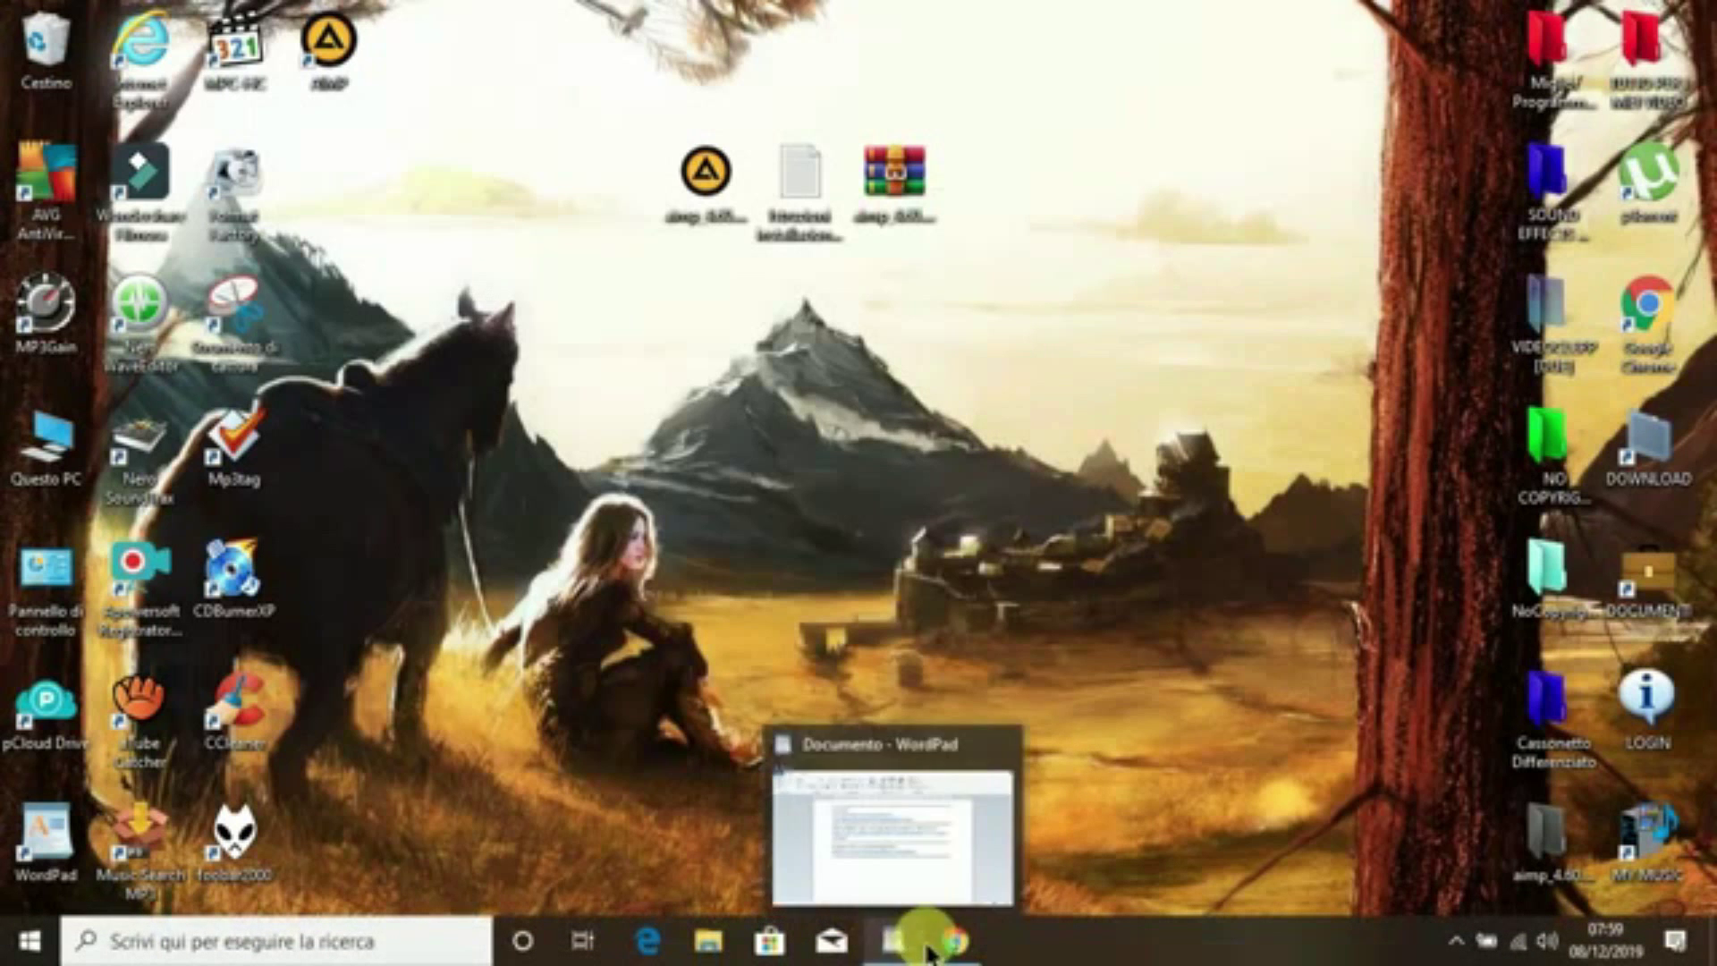
pyautogui.click(953, 943)
pyautogui.scroll(5, 860, 490)
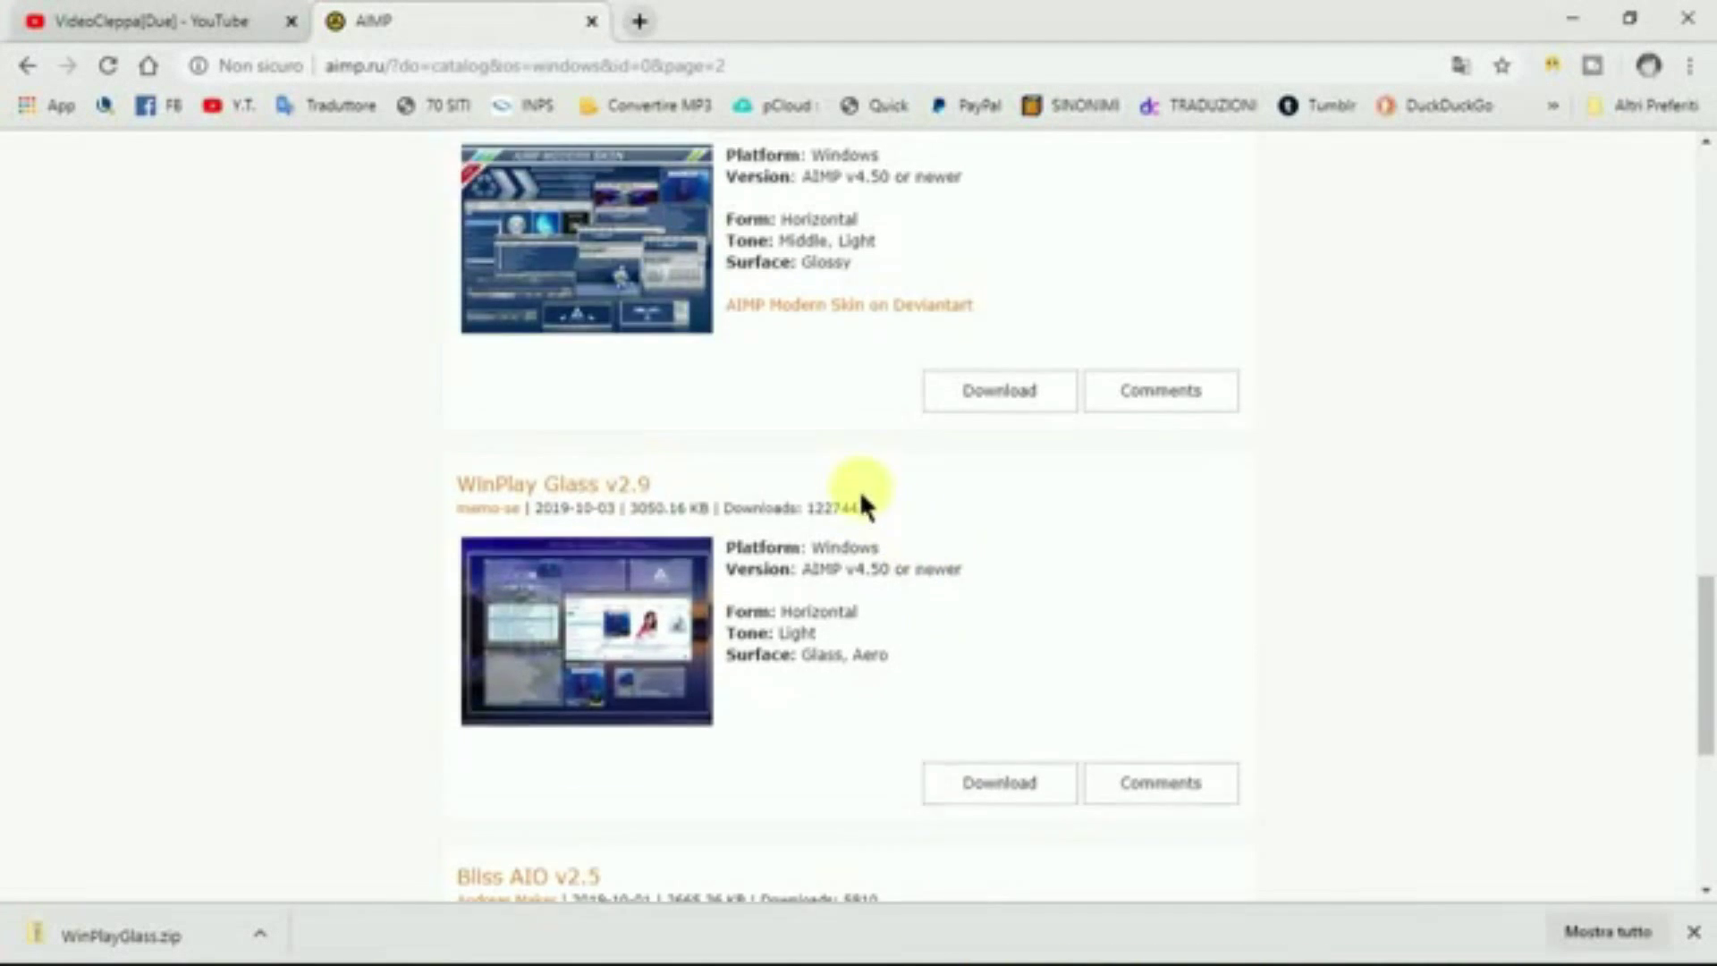
pyautogui.scroll(3, 716, 420)
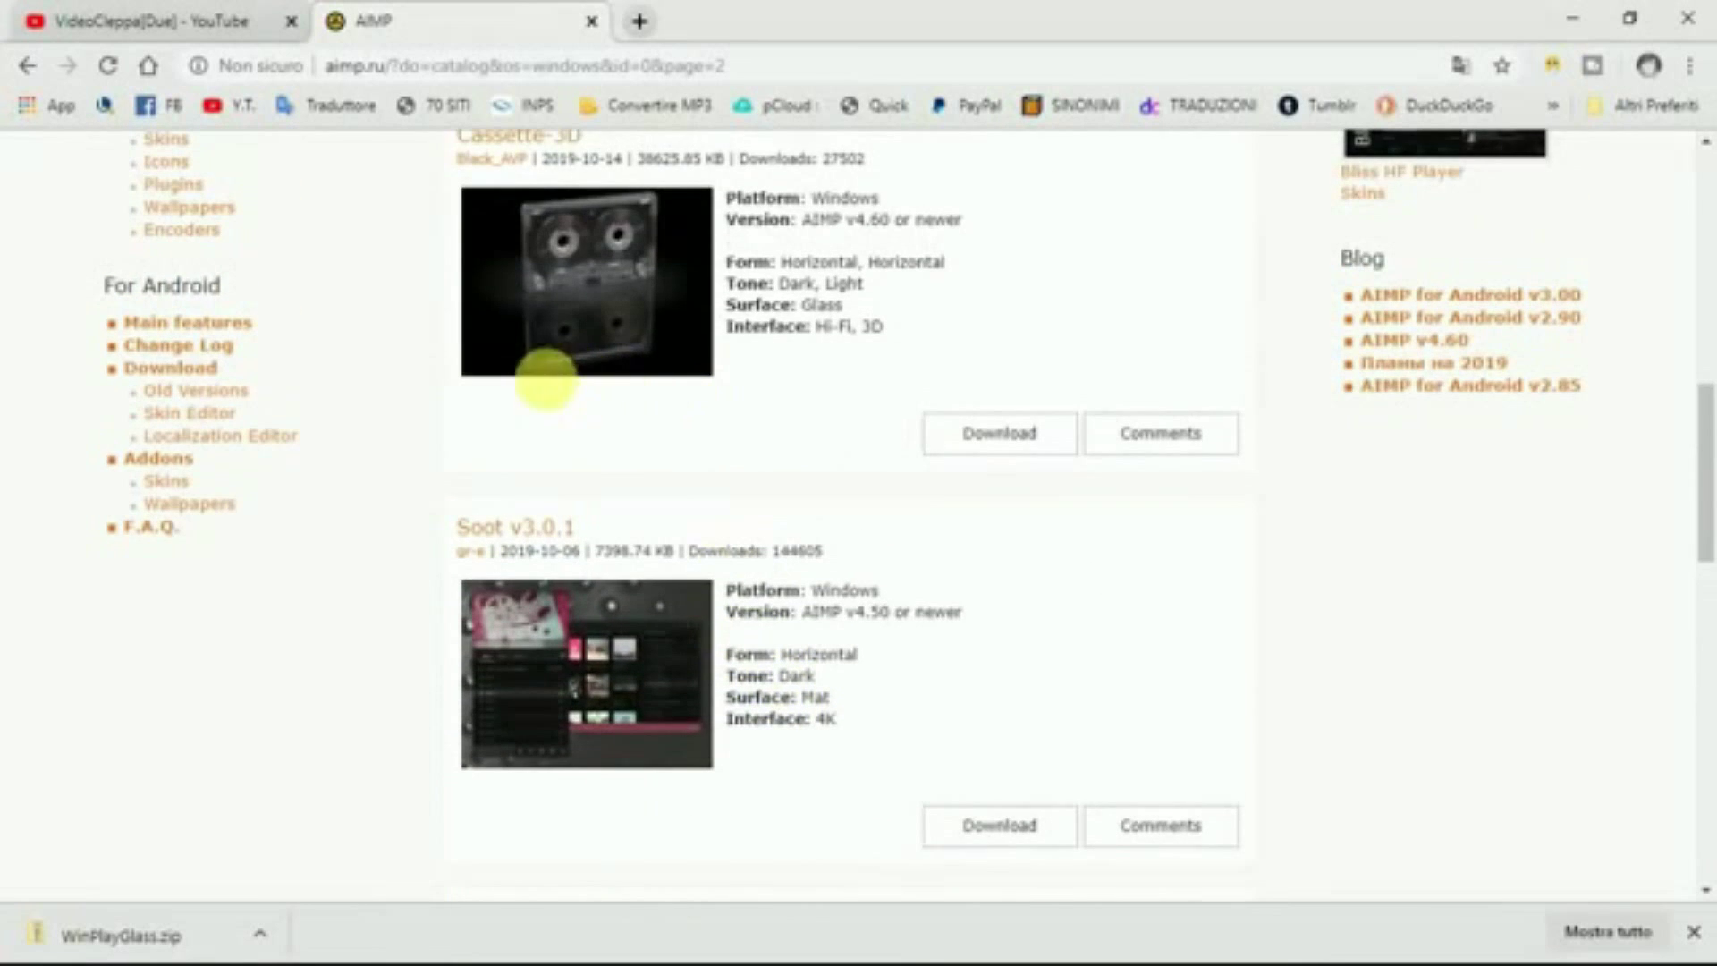
pyautogui.scroll(3, 429, 380)
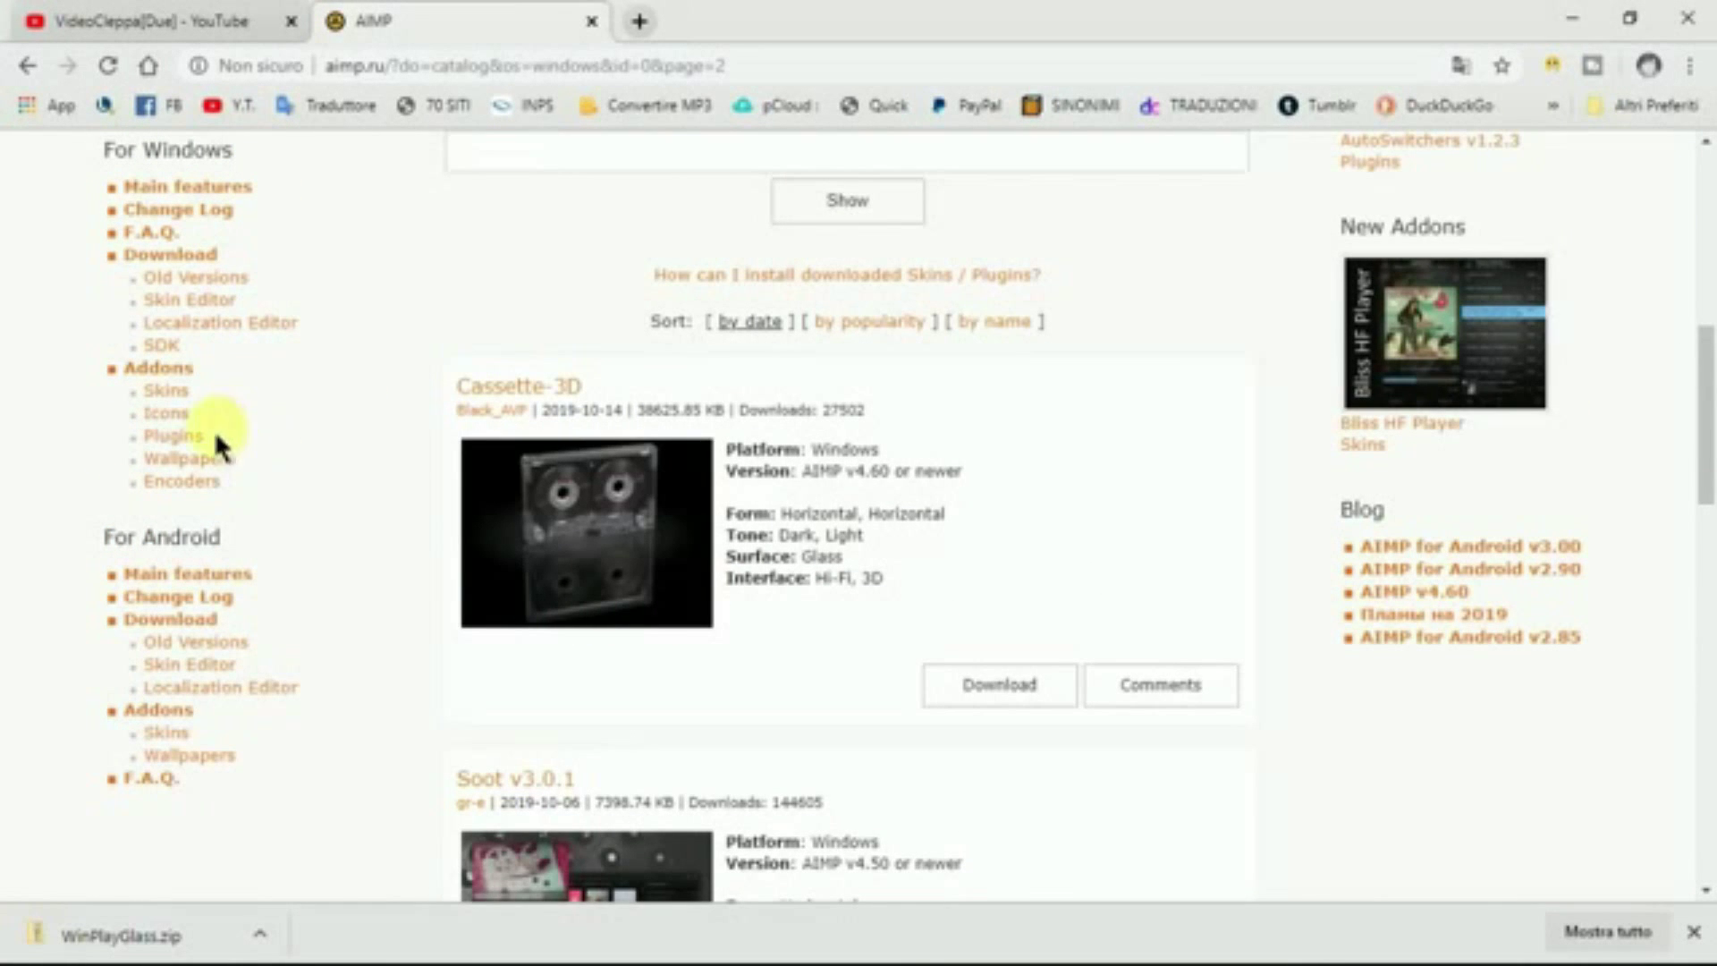
pyautogui.click(194, 442)
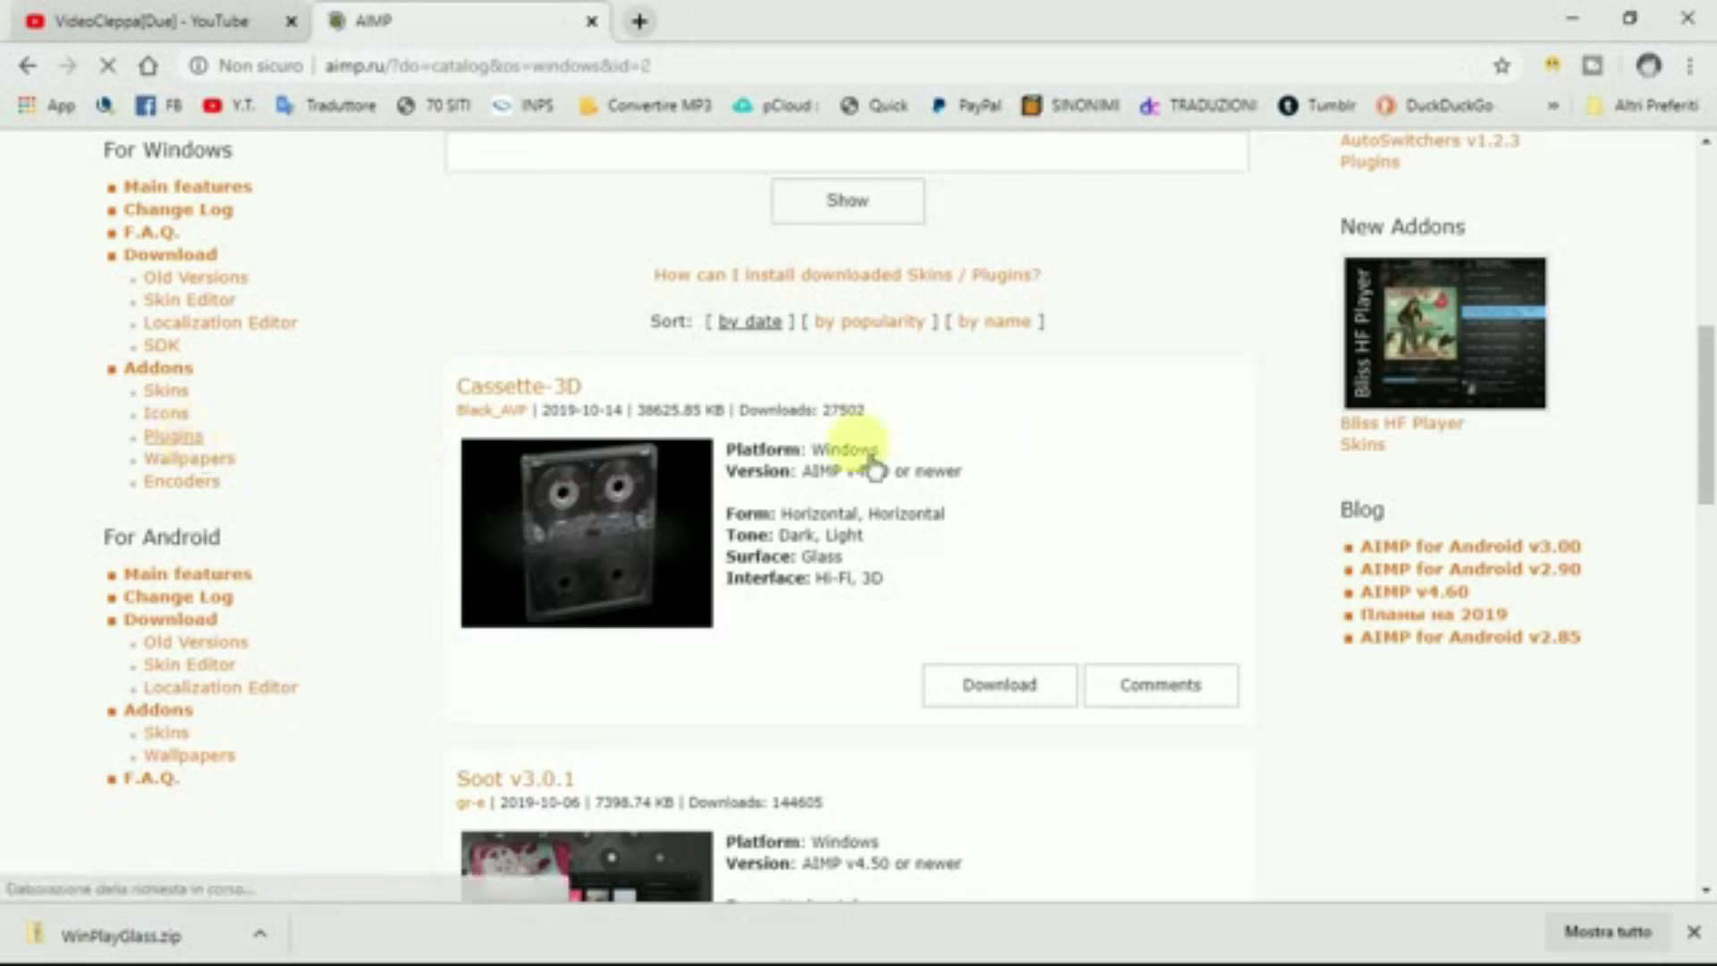
# - Download the Star Wave visualization plugin from the catalogue and minimize the browser
pyautogui.scroll(-6, 798, 528)
pyautogui.scroll(-10, 801, 519)
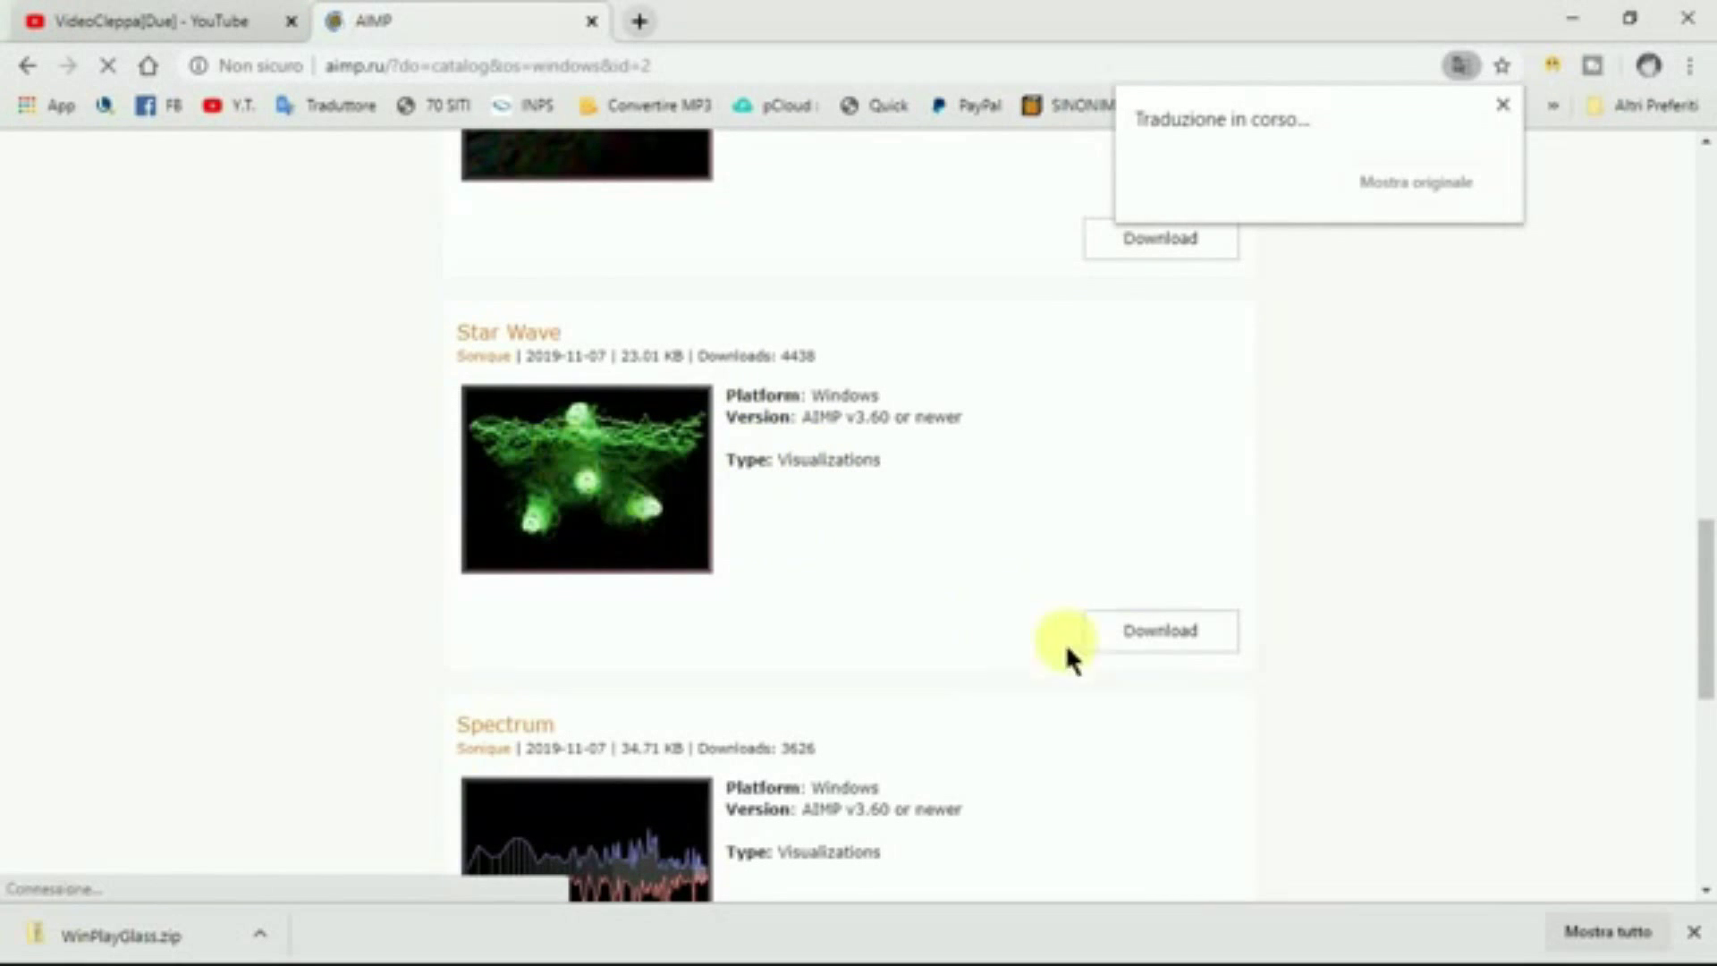
pyautogui.click(1165, 640)
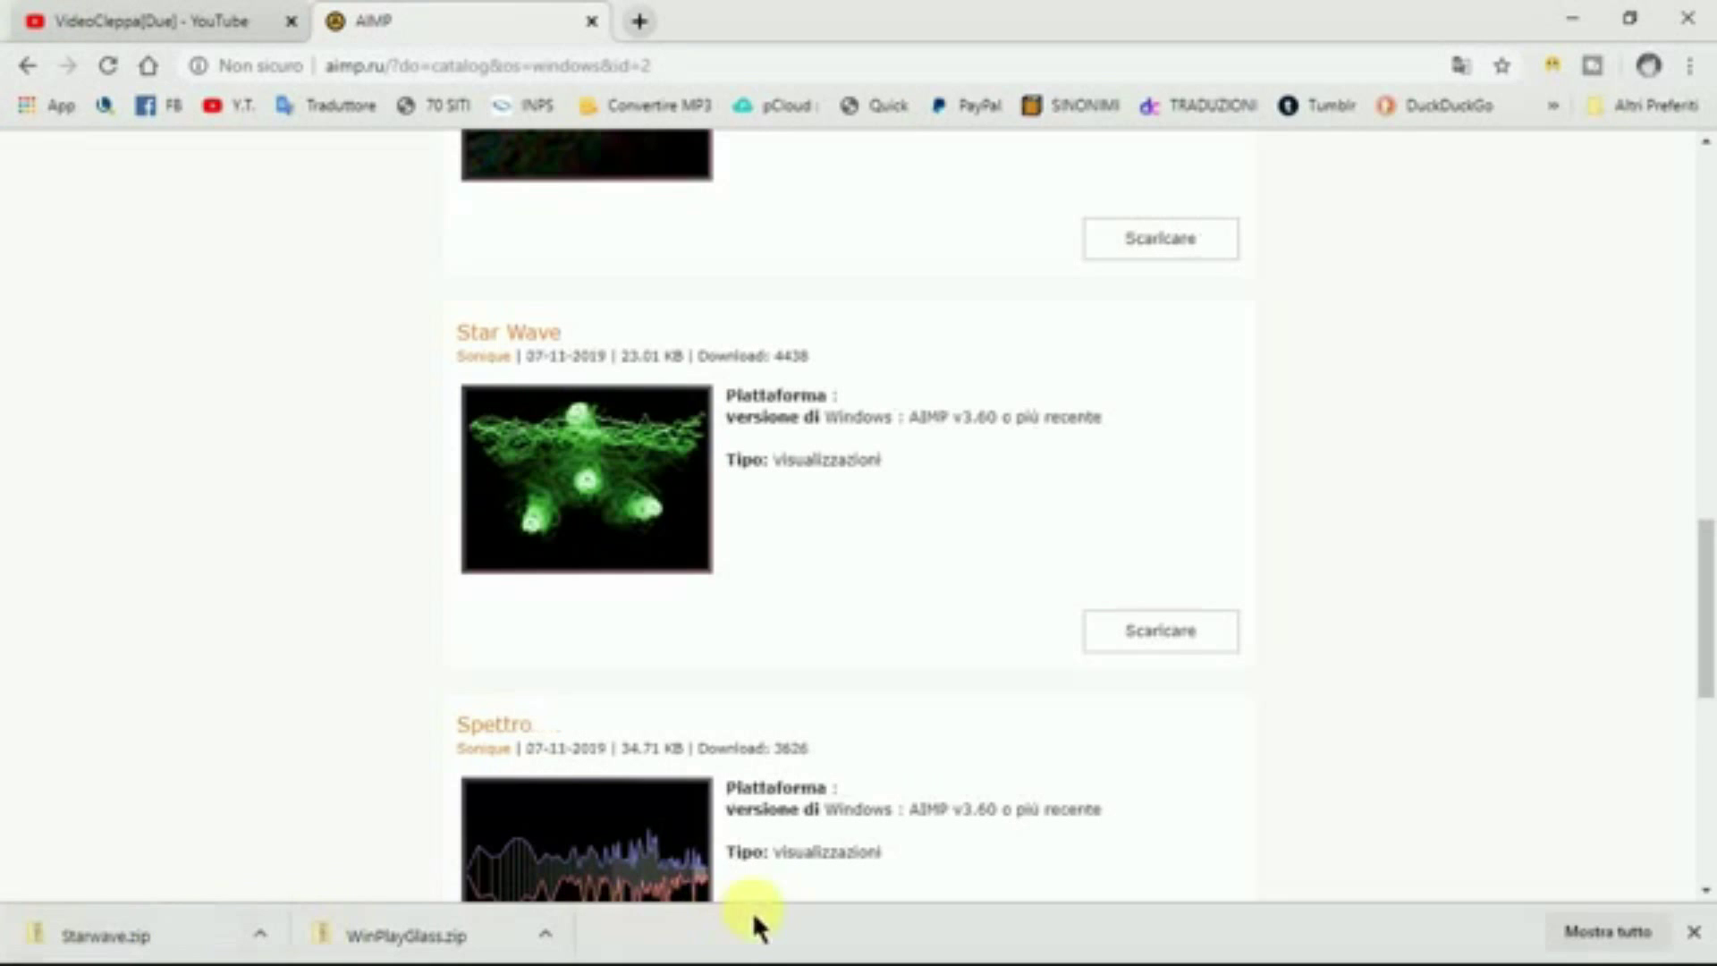
pyautogui.click(1570, 23)
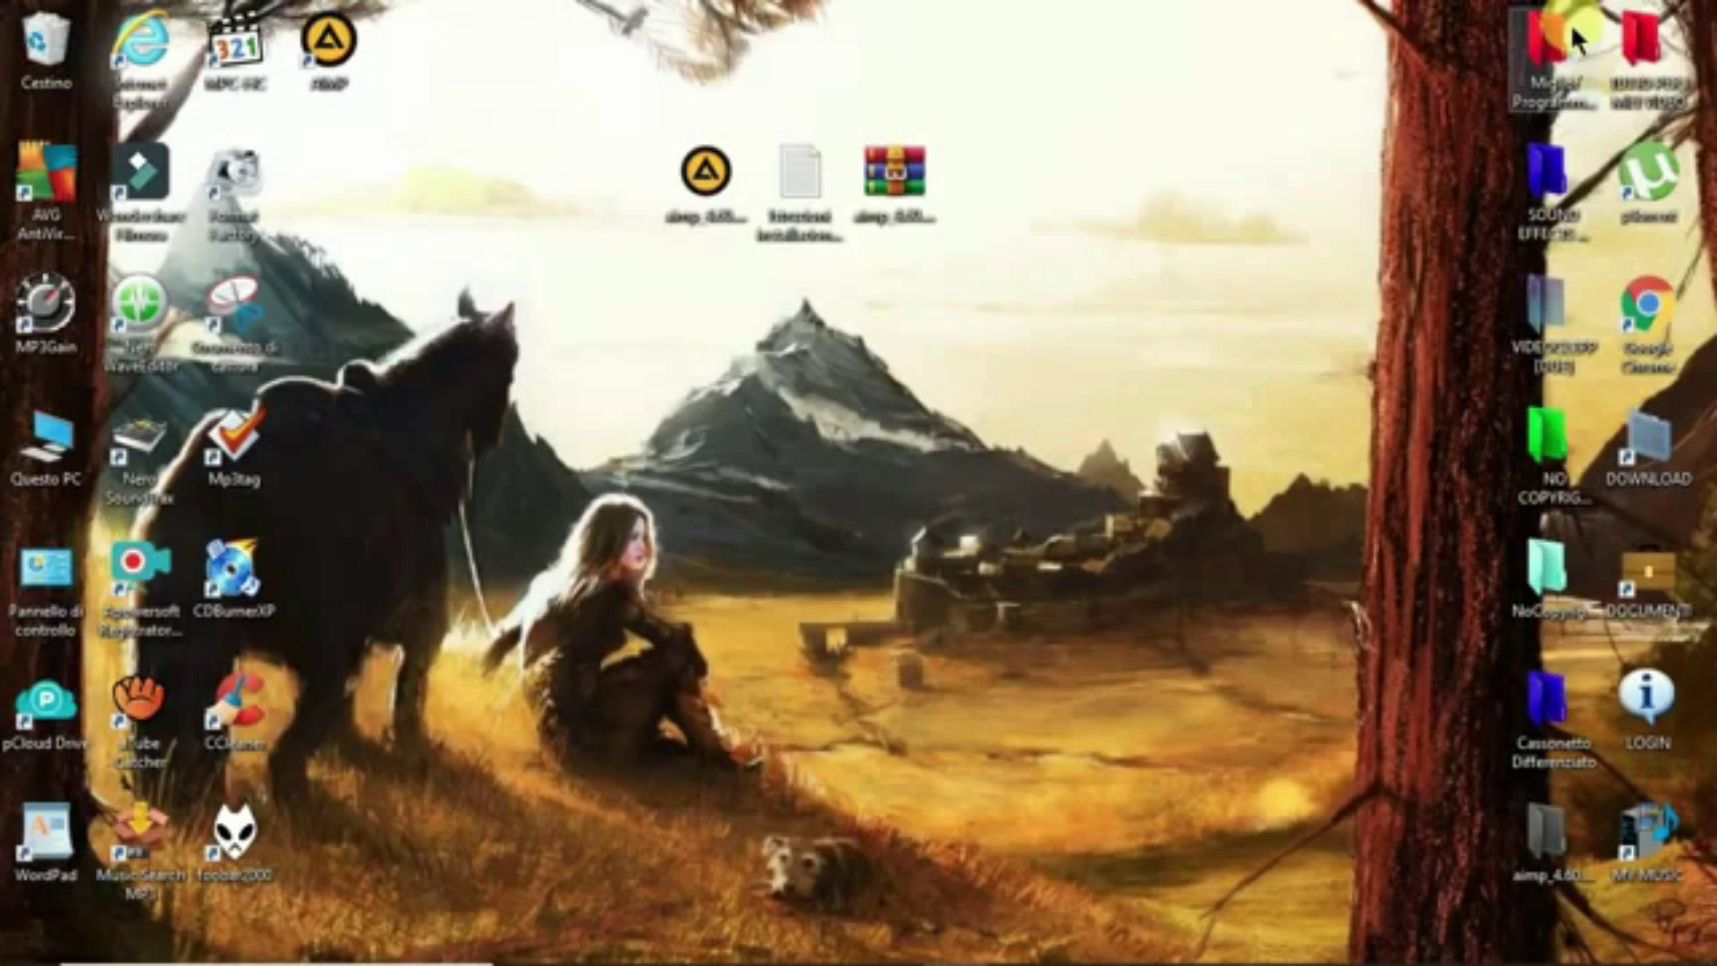
# - Start AIMP and install the downloaded Starwave package from the Download folder in the plugin options
pyautogui.doubleClick(326, 58)
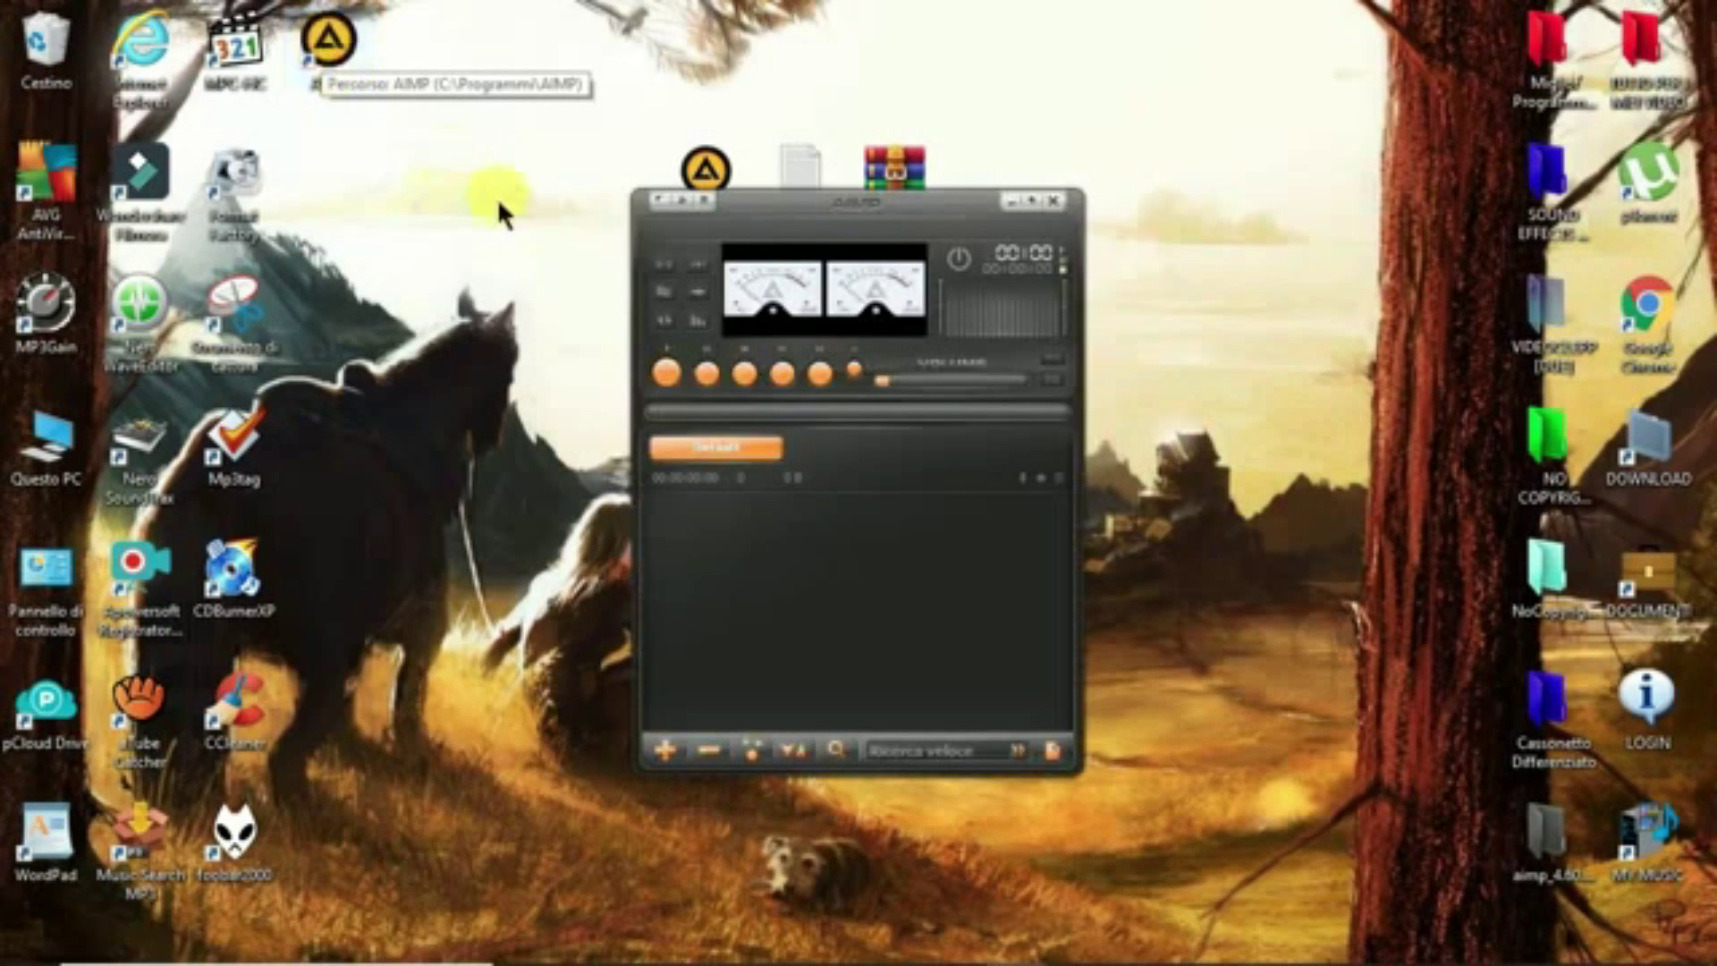
pyautogui.click(671, 217)
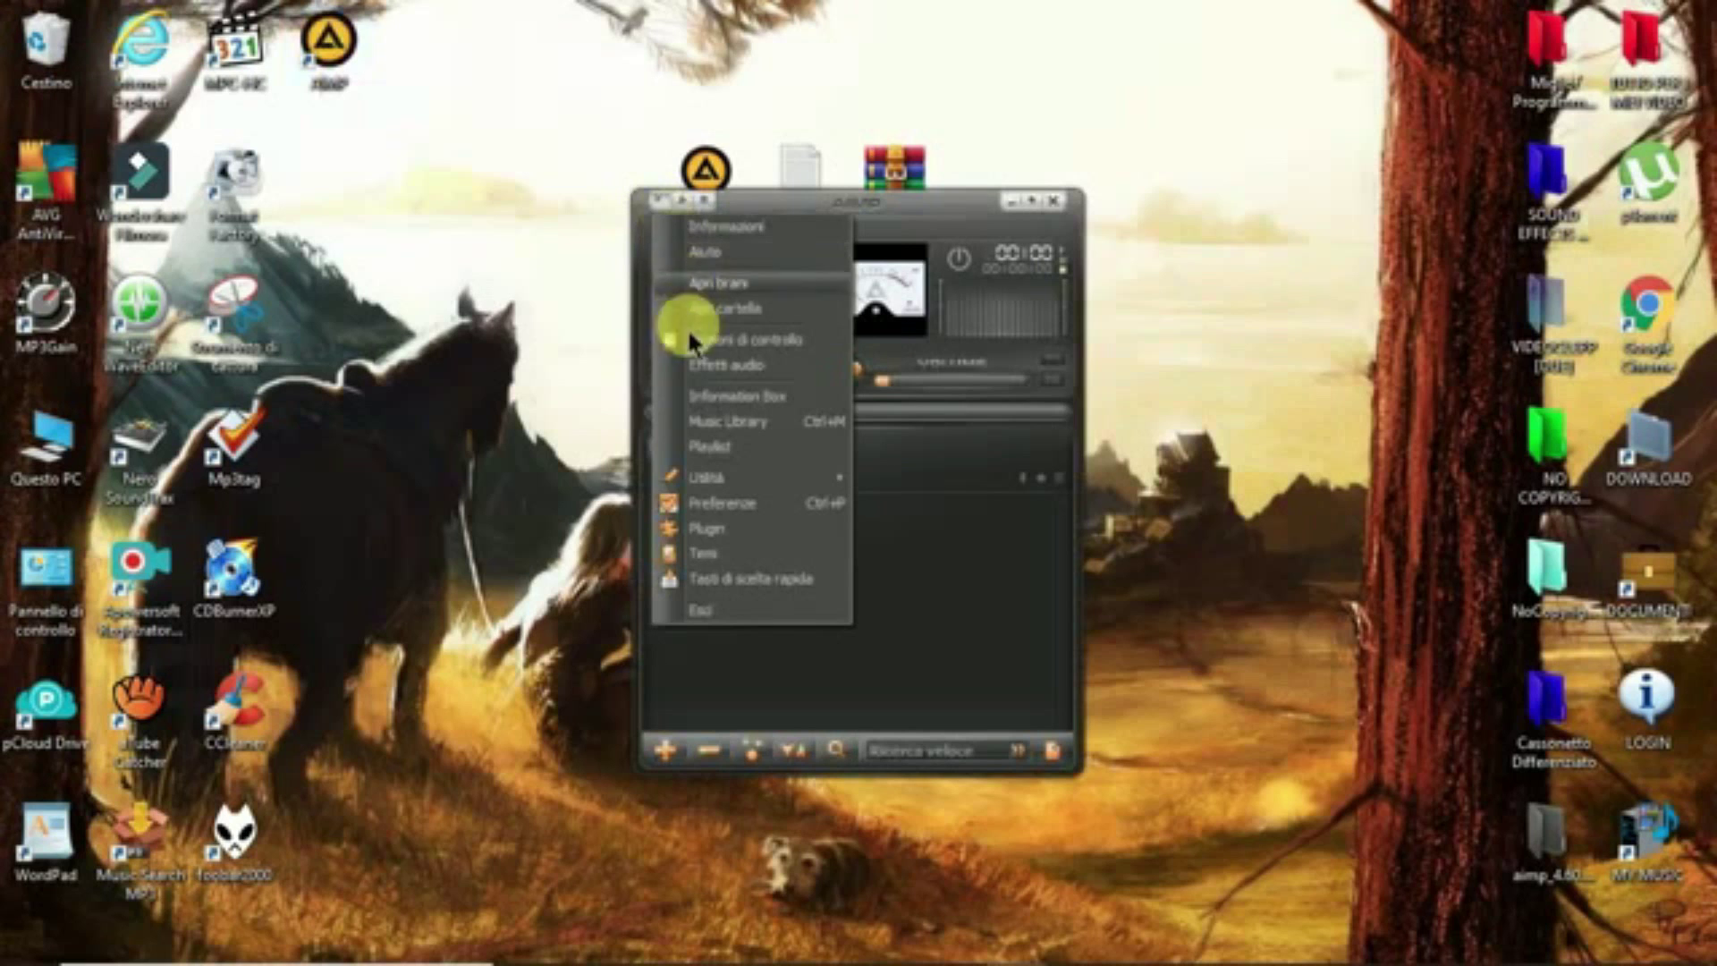
pyautogui.click(713, 532)
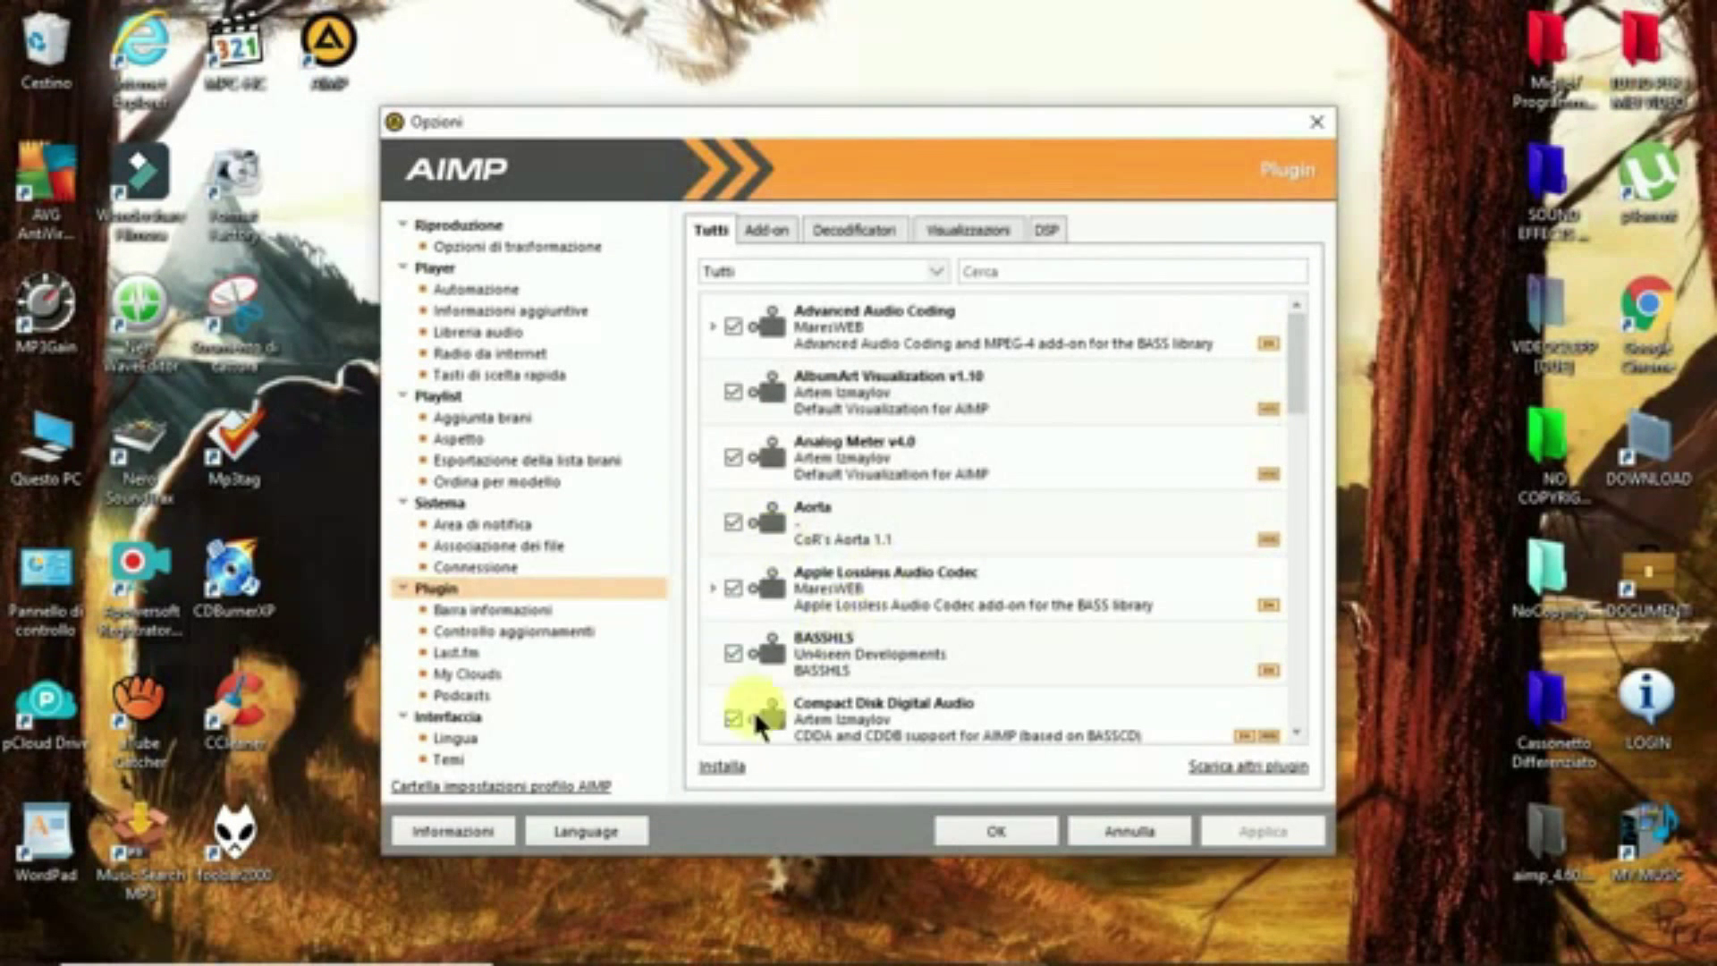
pyautogui.click(726, 767)
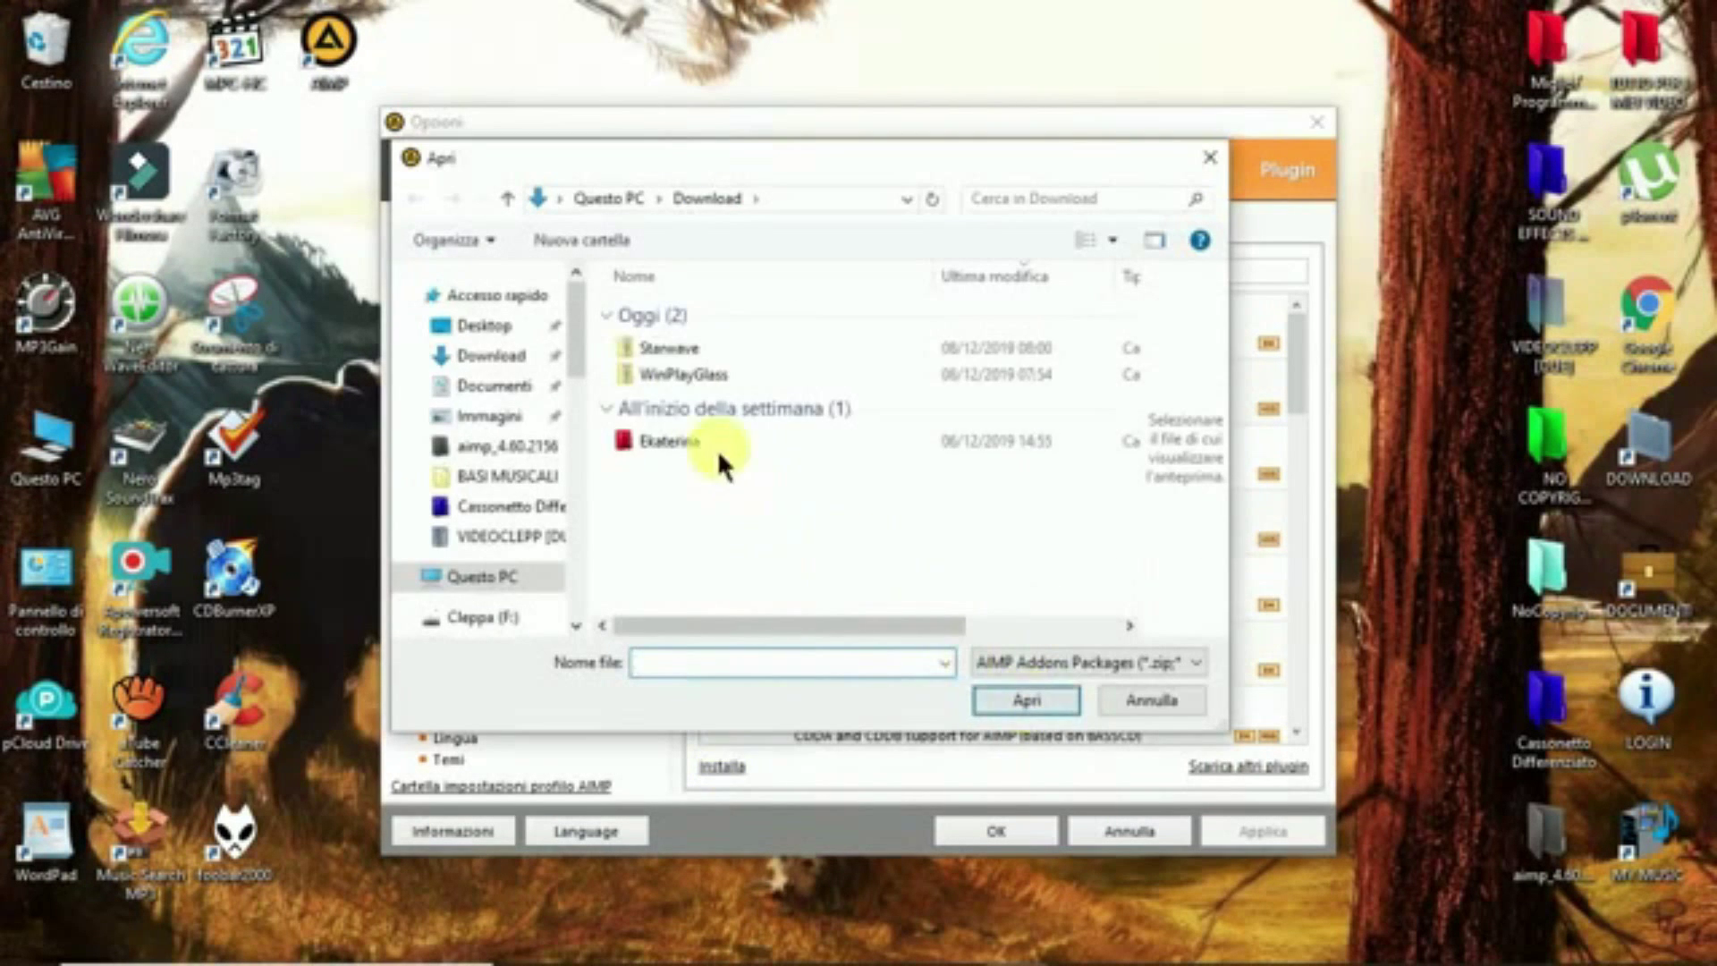
pyautogui.click(673, 352)
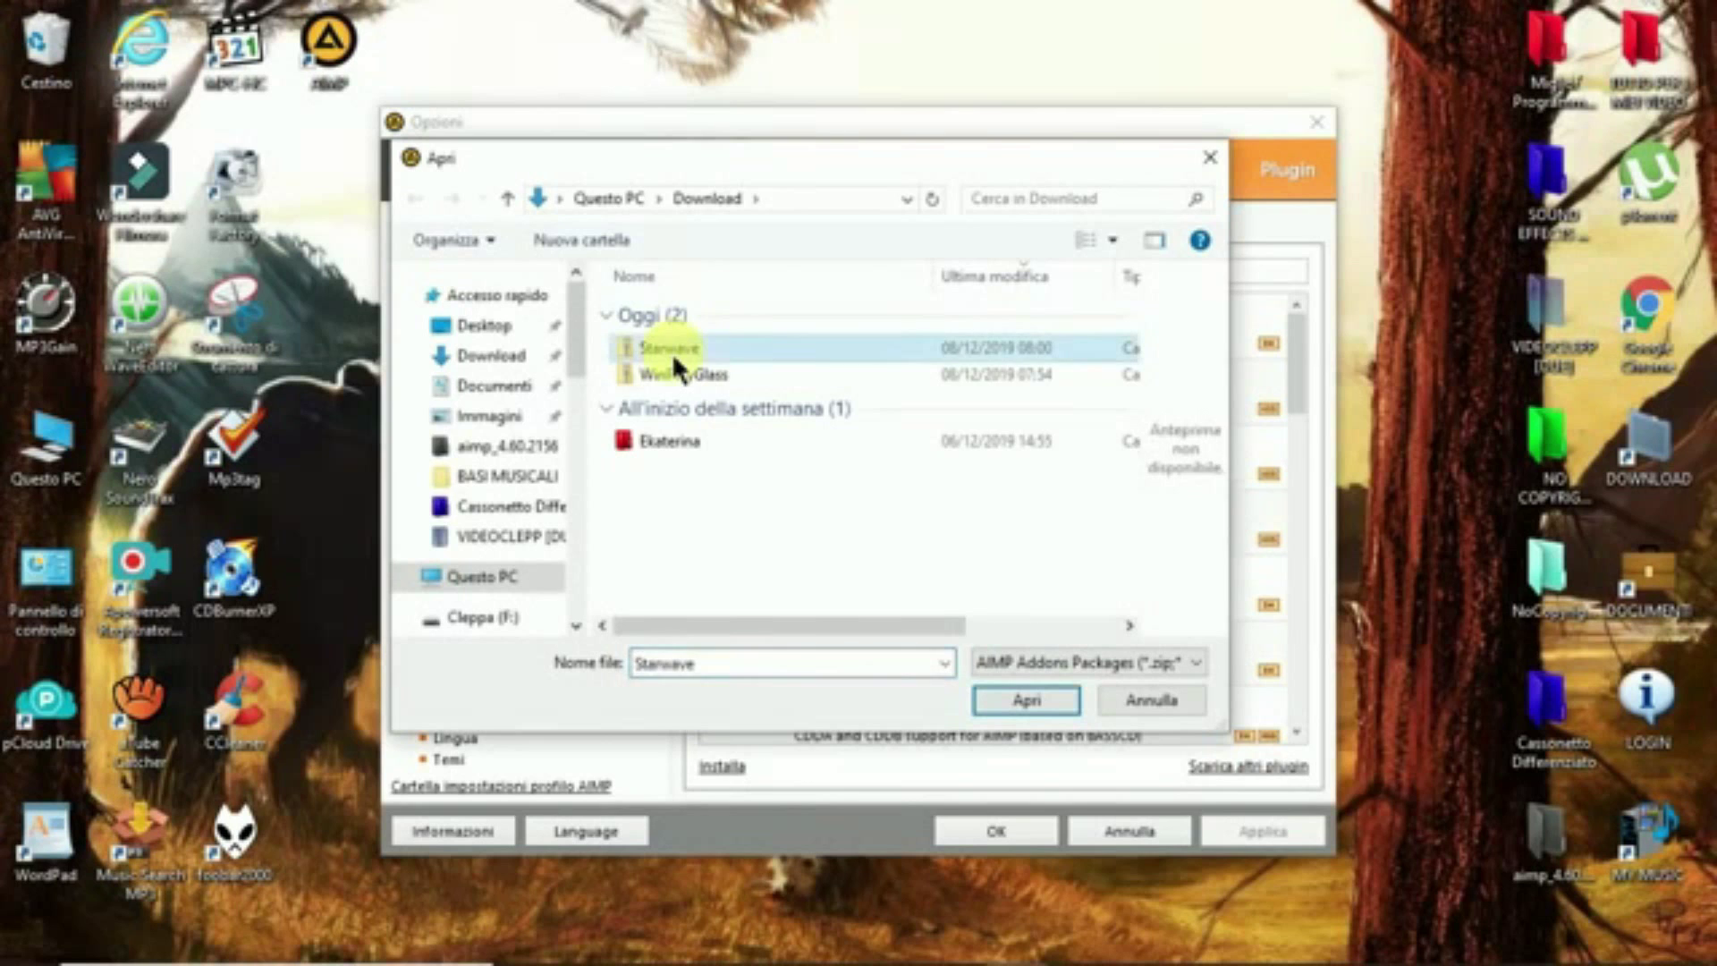
pyautogui.click(1026, 702)
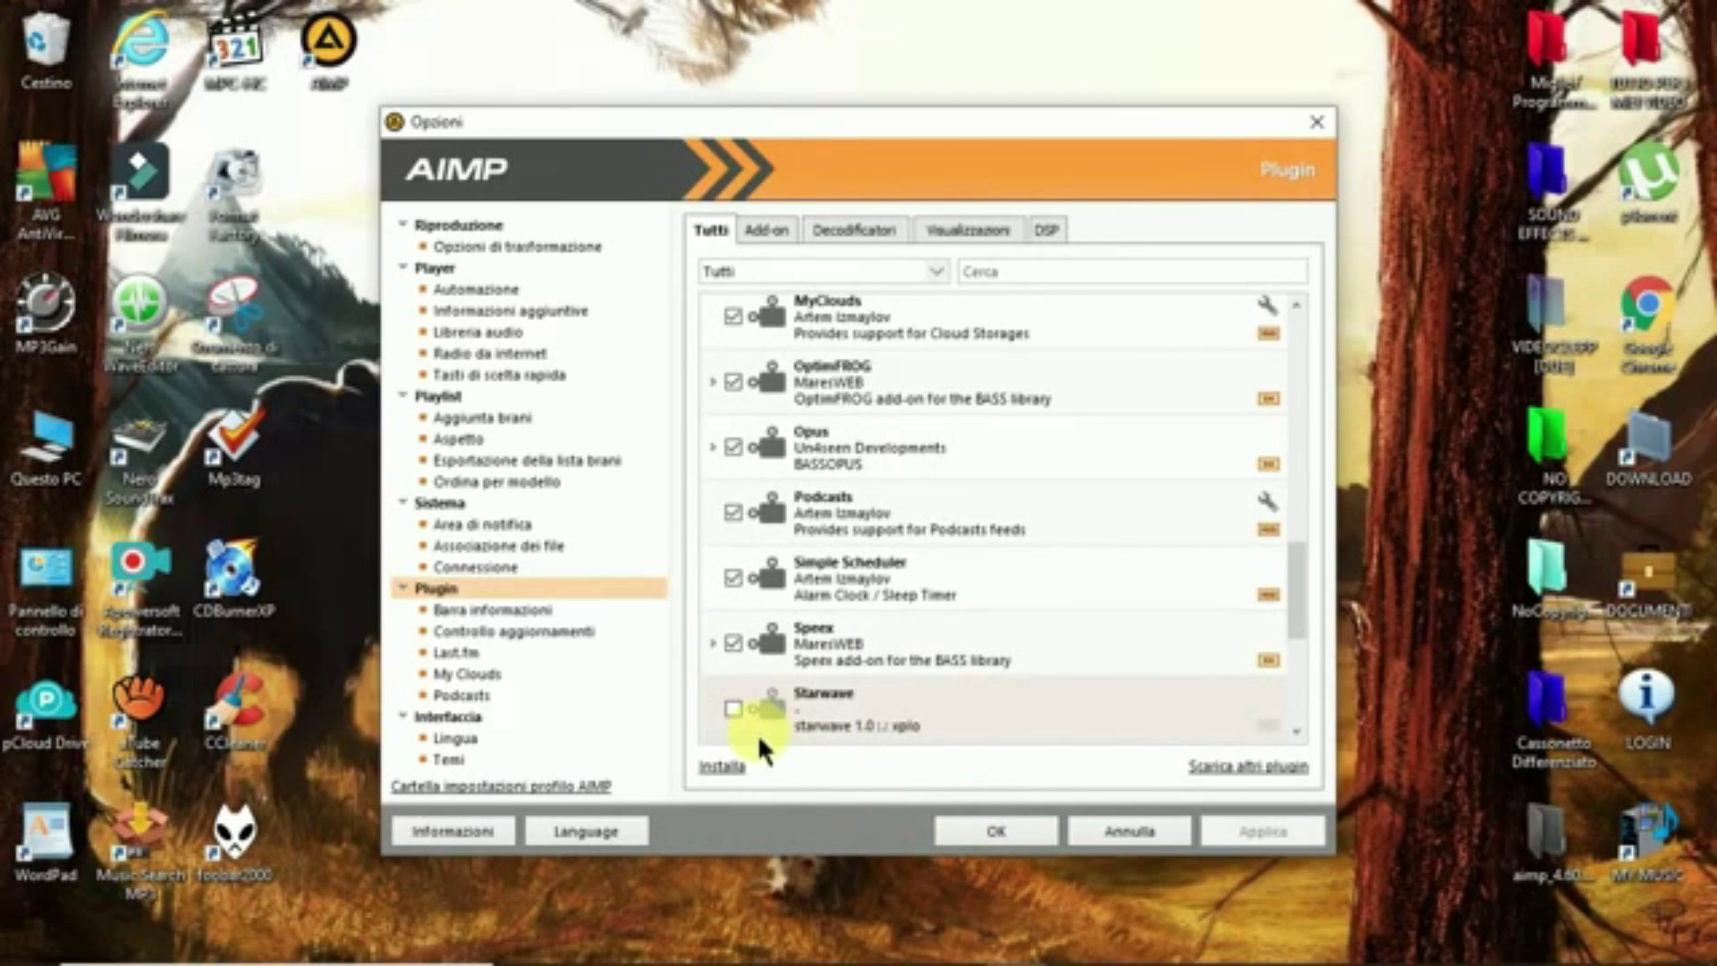
# - Enable the Starwave plugin, confirm the options and close the player
pyautogui.click(733, 710)
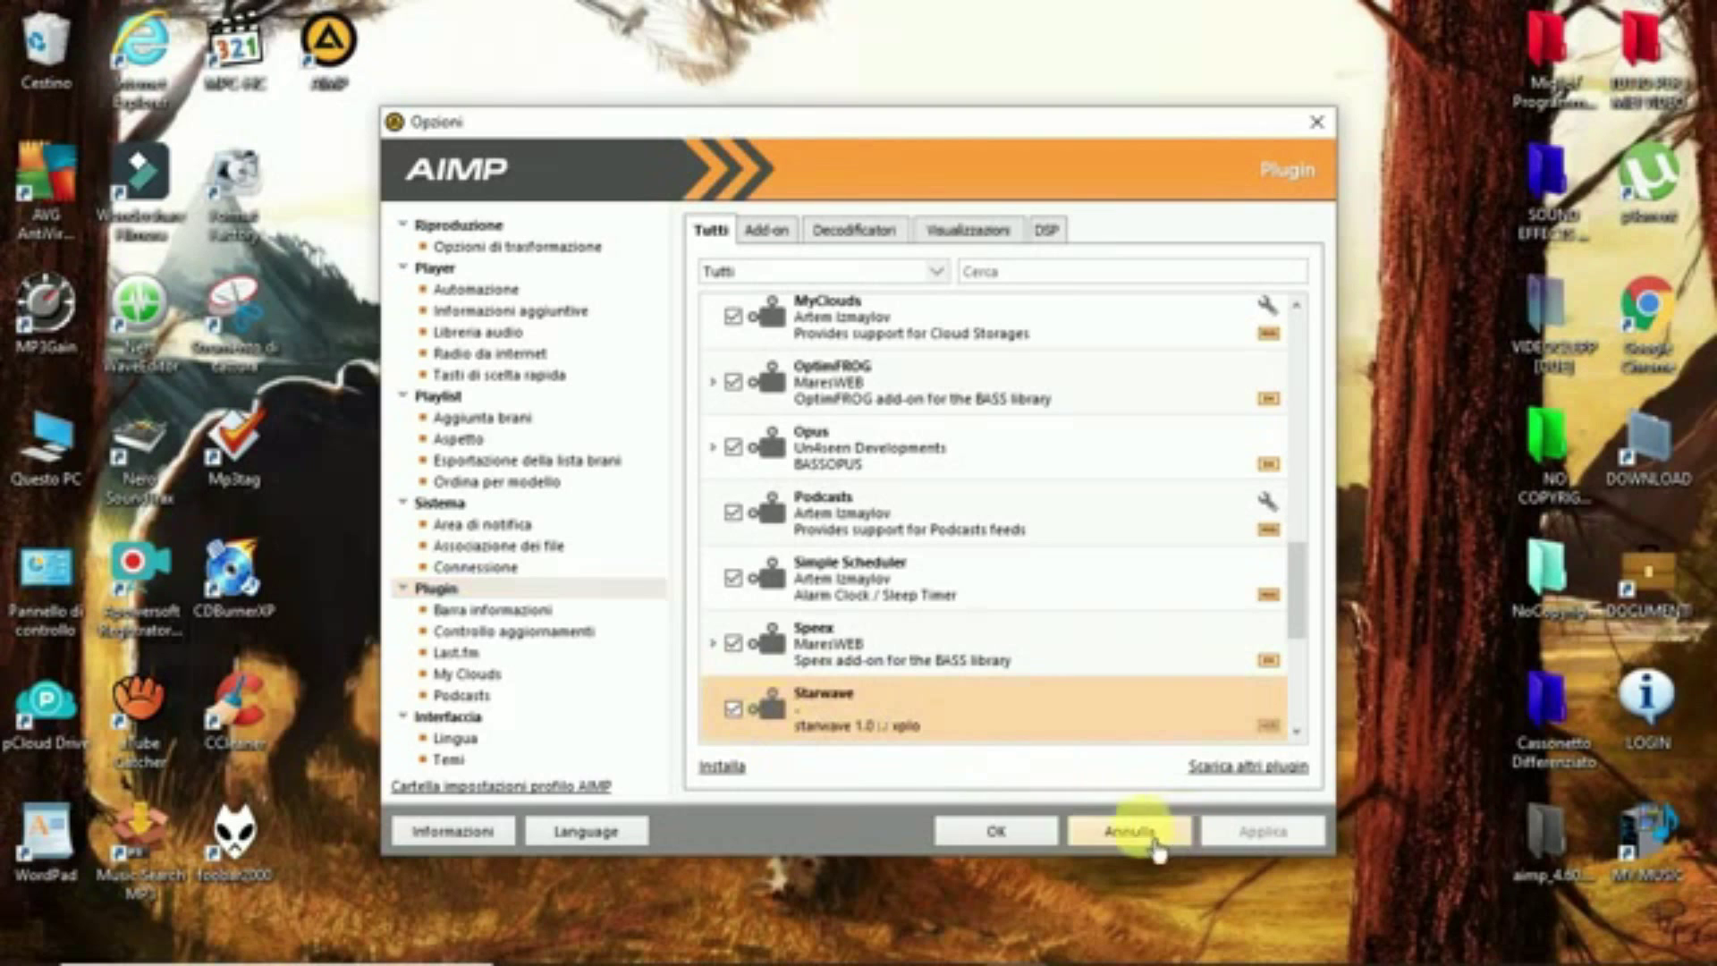
pyautogui.click(1017, 842)
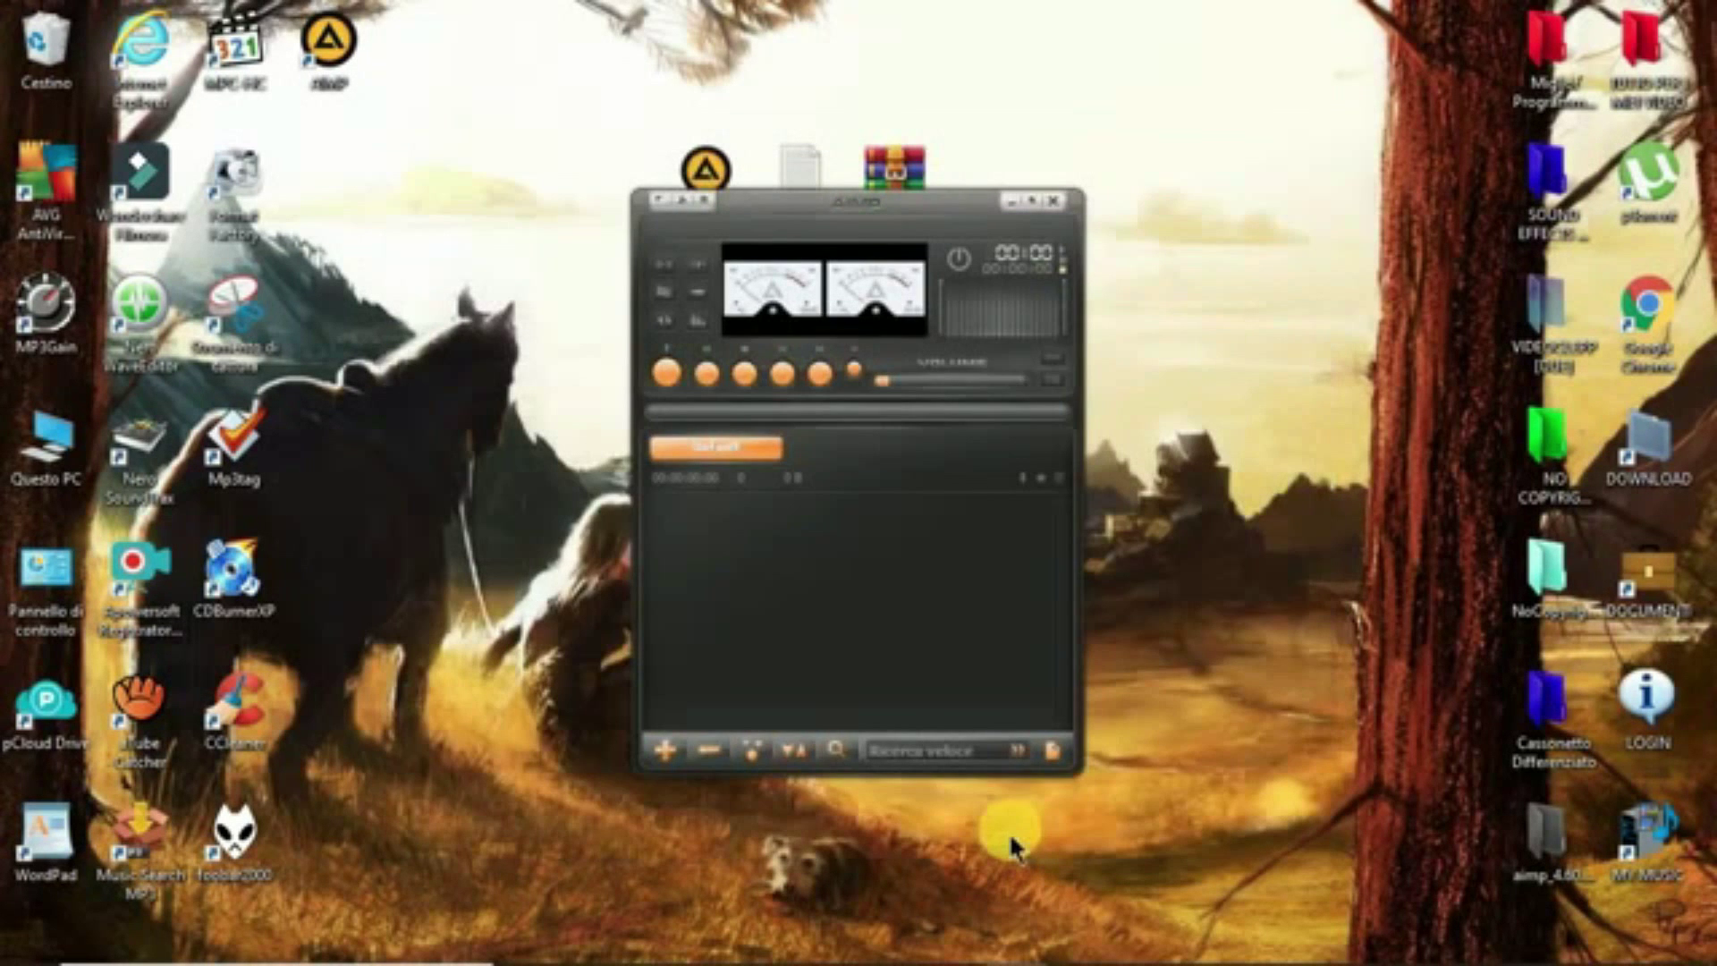
pyautogui.click(1054, 202)
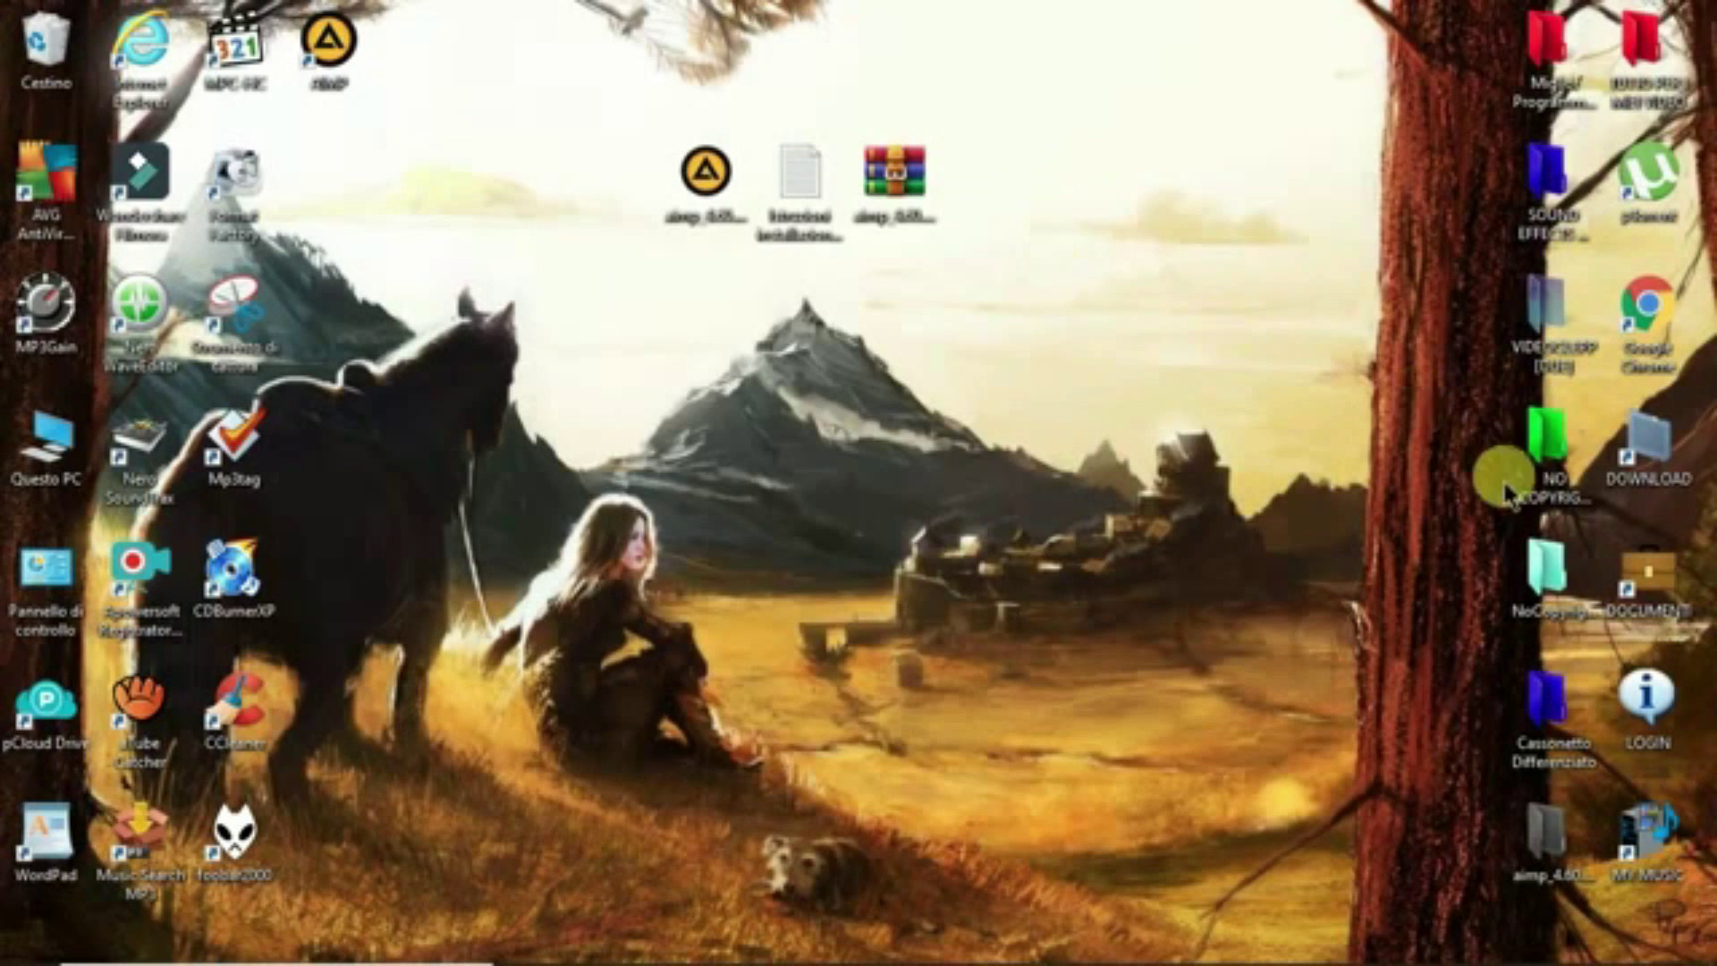
# - Play the Demilitarized Zone track from the Cassonetto Differenziato folder and switch the player's visualization to Starwave
pyautogui.doubleClick(1533, 698)
pyautogui.doubleClick(1118, 249)
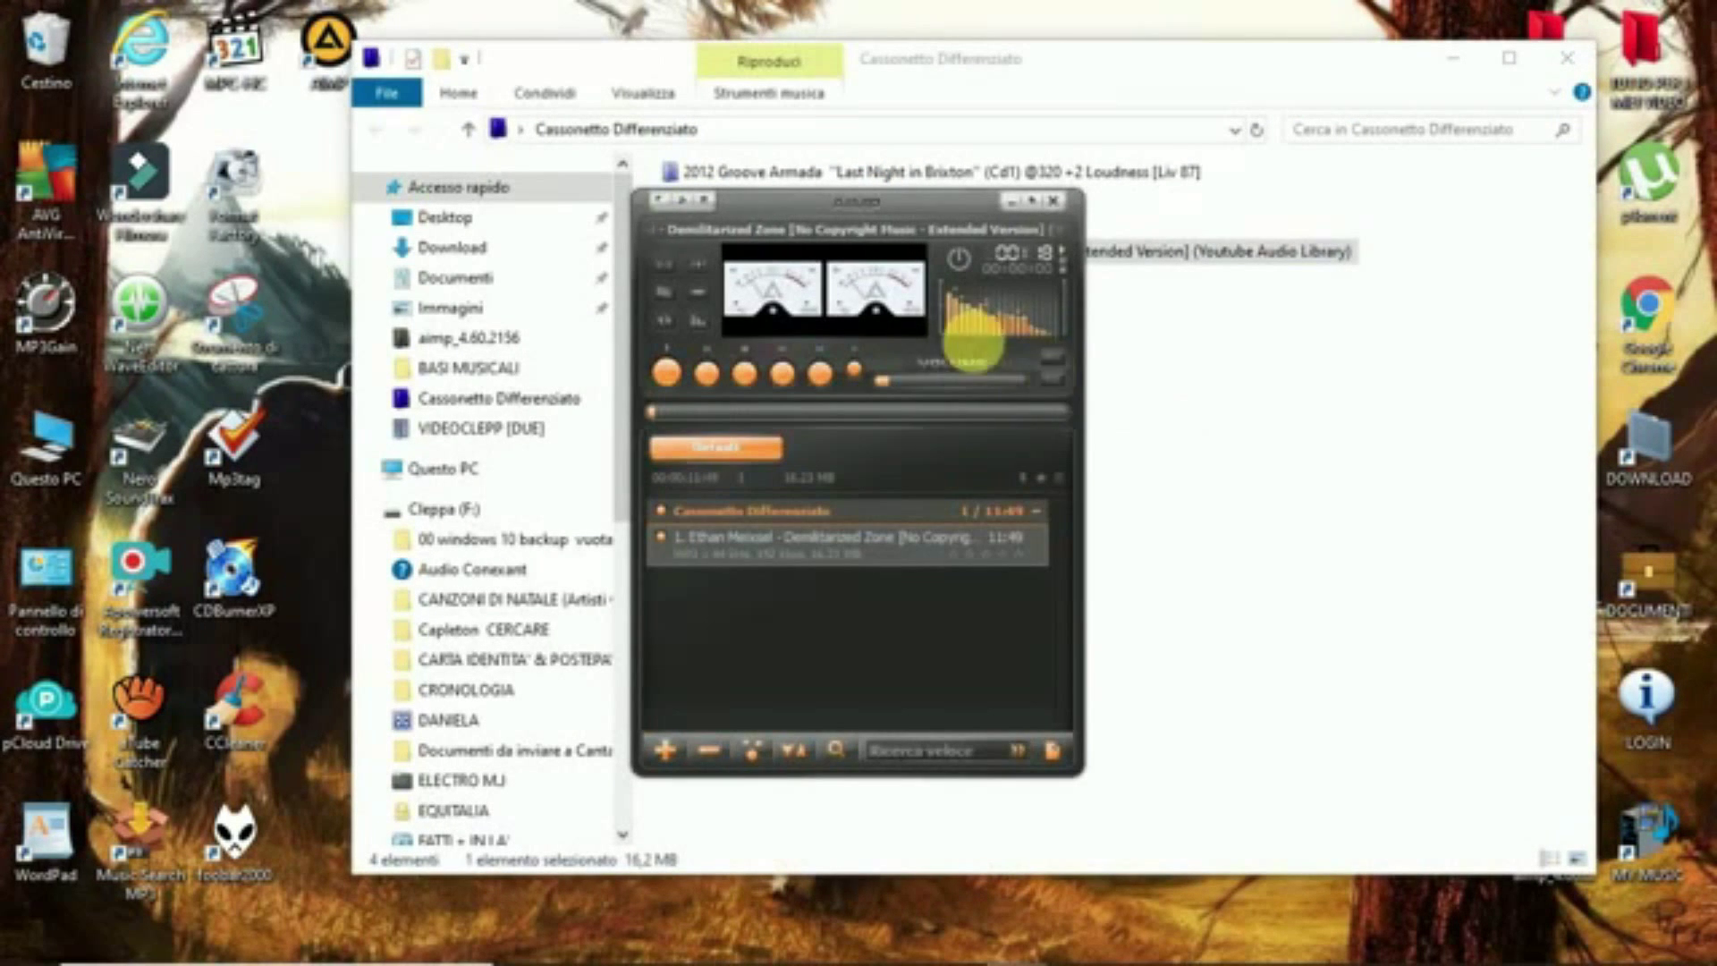
pyautogui.click(720, 304)
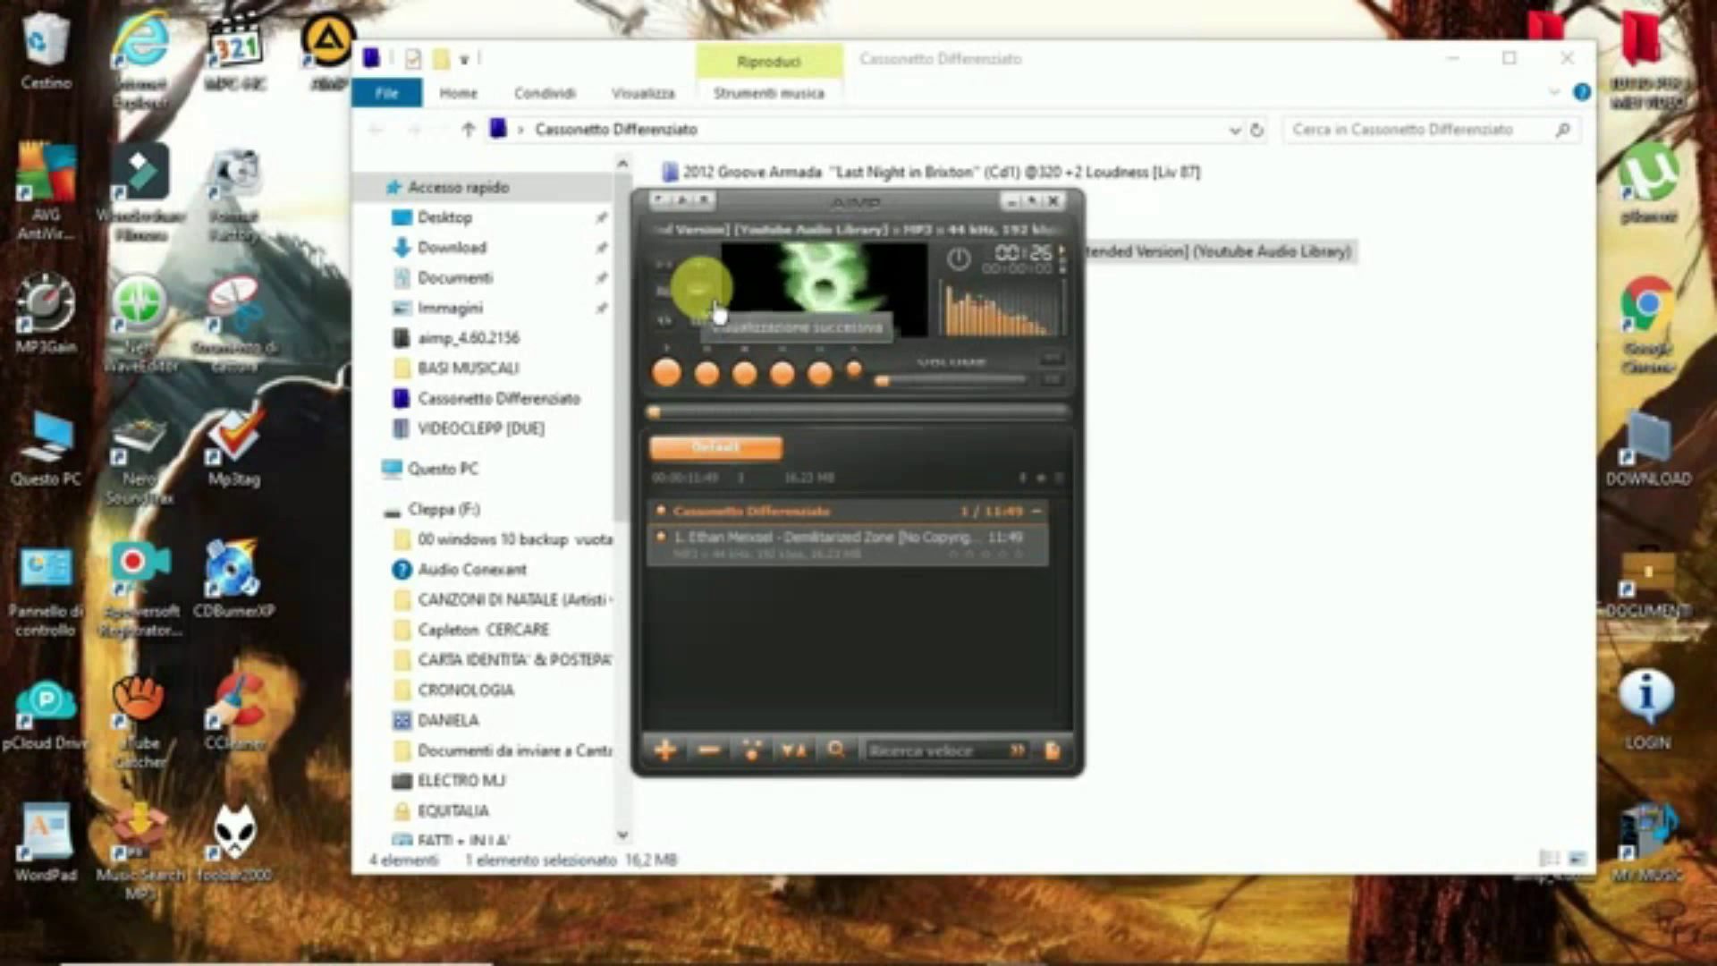
pyautogui.click(768, 324)
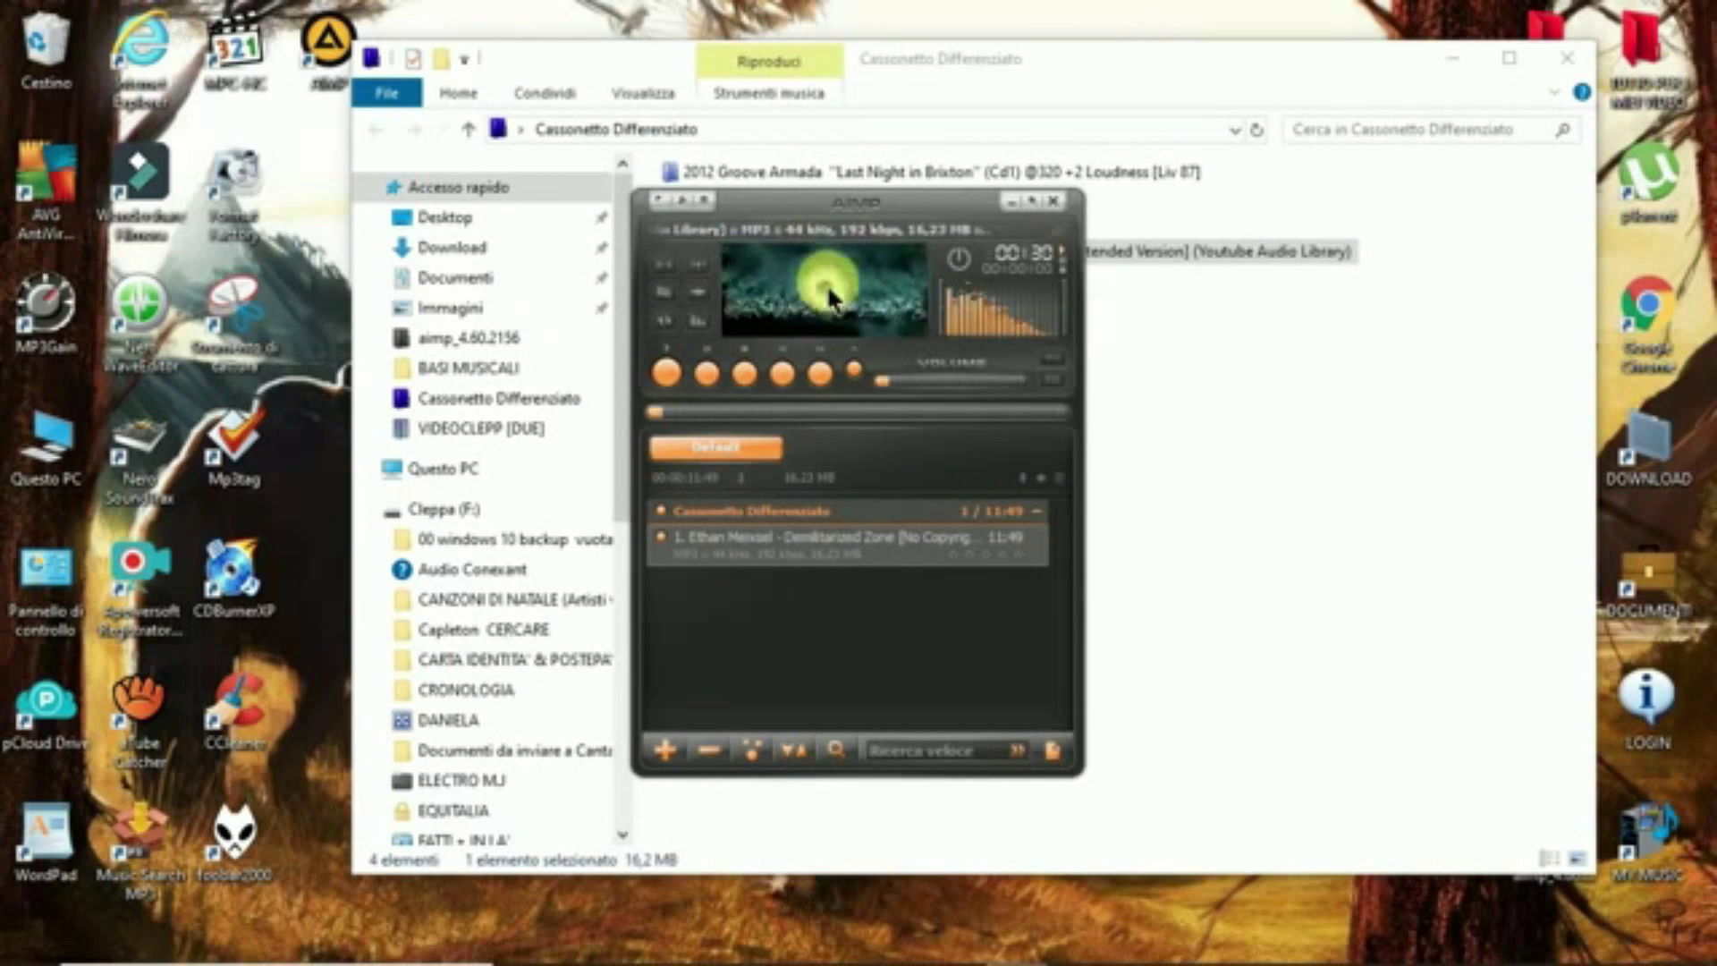
# - View the Starwave visualization in full screen and return to the player window
pyautogui.rightClick(831, 297)
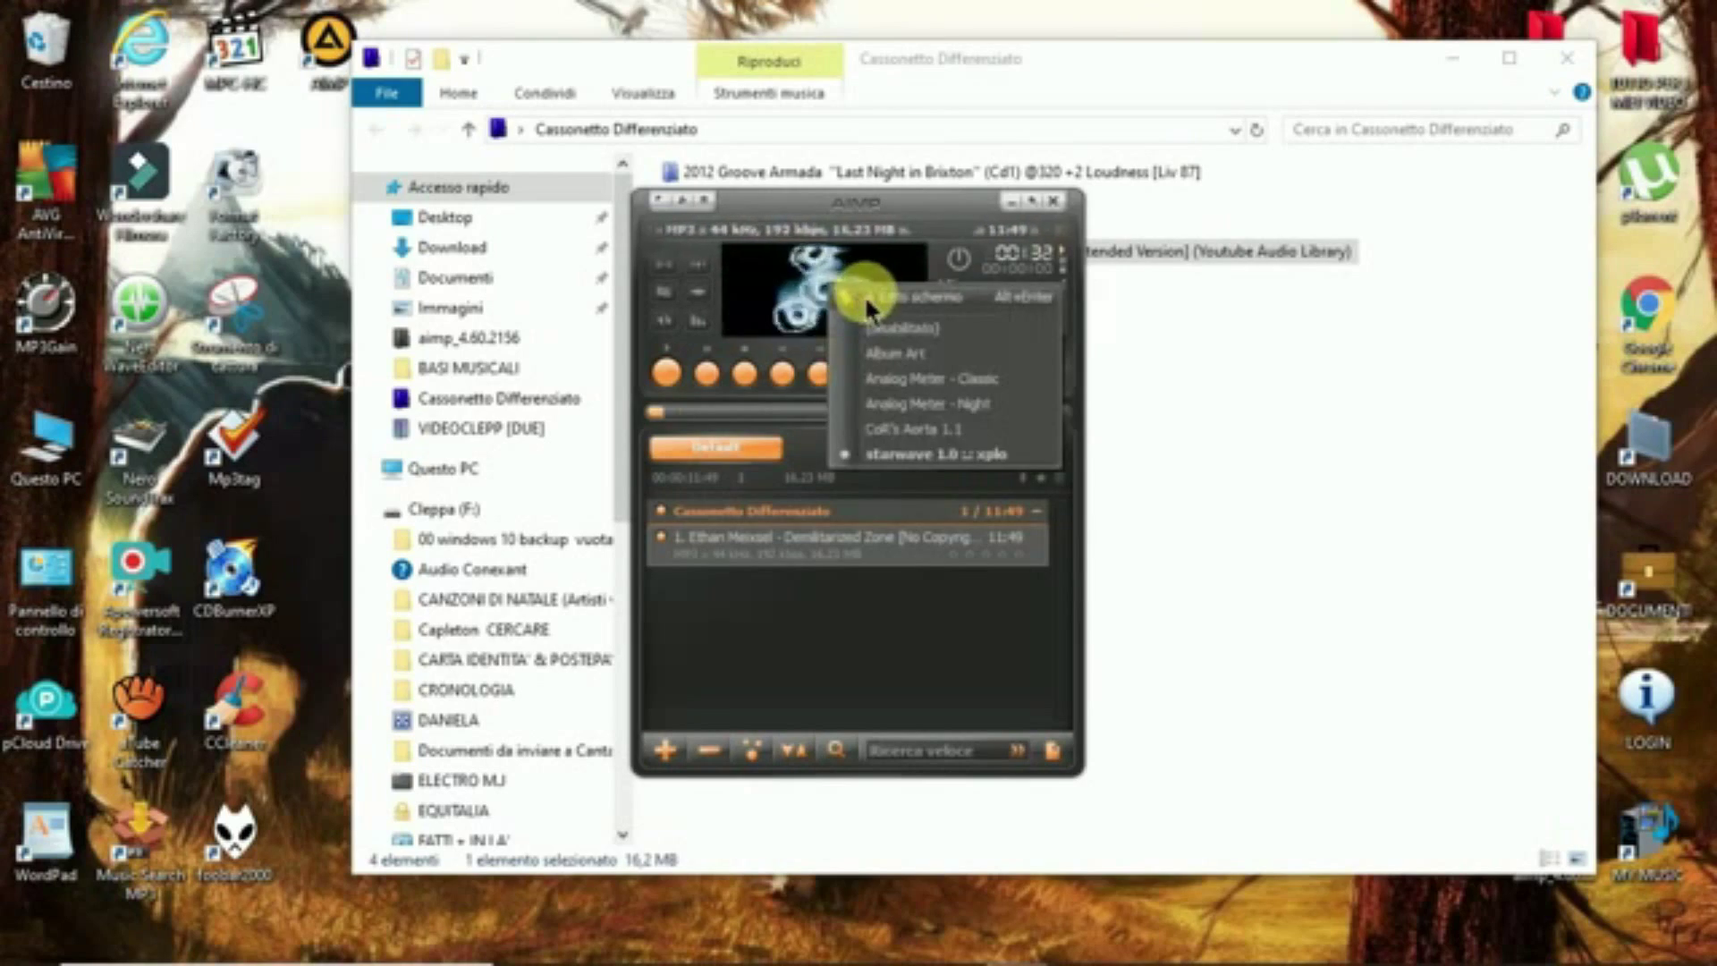
pyautogui.click(864, 294)
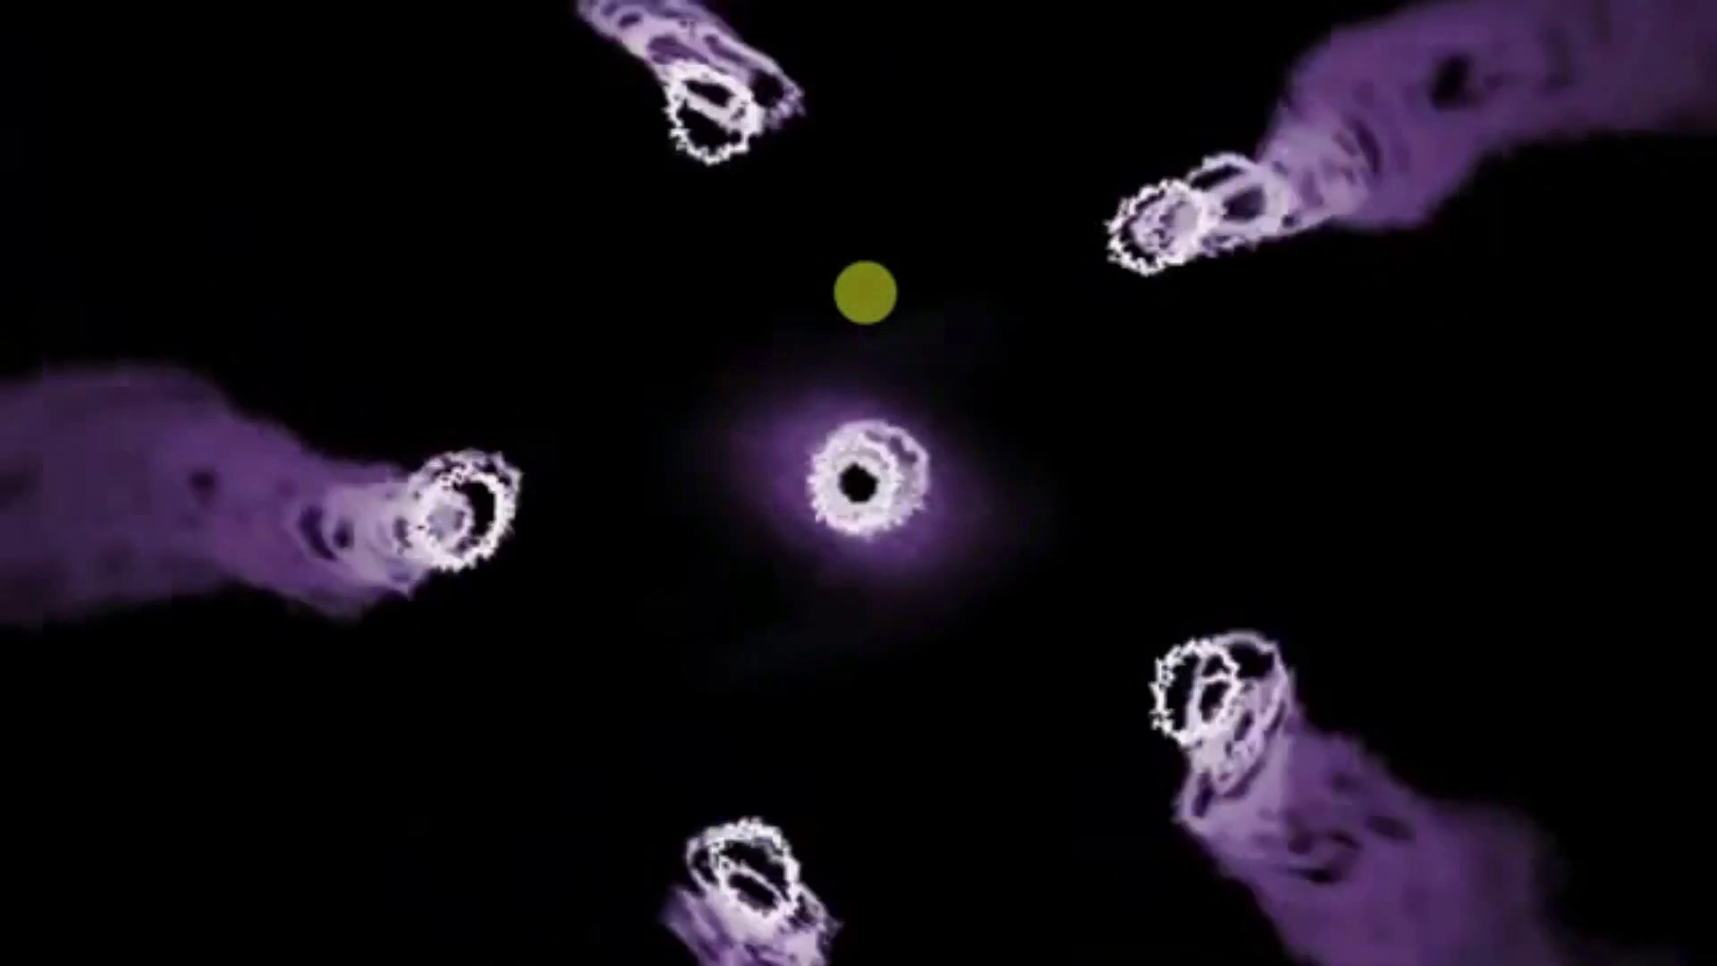
pyautogui.press('Escape')
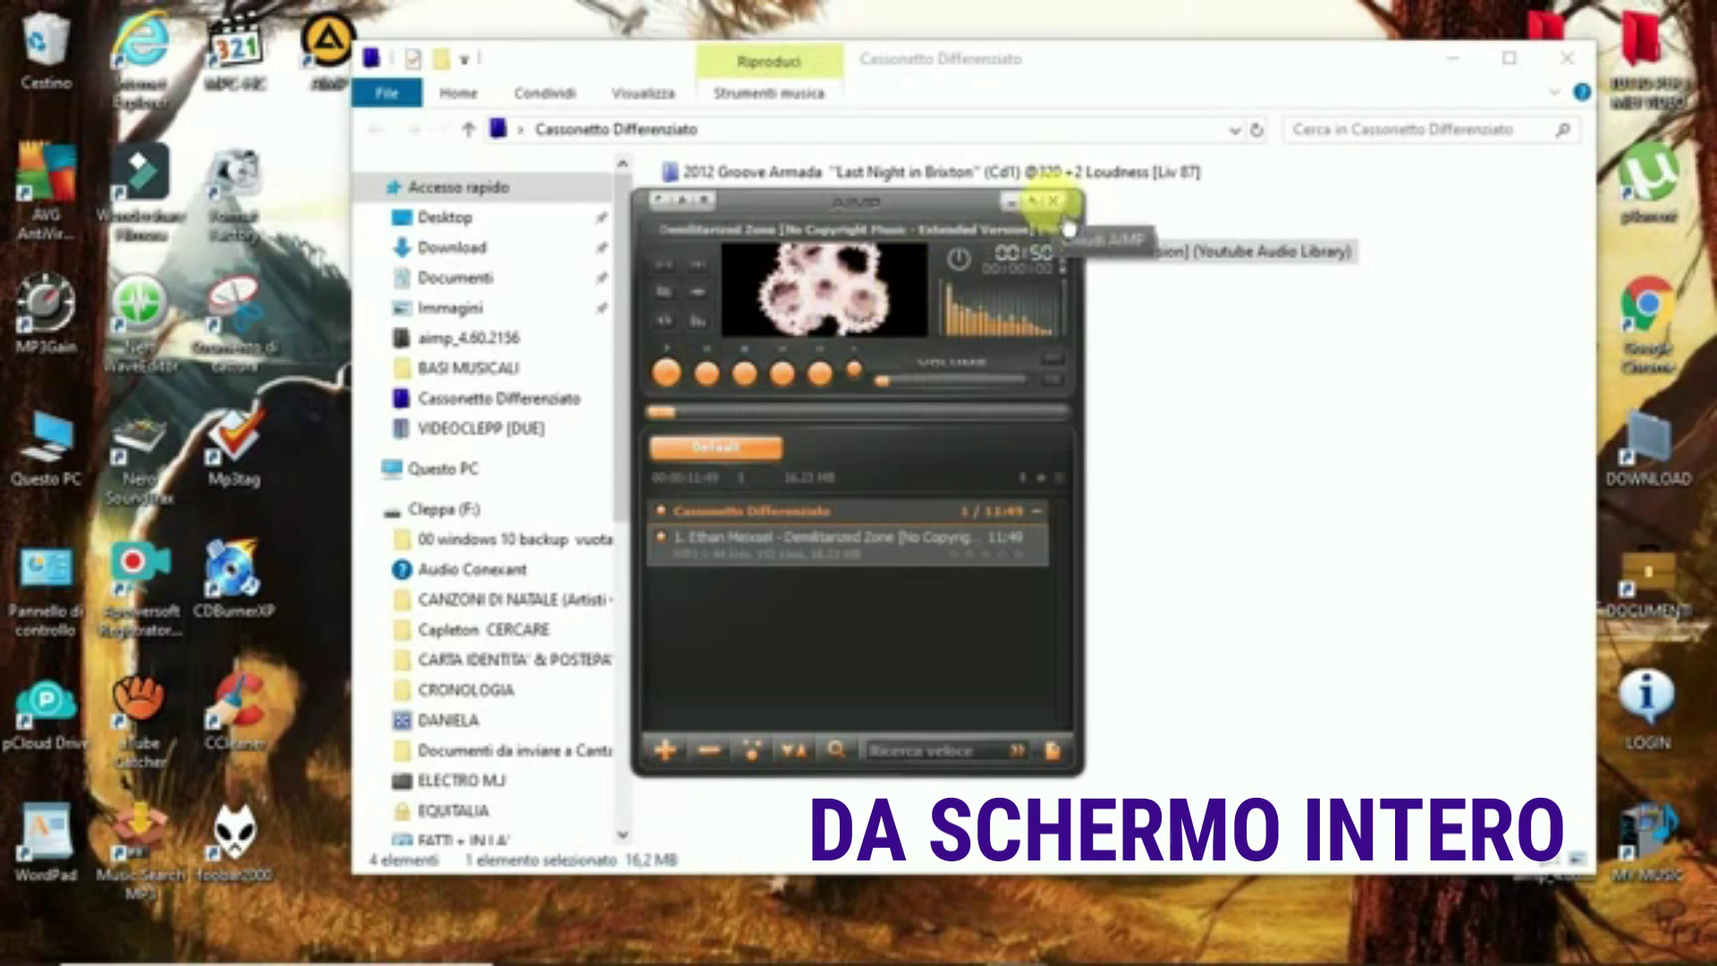
# - Clear the whole playlist, and close the player and the Cassonetto Differenziato folder window
pyautogui.rightClick(850, 547)
pyautogui.moveTo(909, 471)
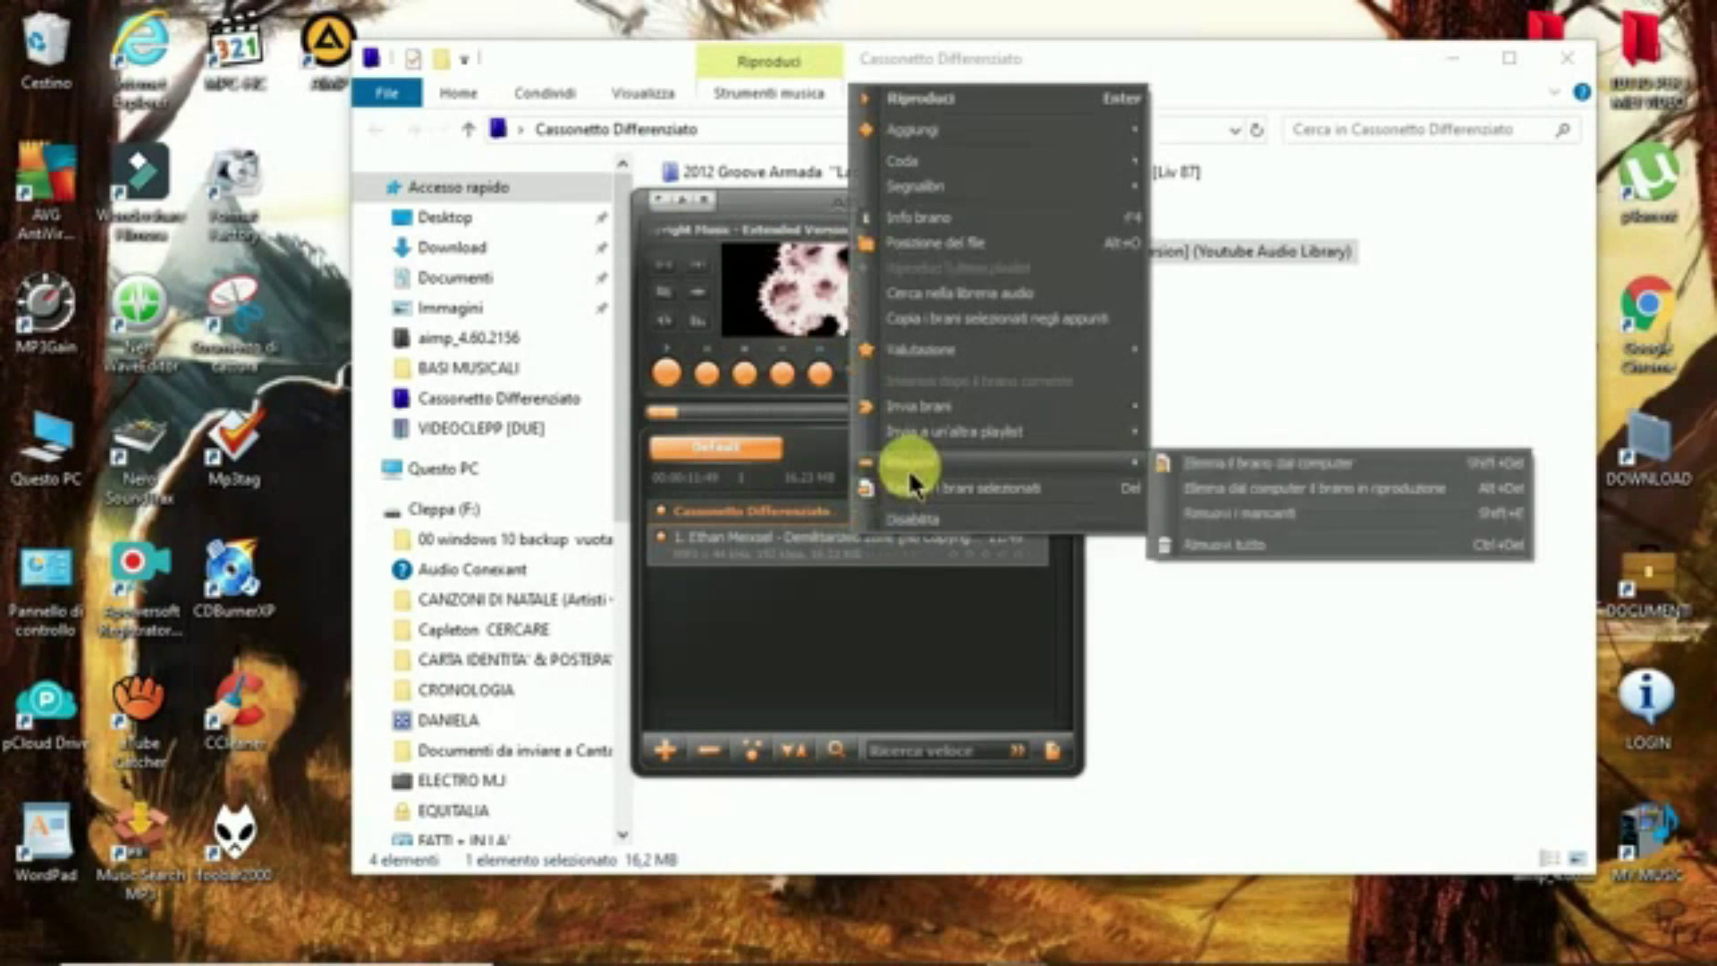
pyautogui.click(1220, 545)
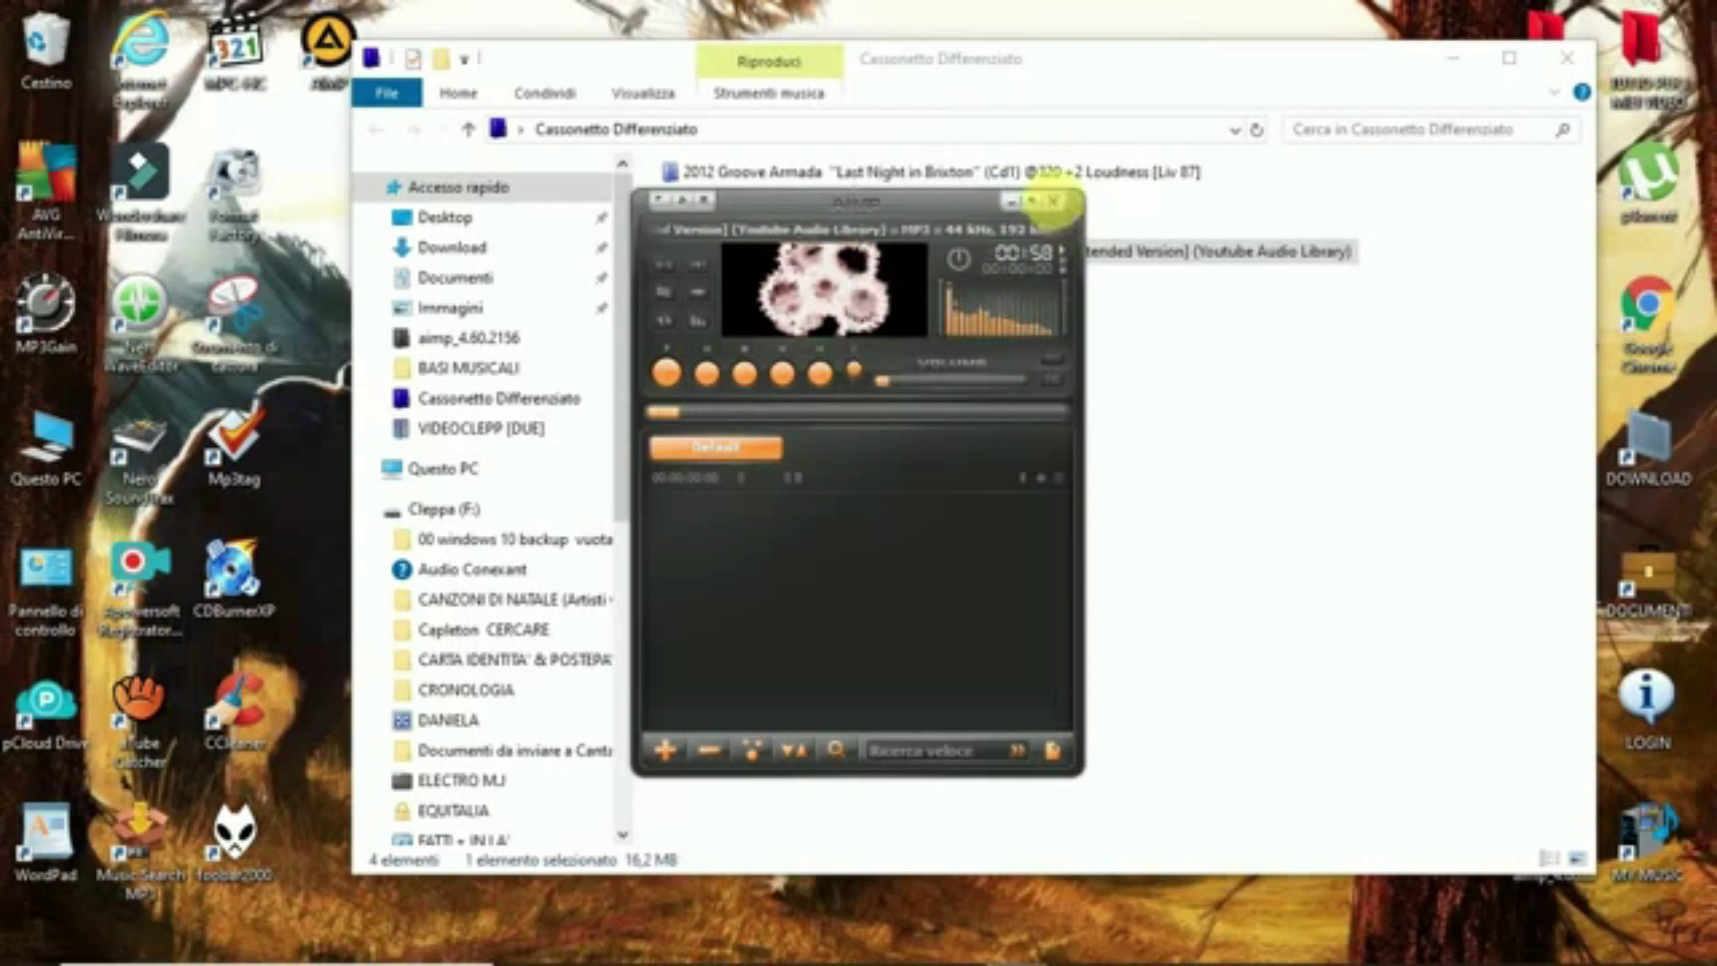
pyautogui.click(1567, 57)
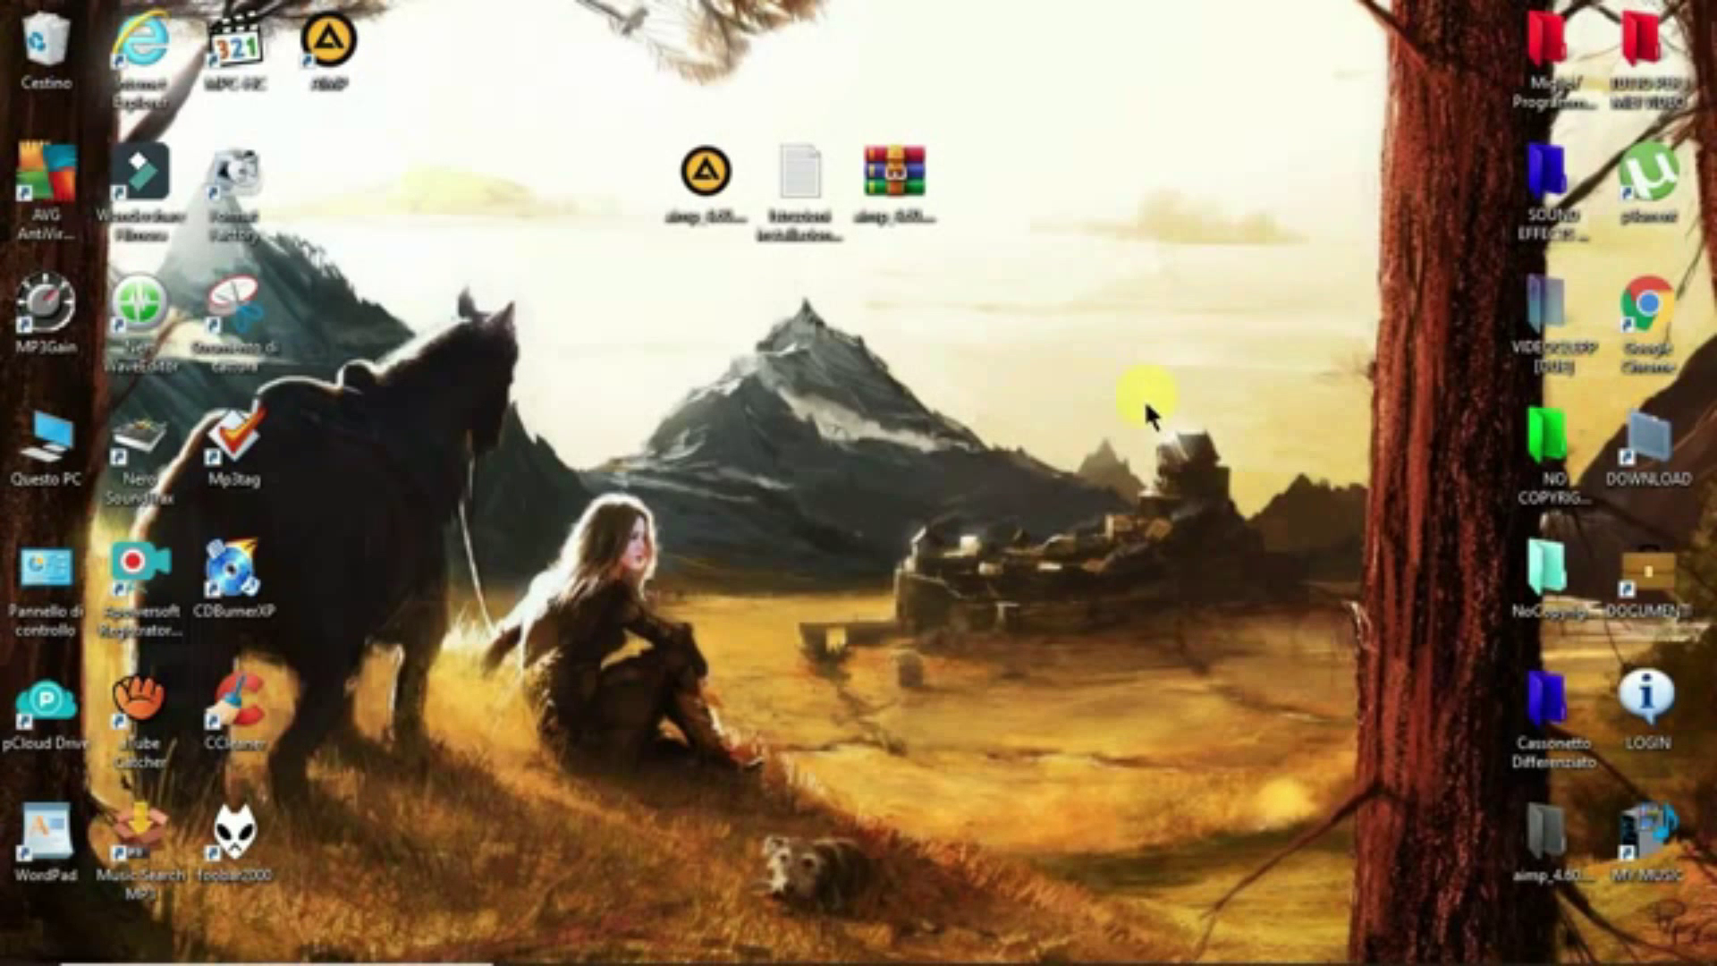